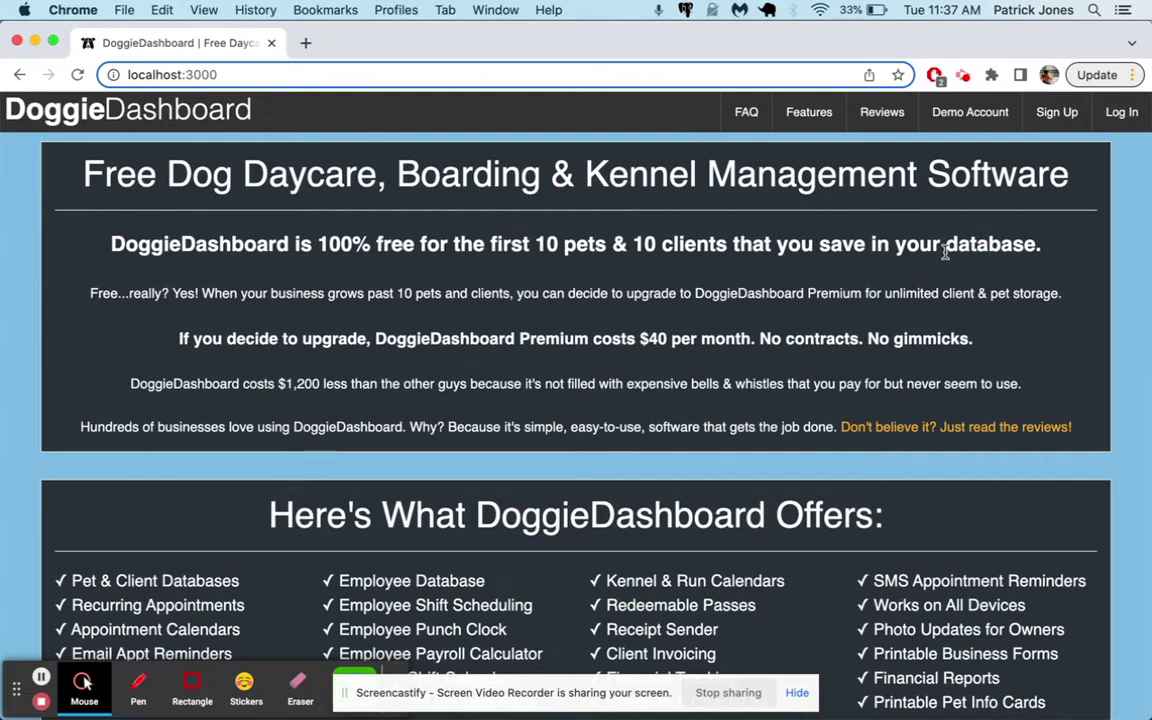
Go to the Sign Up page from the home page's top navigation bar
left_click(1065, 117)
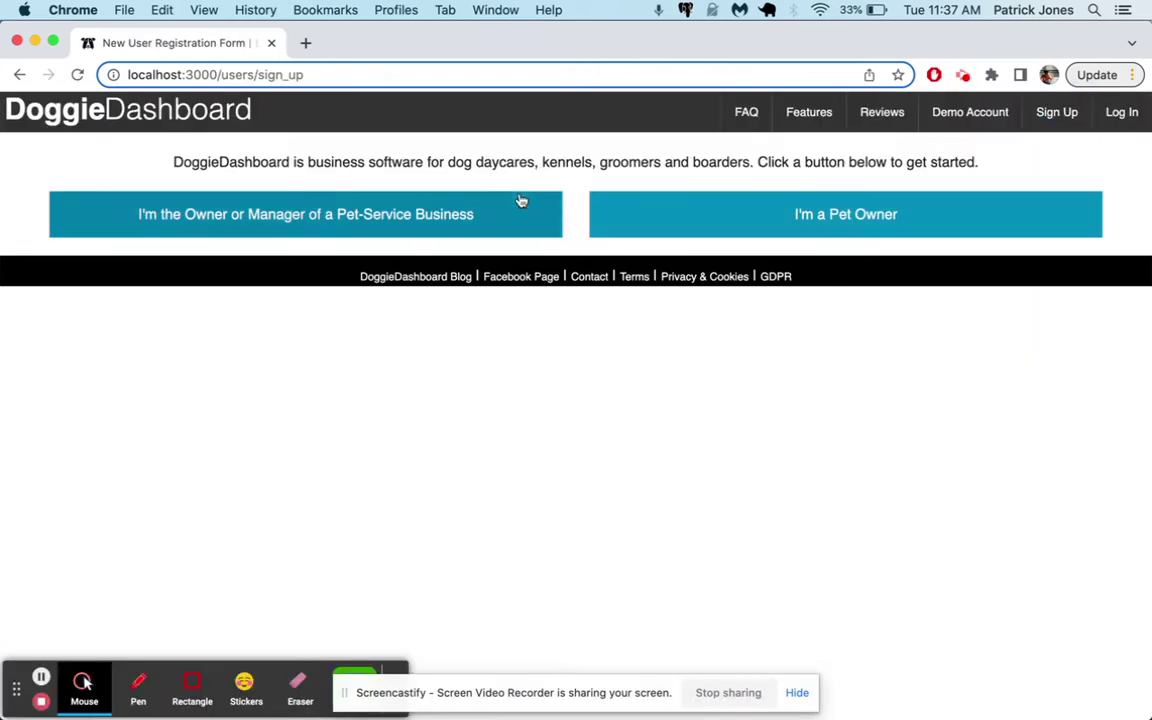
Register as a business owner and enter the owner's first and last name, e-mail and password
left_click(295, 224)
scroll(203, 448, "down", 1)
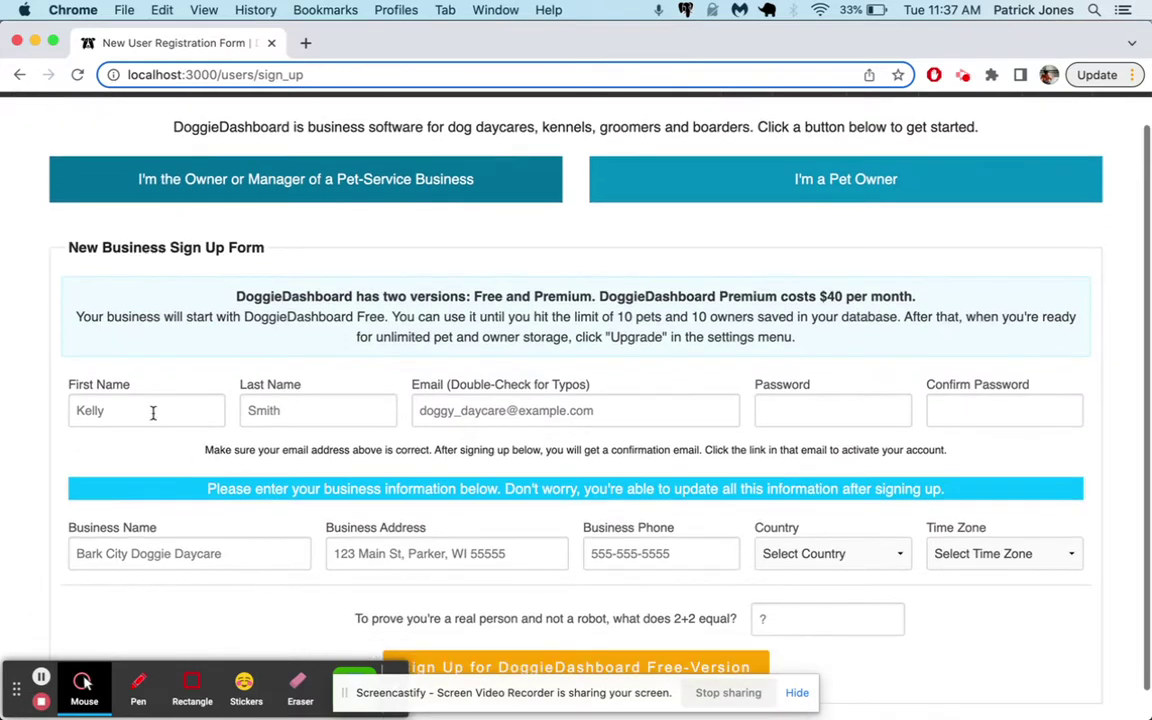
left_click(152, 410)
key("Tab")
key("Tab")
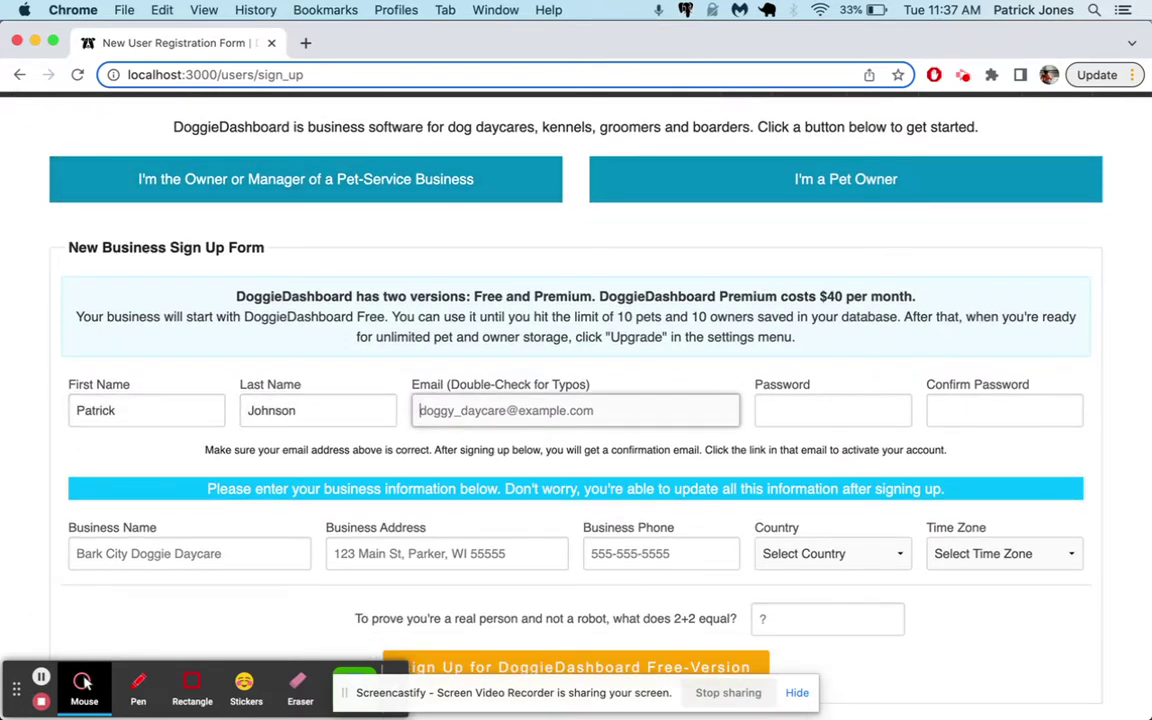
type("patri")
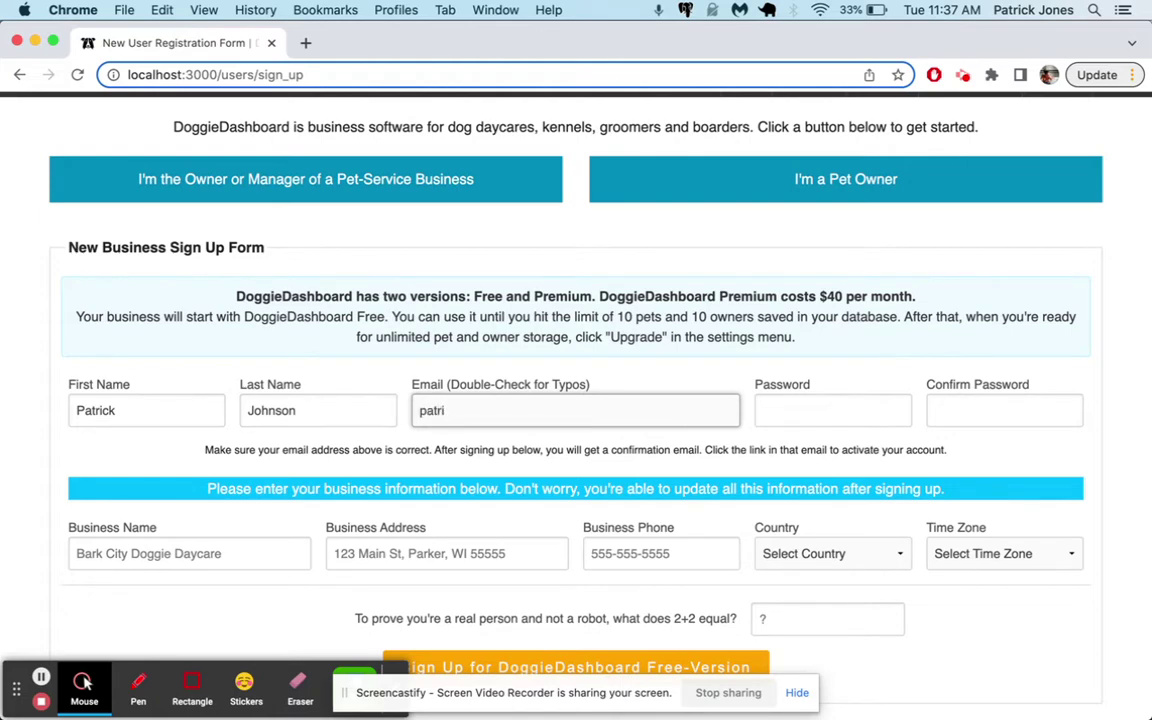
key("BackSpace")
key("BackSpace")
type("muddy_paws_dayc")
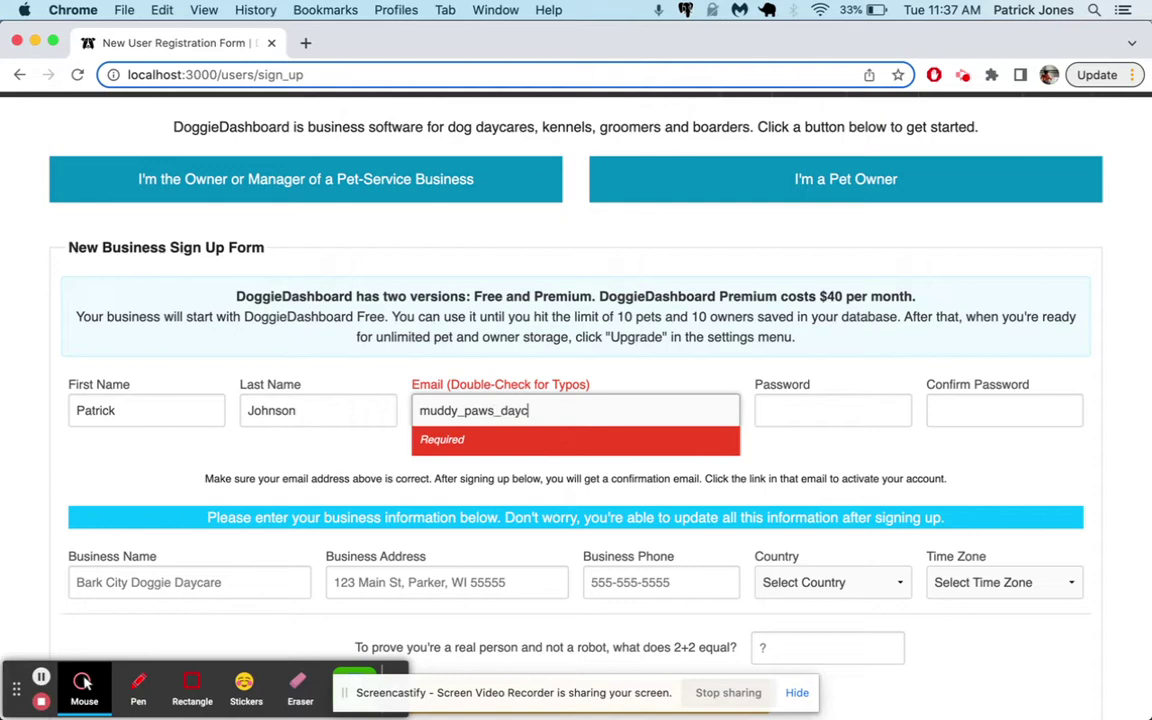
type("mpe.")
type("le.com")
key("Tab")
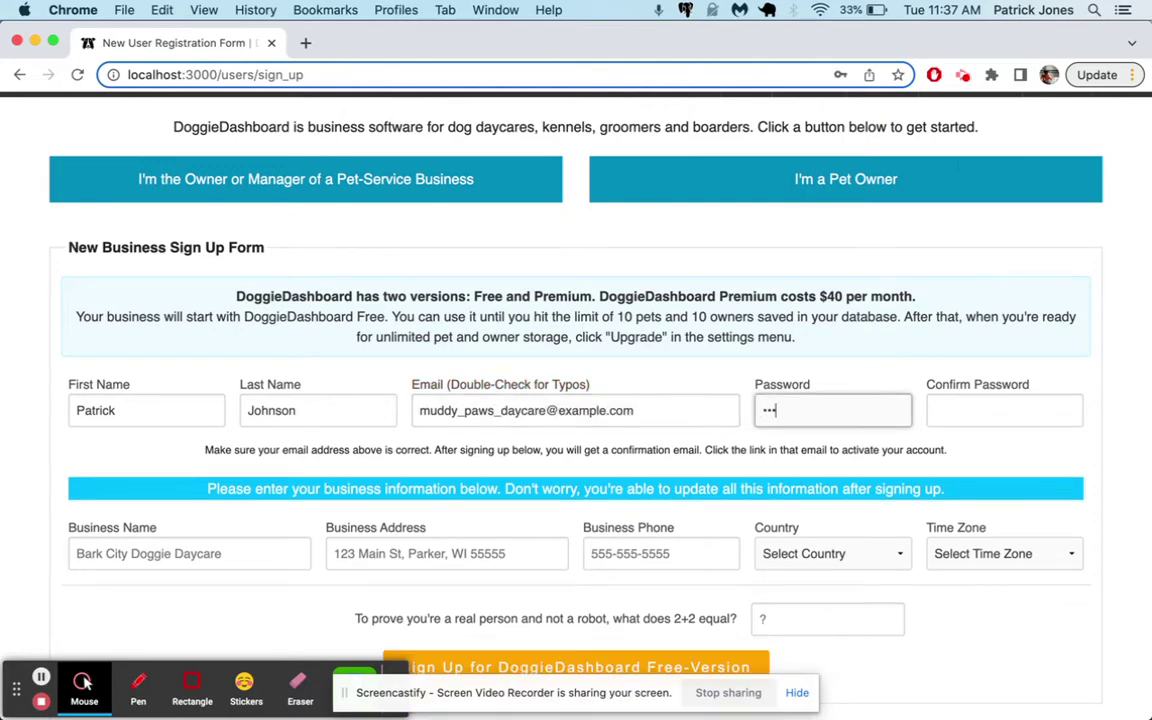
key("Tab")
type("pas")
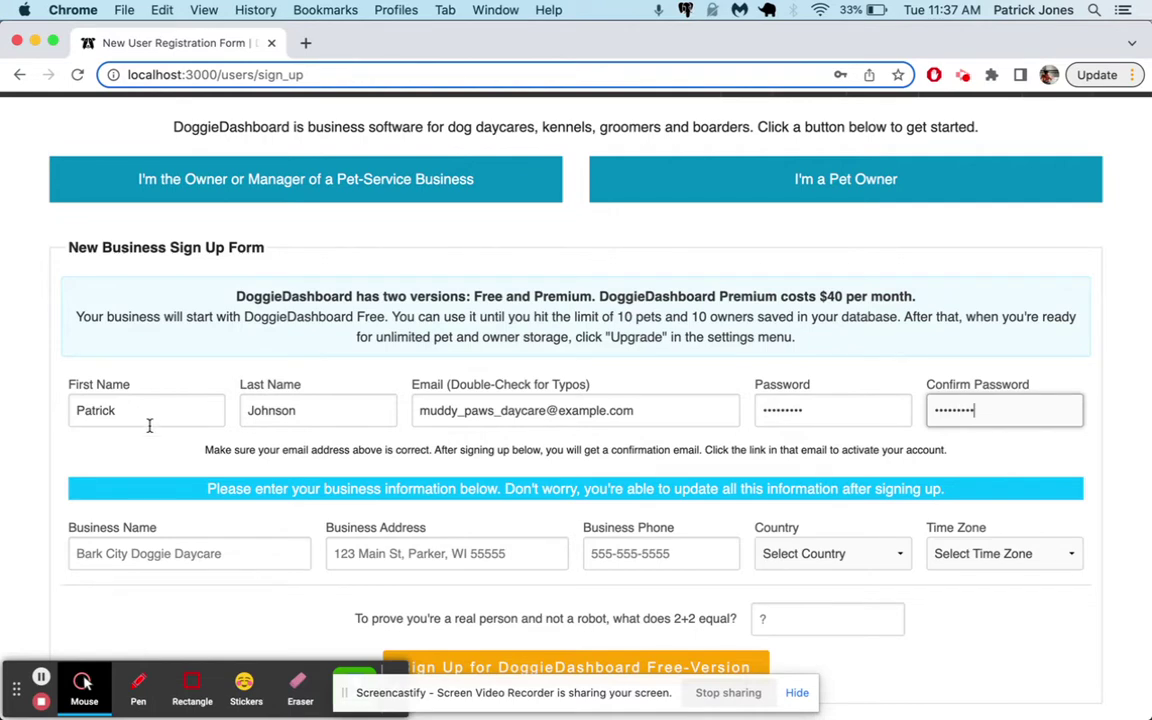
Enter the business name, address and phone number, with United States as the country
scroll(50, 470, "down", 1)
left_click(159, 522)
type("Muddy Paws Daycare")
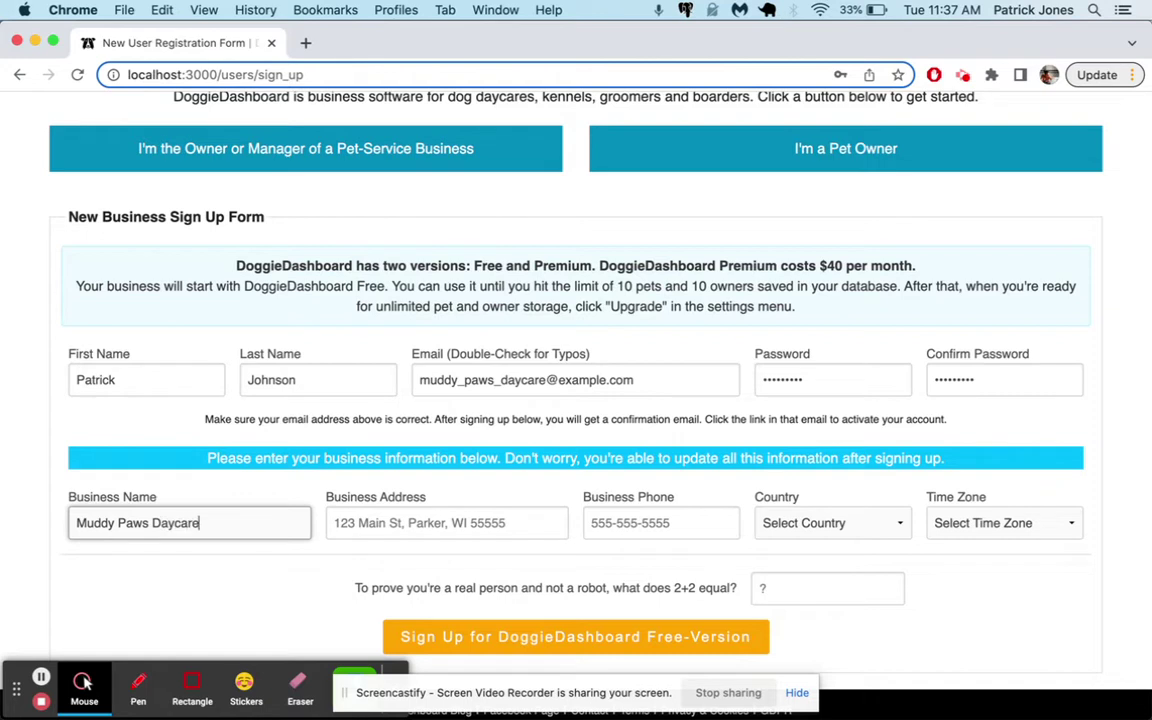
key("Tab")
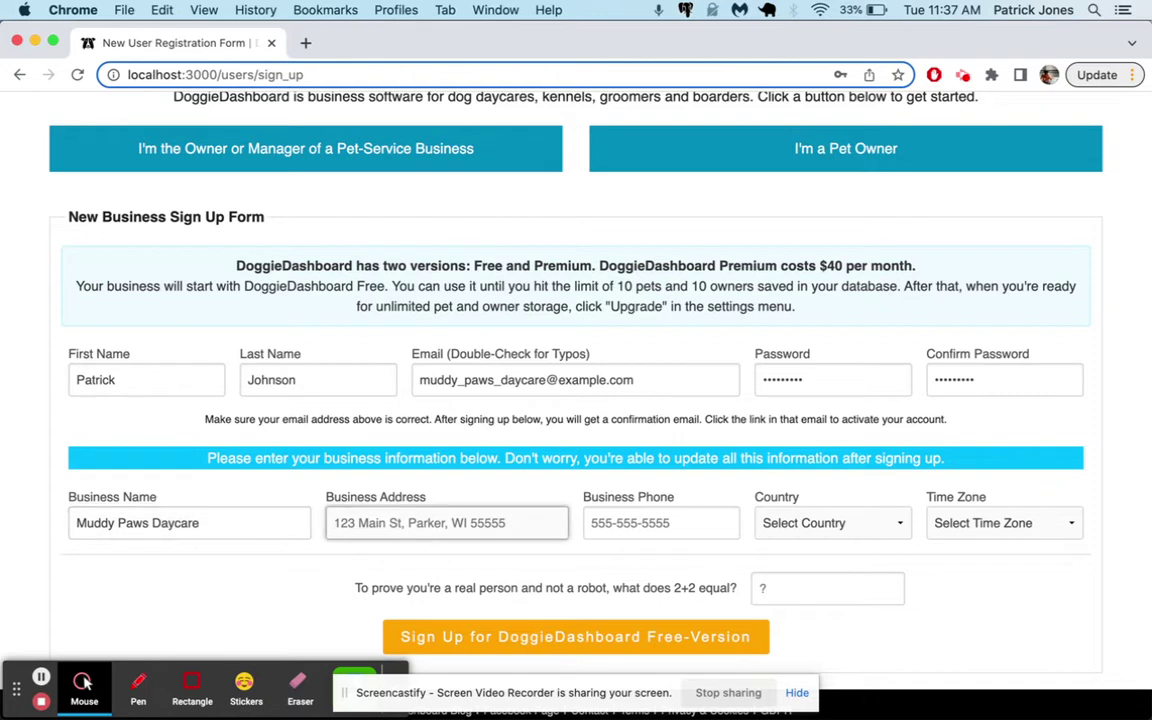
type("555 Main S")
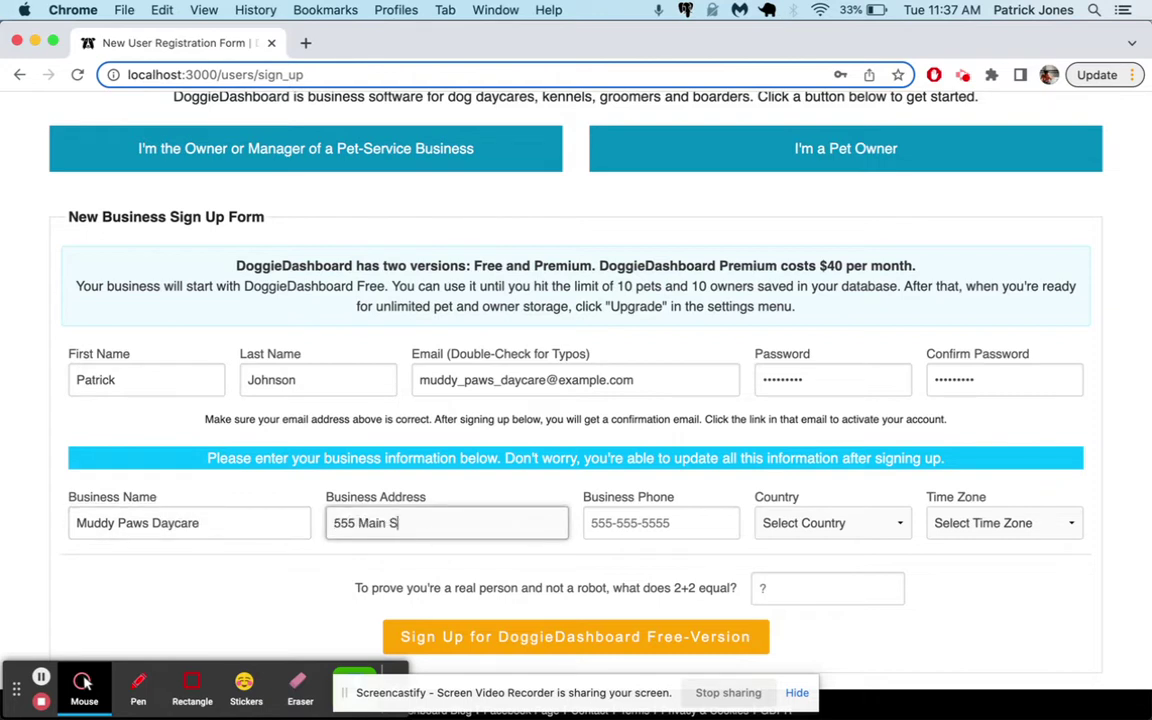
type("treet, CH")
type("CHicago")
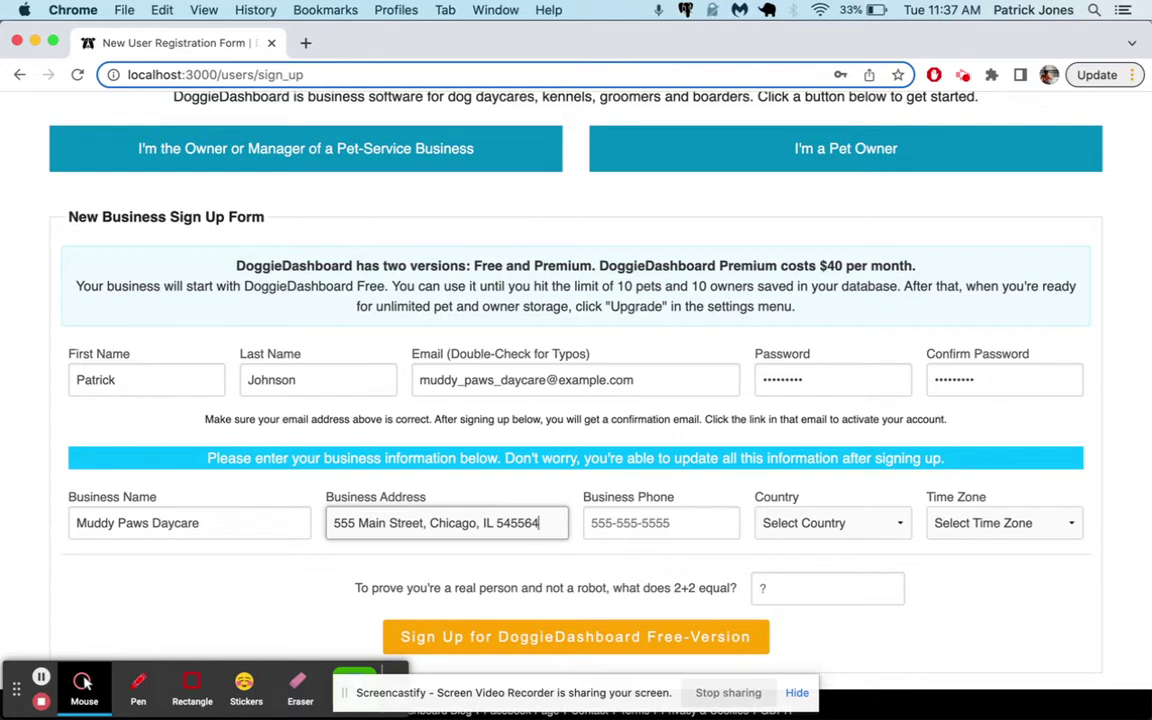
key("Tab")
type("5")
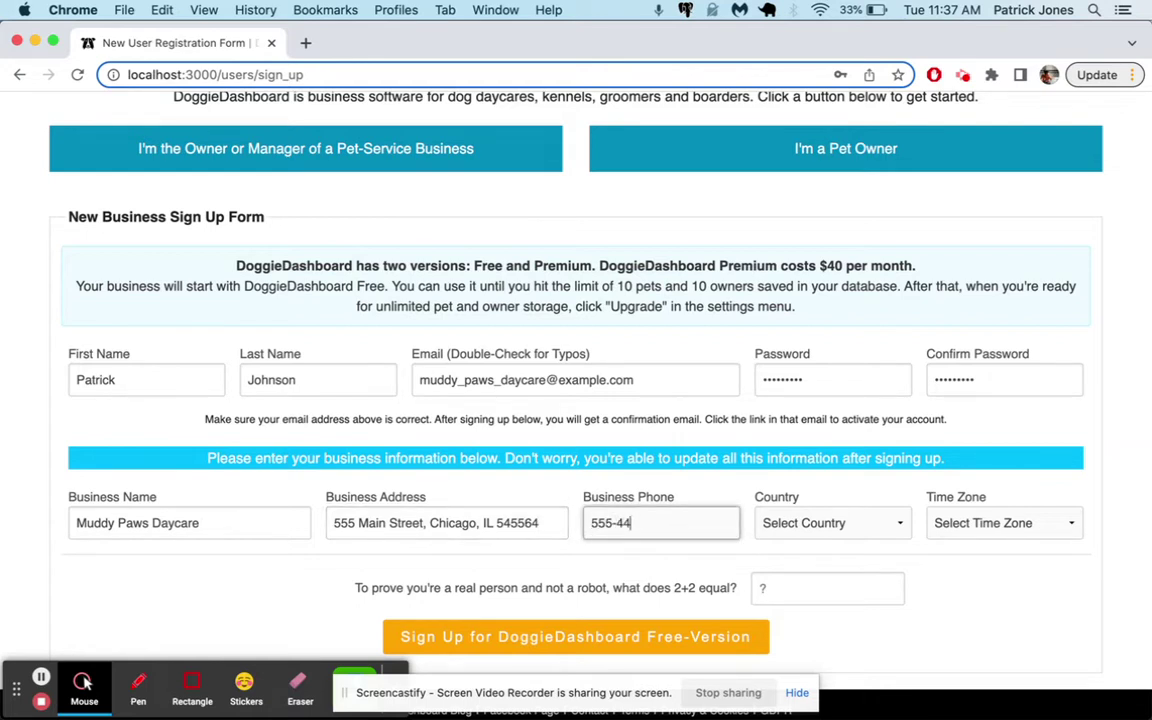
key("Tab")
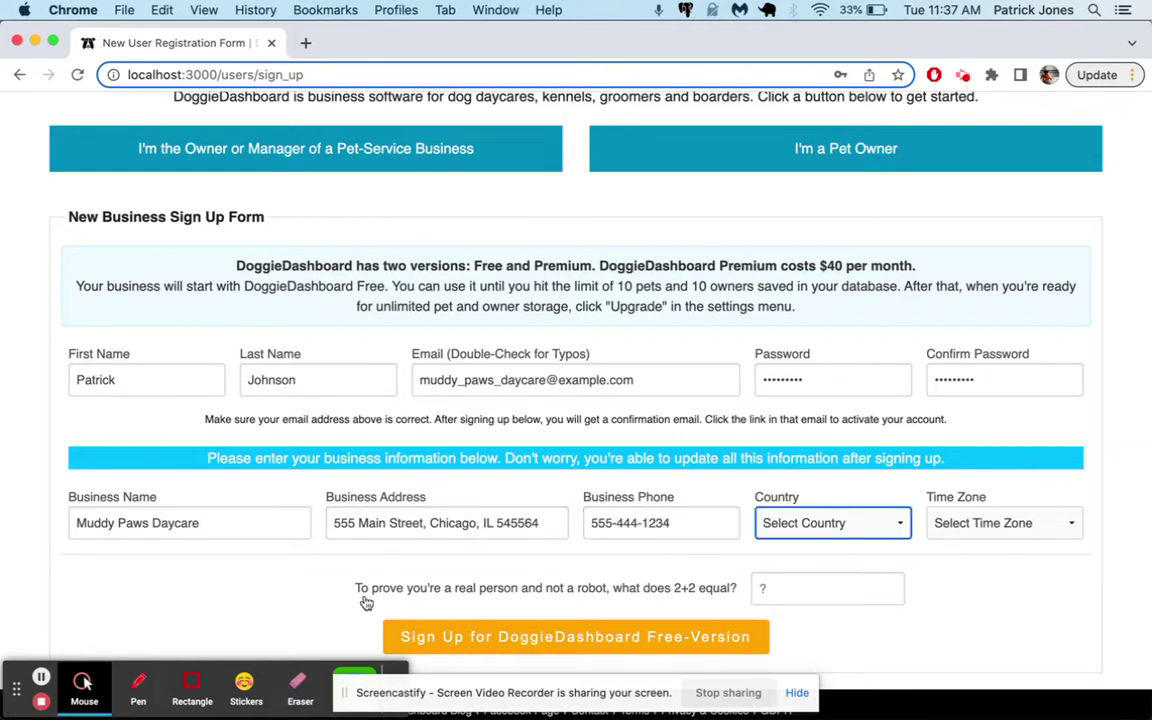
type("United States of America")
Choose Central Time (US & Canada) as the time zone, answer 4, and double-check the e-mail
left_click(1010, 522)
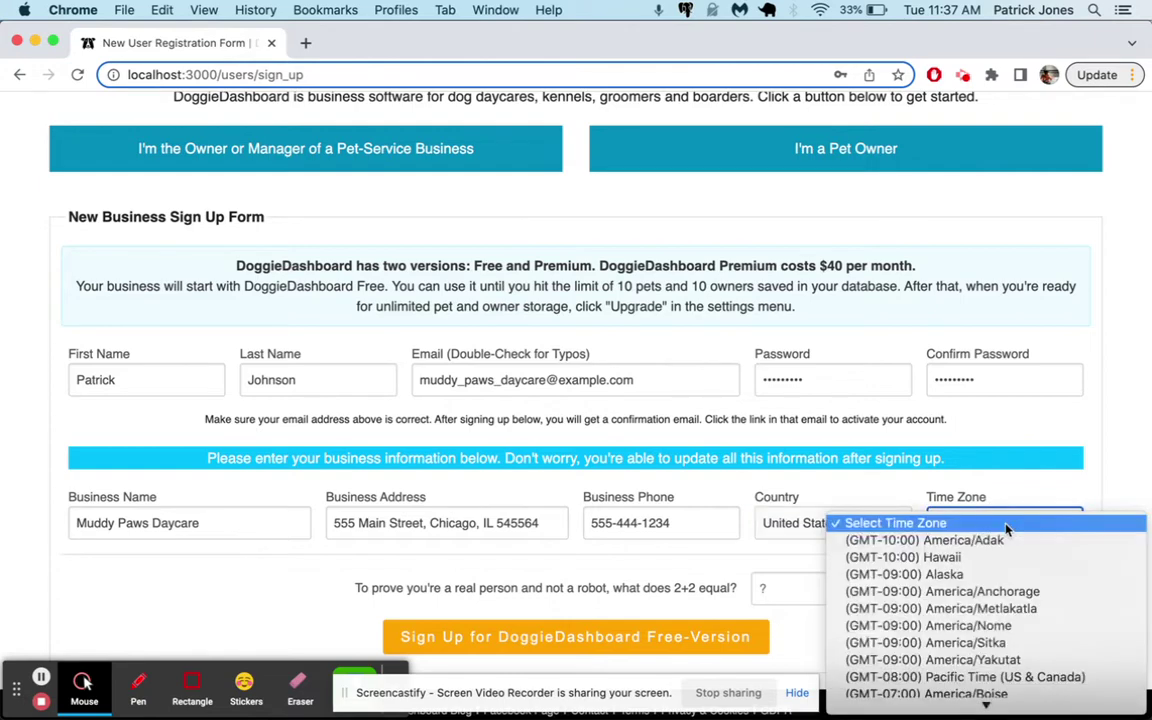
scroll(1007, 530, "down", 5)
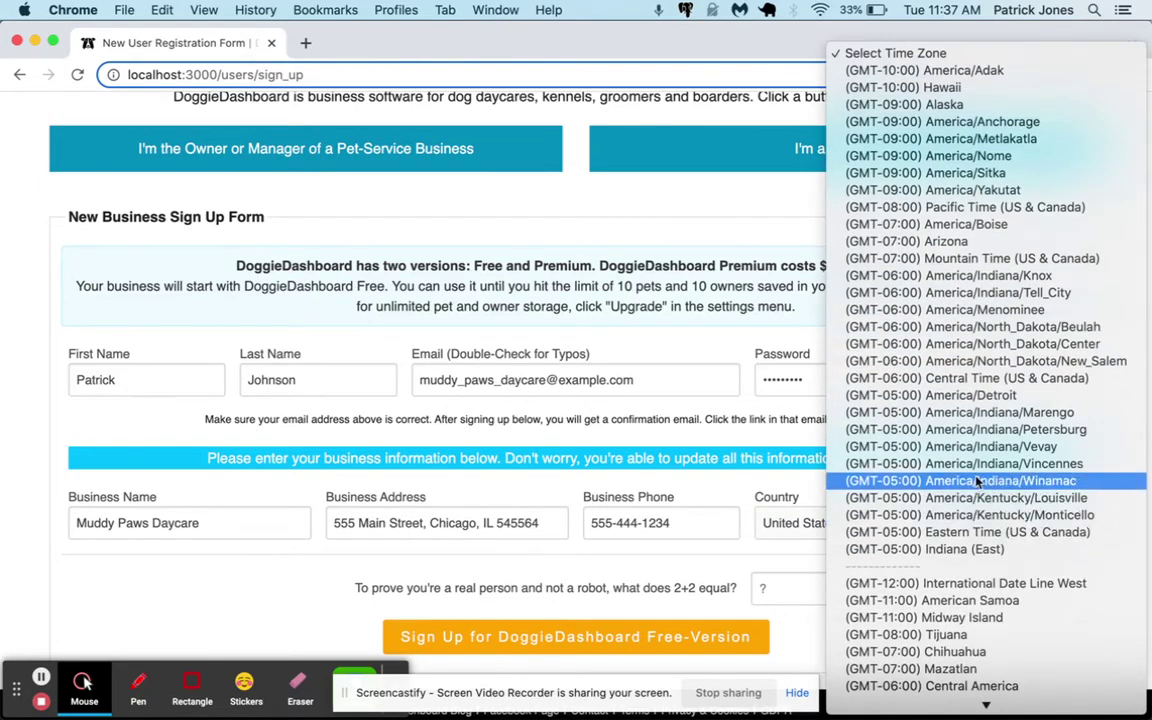
left_click(967, 386)
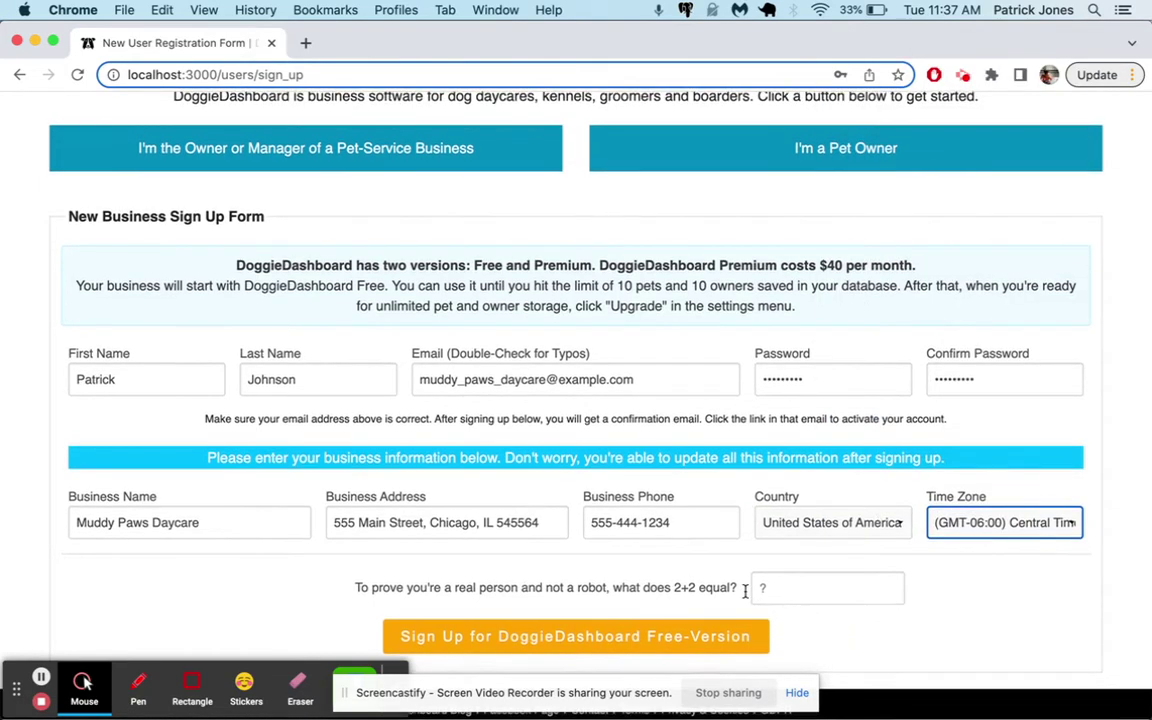
left_click(786, 588)
type("4")
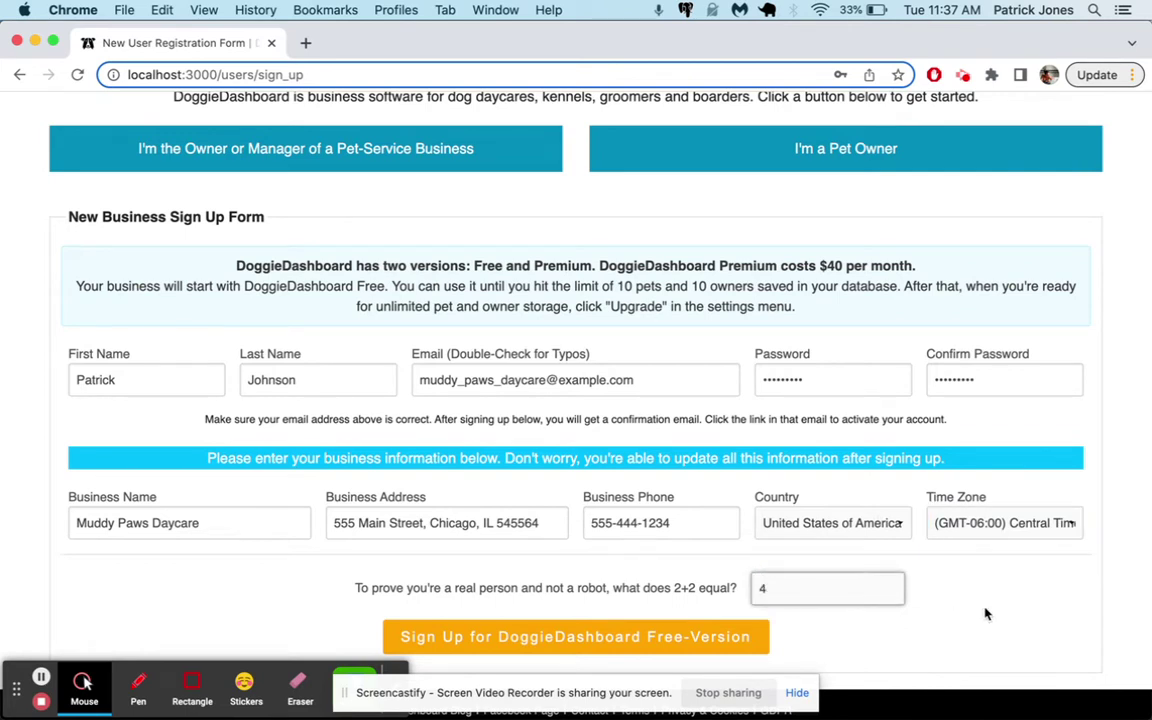
left_click_drag(421, 382, 660, 381)
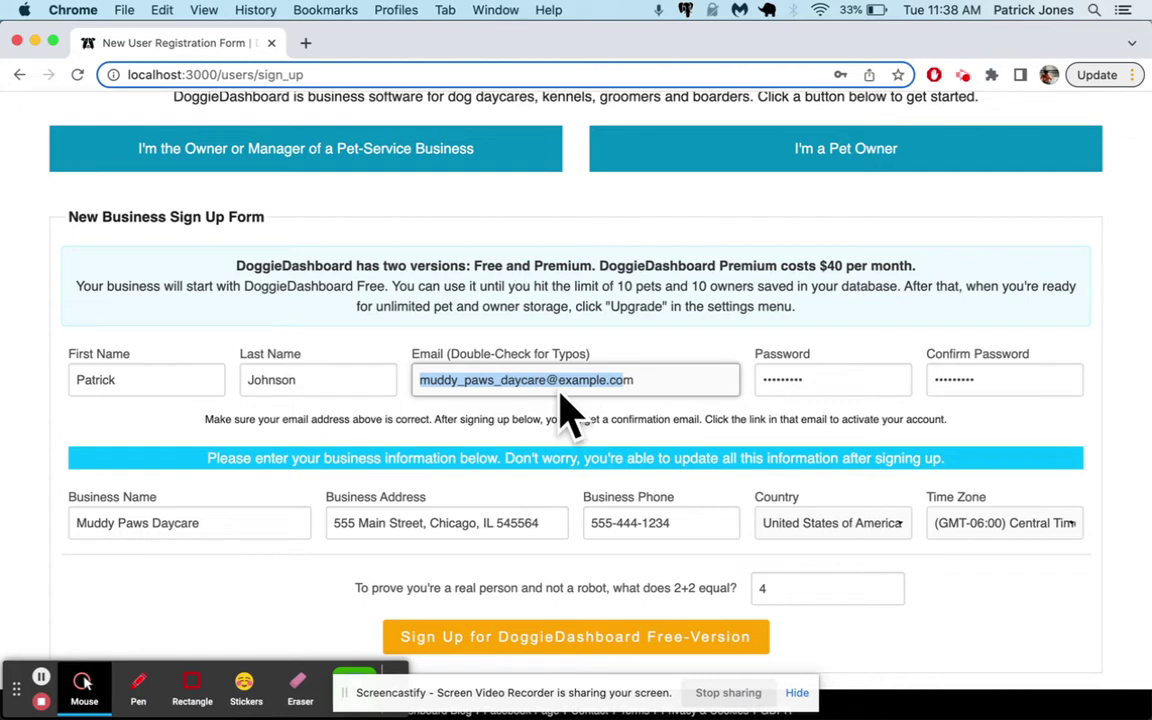
left_click(506, 386)
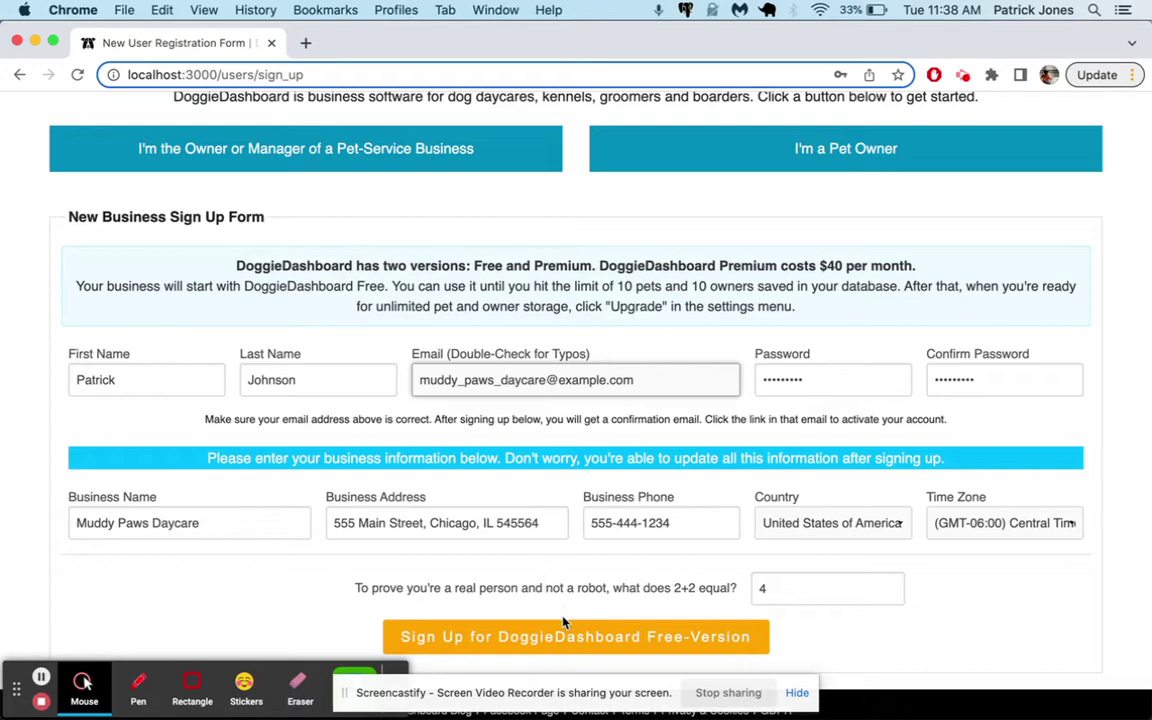
Submit the free-version sign-up and confirm the new account from its e-mail
left_click(520, 645)
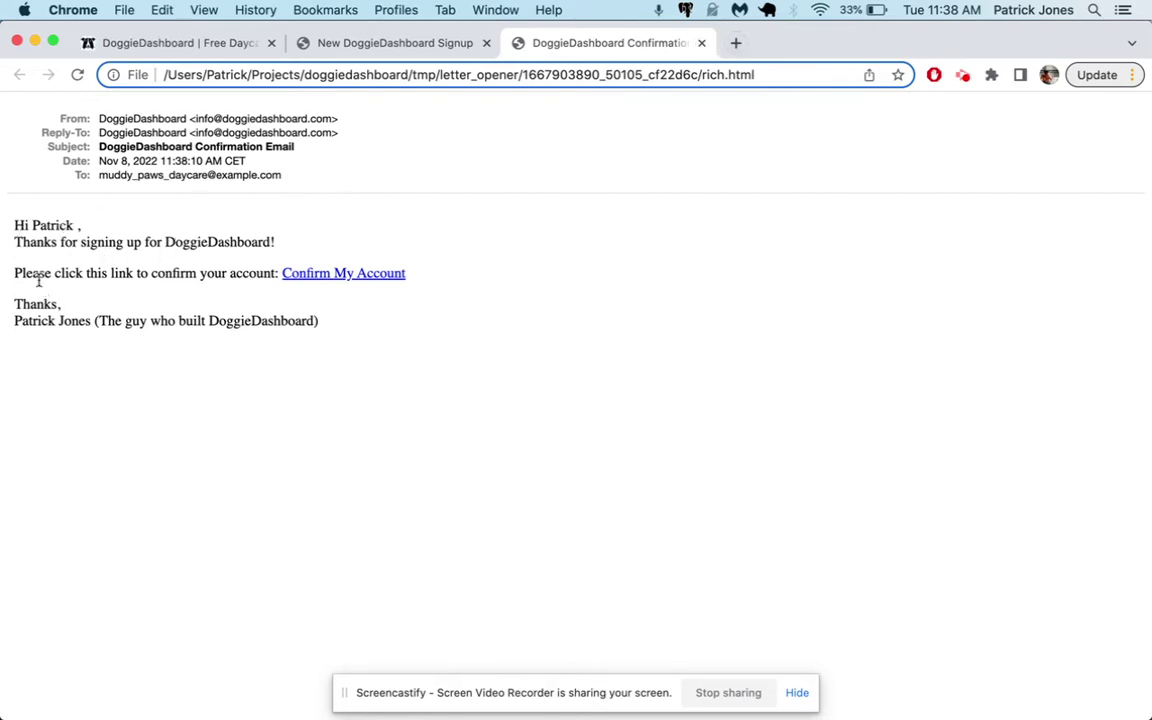
left_click(487, 43)
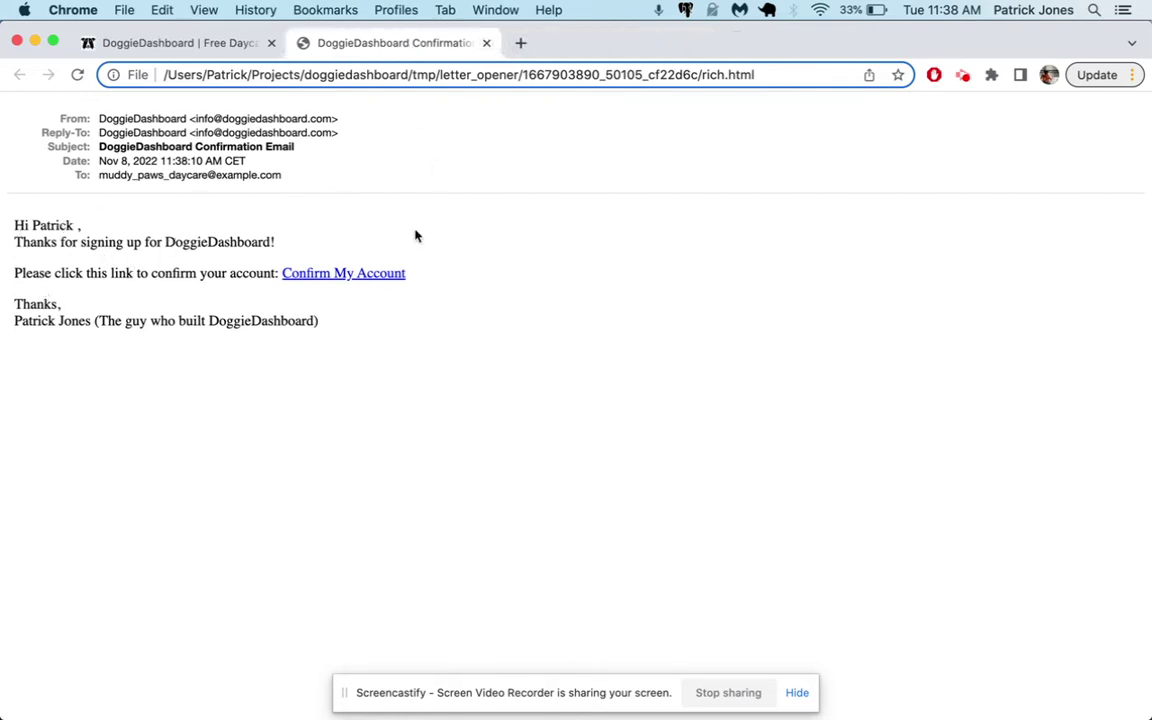
left_click(383, 284)
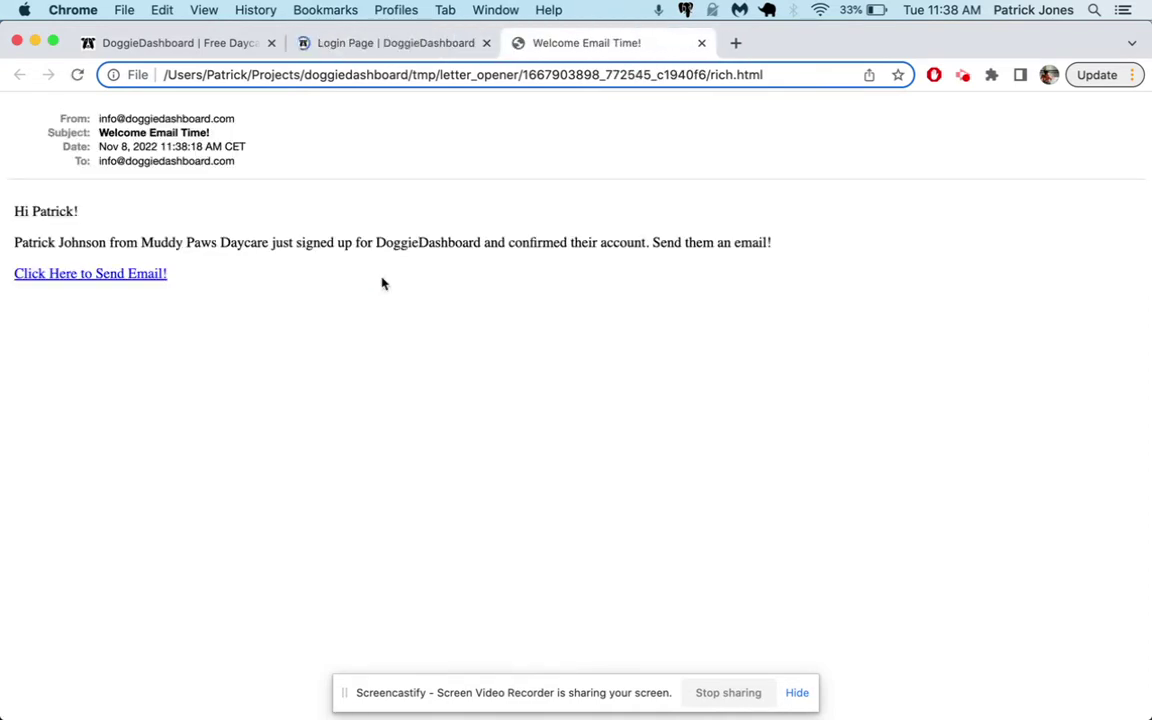
left_click(701, 43)
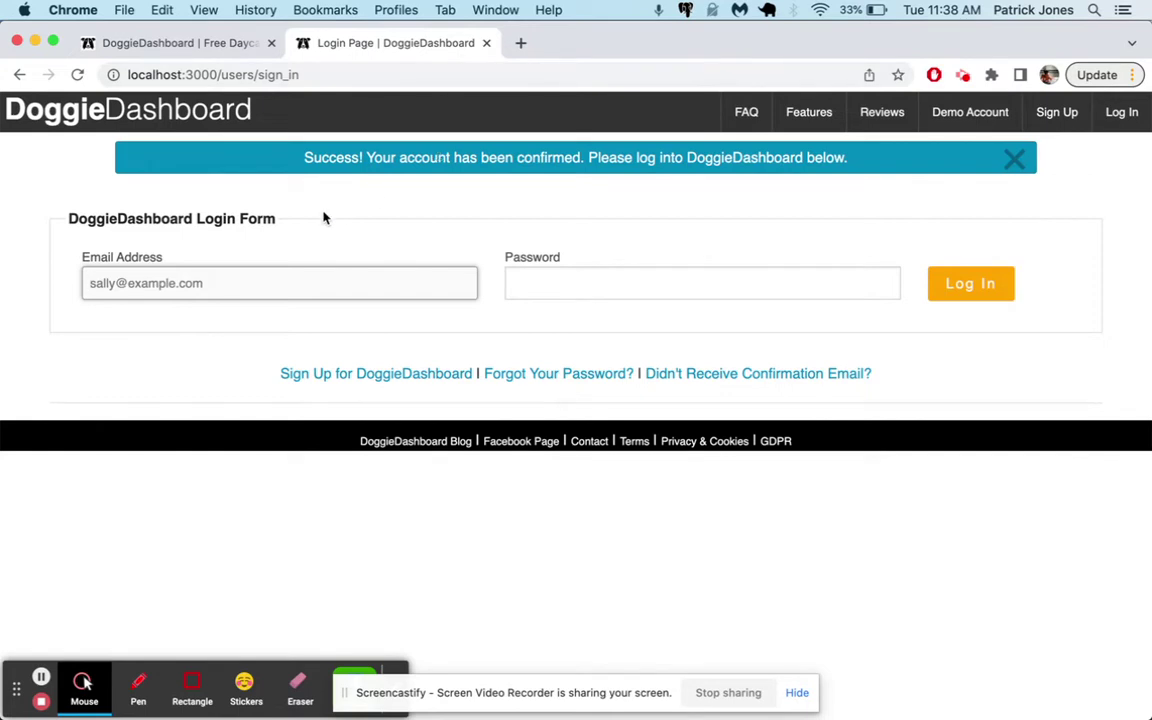
Log in with the business e-mail and account password
type("mu")
key("BackSpace")
key("BackSpace")
type("mnuddy_paws_daycare@e")
type("xmple")
key("BackSpace")
key("BackSpace")
key("BackSpace")
key("BackSpace")
key("BackSpace")
key("BackSpace")
type("example.com")
key("Tab")
type("••••••••")
key("Return")
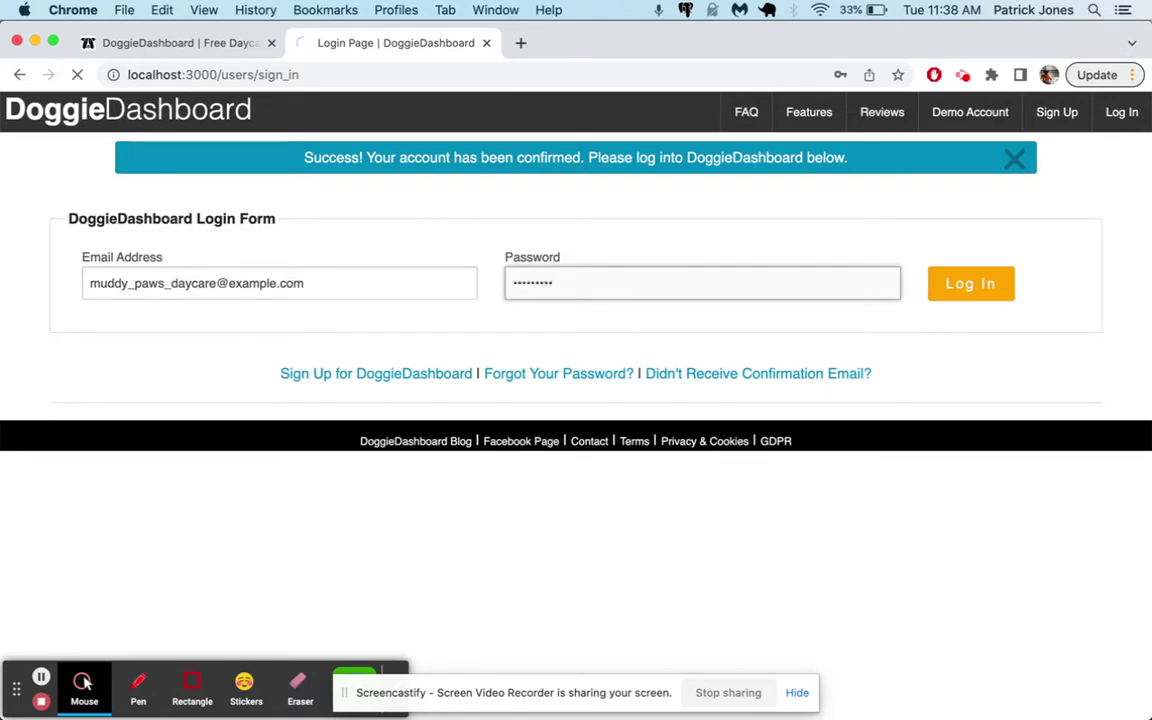
Dismiss the signed-in message and scroll through the dashboard home page
left_click(1014, 158)
left_click_drag(190, 260, 200, 257)
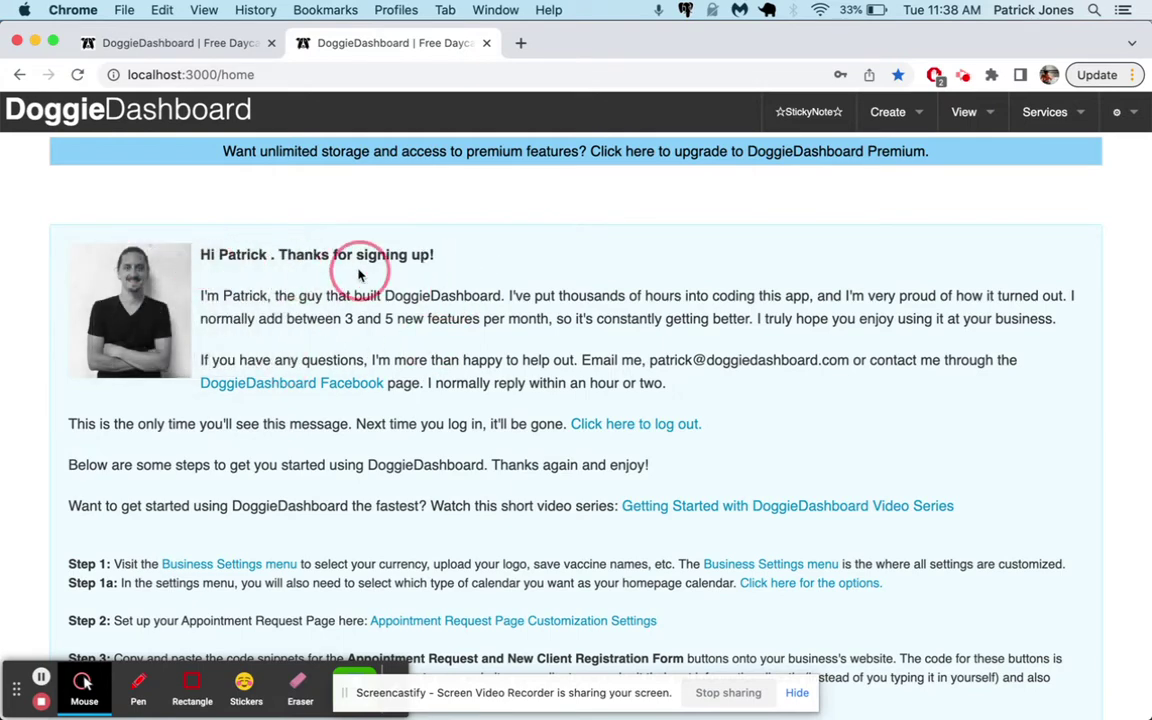
scroll(355, 260, "down", 2)
scroll(185, 496, "down", 4)
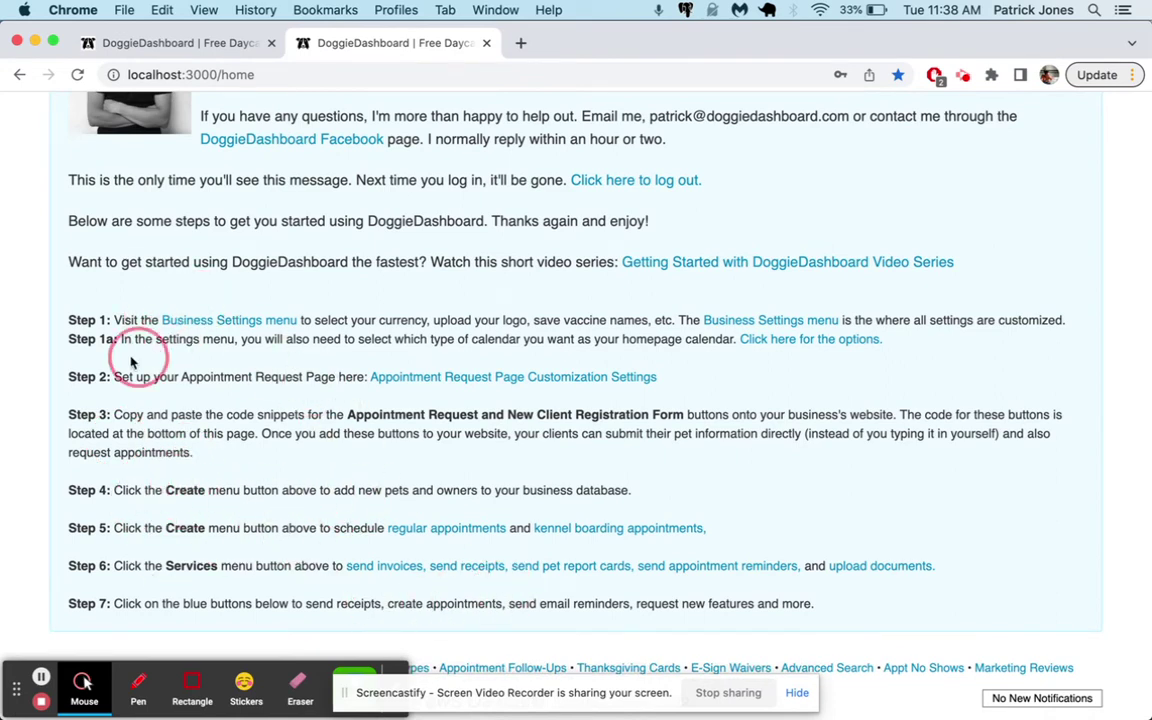
scroll(190, 410, "up", 5)
Log out, then sign back in with the business e-mail and password
left_click(1145, 118)
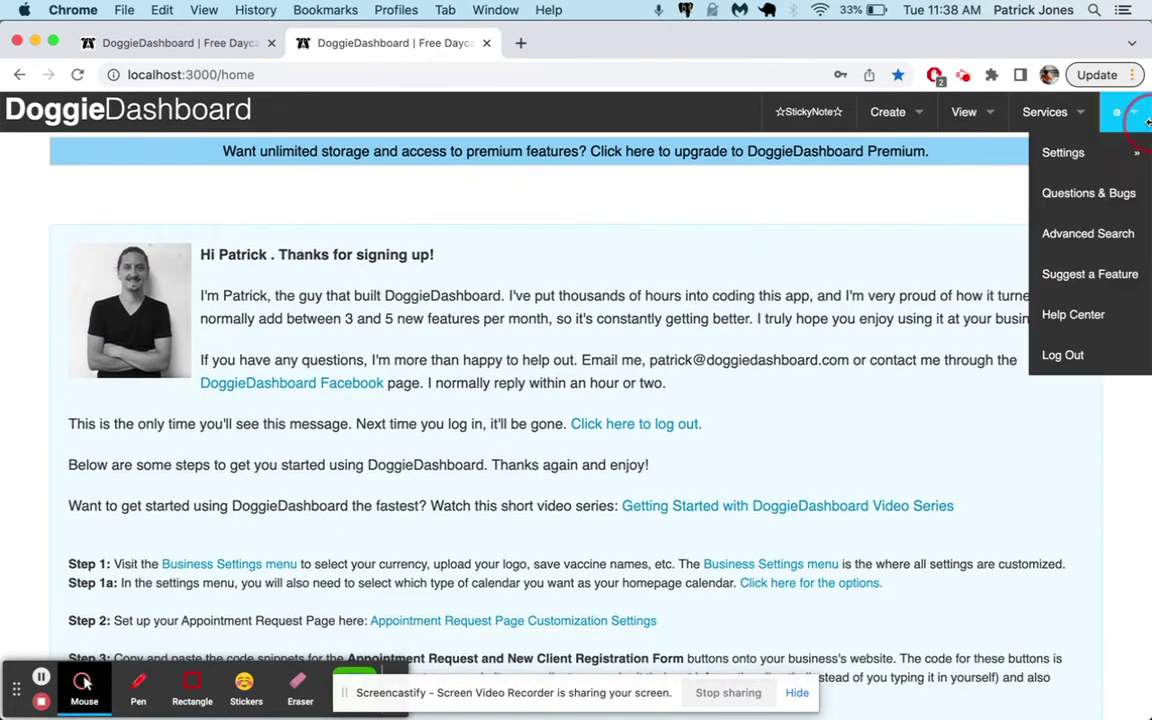
left_click(1061, 355)
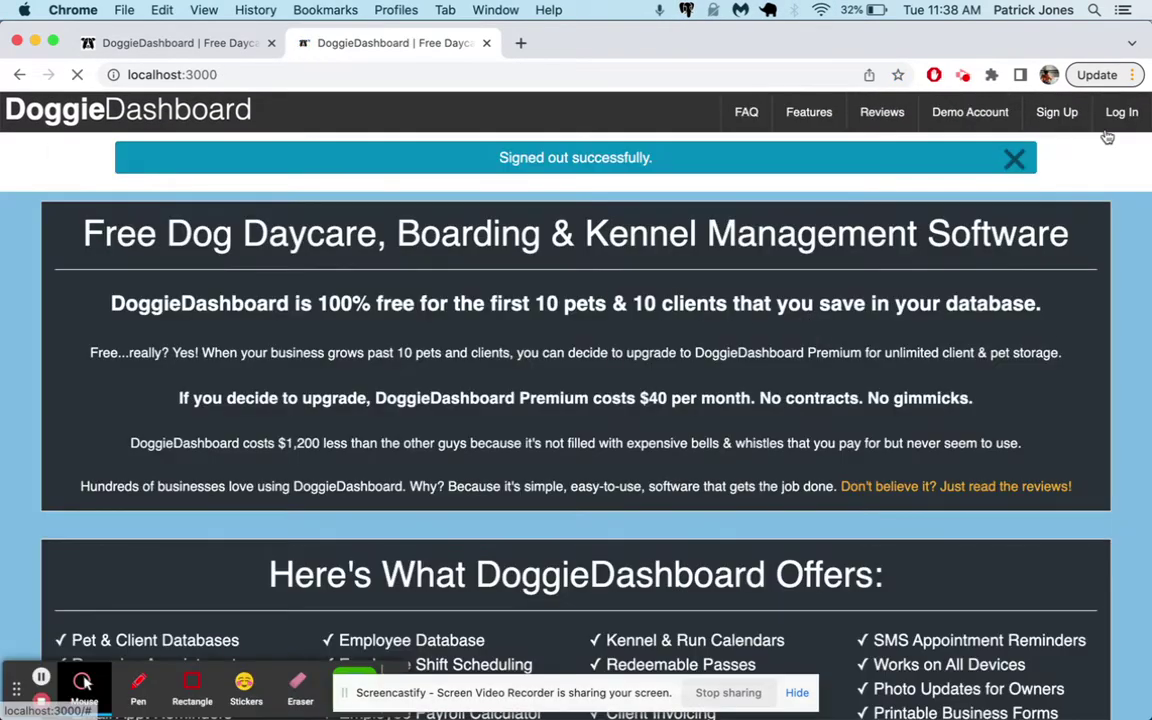
left_click(1118, 114)
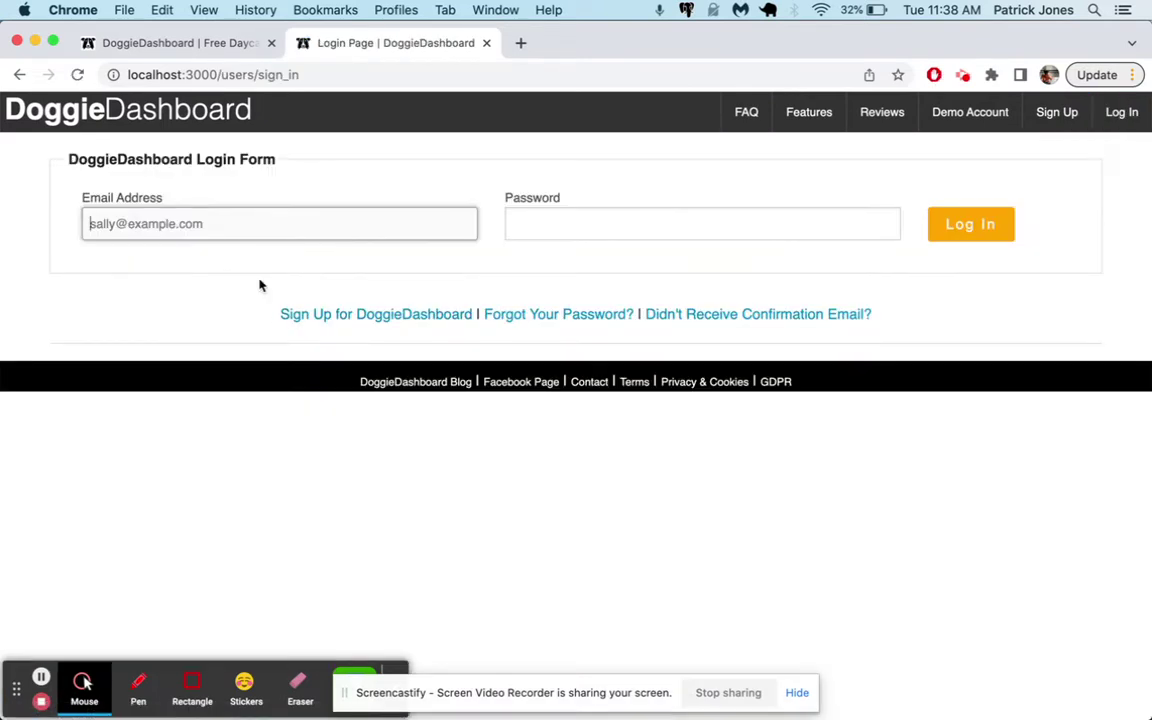
type("muddy_paws-d")
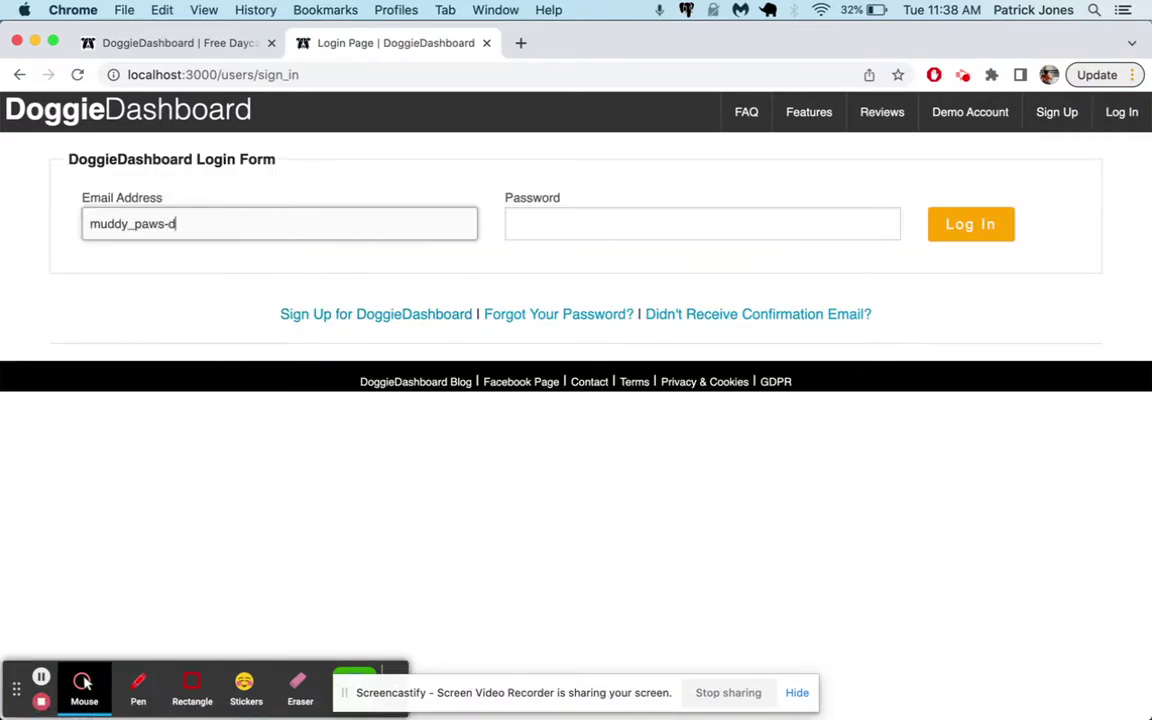
type("s_daycare@example.com")
key("Tab")
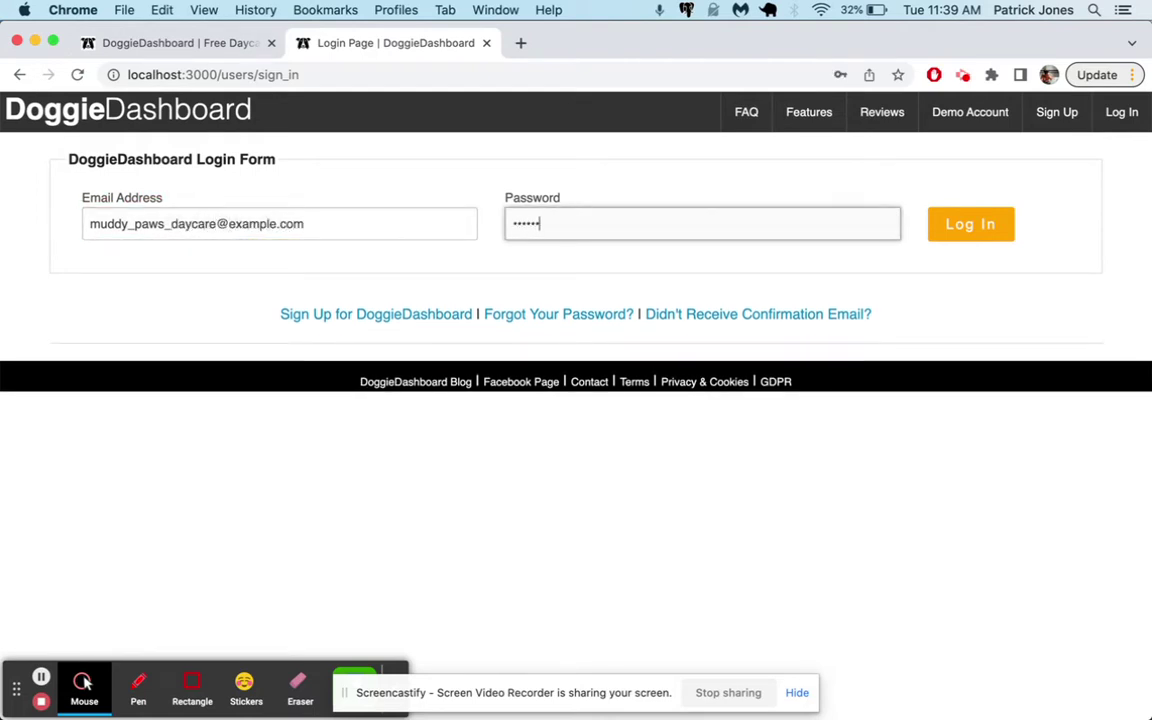
key("Return")
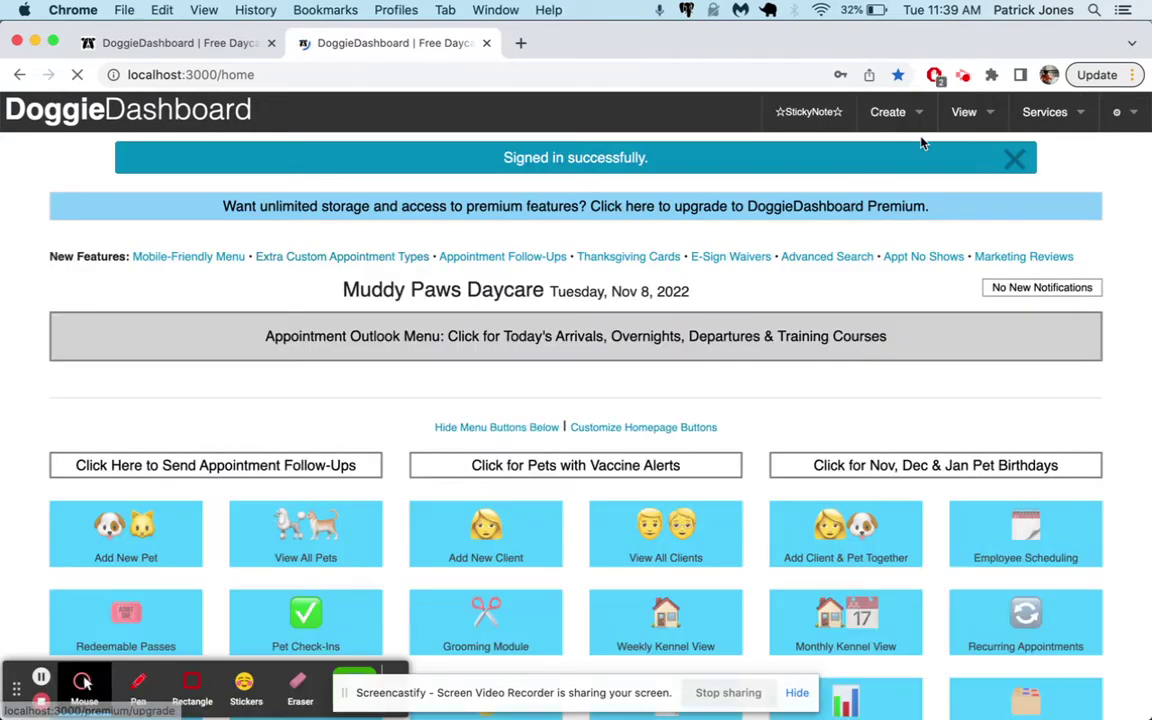
Dismiss the sign-in confirmation, close the extra browser tab, and look over the home page
left_click(1014, 158)
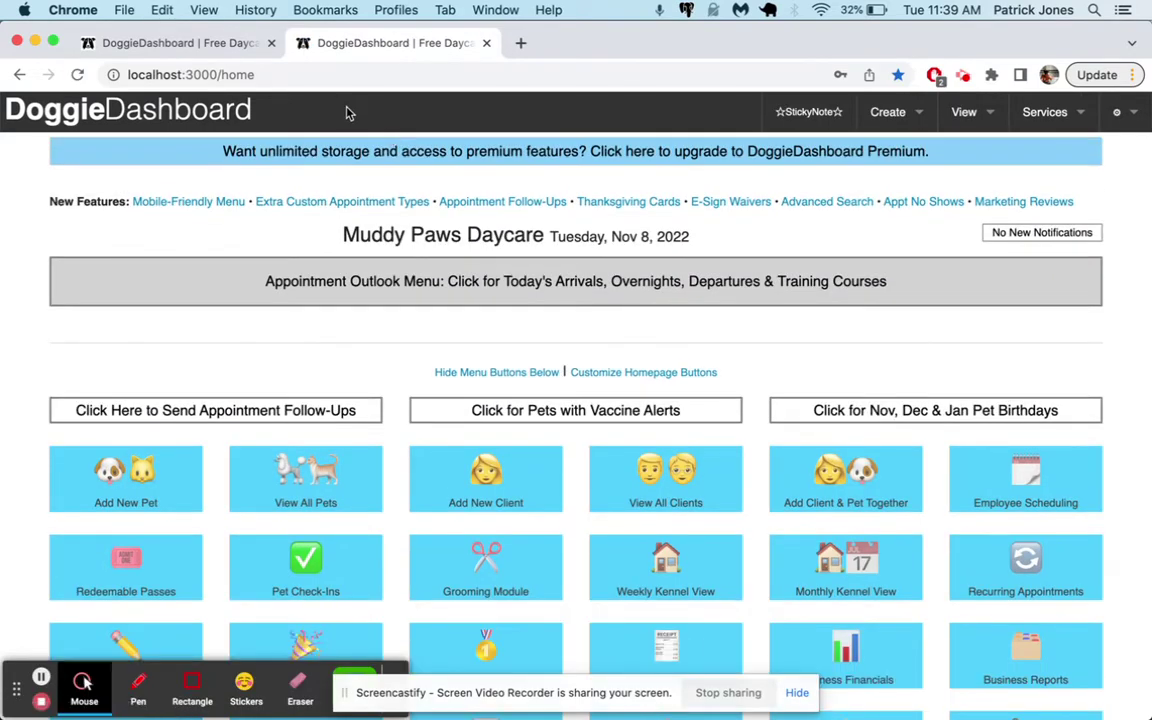
left_click(271, 43)
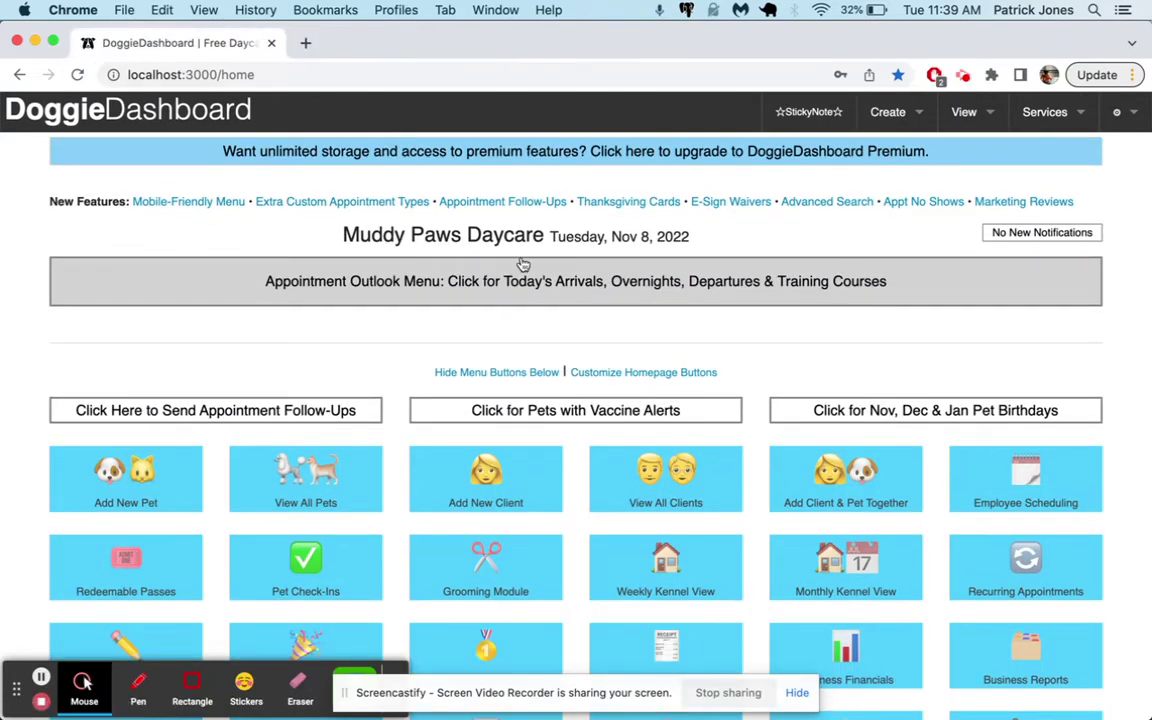
scroll(600, 365, "down", 15)
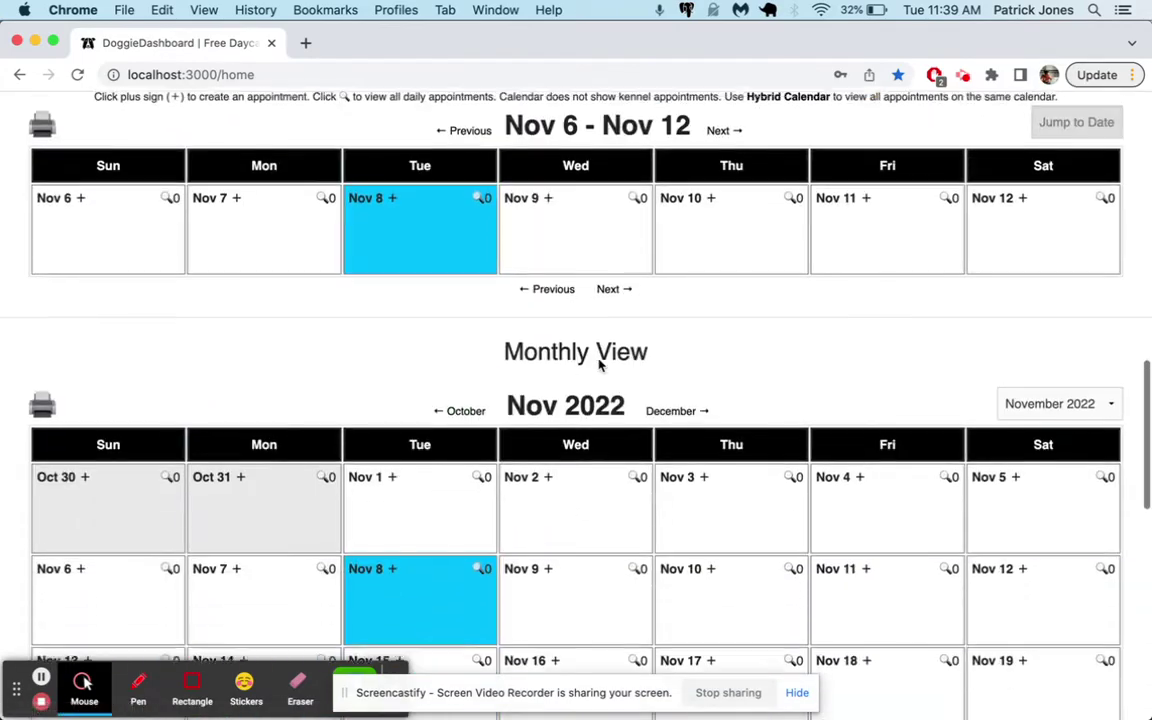
scroll(576, 605, "down", 6)
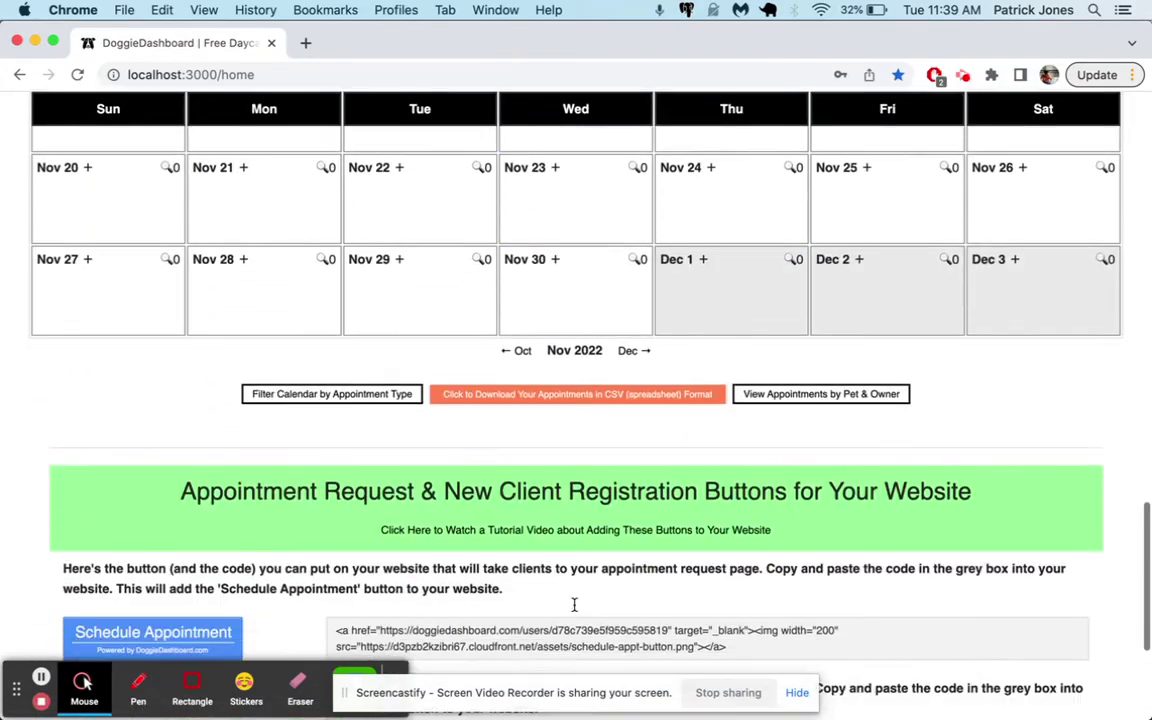
scroll(574, 605, "up", 20)
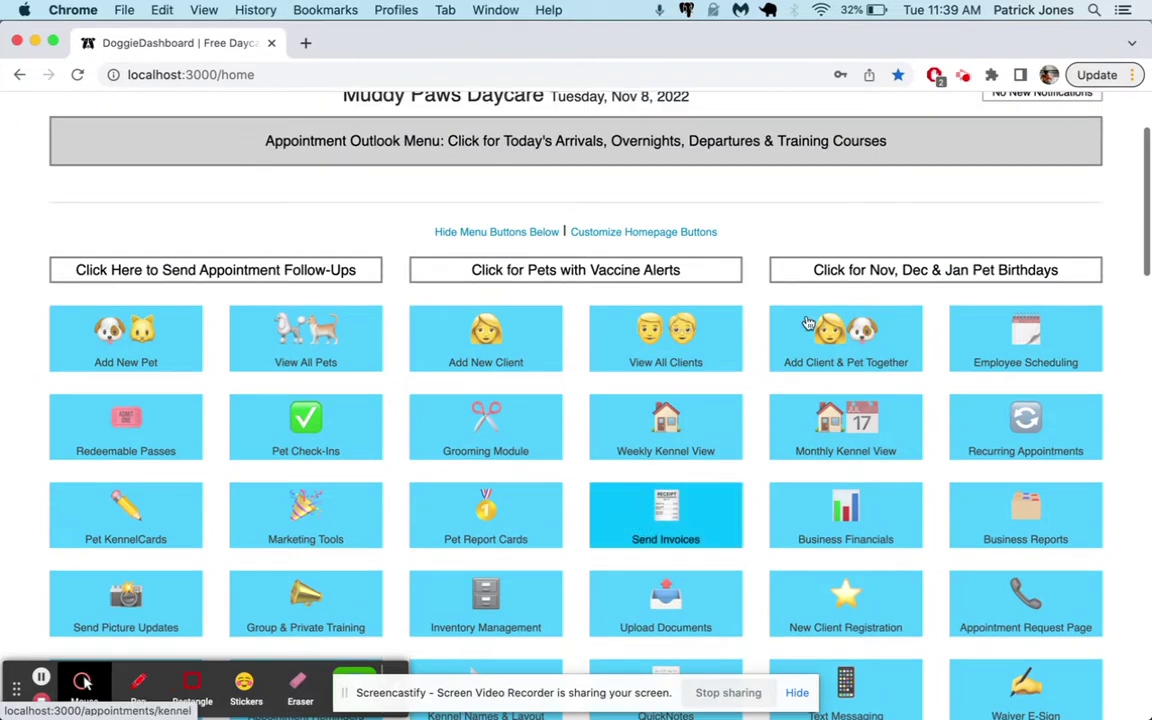
scroll(808, 323, "up", 3)
Look at the empty Pet Database, then switch to the Client Database via View > Databases
mouse_move(955, 121)
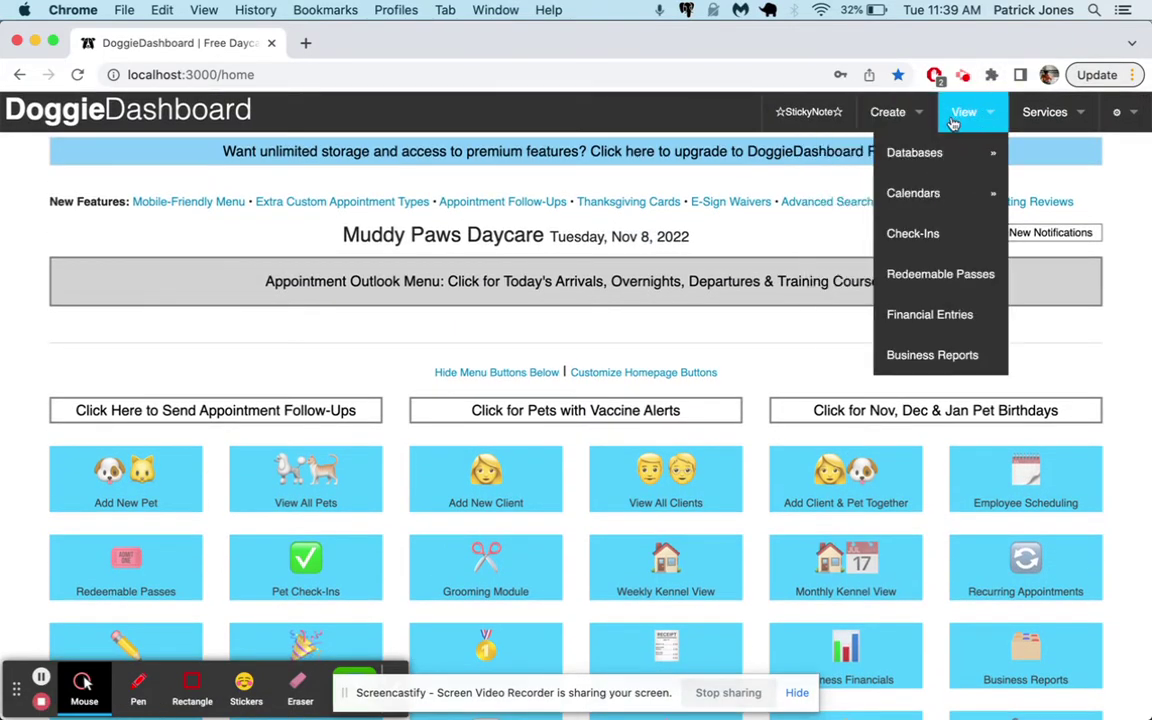
mouse_move(951, 152)
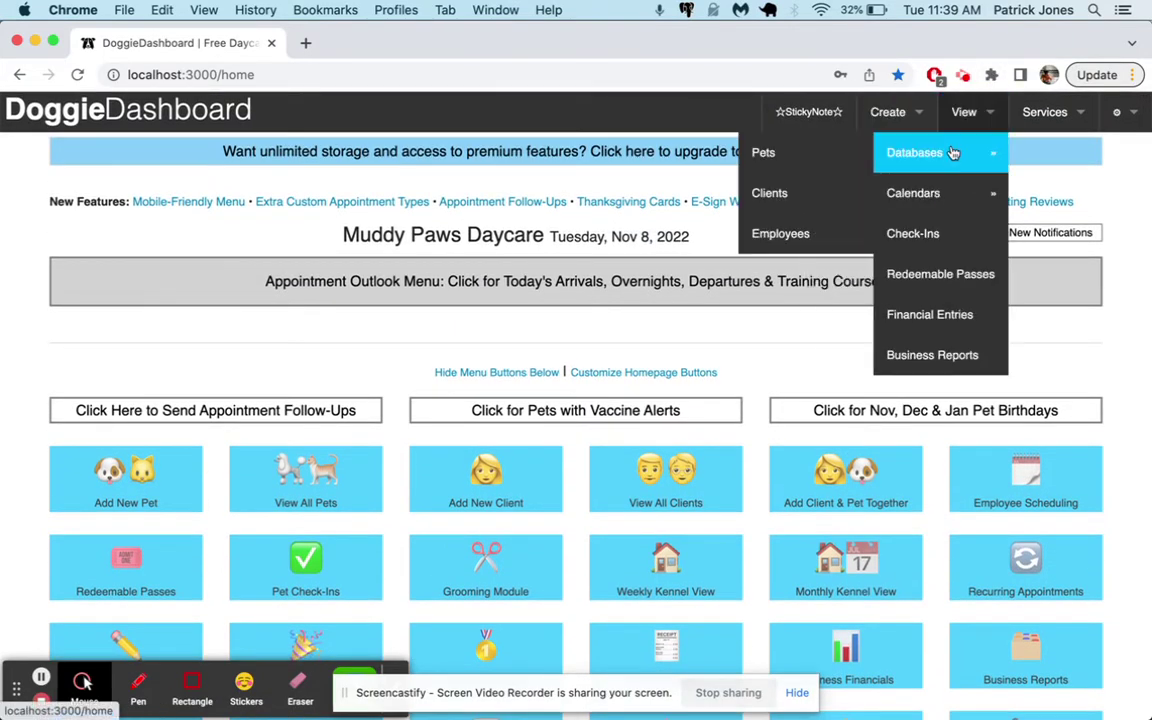
left_click(837, 165)
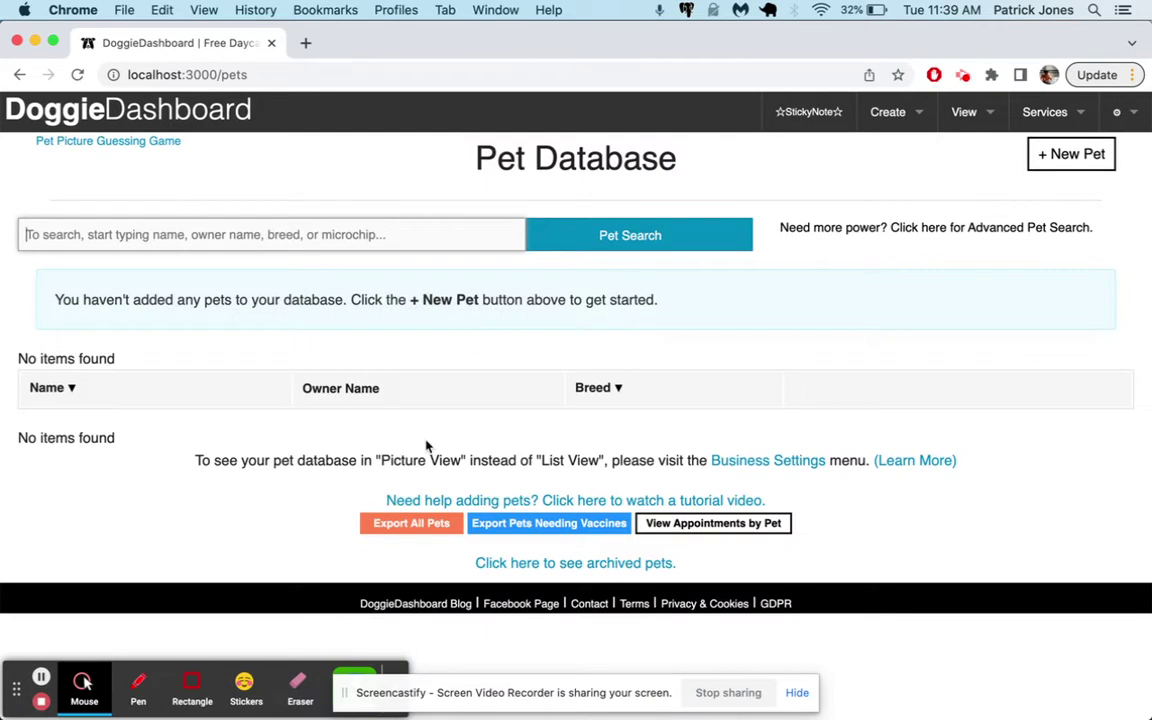
mouse_move(949, 121)
mouse_move(935, 165)
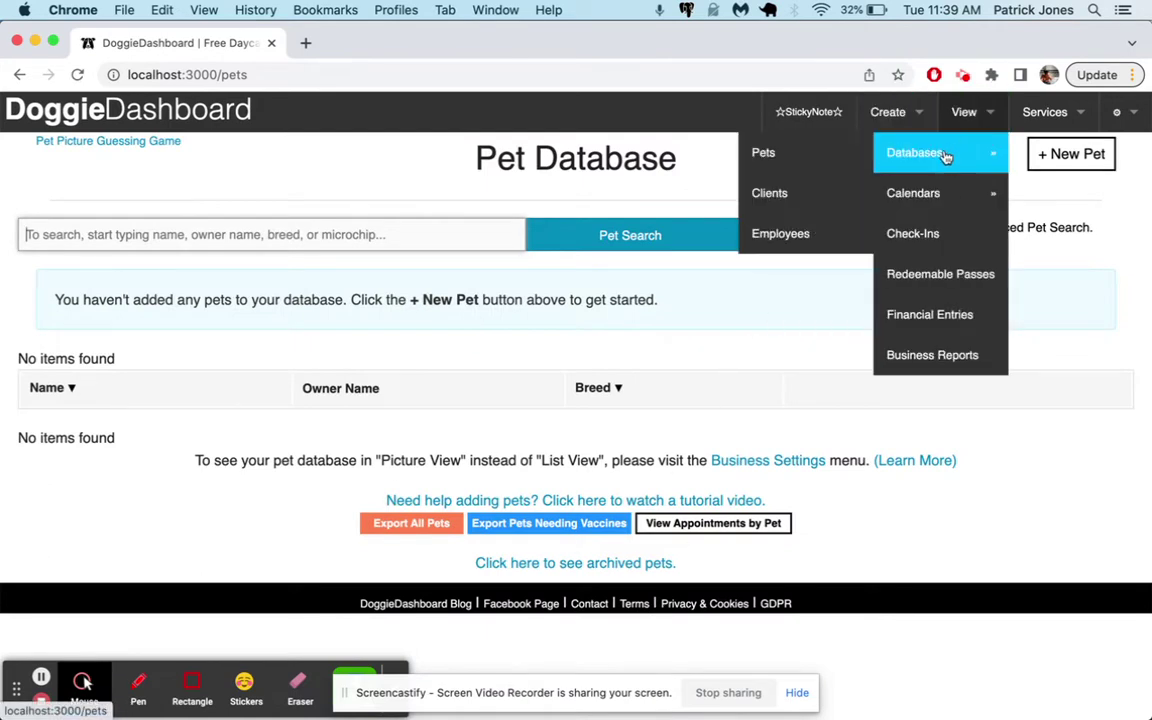
left_click(835, 208)
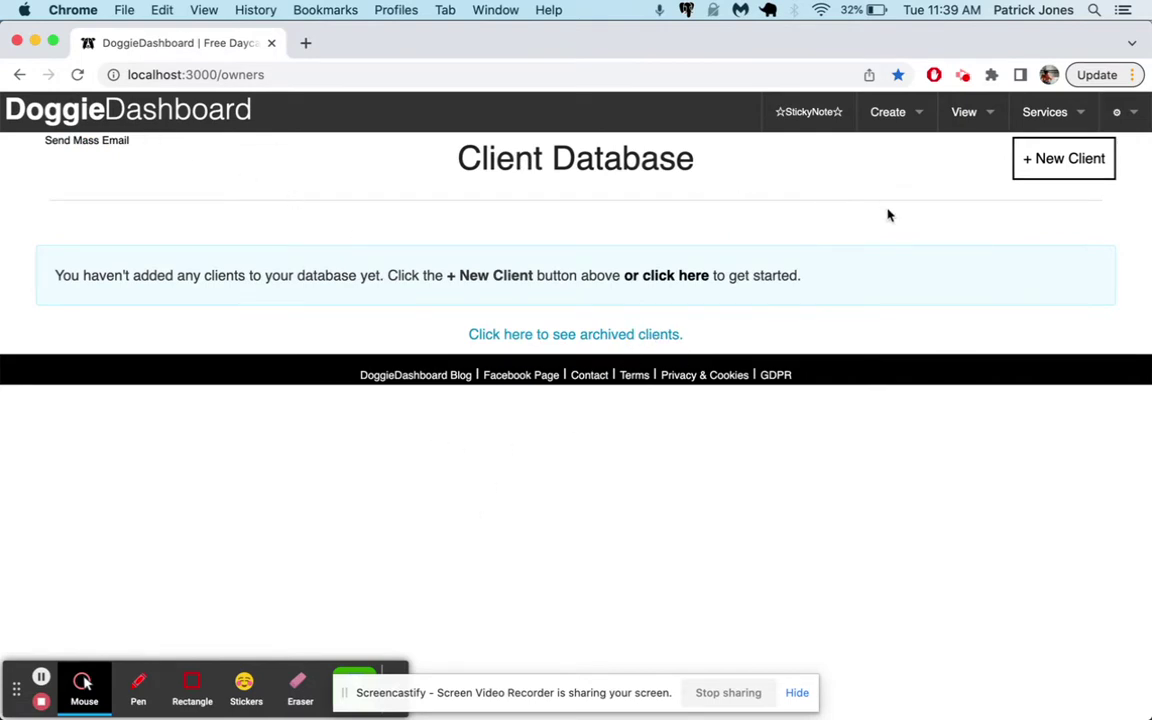
In Account Settings, try business-logo.png as the logo, then back out of the crop
left_click(1115, 112)
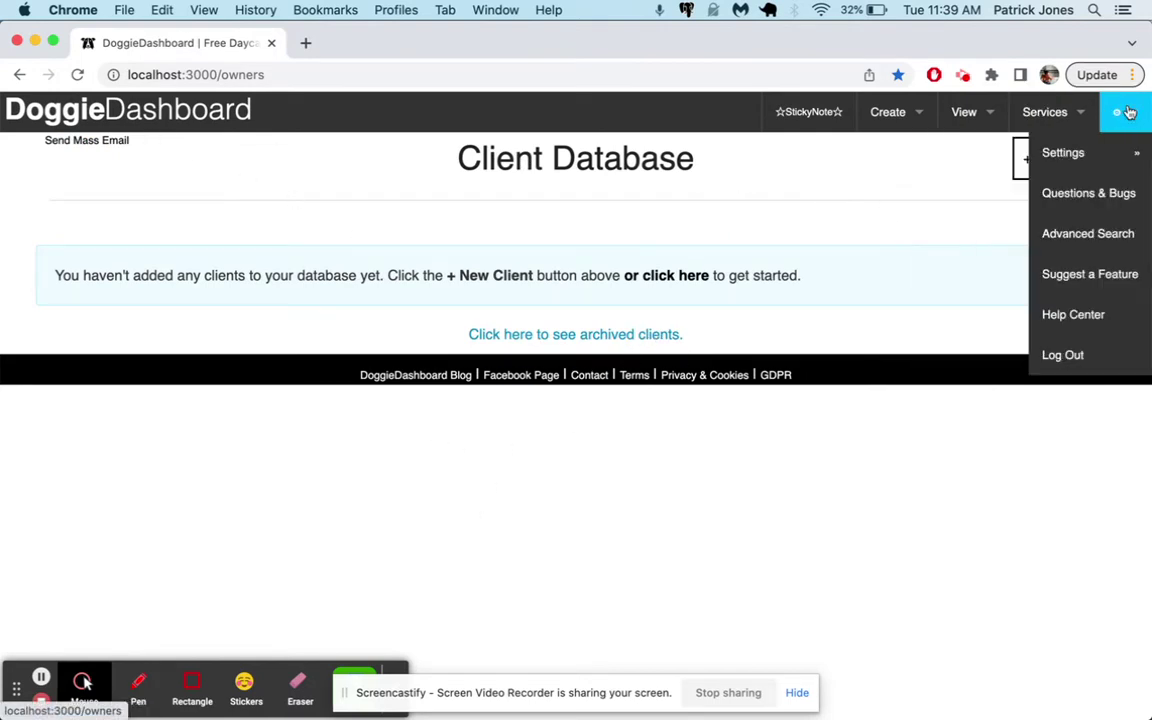
mouse_move(1085, 153)
left_click(940, 200)
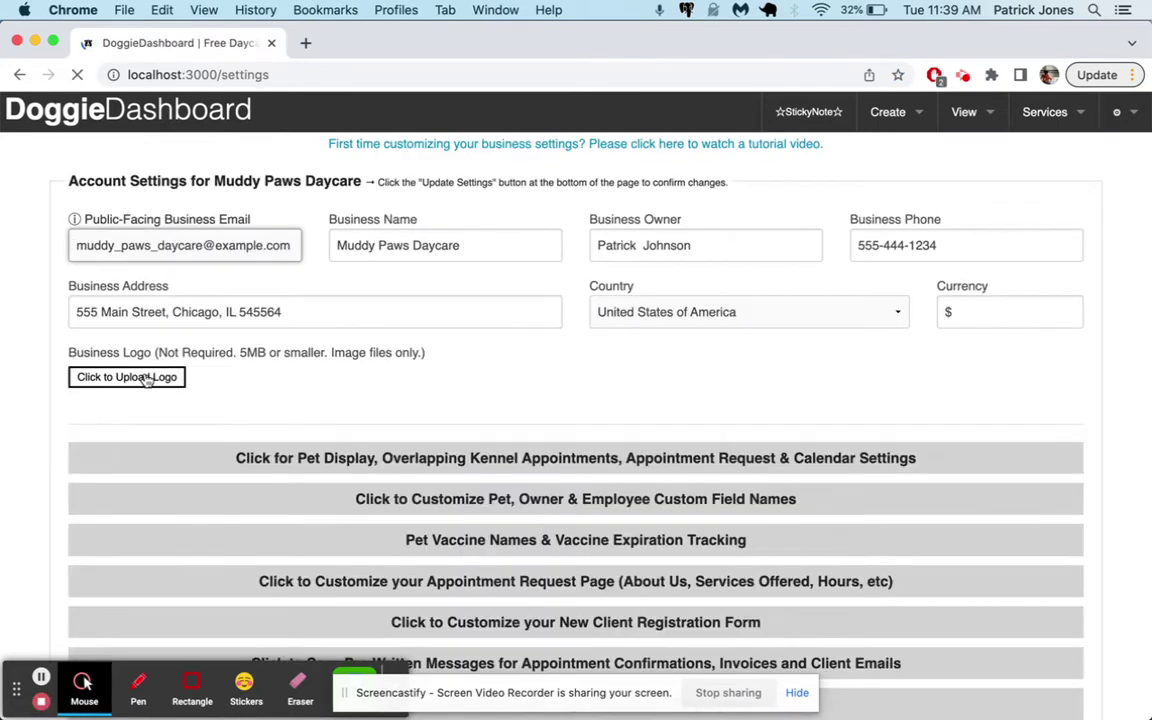
left_click(141, 380)
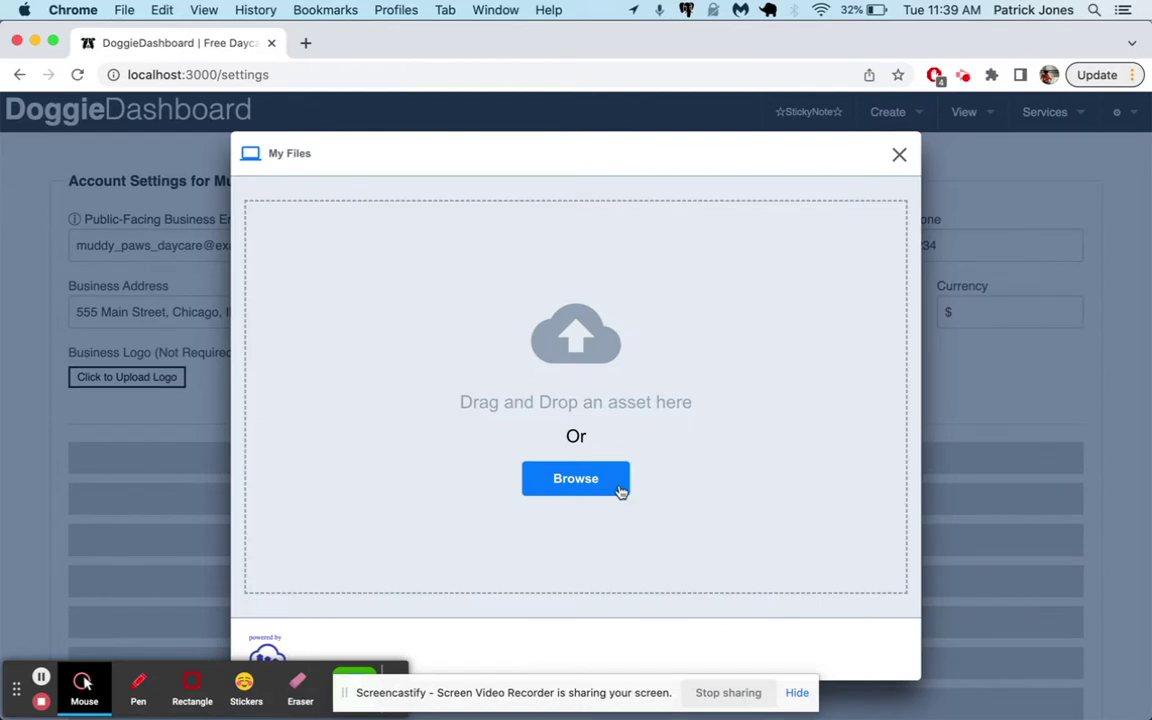
left_click(594, 494)
double_click(474, 156)
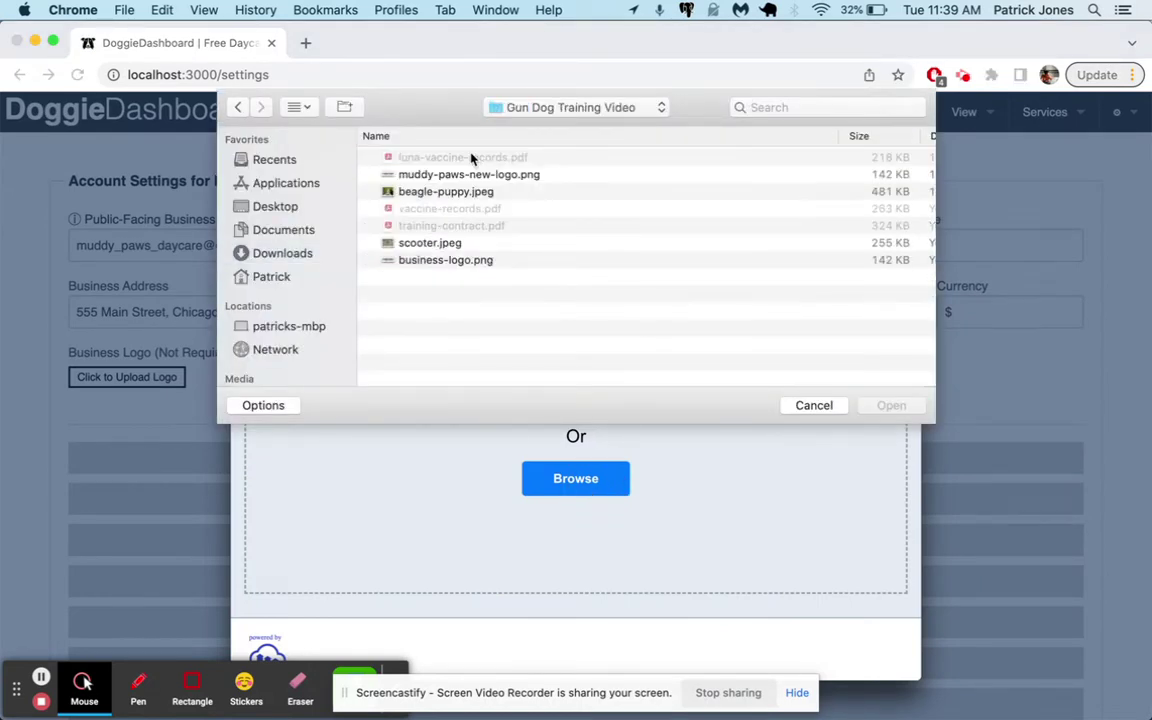
left_click(439, 262)
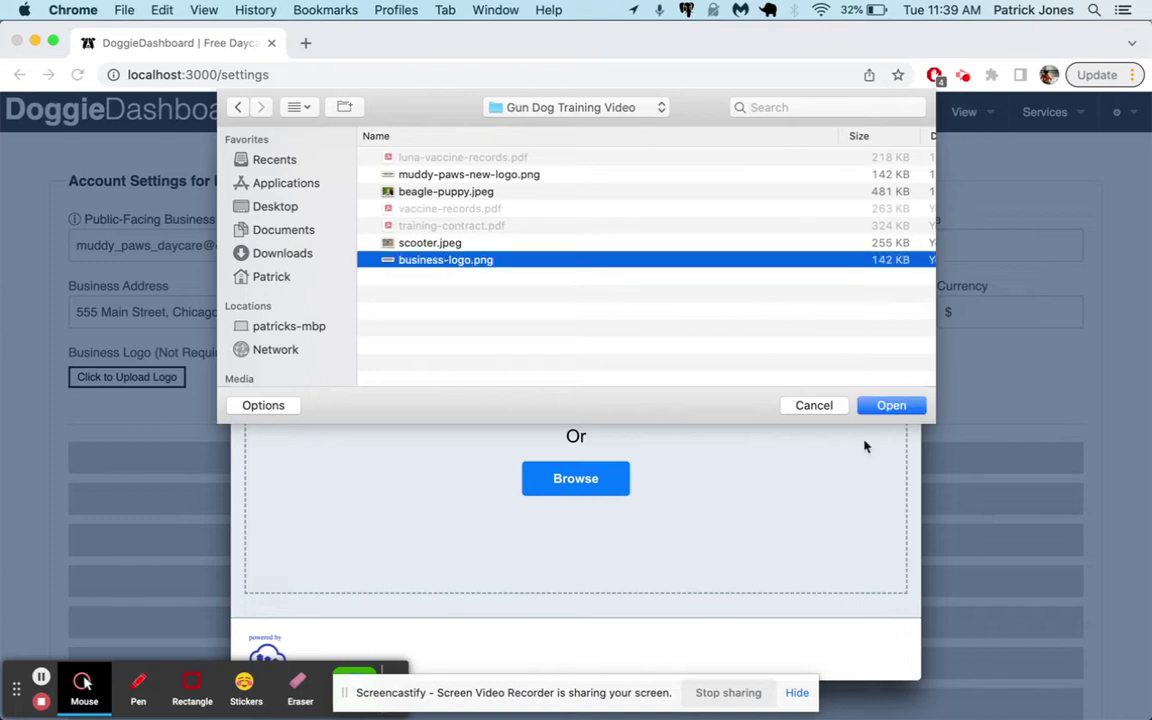
left_click(891, 405)
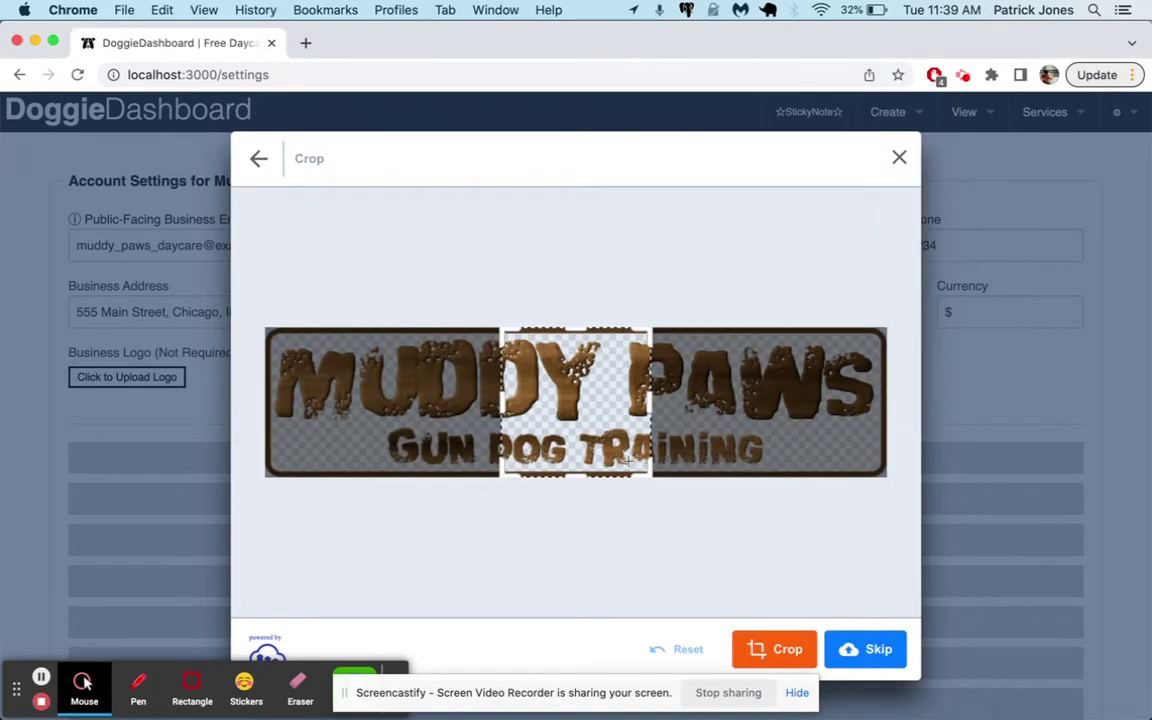
left_click_drag(502, 388, 312, 388)
left_click(660, 650)
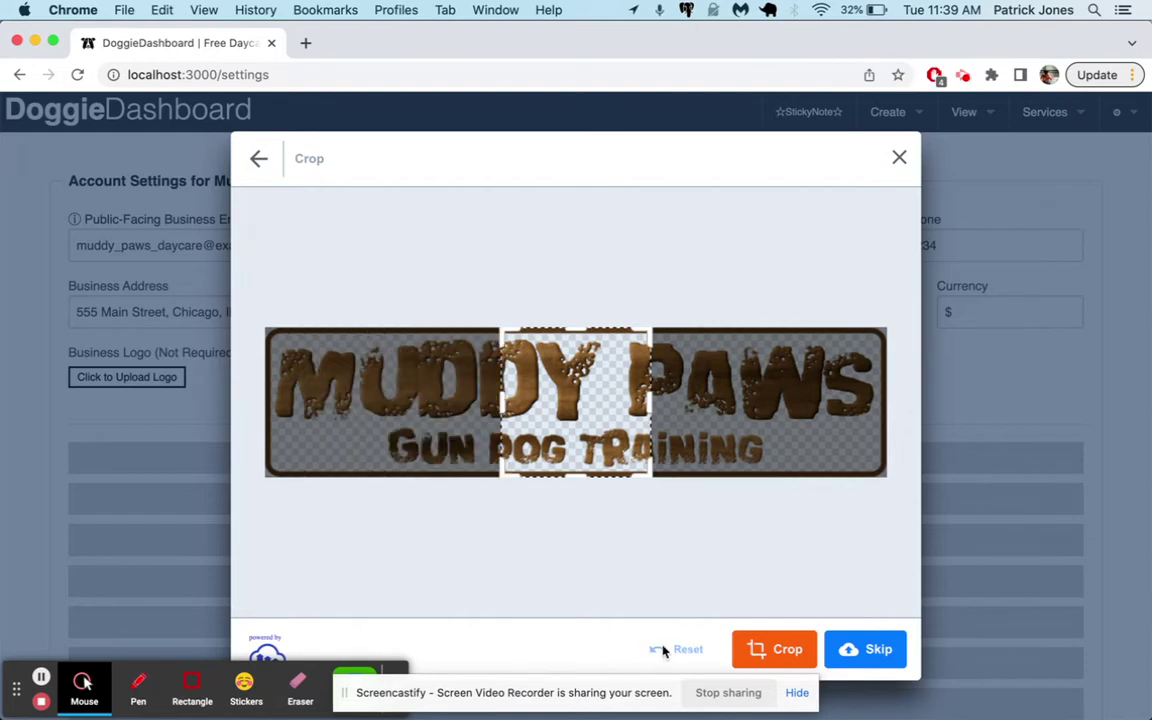
left_click(258, 160)
Upload muddy-paws-new-logo.png as the logo, widening the crop box and skipping cropping
left_click(611, 480)
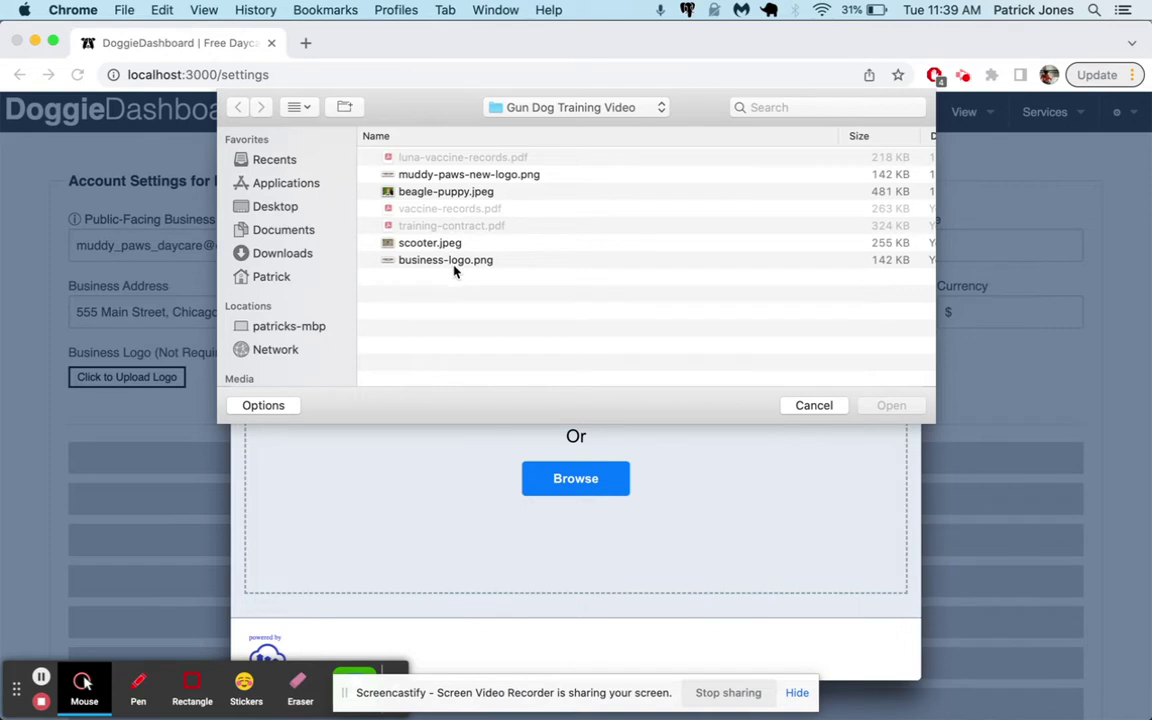
left_click(464, 262)
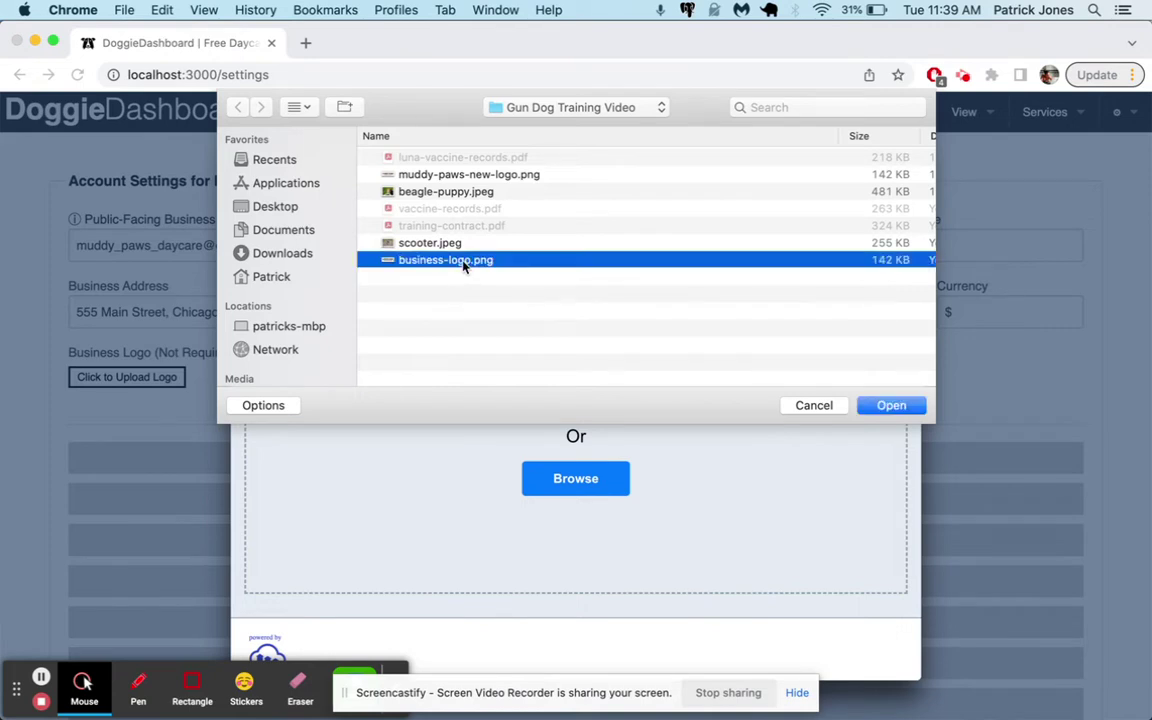
left_click(468, 174)
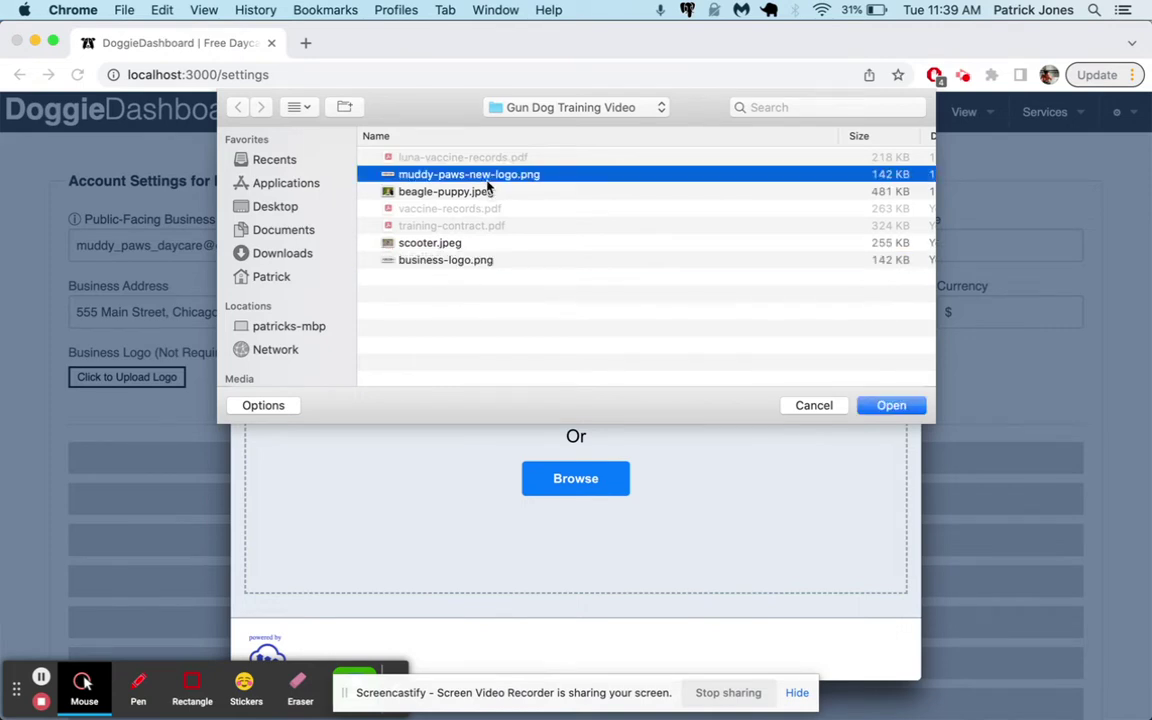
left_click(891, 405)
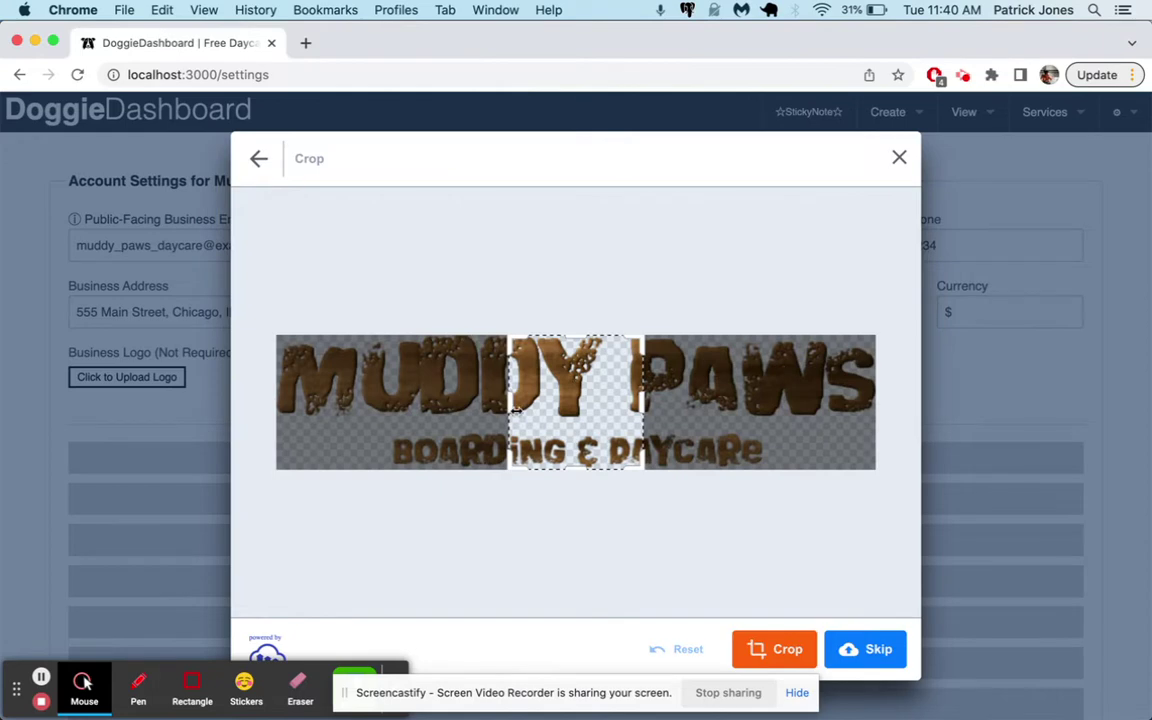
left_click_drag(515, 410, 239, 383)
left_click_drag(640, 345, 1036, 457)
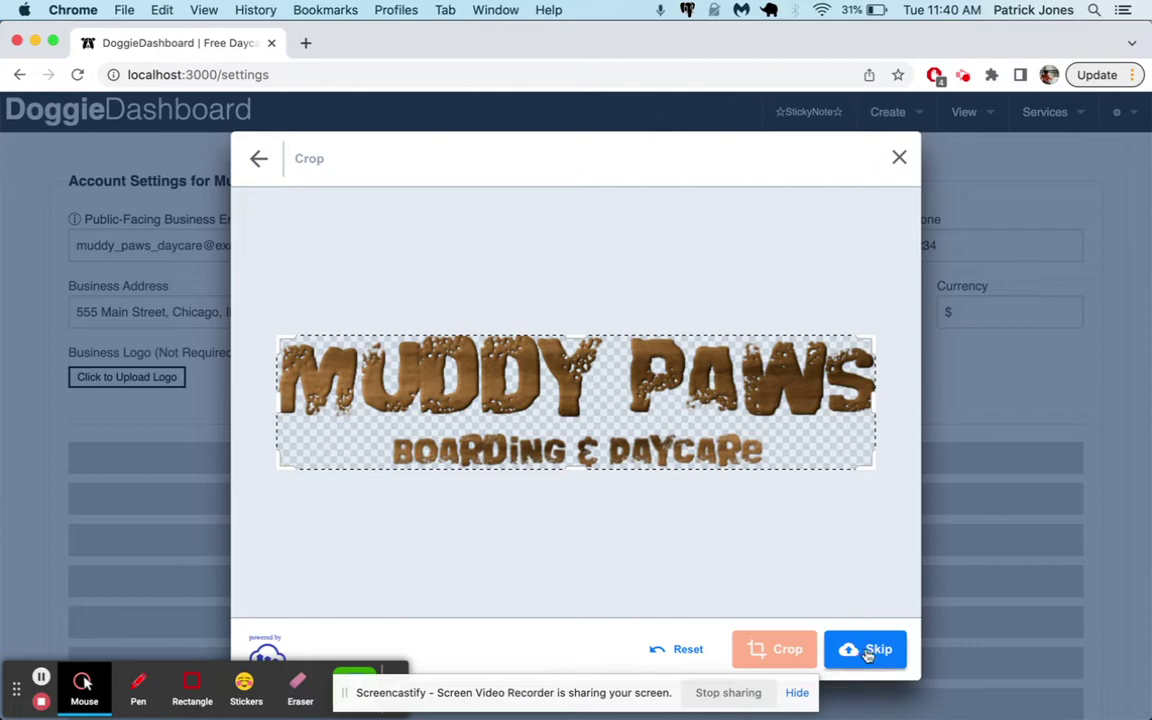
left_click(873, 418)
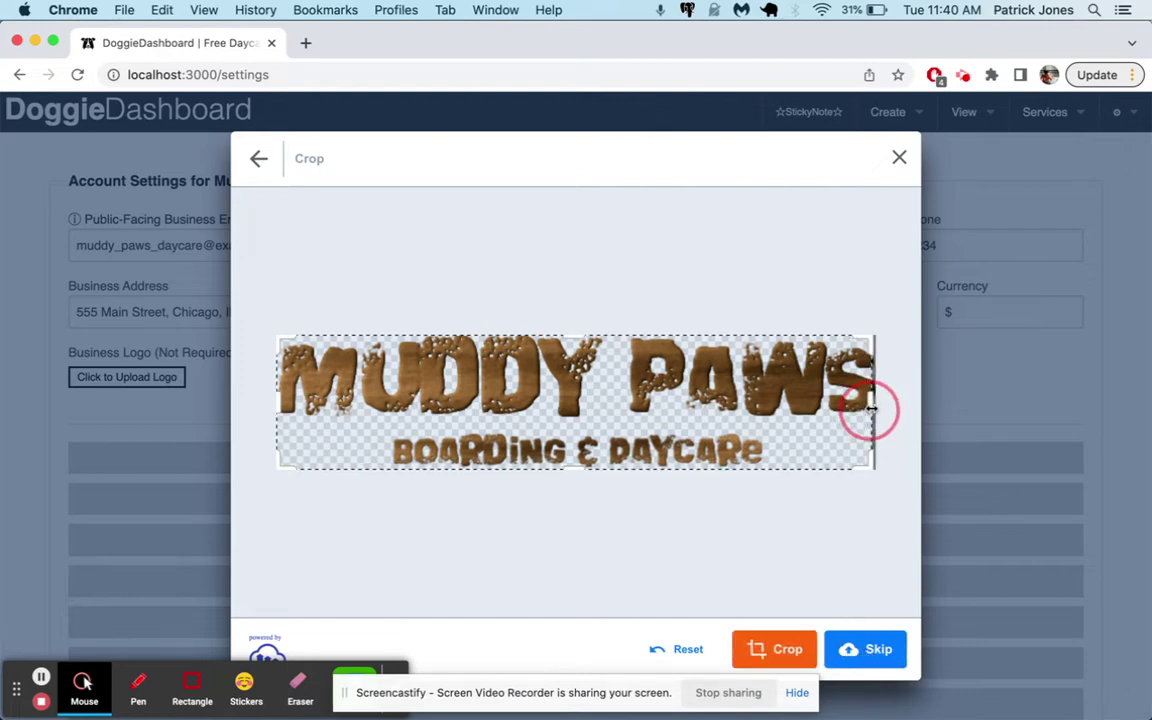
left_click(866, 650)
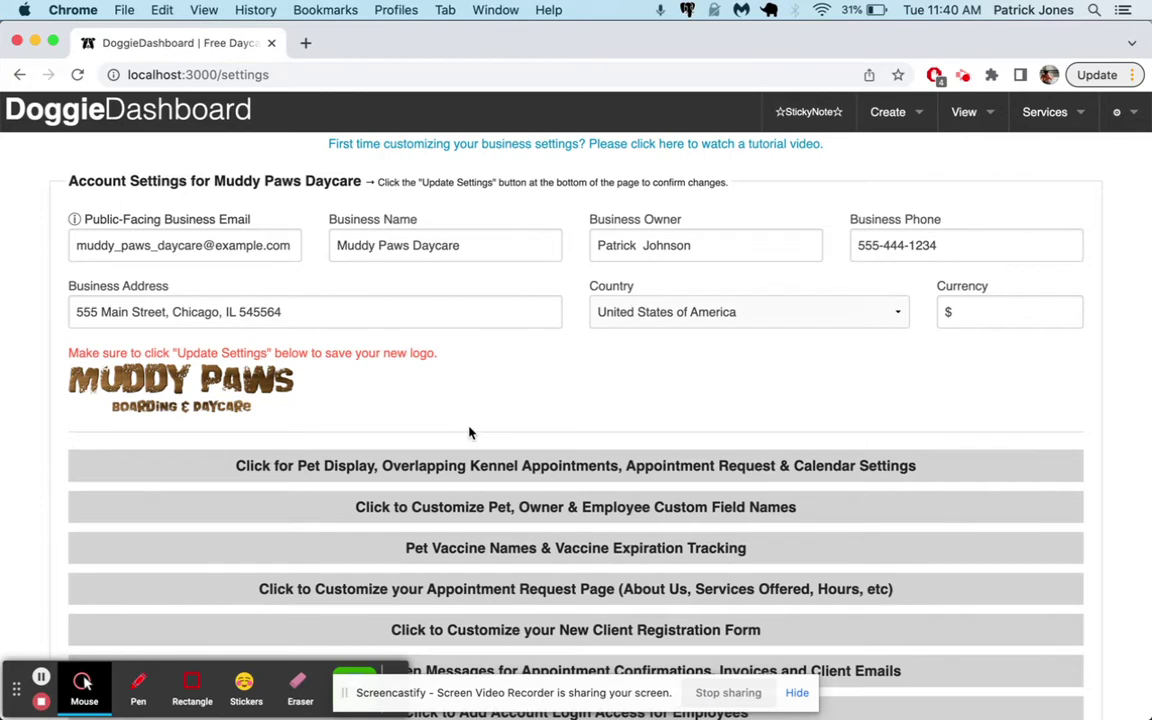
Review the Pet Display settings, keeping Standard as the homepage calendar
scroll(470, 432, "down", 3)
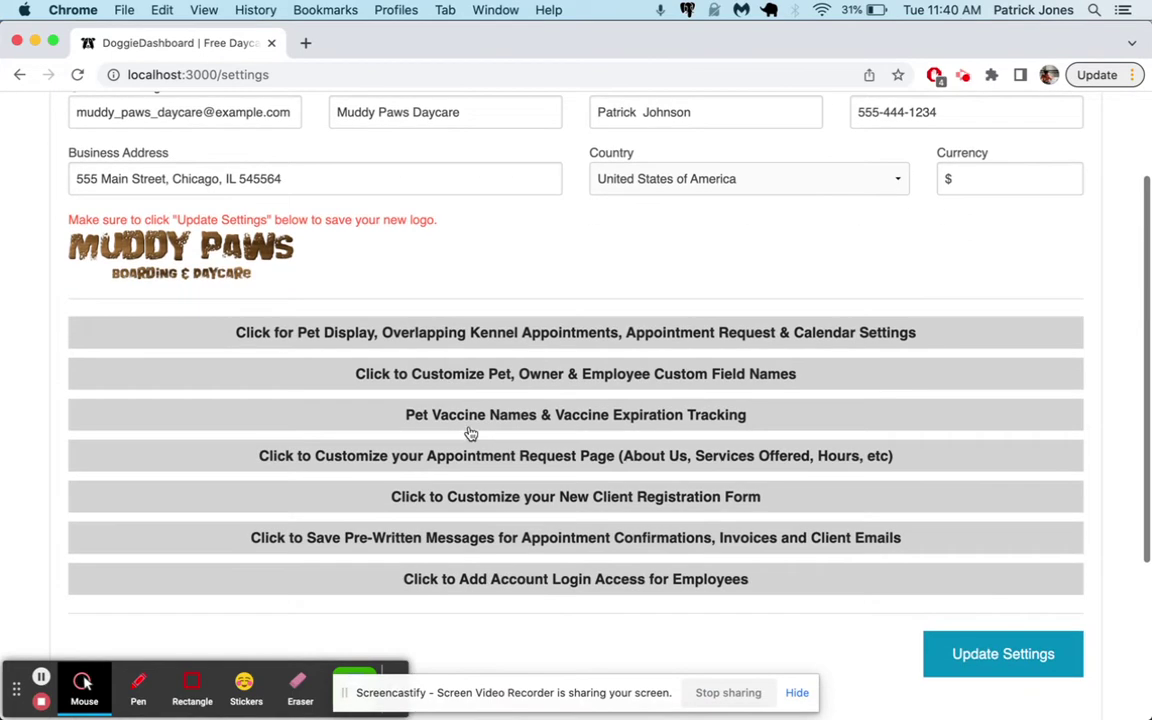
left_click(568, 337)
scroll(710, 389, "down", 1)
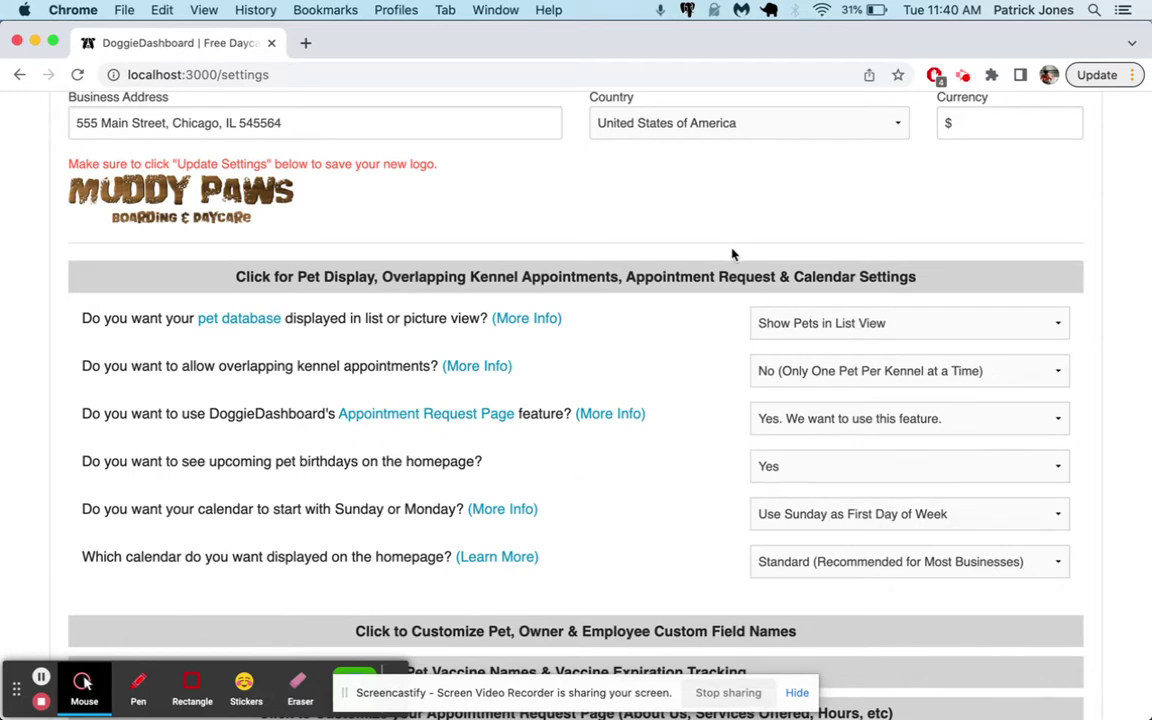
left_click(804, 562)
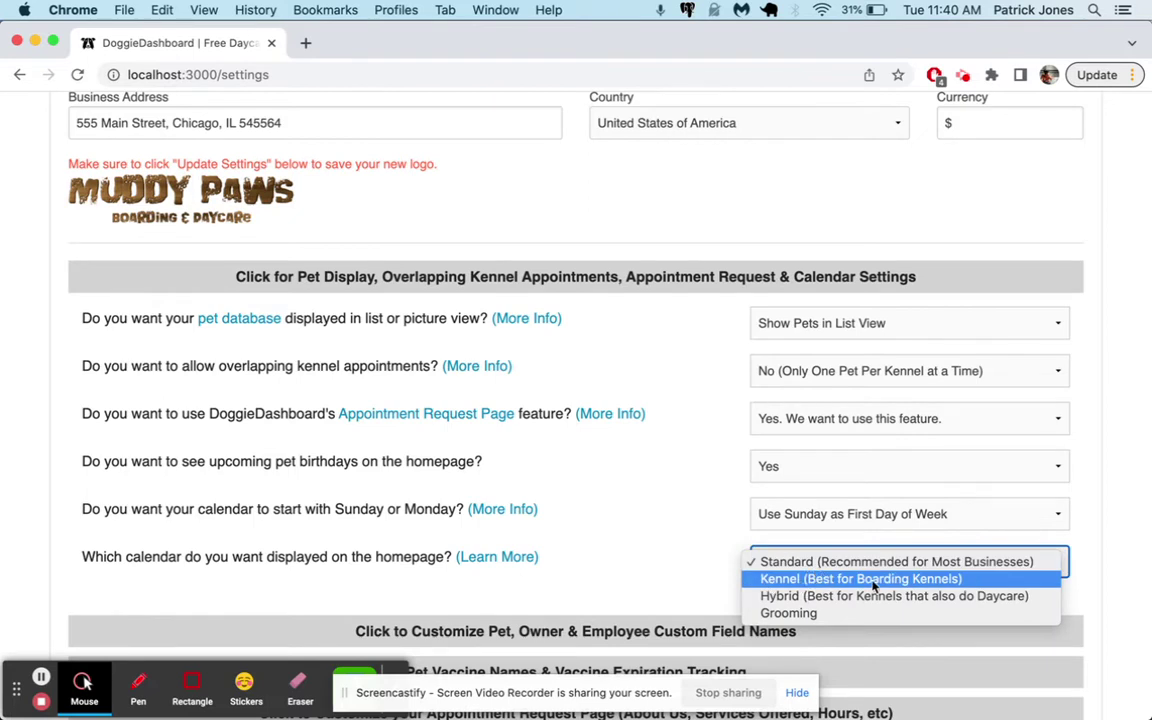
left_click(697, 277)
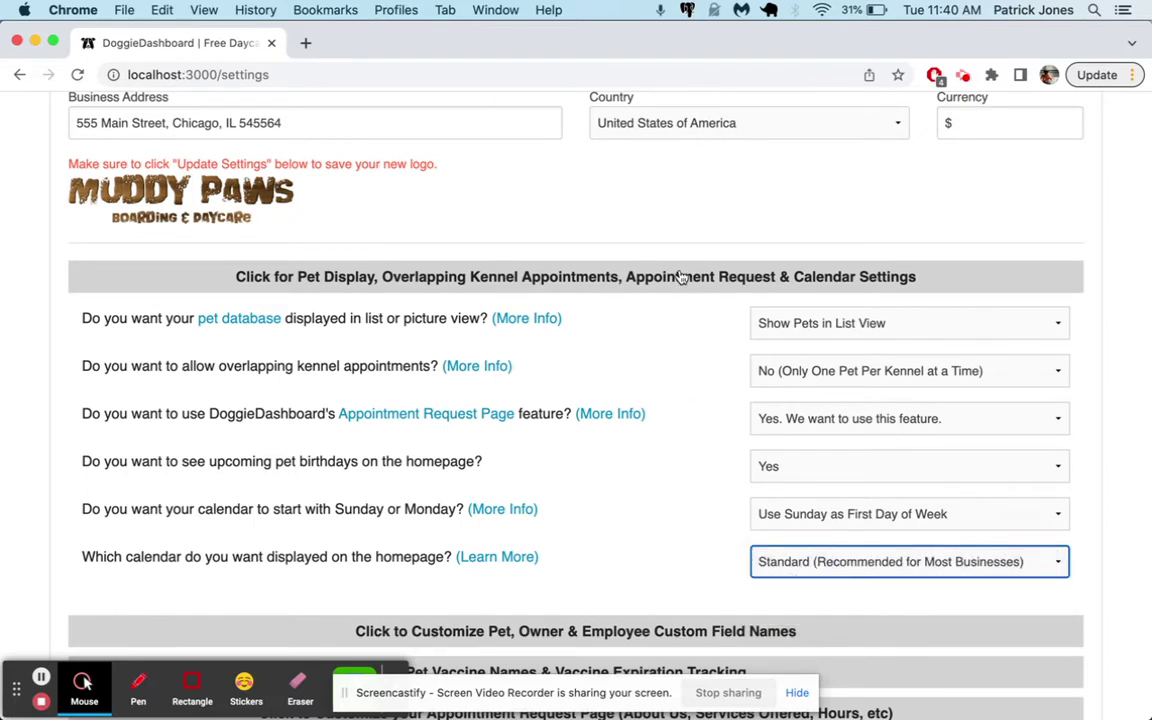
left_click(675, 272)
Save with Update Settings and dismiss the confirmation banner
scroll(712, 479, "up", 4)
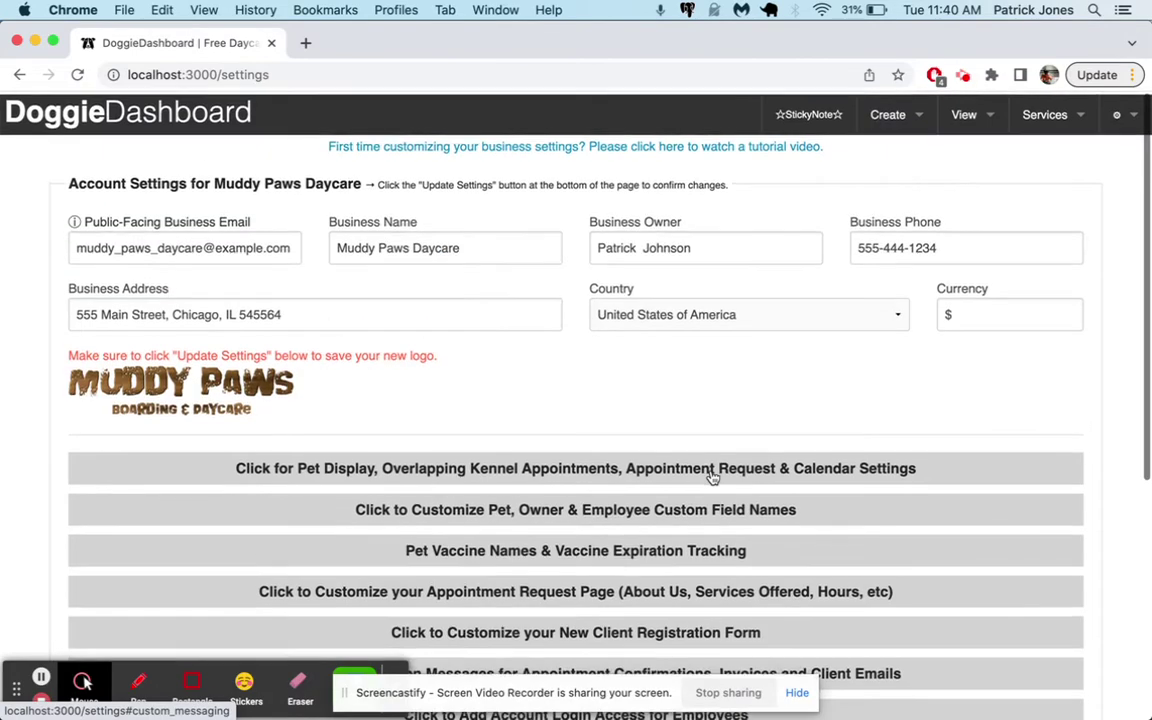
scroll(712, 477, "down", 4)
left_click(1015, 596)
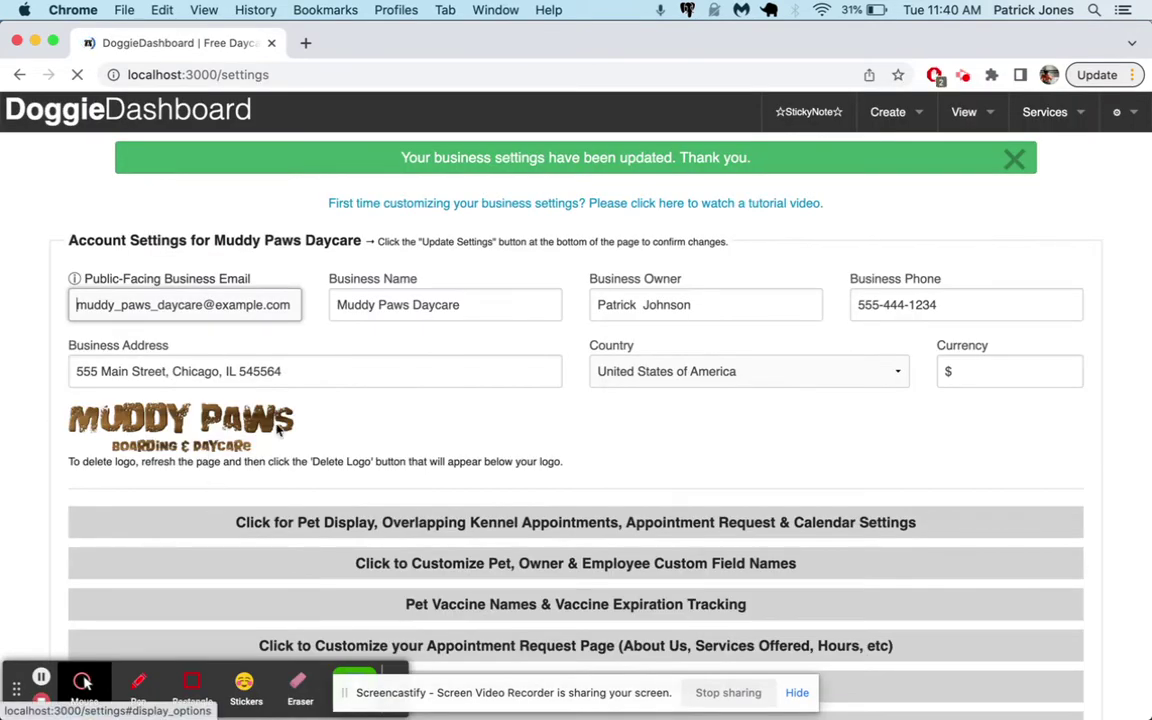
left_click(1017, 160)
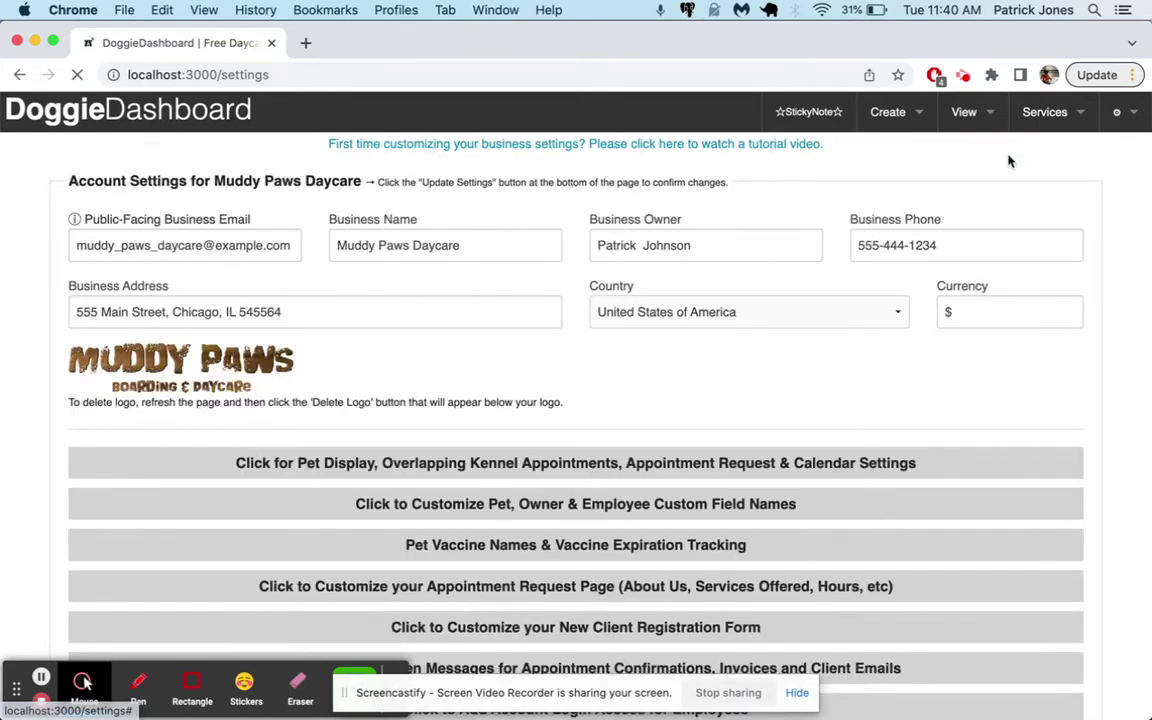
Start a new Client & Pet record and enter the client's first name
left_click(887, 112)
mouse_move(850, 152)
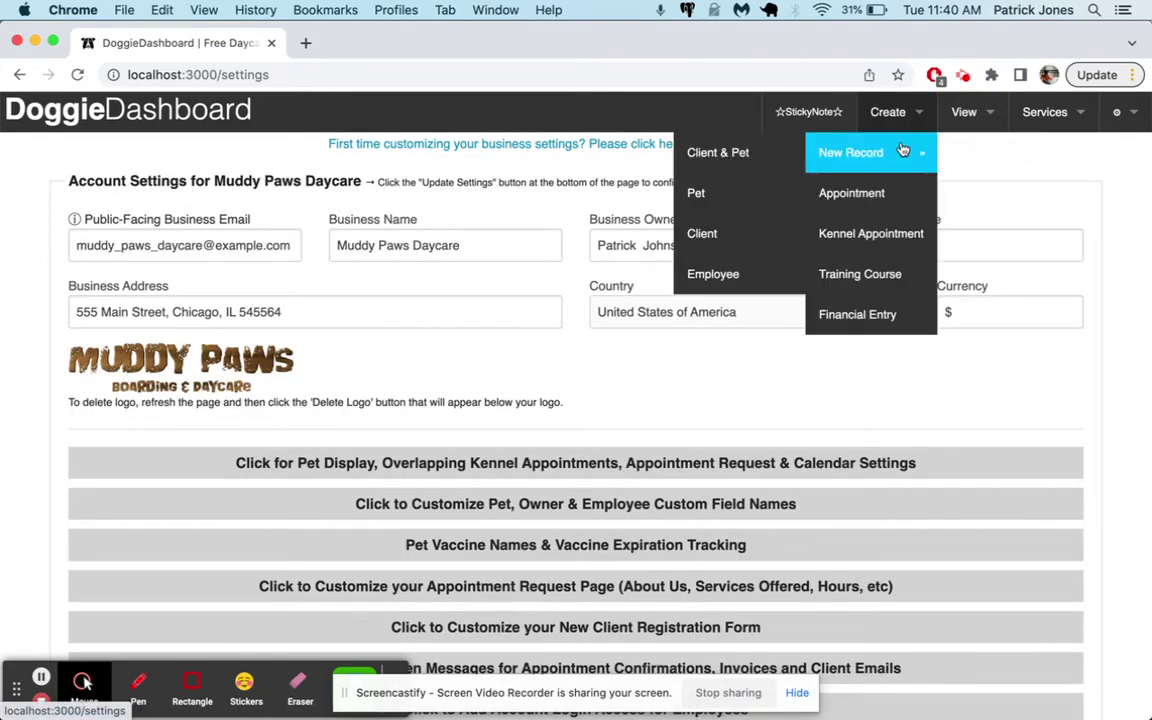
left_click(740, 156)
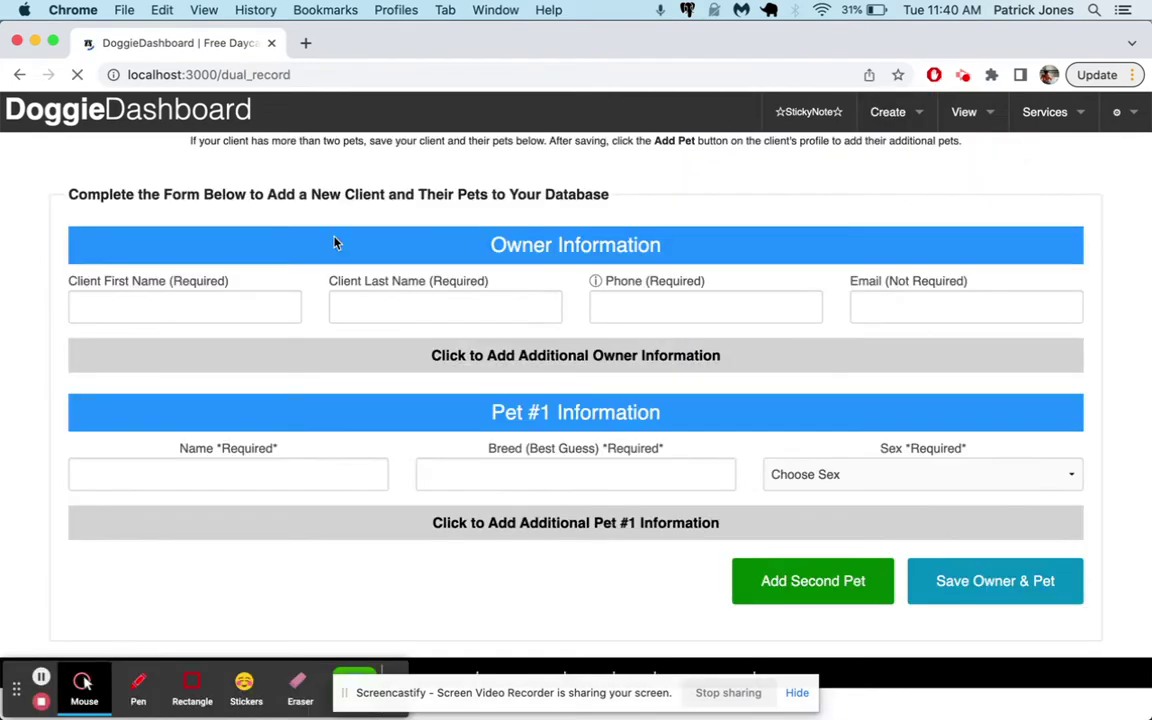
left_click(187, 316)
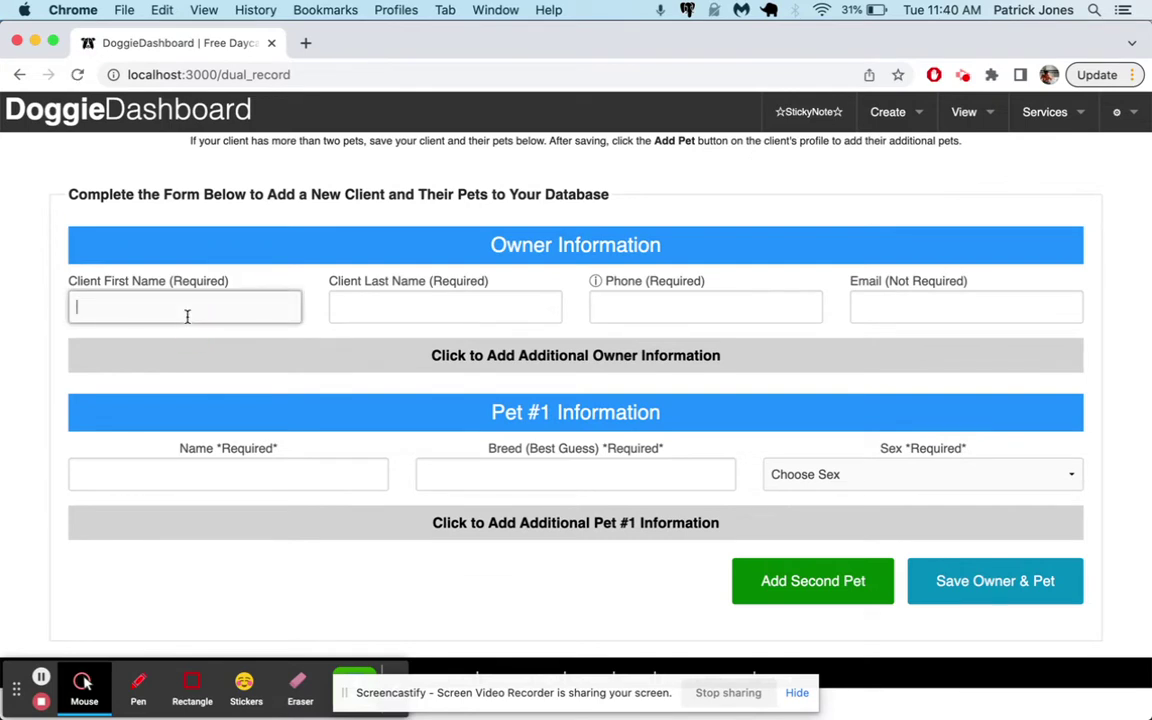
Add the client's last name, phone number and e-mail, and reveal additional owner fields
left_click(445, 307)
left_click(706, 307)
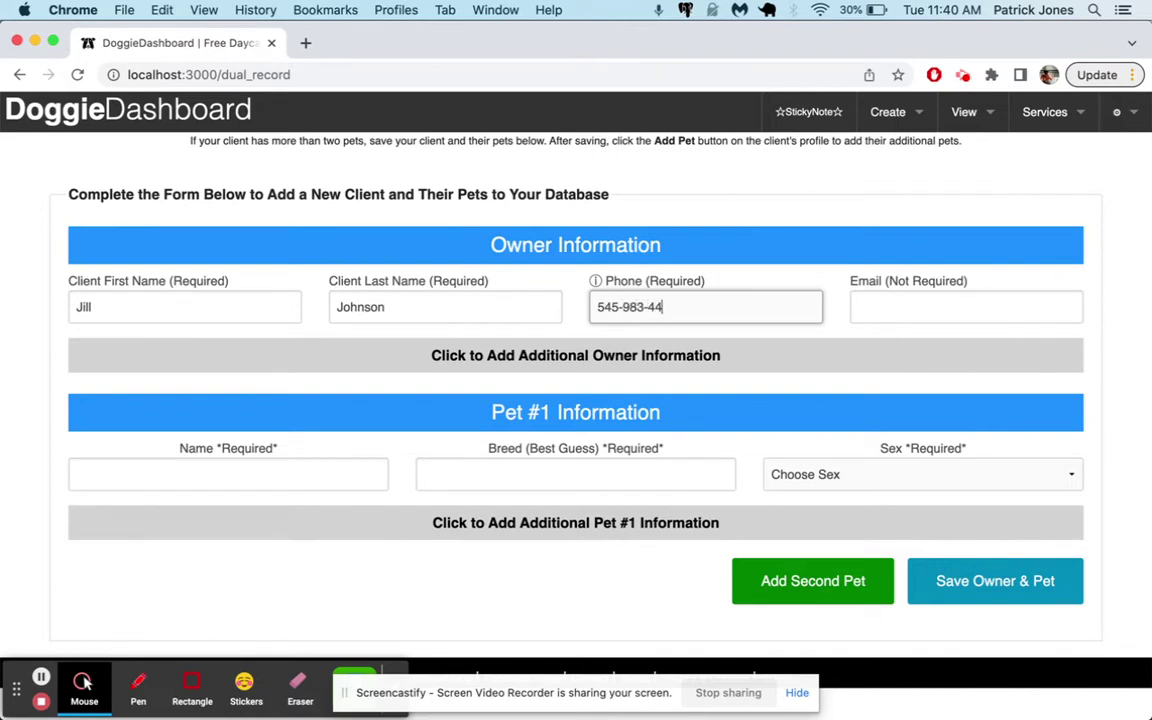
key("Tab")
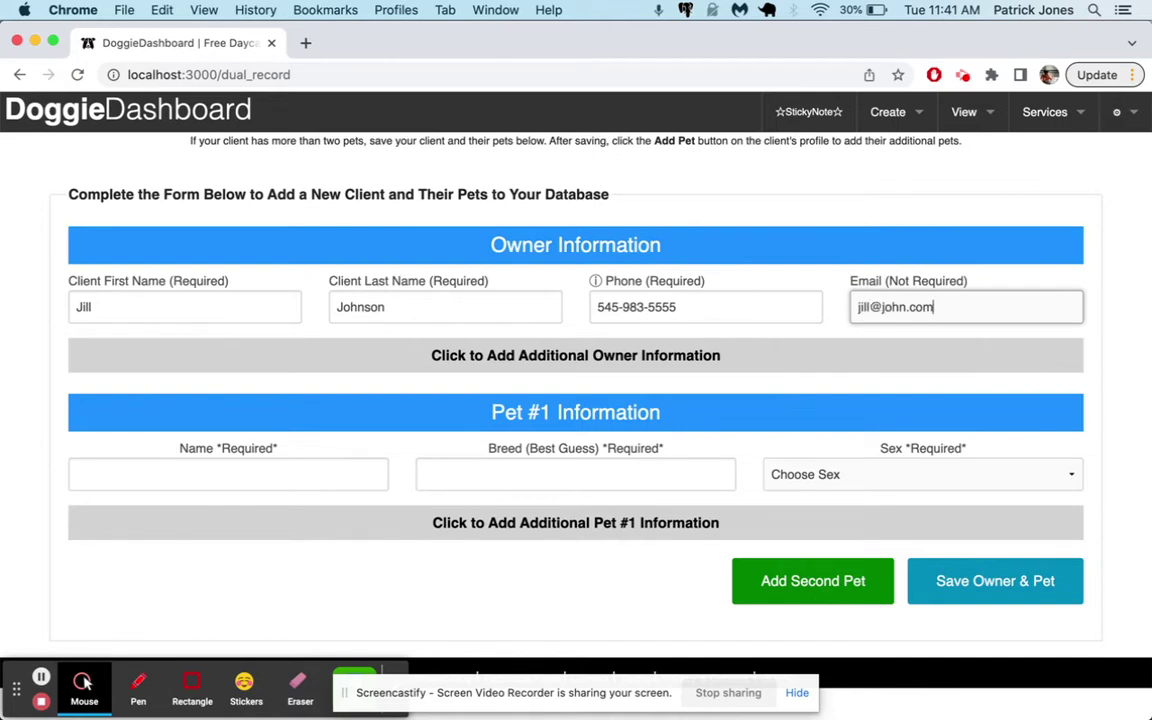
left_click(457, 350)
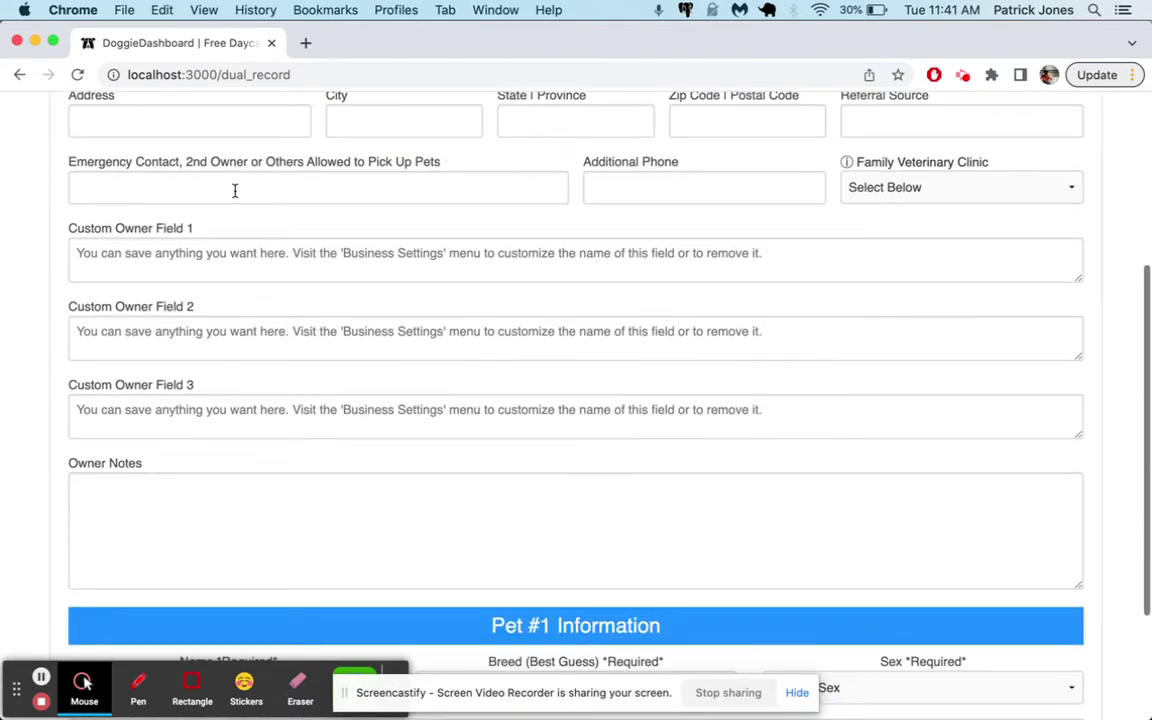
Fill in the owner's city and state, tab past zip and referral, and add the emergency contact
scroll(270, 165, "up", 1)
left_click(279, 163)
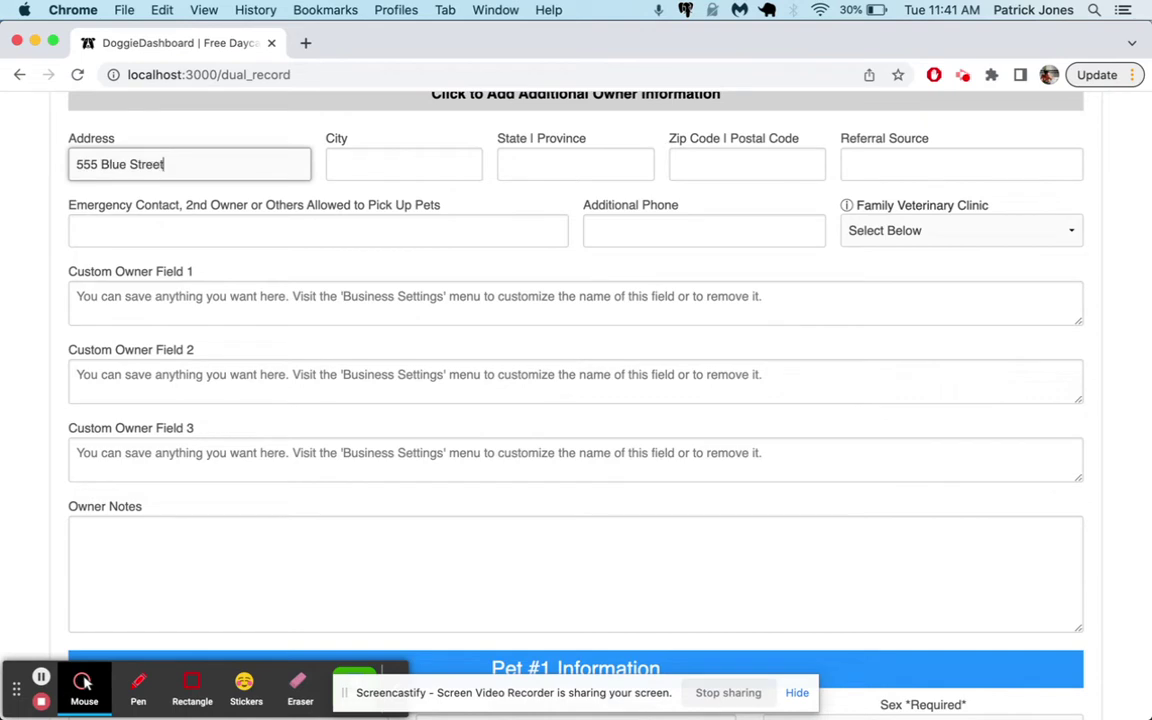
left_click(403, 164)
type("Chicago")
key("Tab")
type("IL")
key("Tab")
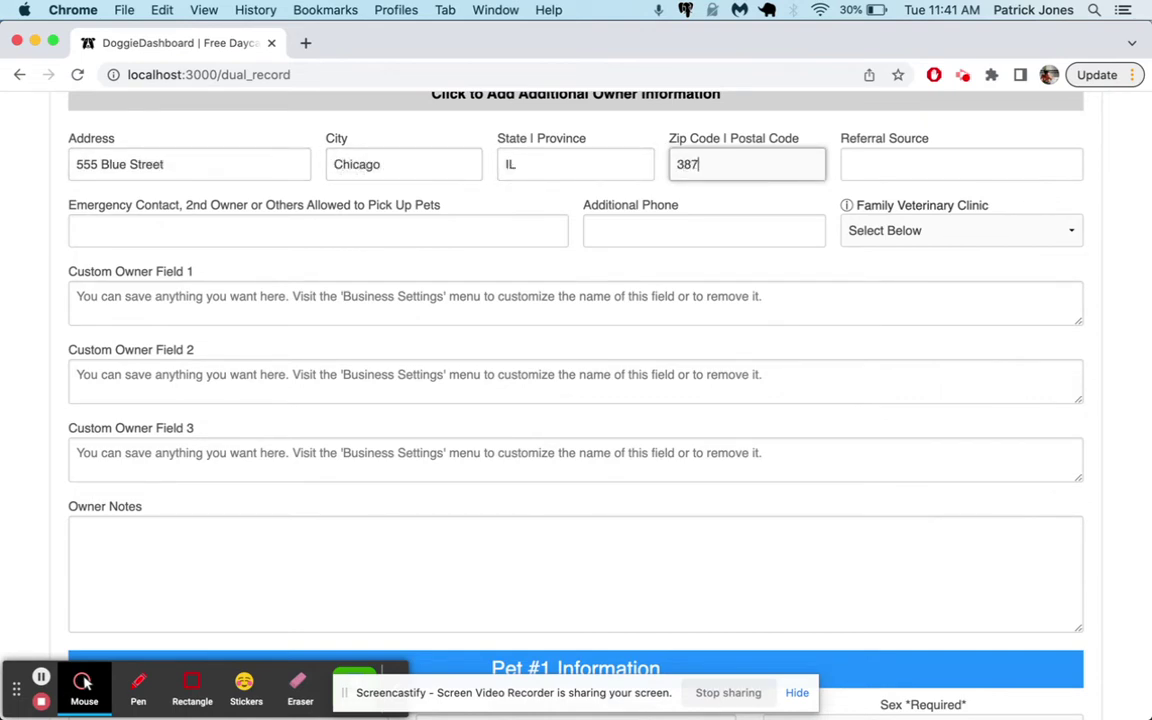
key("Tab")
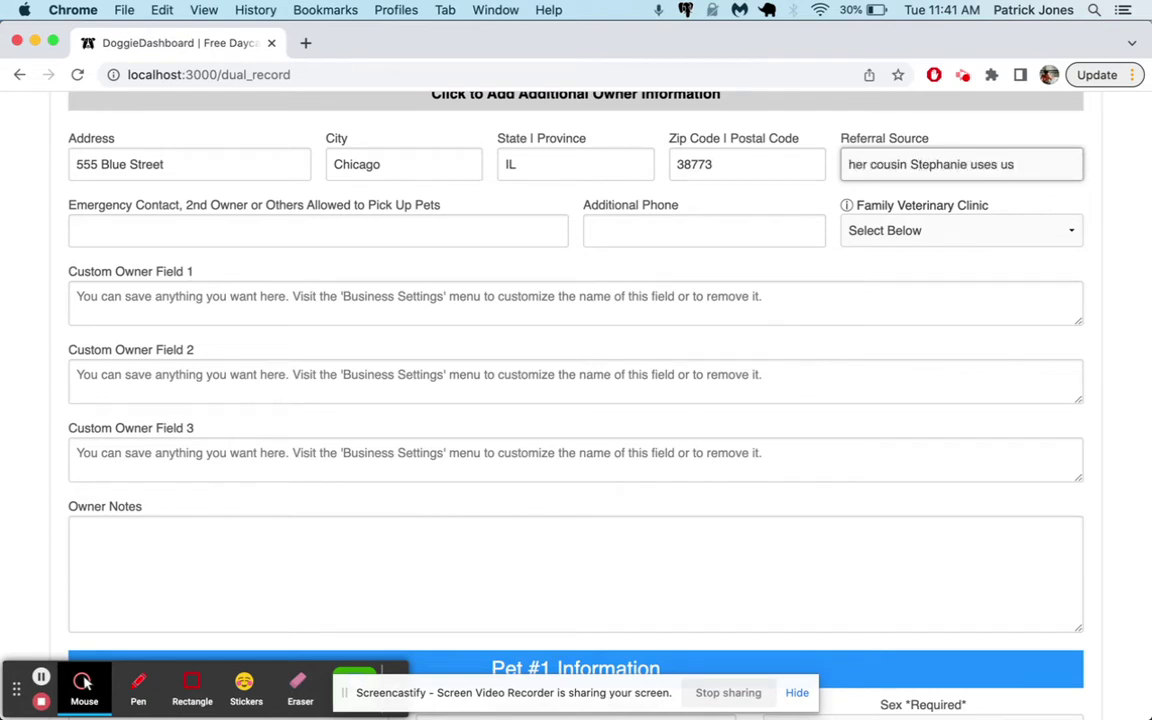
key("Tab")
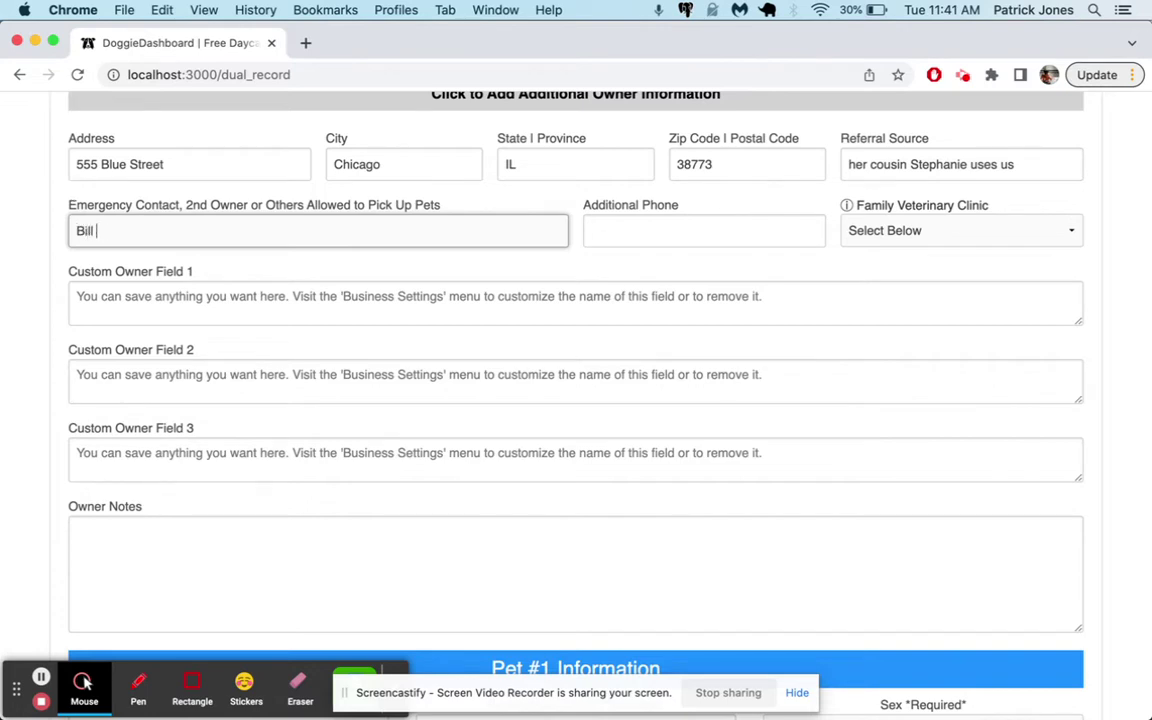
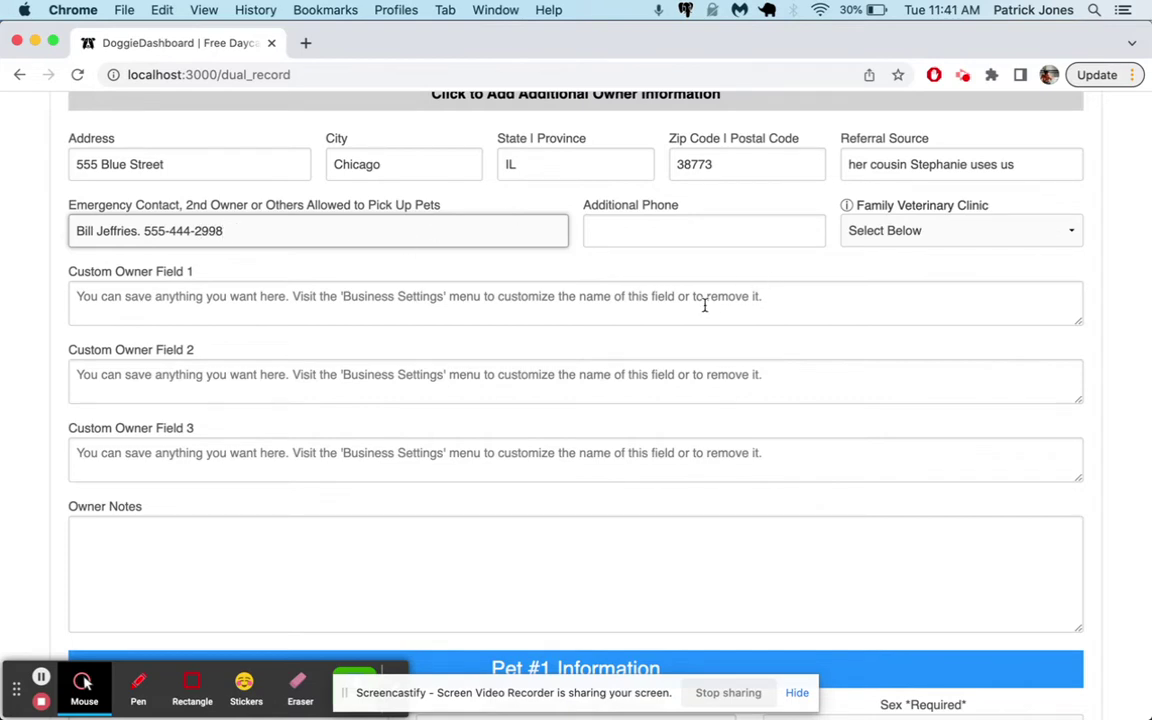
left_click(575, 226)
Pass through the additional phone and custom owner fields, then move to Pet #1's name
left_click(617, 229)
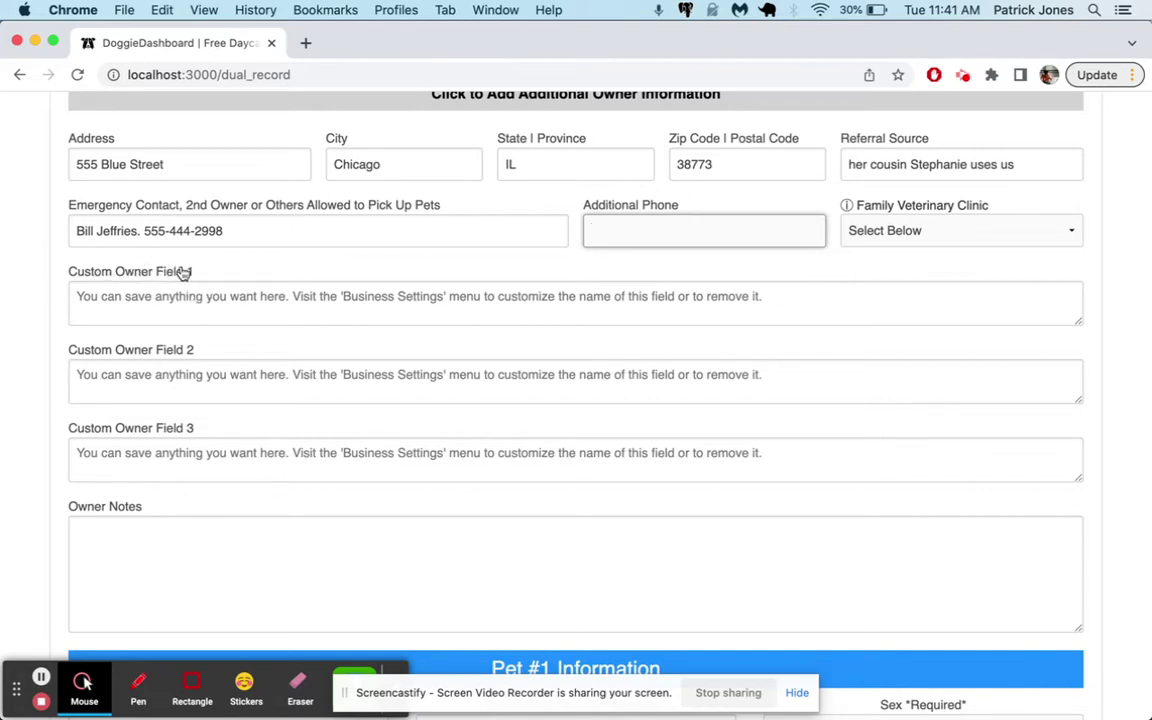
left_click(442, 298)
scroll(442, 334, "down", 5)
scroll(583, 514, "down", 2)
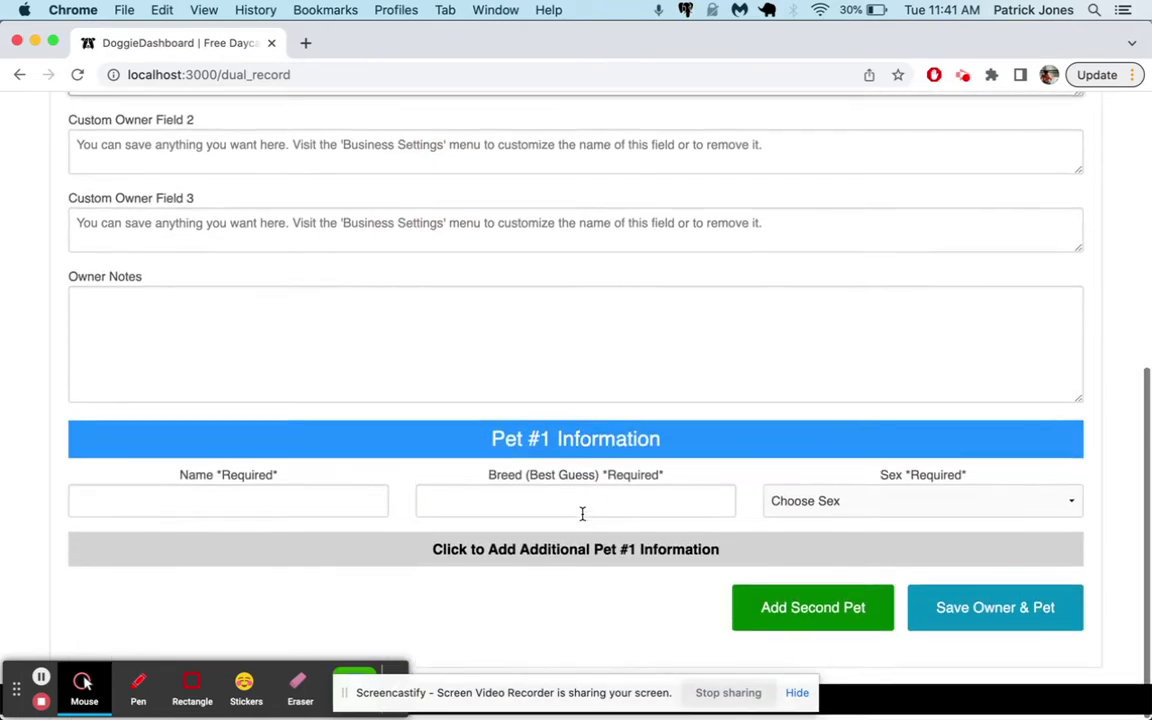
left_click(226, 504)
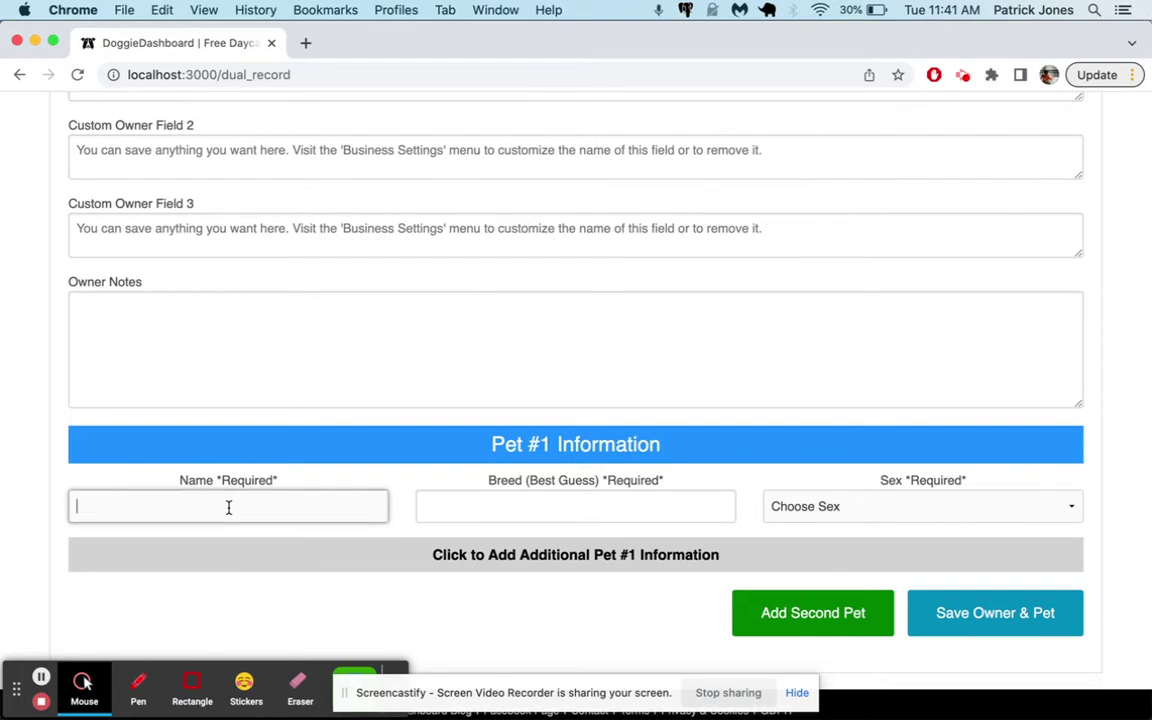
Enter the pet name Roscoe and set his sex to Neutered Male
type("Roscoe")
key("Tab")
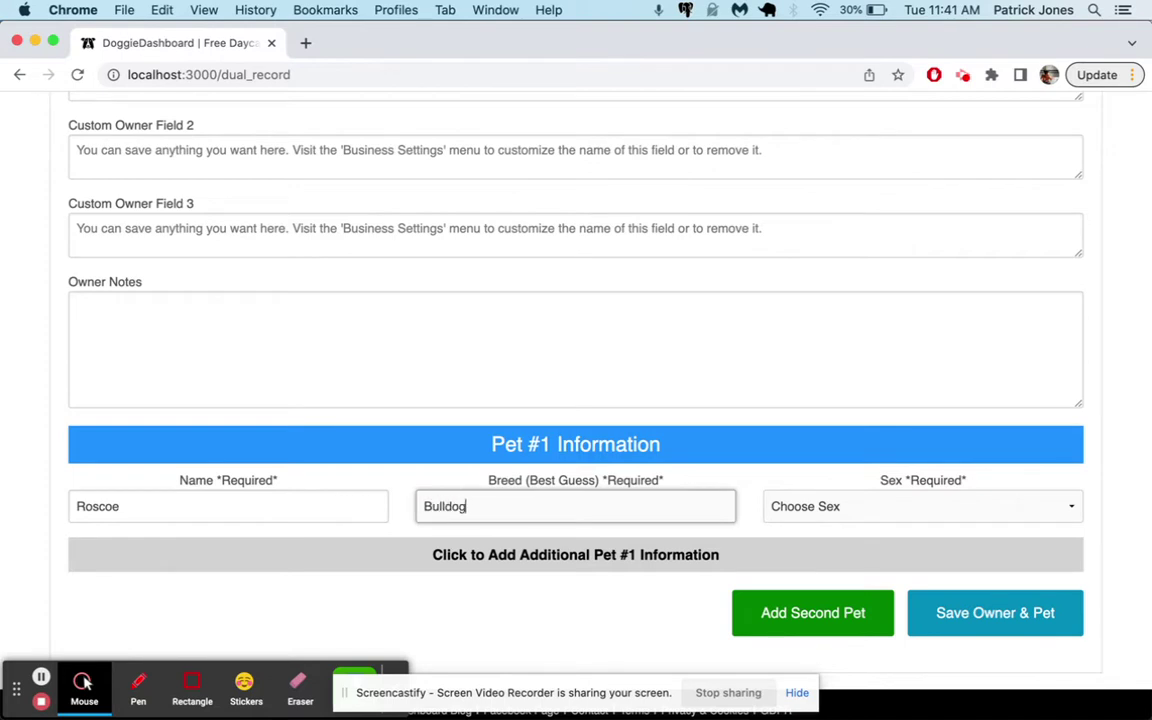
key("Tab")
key("space")
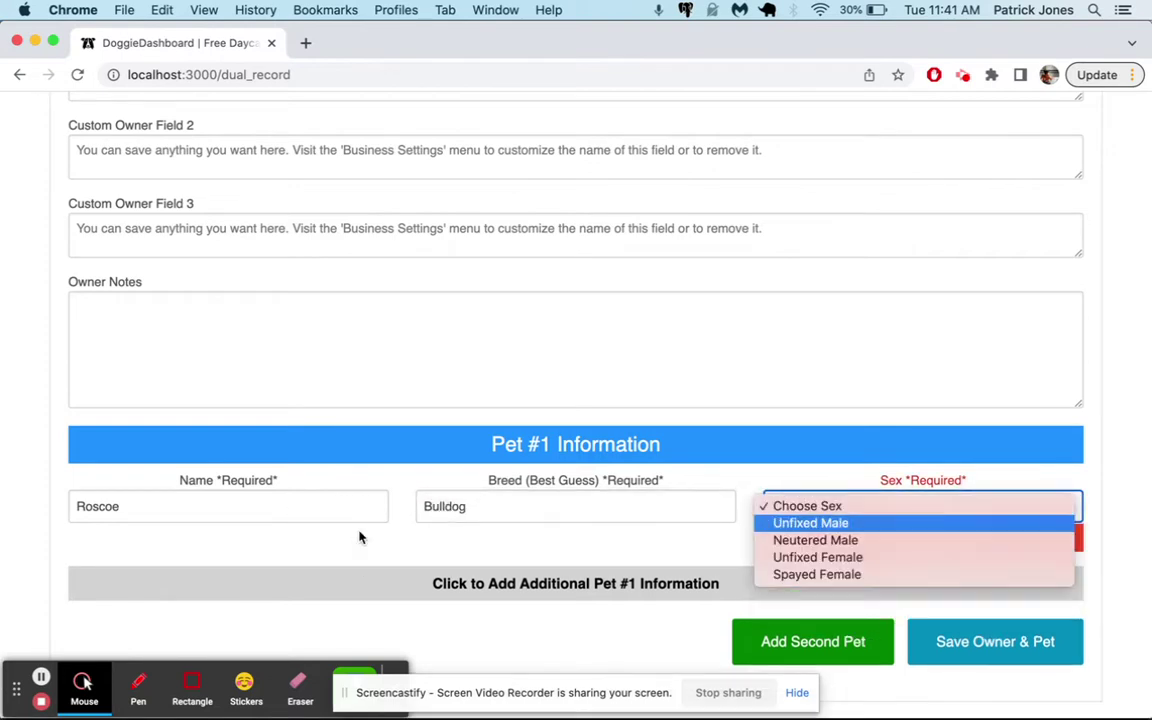
key("Down")
key("Down")
key("Down")
key("Up")
key("Up")
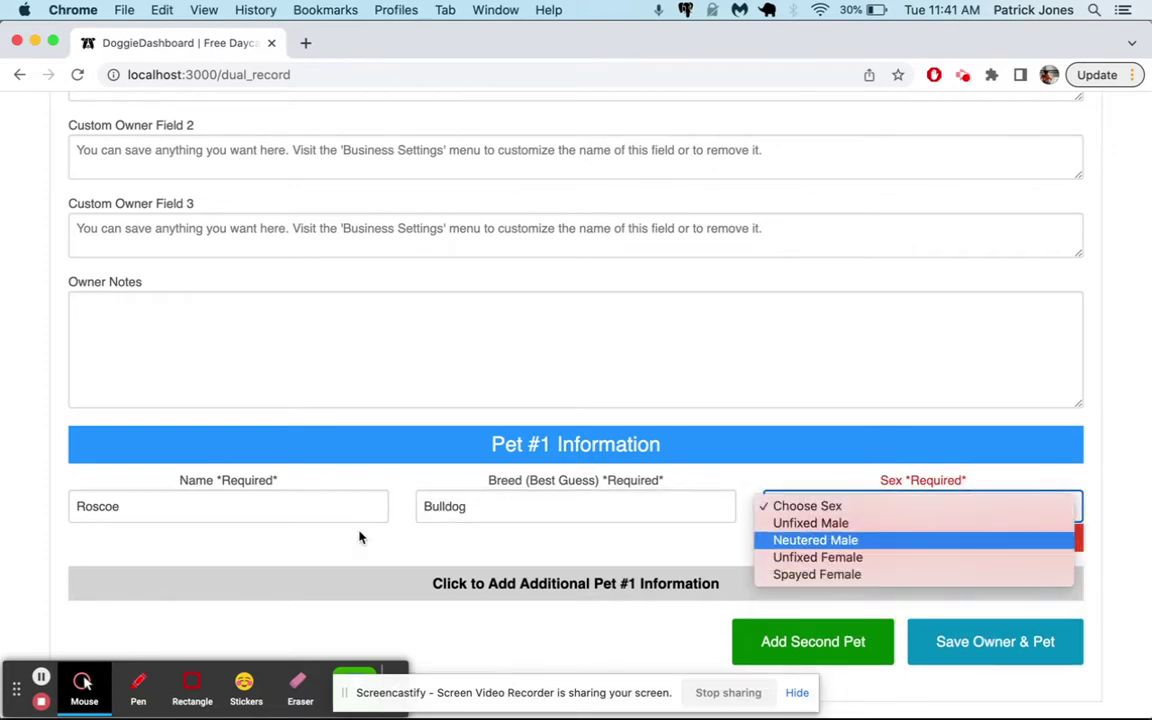
key("Return")
Set Roscoe's birth date to Nov 1 2019, microchip 77334DKHFD and weight 25
left_click(580, 555)
scroll(578, 560, "down", 5)
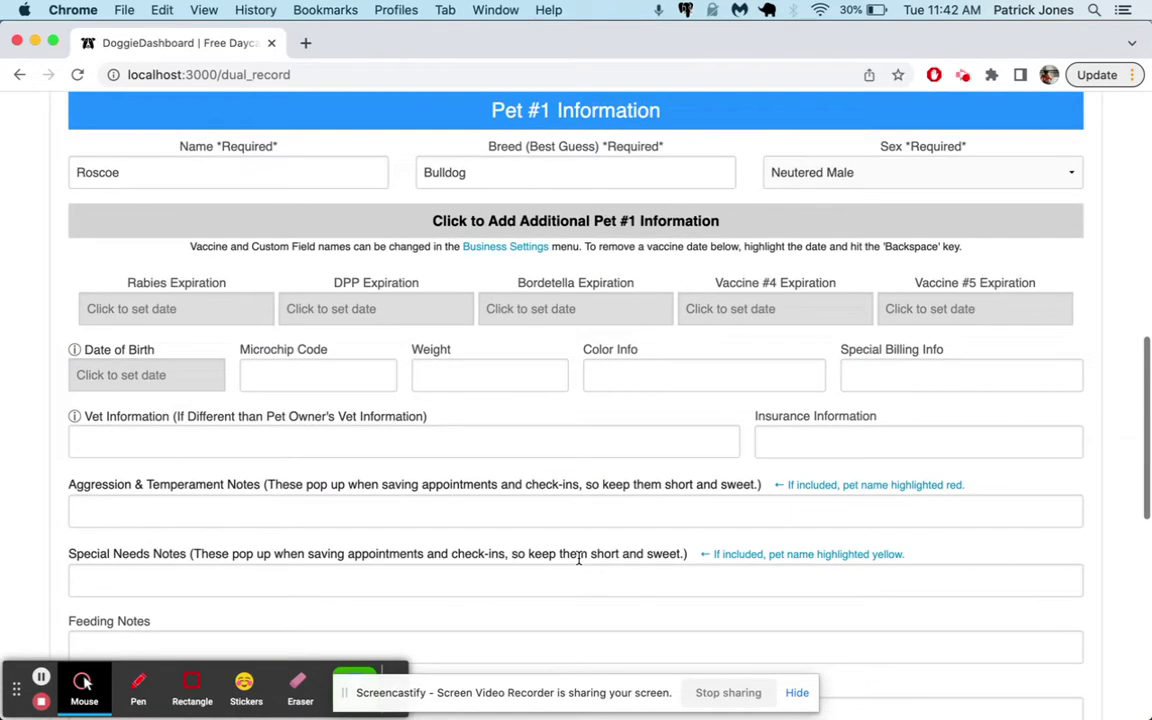
scroll(578, 558, "down", 1)
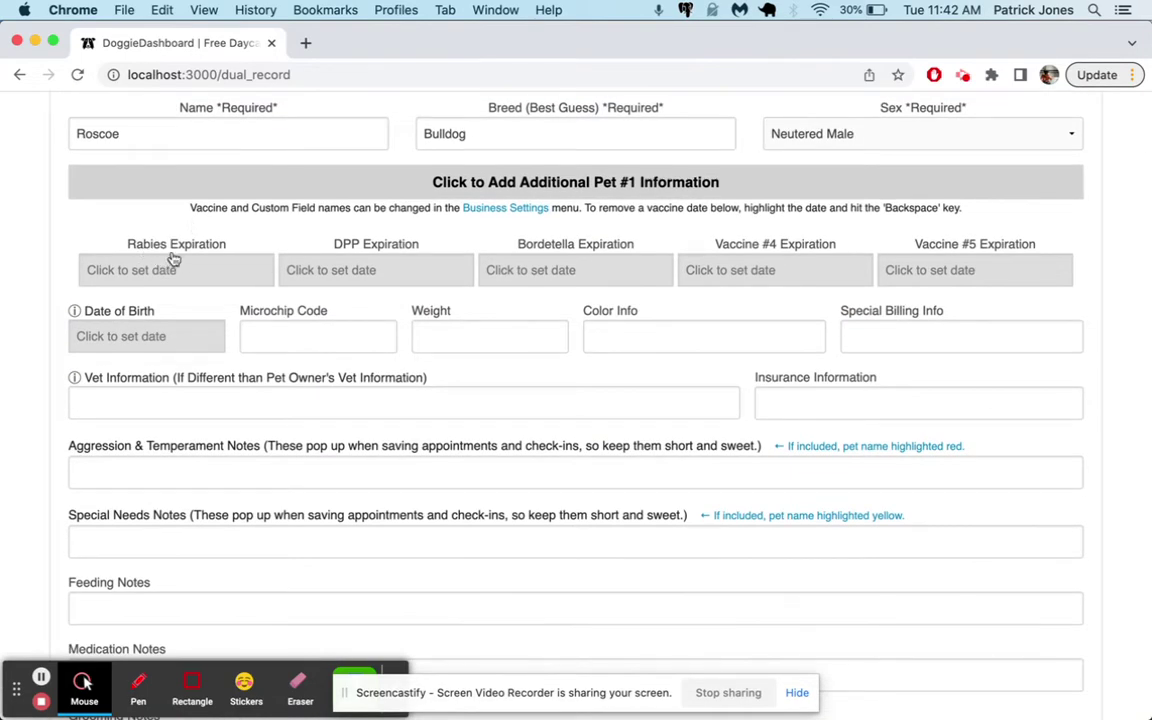
left_click(155, 340)
left_click(222, 377)
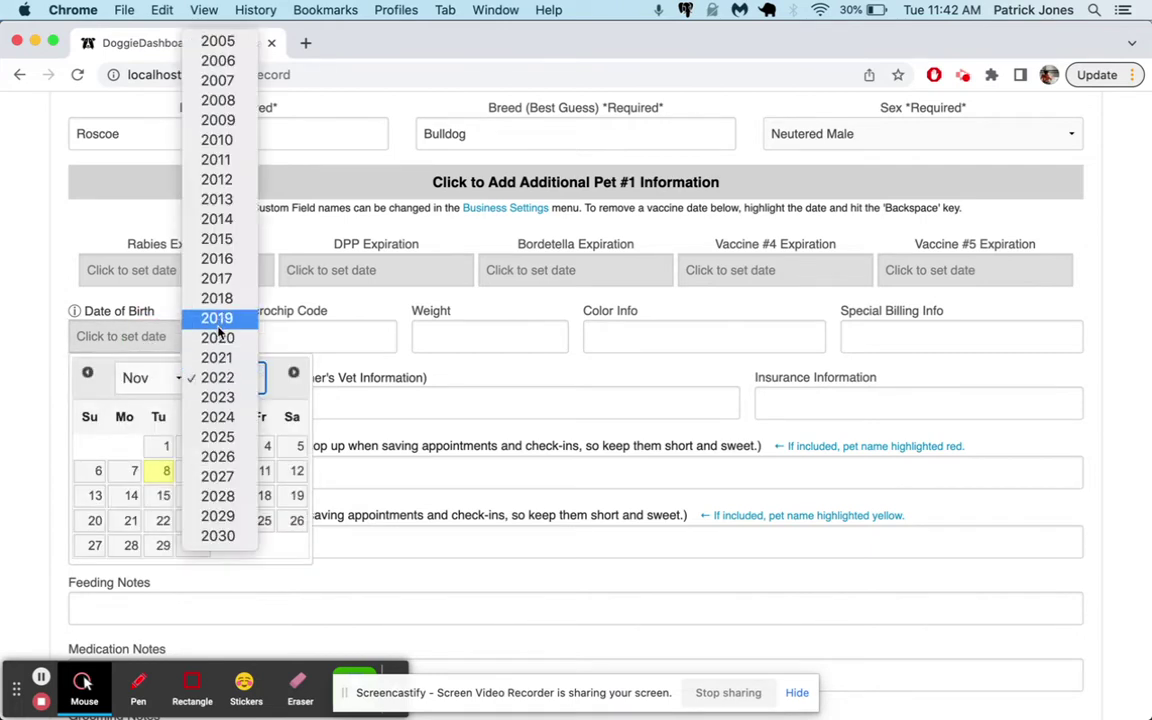
left_click(218, 320)
left_click(260, 443)
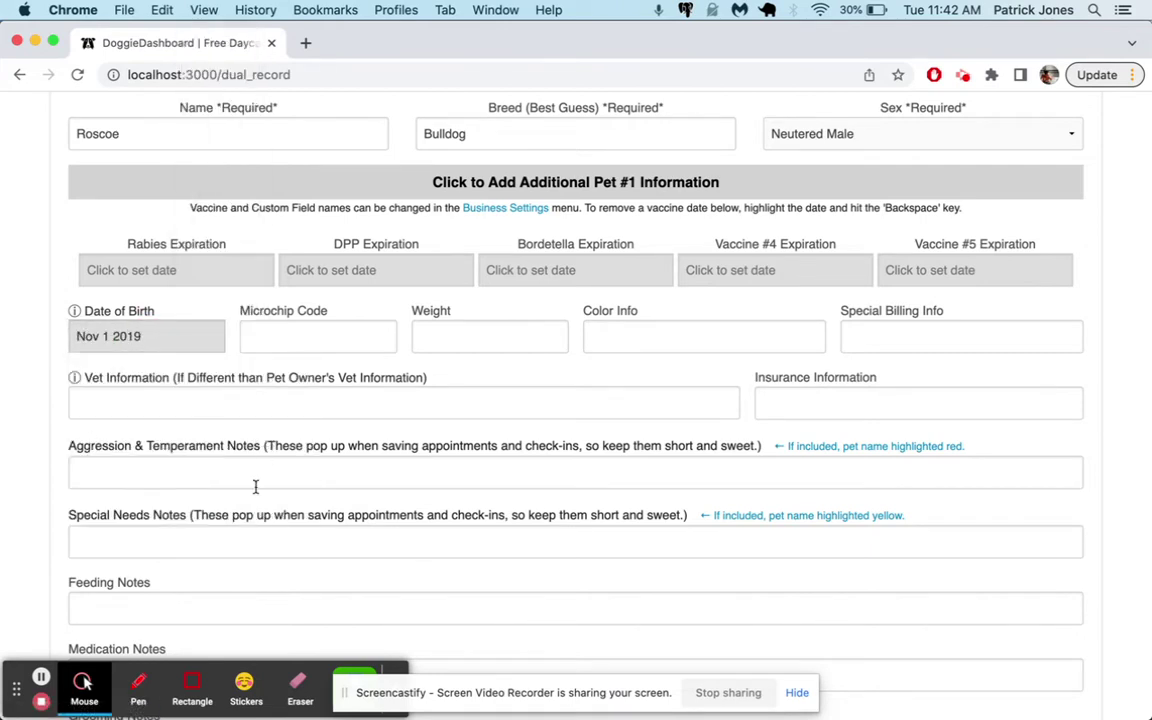
left_click(295, 332)
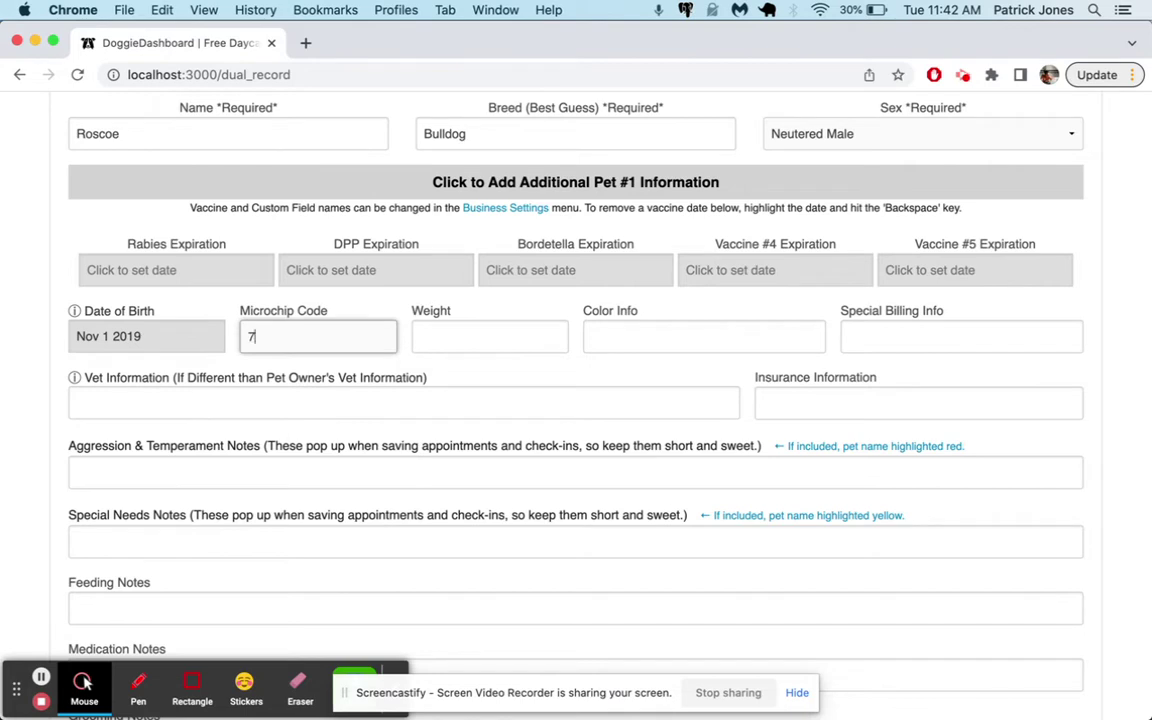
type("77334DKHFD")
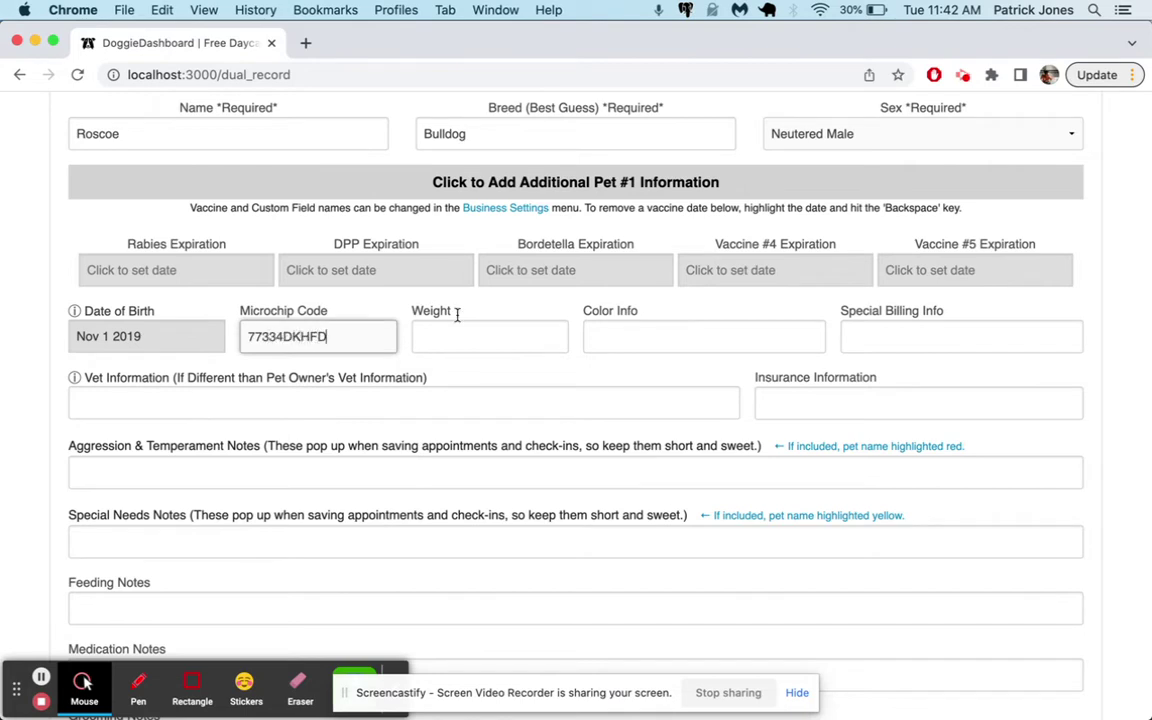
left_click(486, 334)
type("25lbs")
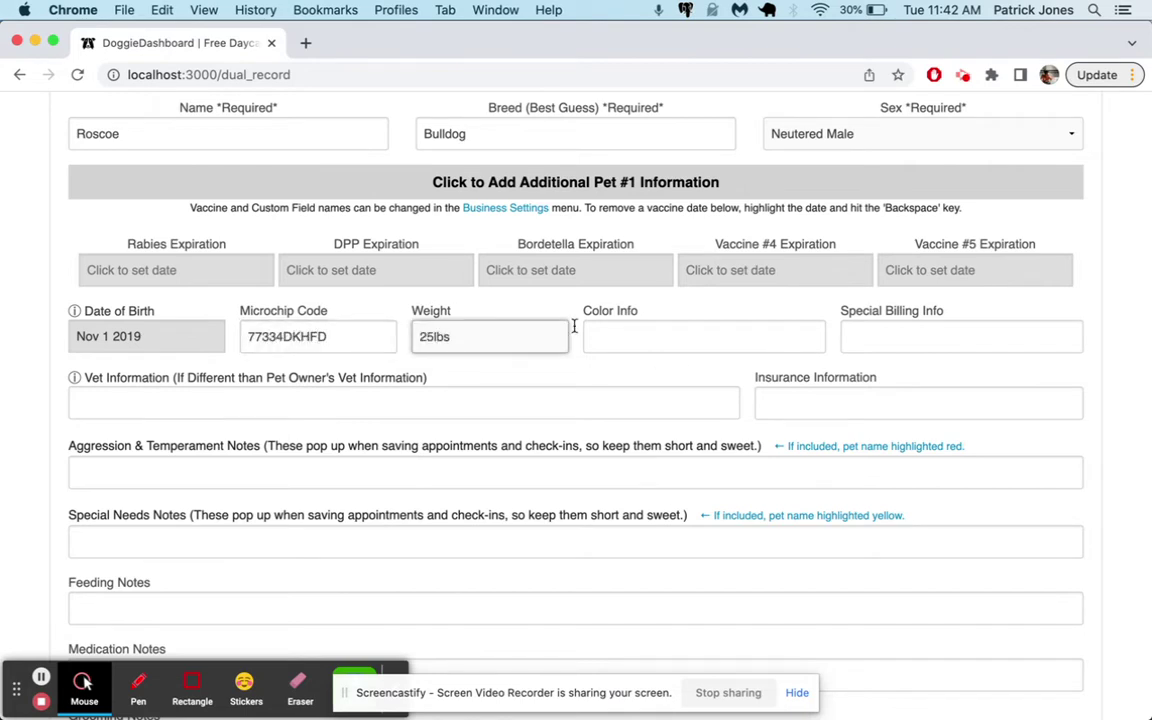
Set vaccine expiries: rabies Jan 31 2023, DPP Nov 15 2022, Bordetella Nov 1 2022
left_click(200, 271)
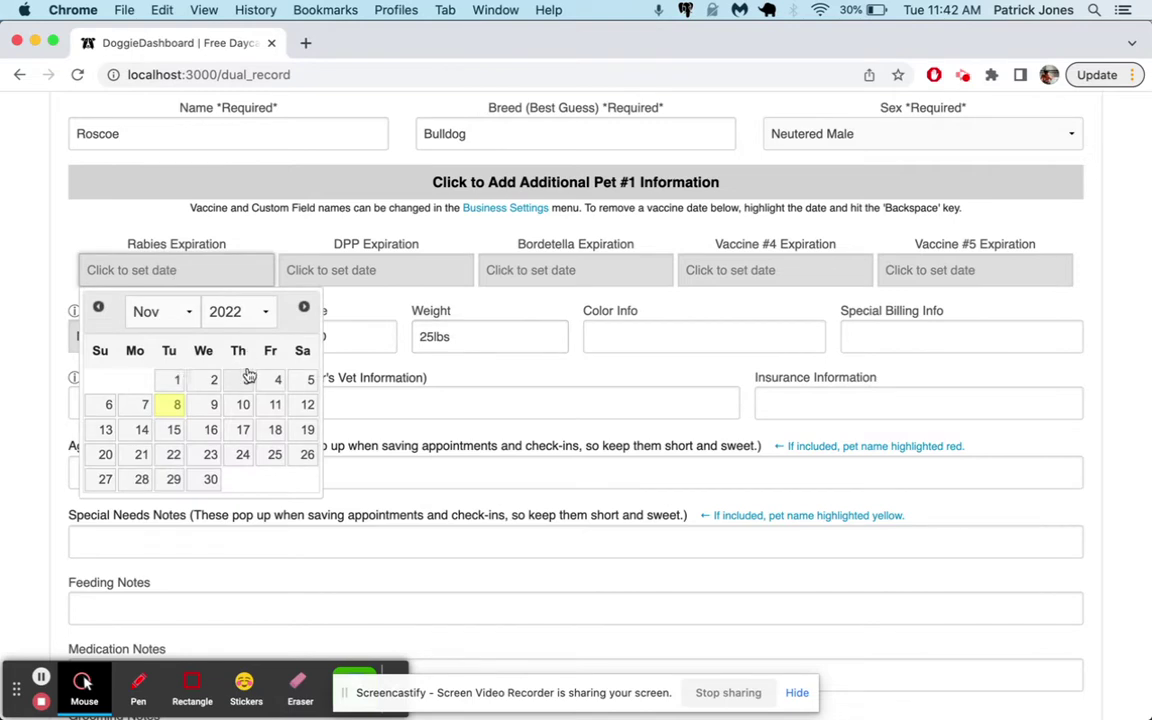
left_click(303, 306)
left_click(303, 306)
left_click(172, 480)
left_click(381, 269)
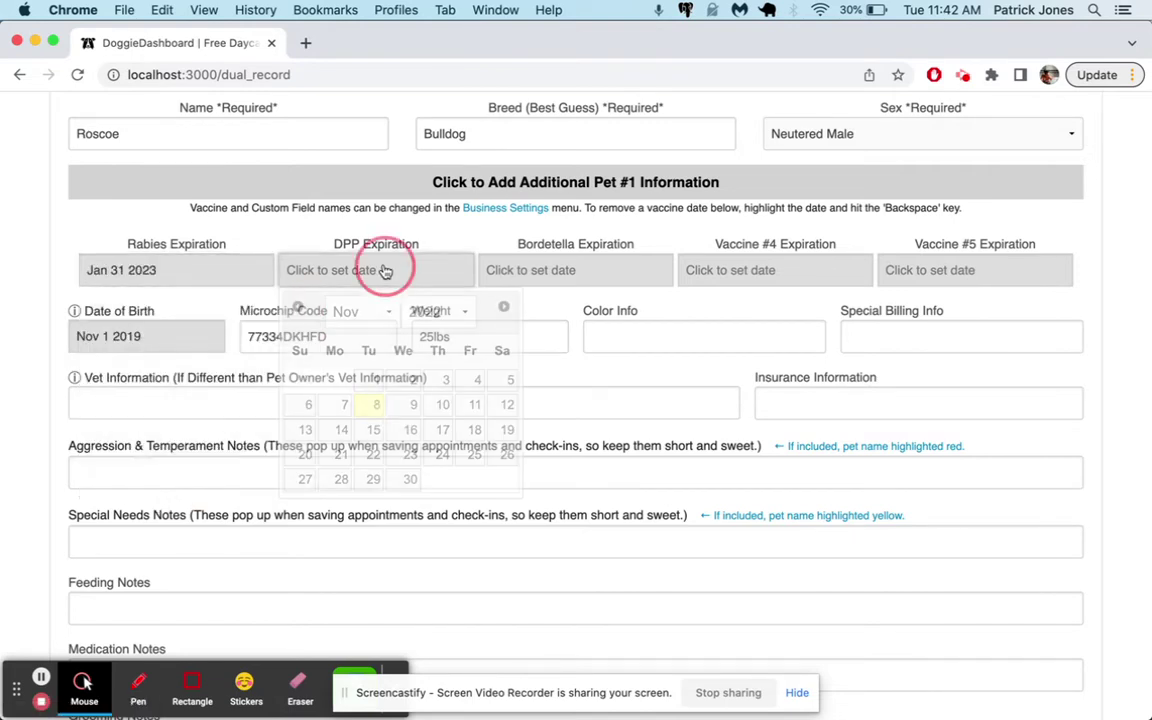
left_click(373, 433)
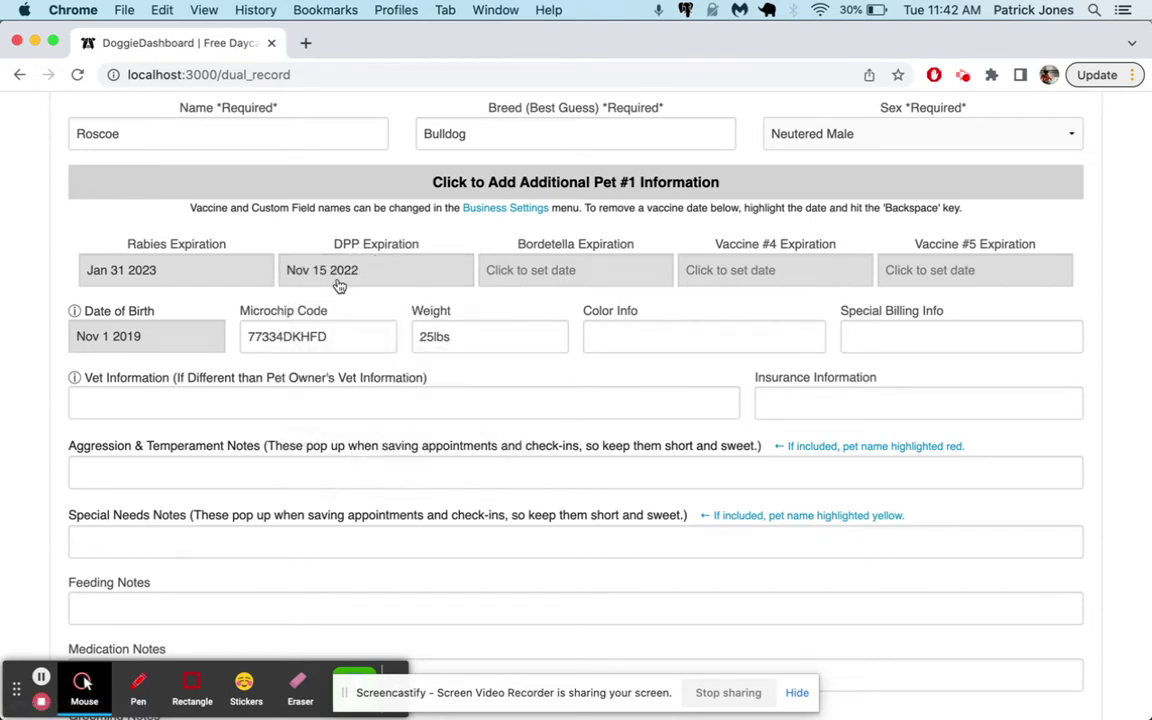
left_click(567, 272)
left_click(570, 377)
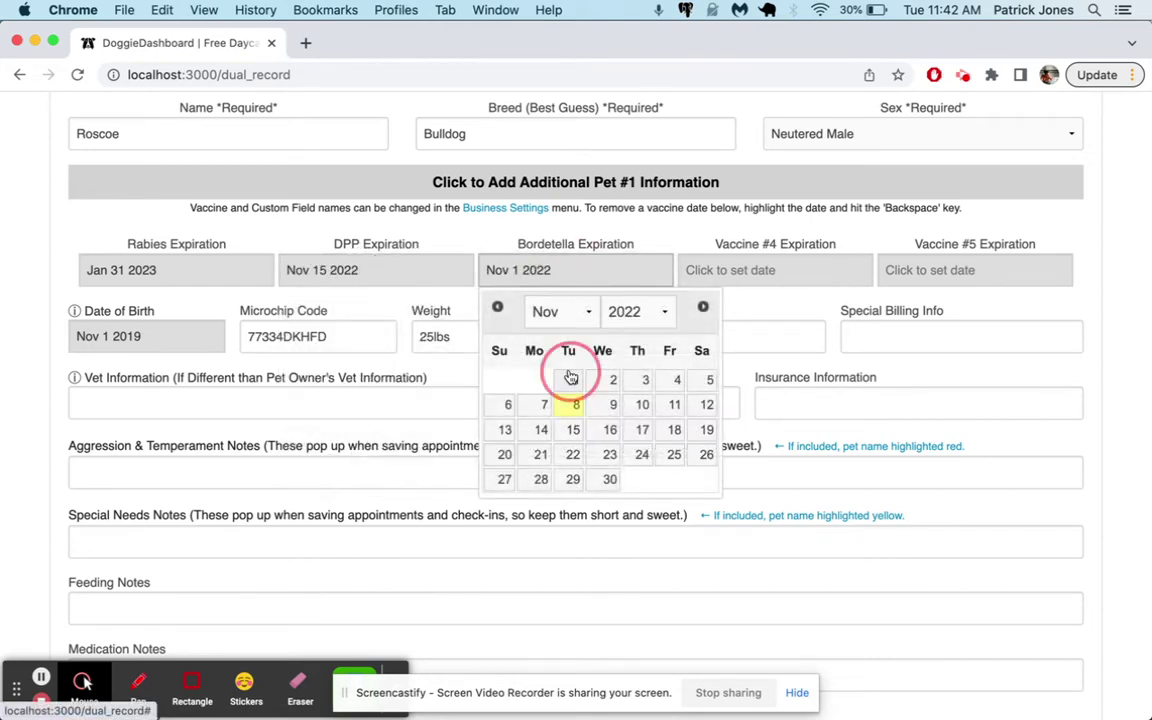
Scroll down the form and highlight the Custom Pet Field 1 label
scroll(568, 369, "down", 3)
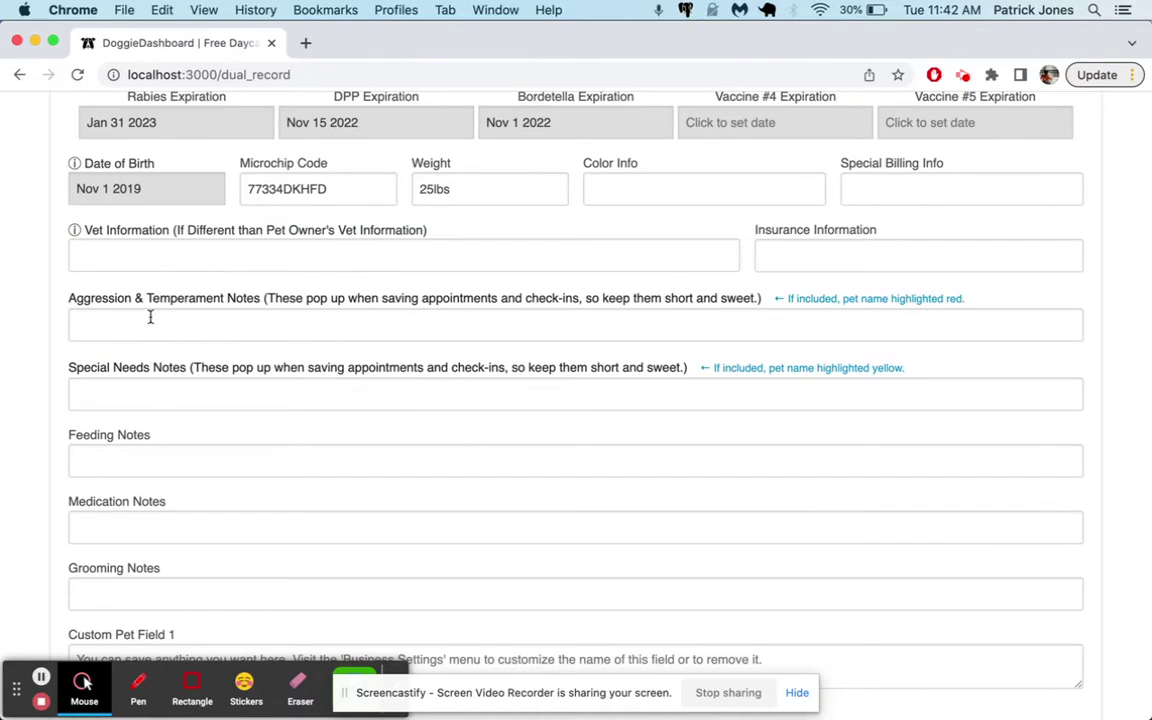
scroll(170, 368, "down", 2)
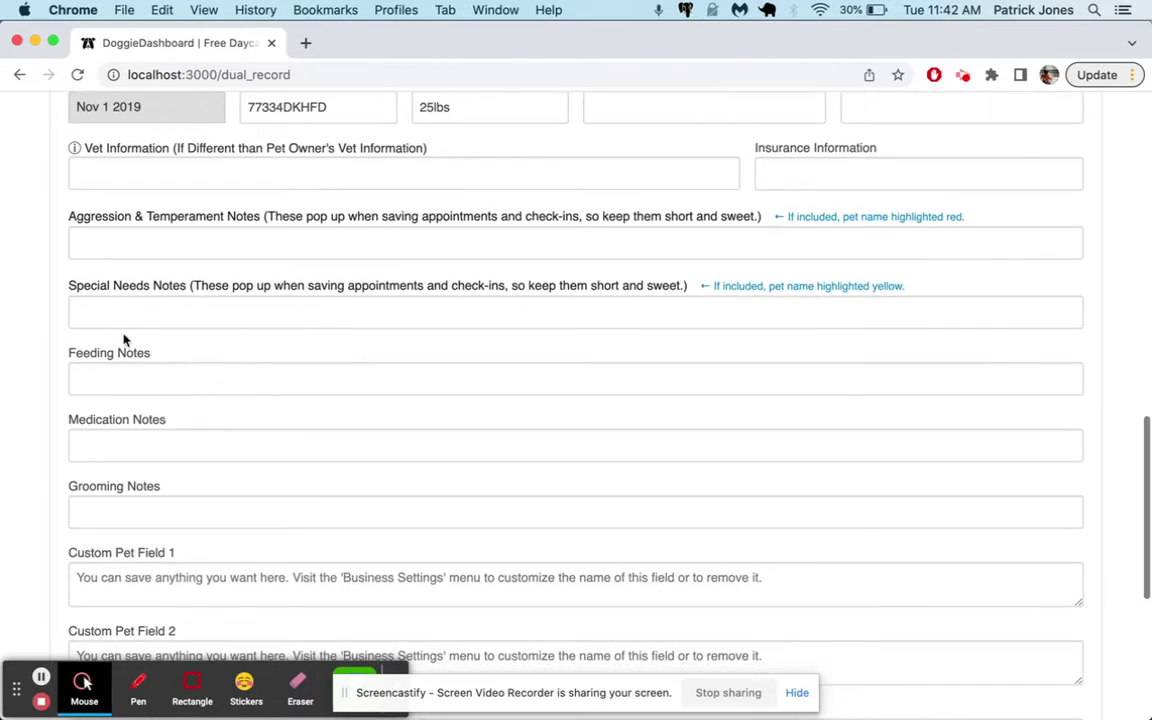
scroll(118, 424, "down", 2)
scroll(120, 427, "down", 1)
scroll(145, 440, "down", 2)
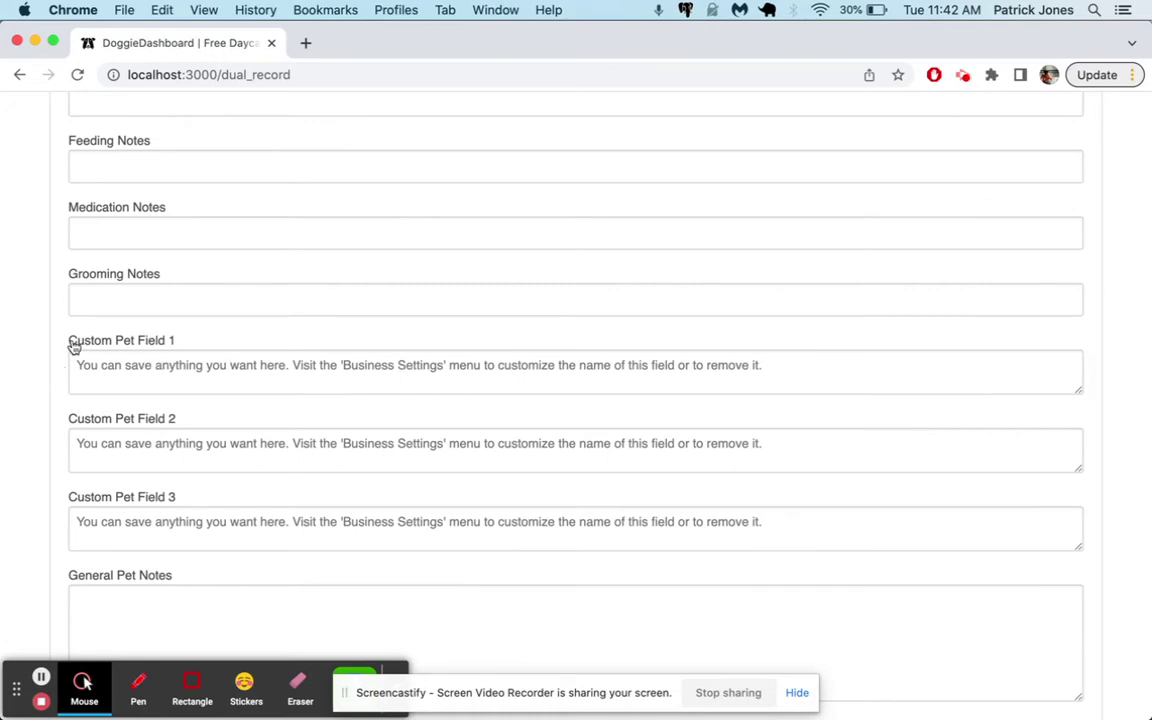
left_click_drag(70, 342, 185, 345)
scroll(418, 367, "down", 5)
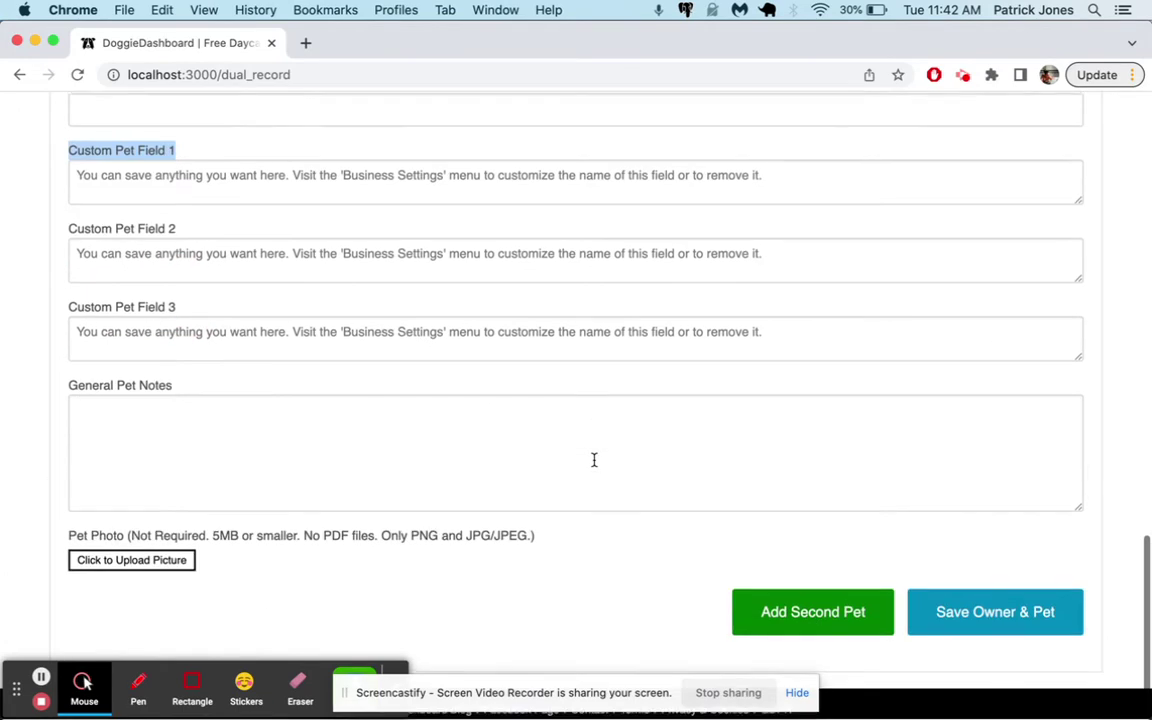
Save the owner and pet, then view the new client's profile and Roscoe's pet page
left_click(986, 614)
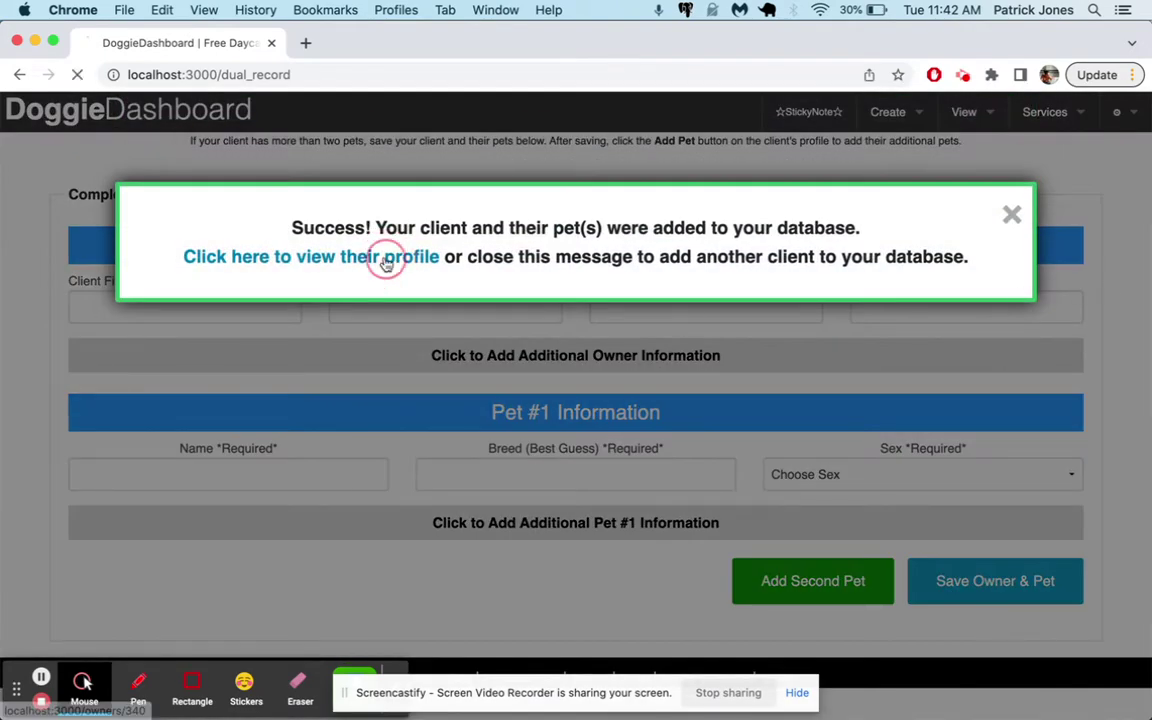
left_click(386, 259)
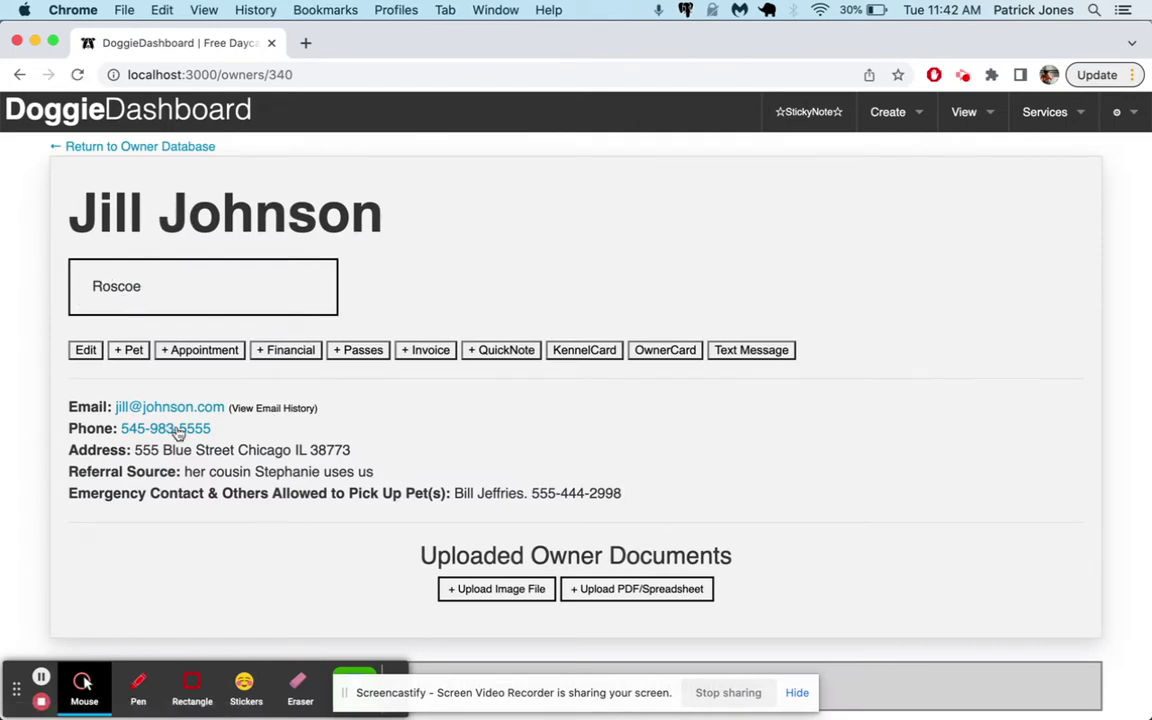
left_click(167, 293)
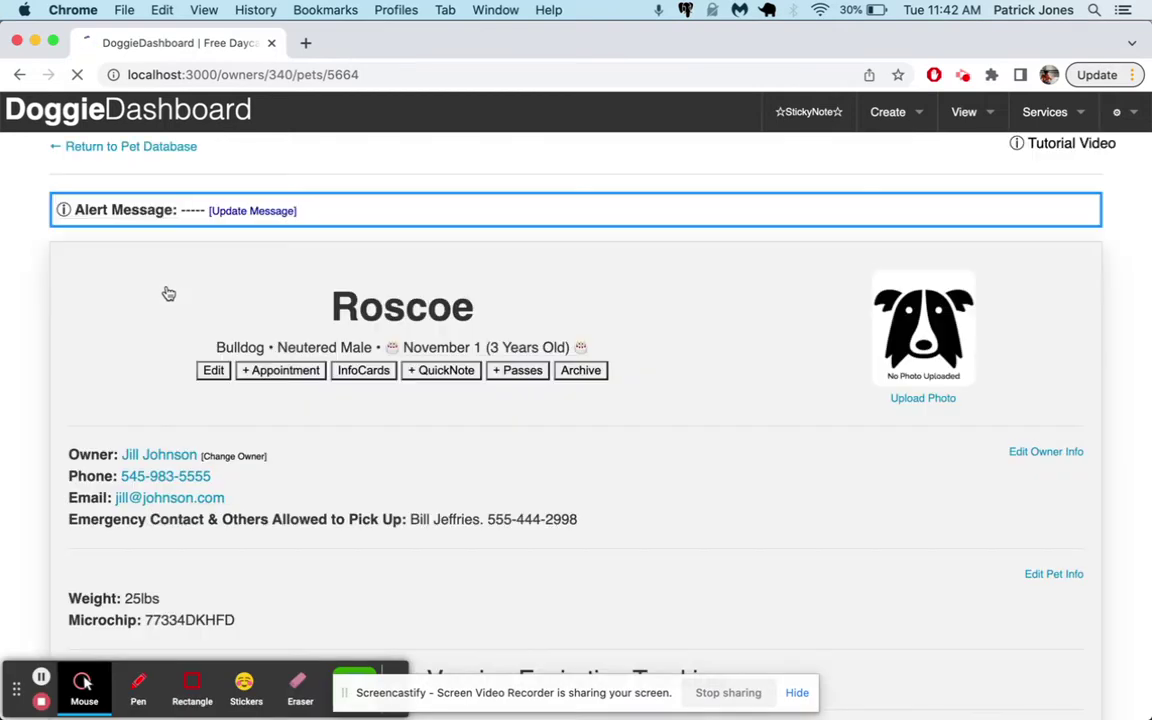
left_click_drag(212, 348, 372, 348)
scroll(1030, 345, "down", 3)
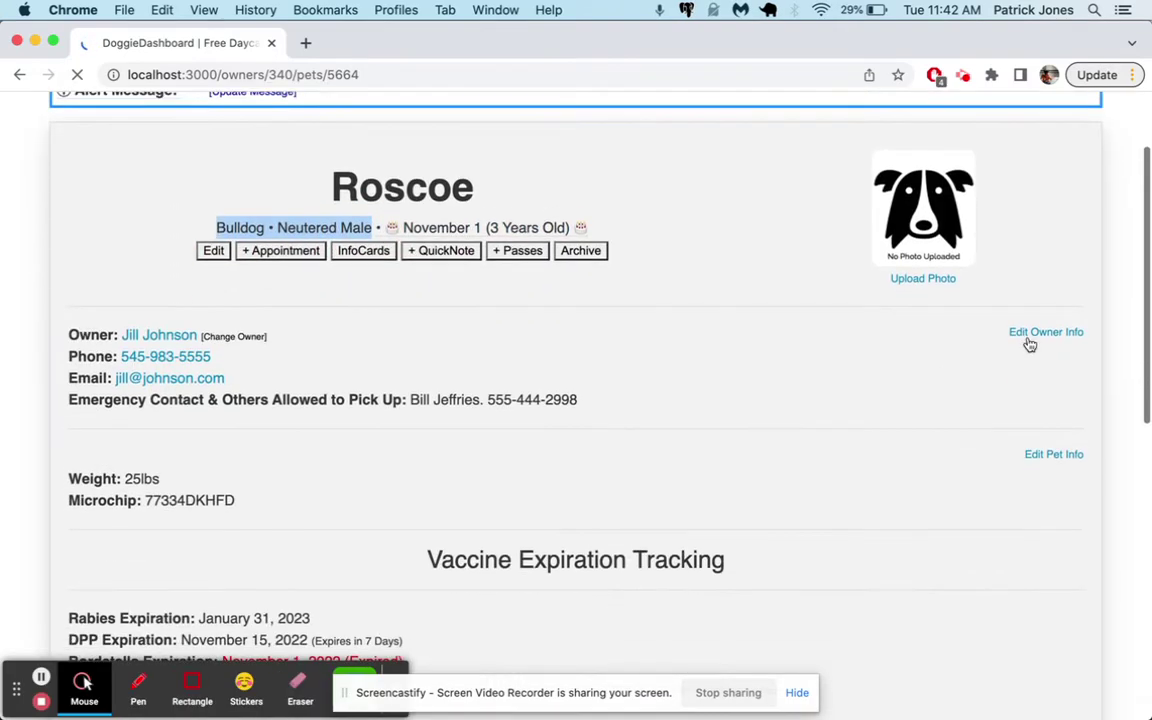
Load pixabay.com in a new tab and search for 'bulldog'
left_click(306, 43)
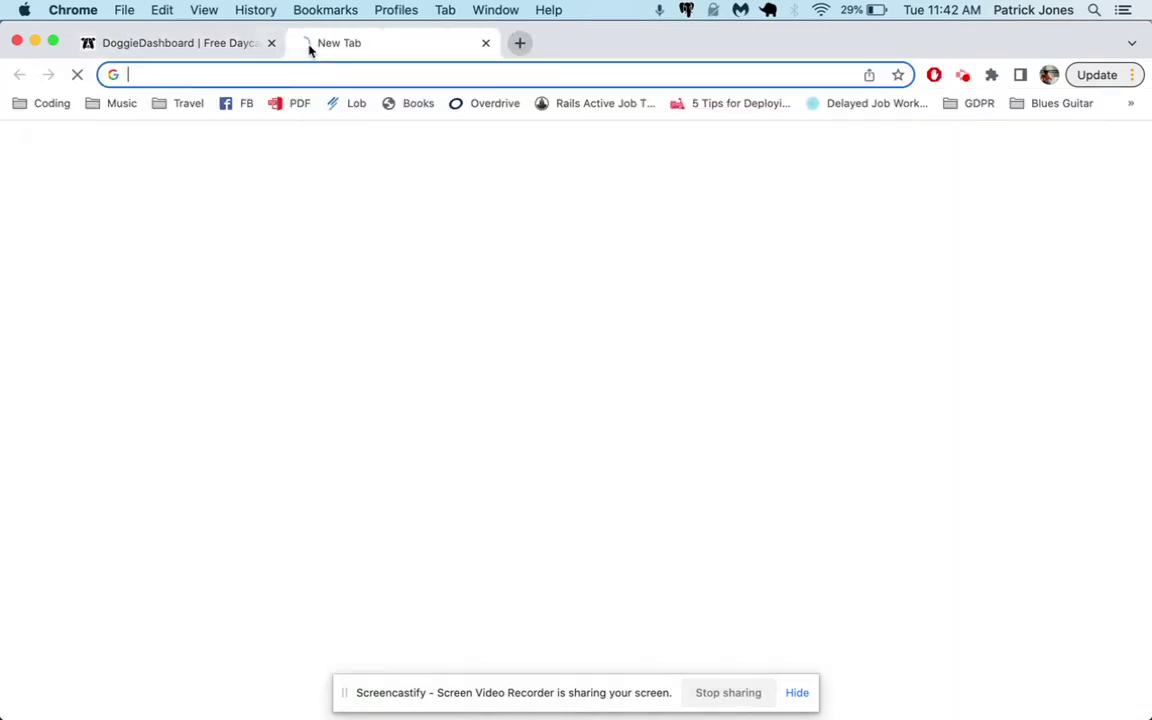
type("pixabay.com")
key("Return")
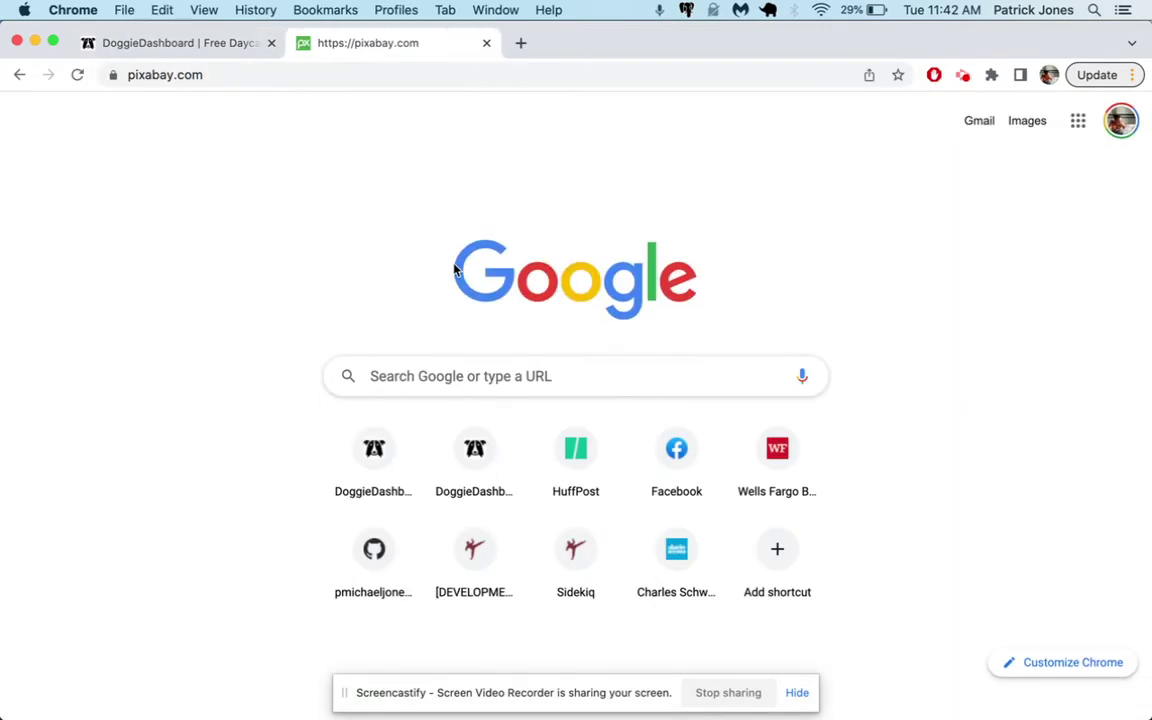
left_click(388, 426)
type("bulldog")
key("Return")
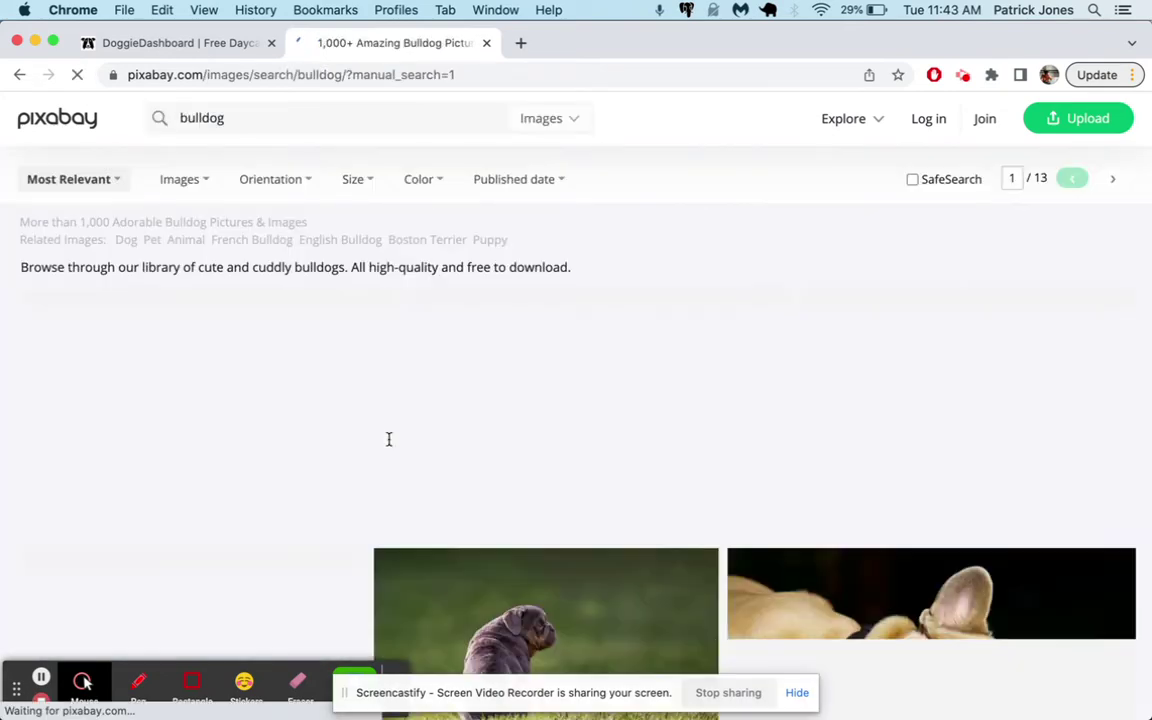
scroll(389, 439, "down", 1)
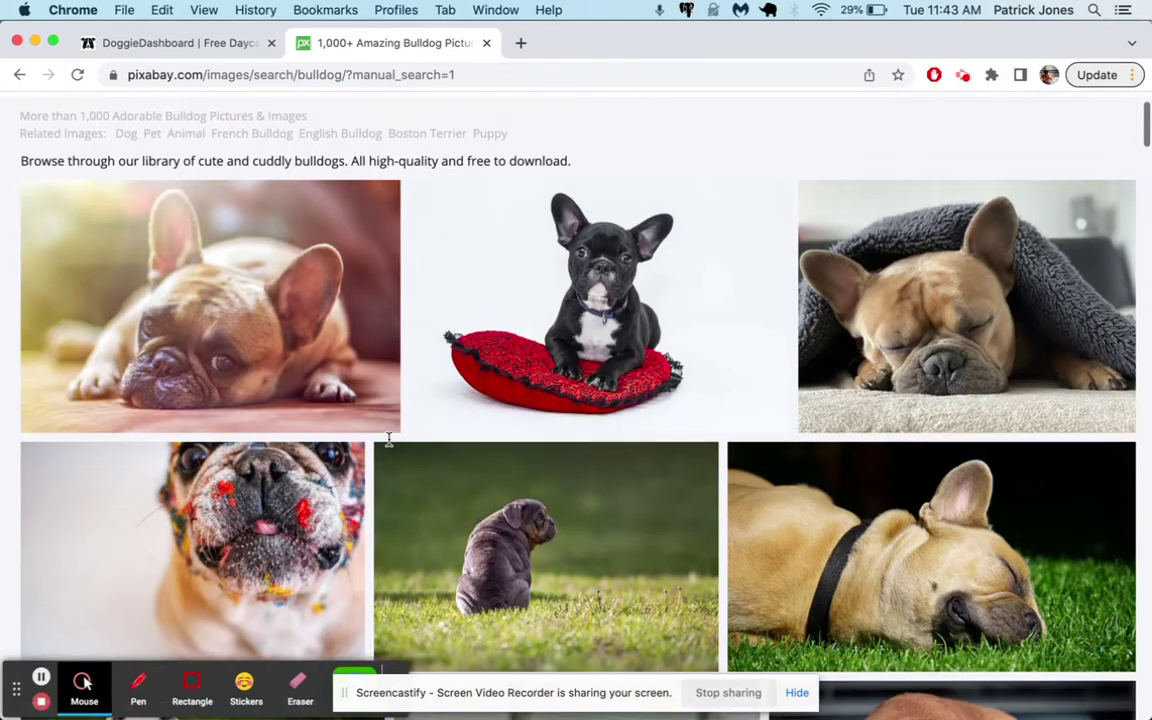
scroll(560, 240, "down", 6)
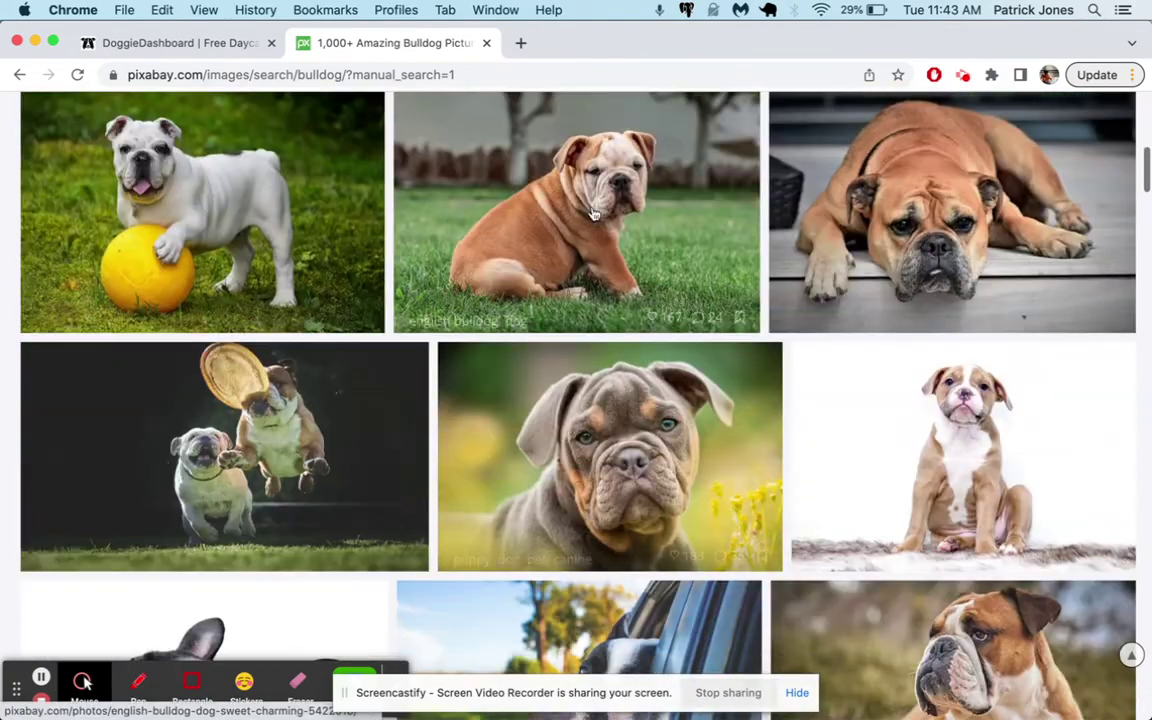
Save the brown bulldog puppy photo as english-bulldog-5422018_1280
left_click(593, 214)
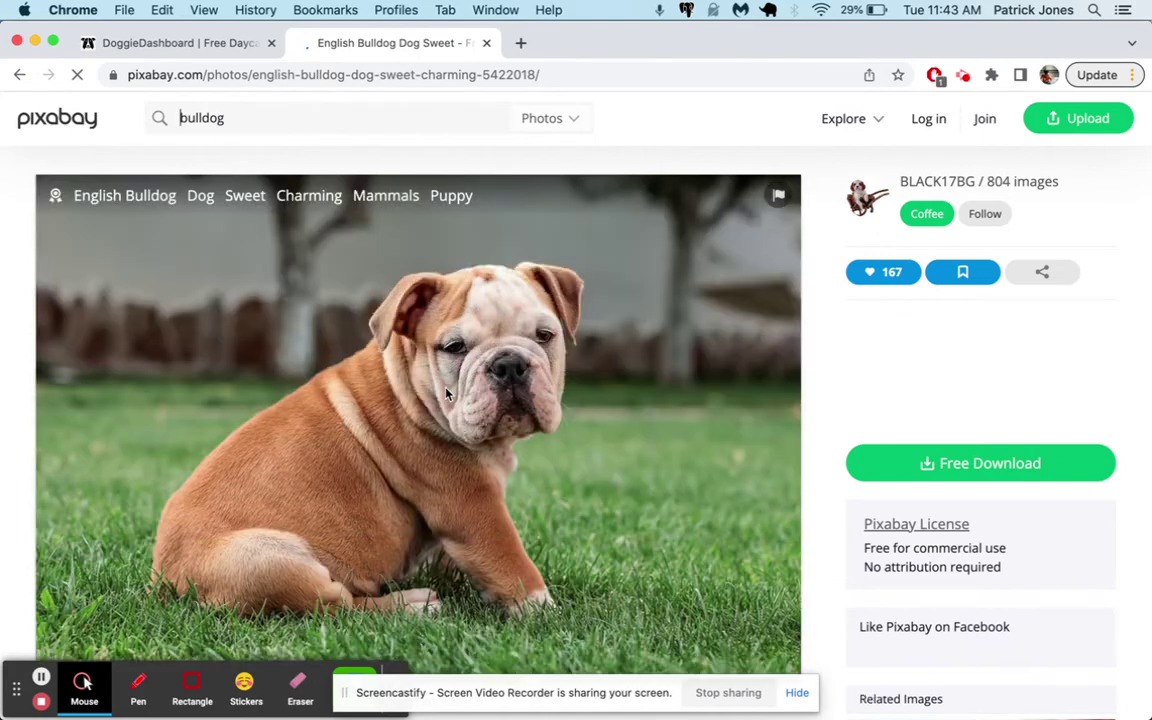
right_click(456, 369)
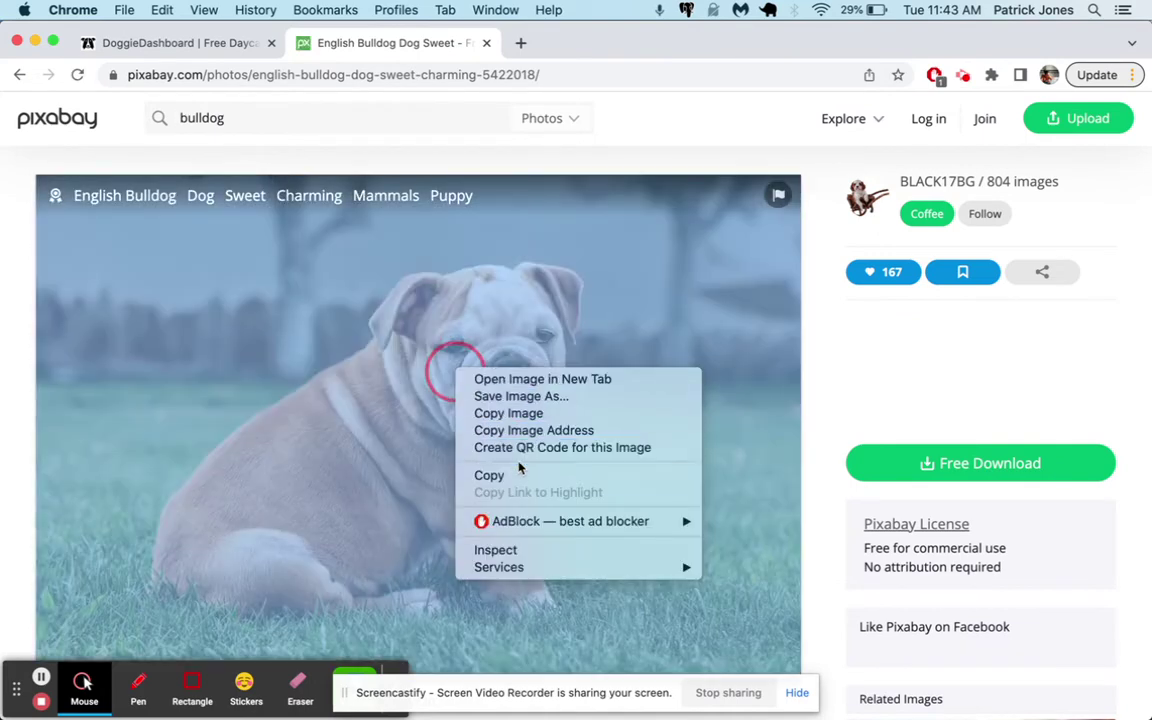
left_click(545, 401)
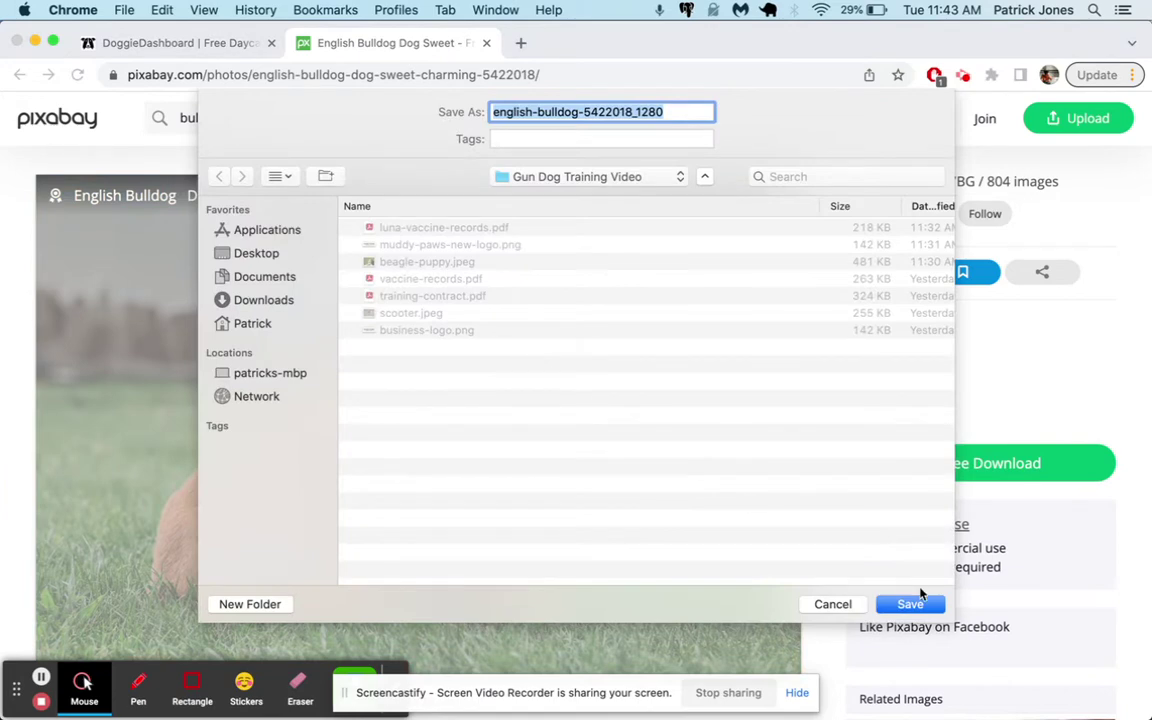
left_click(922, 600)
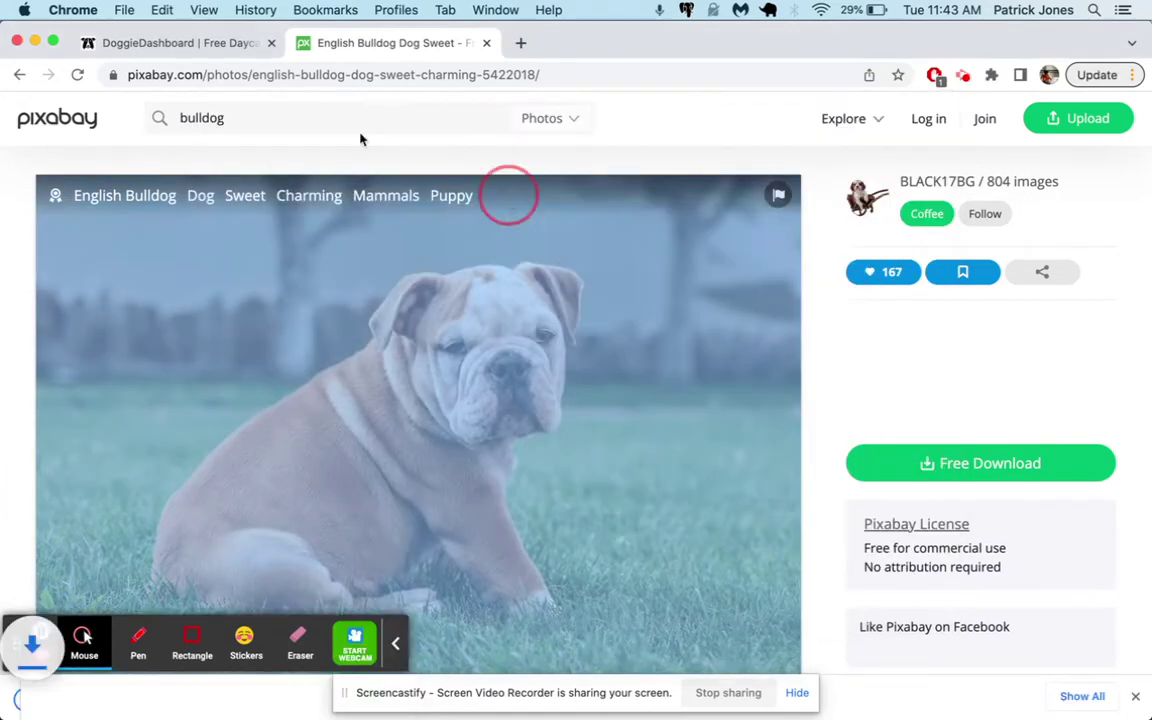
Return to DoggieDashboard and get back to Roscoe's pet page
left_click(205, 47)
left_click(624, 163)
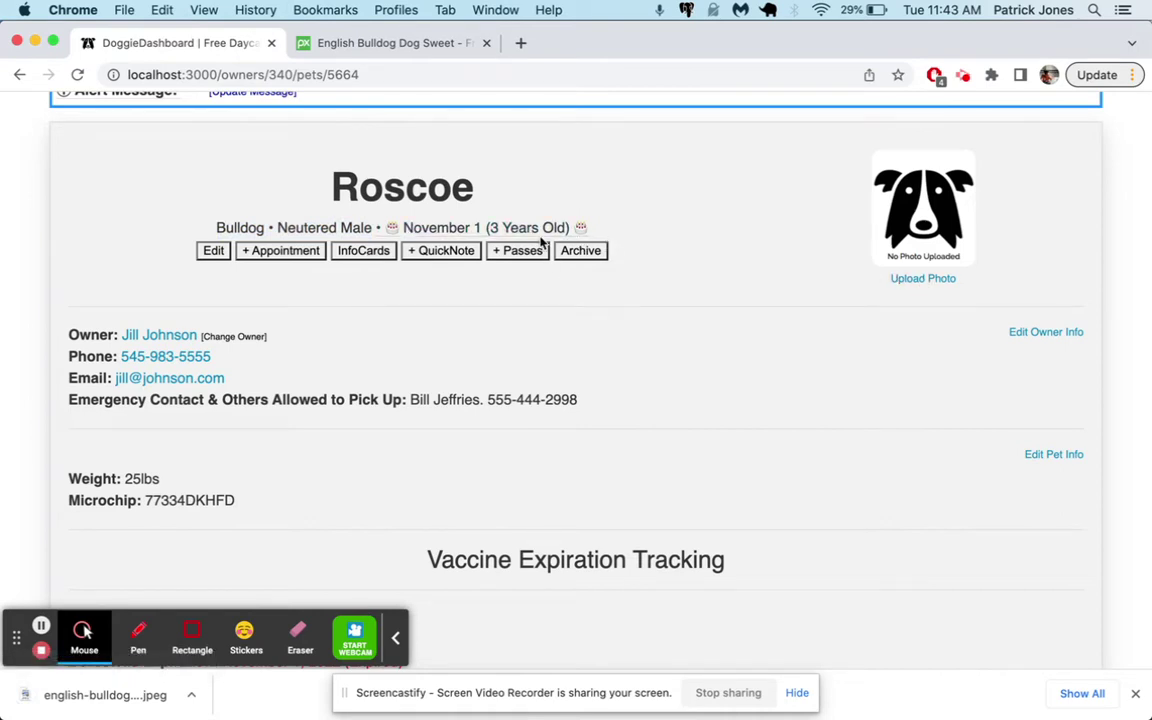
scroll(540, 243, "up", 3)
left_click(890, 112)
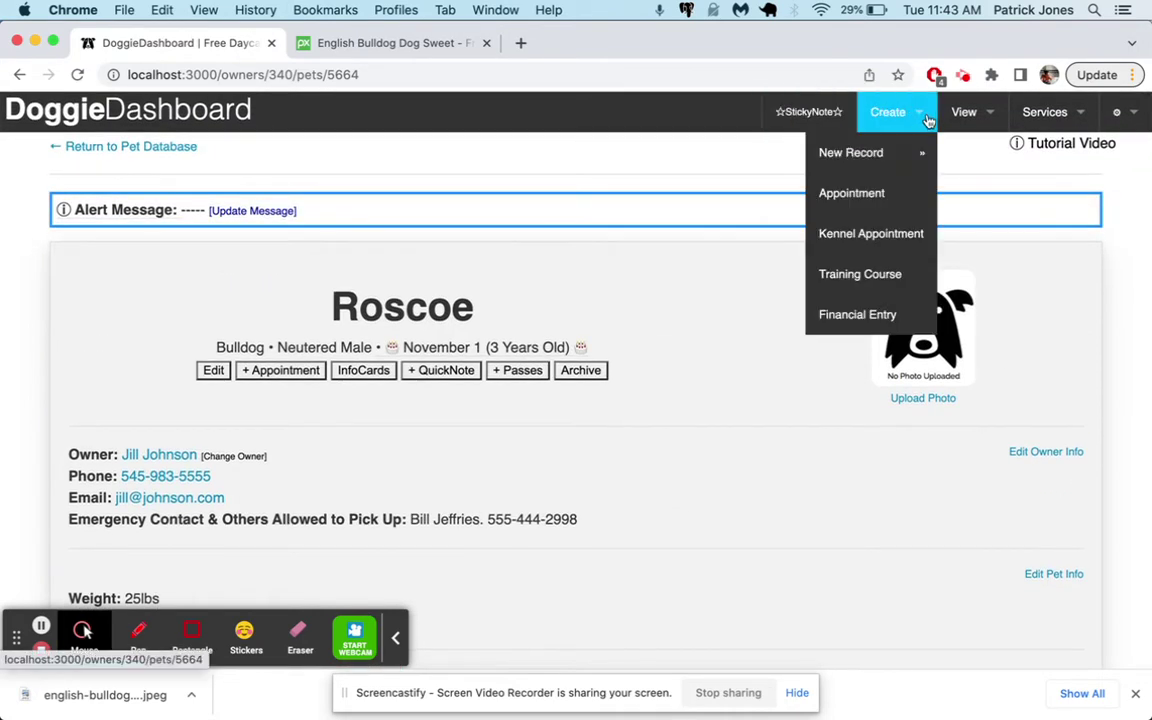
mouse_move(866, 152)
left_click(740, 195)
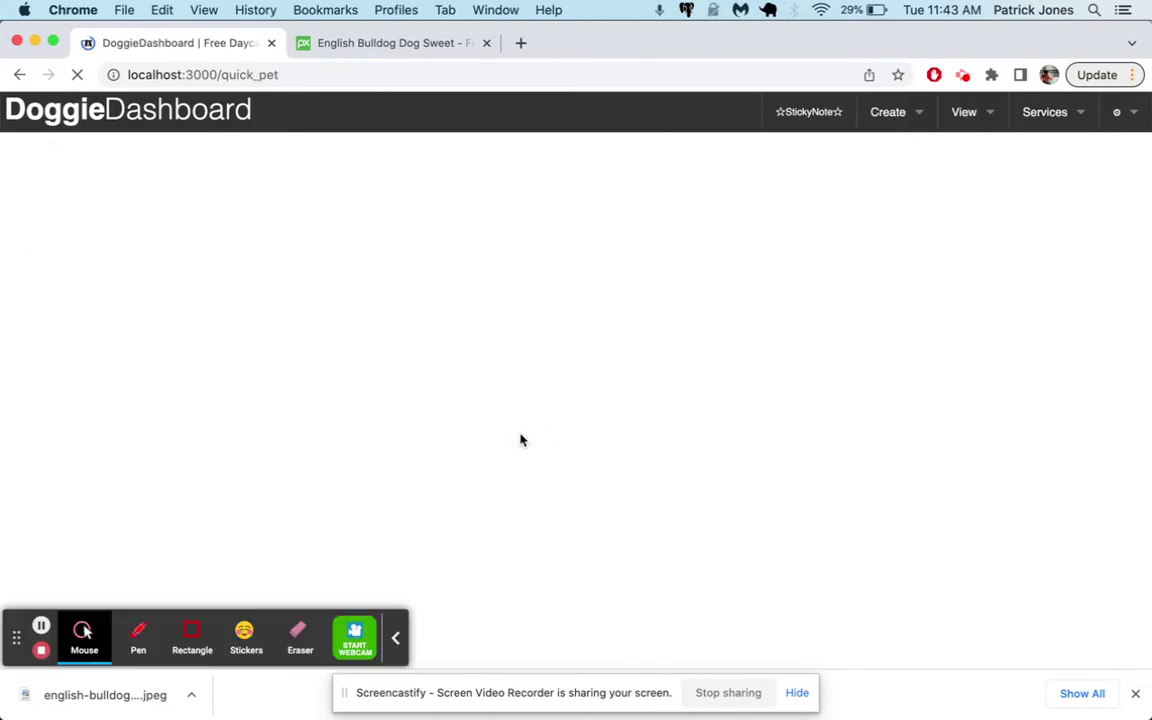
scroll(520, 440, "down", 15)
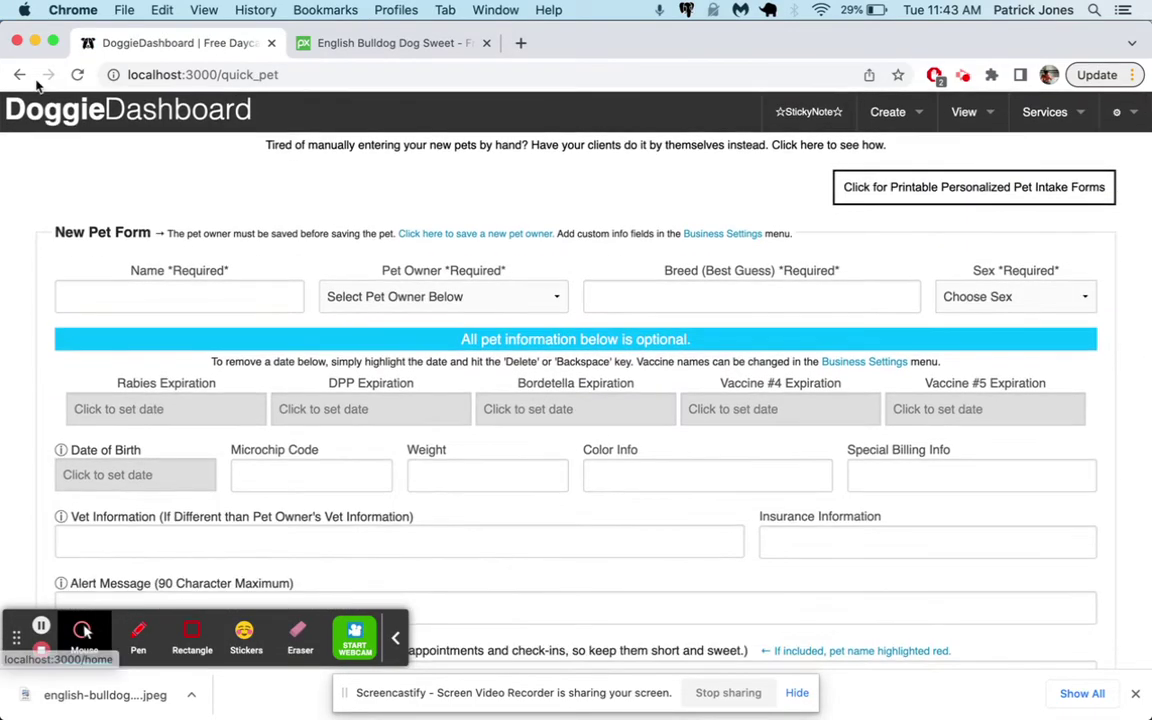
left_click(21, 76)
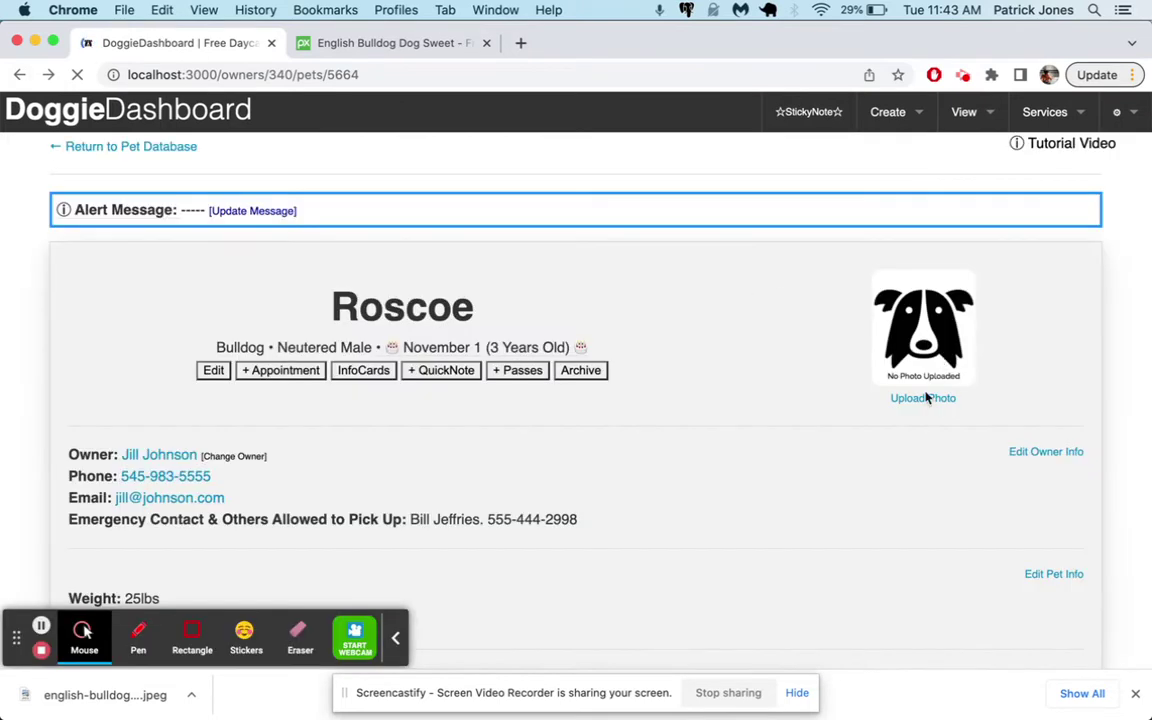
left_click(746, 345)
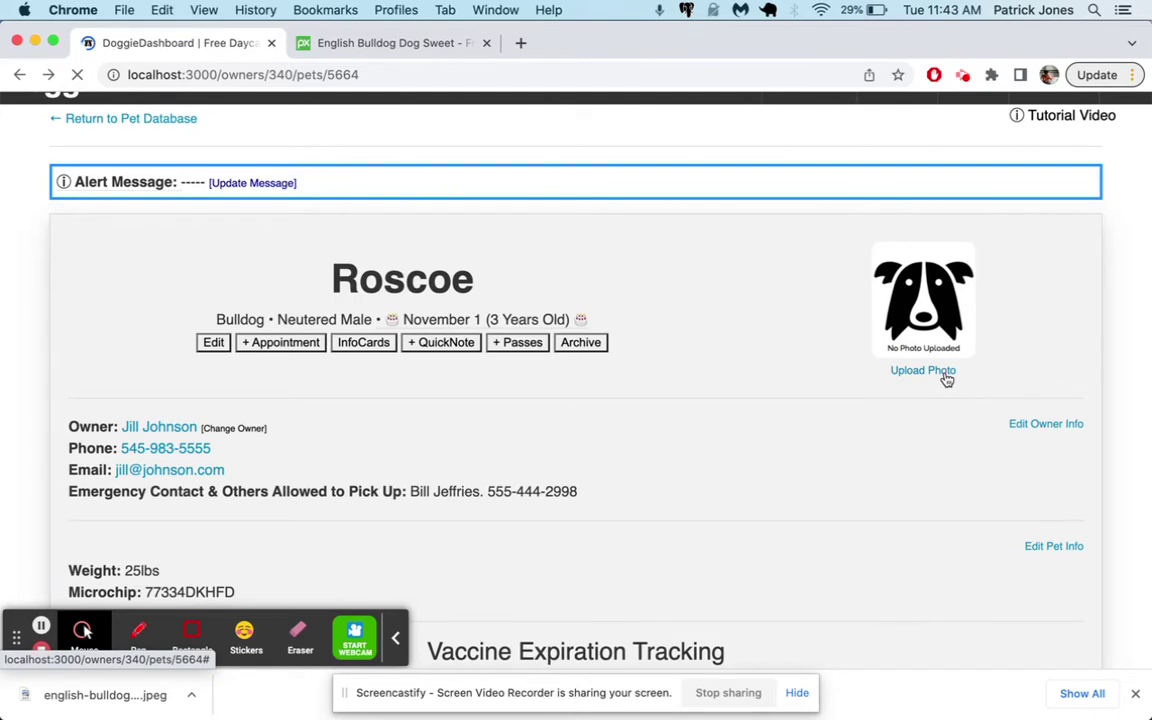
Upload the downloaded bulldog image as Roscoe's photo, cropped to a square over his face
left_click(921, 379)
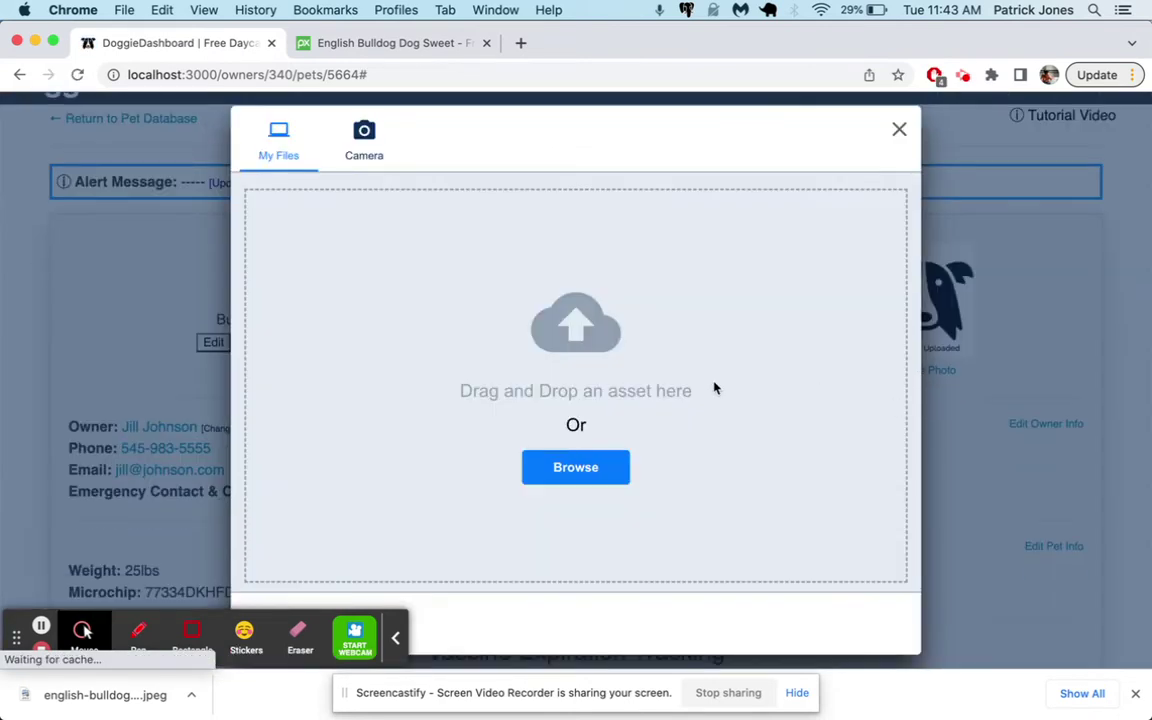
left_click(567, 484)
double_click(470, 157)
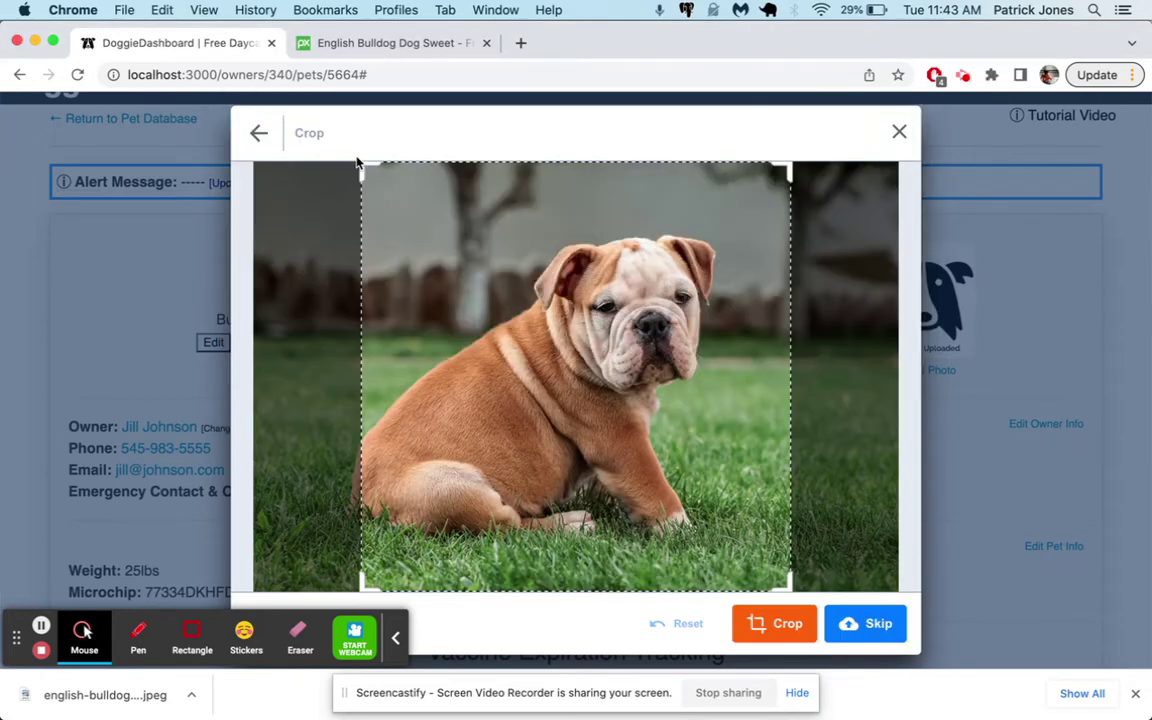
left_click_drag(362, 165, 508, 310)
left_click_drag(595, 376, 578, 265)
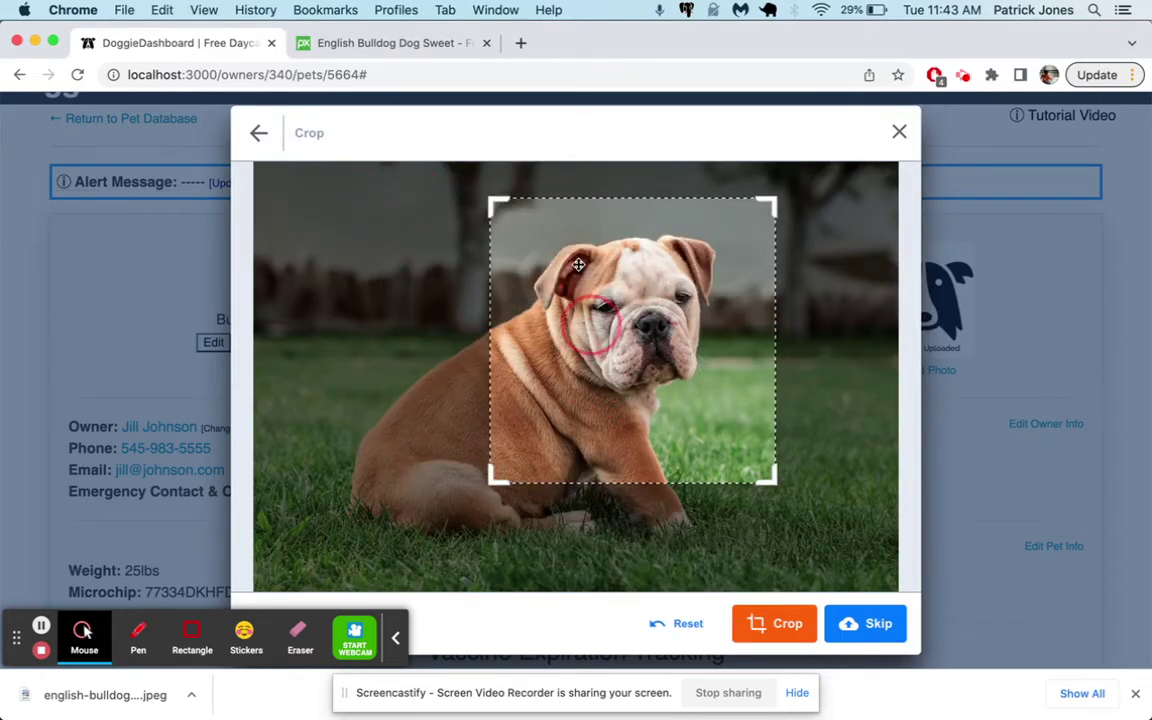
left_click(772, 624)
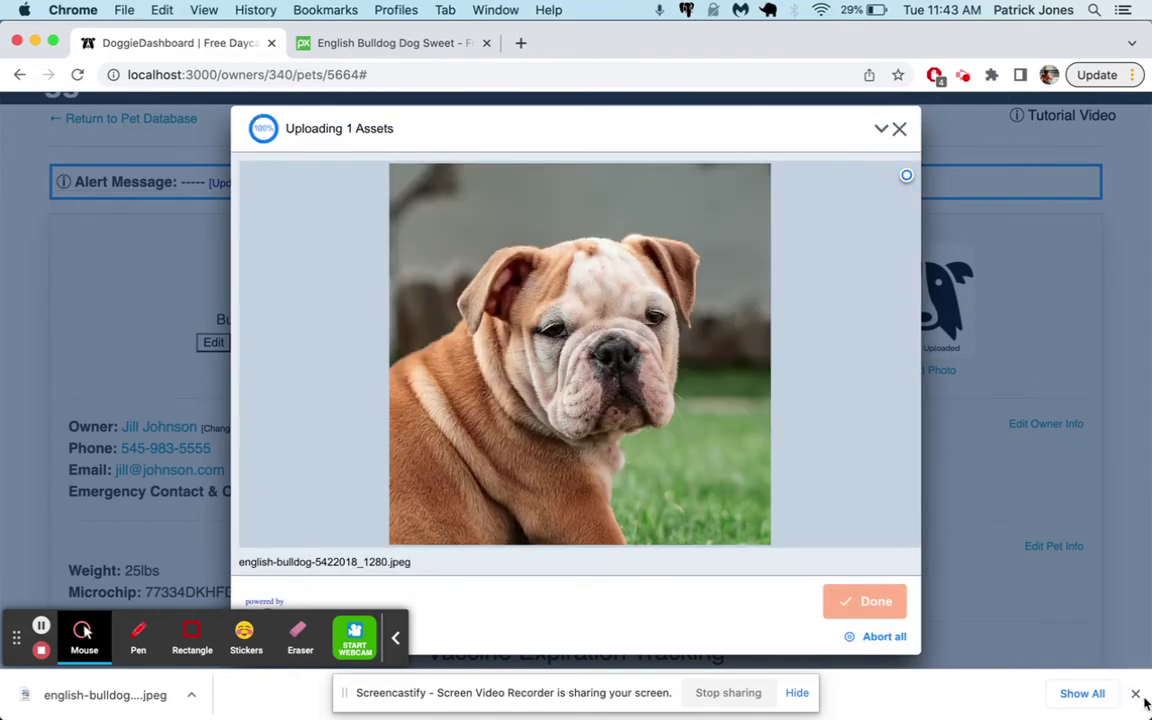
left_click(1136, 693)
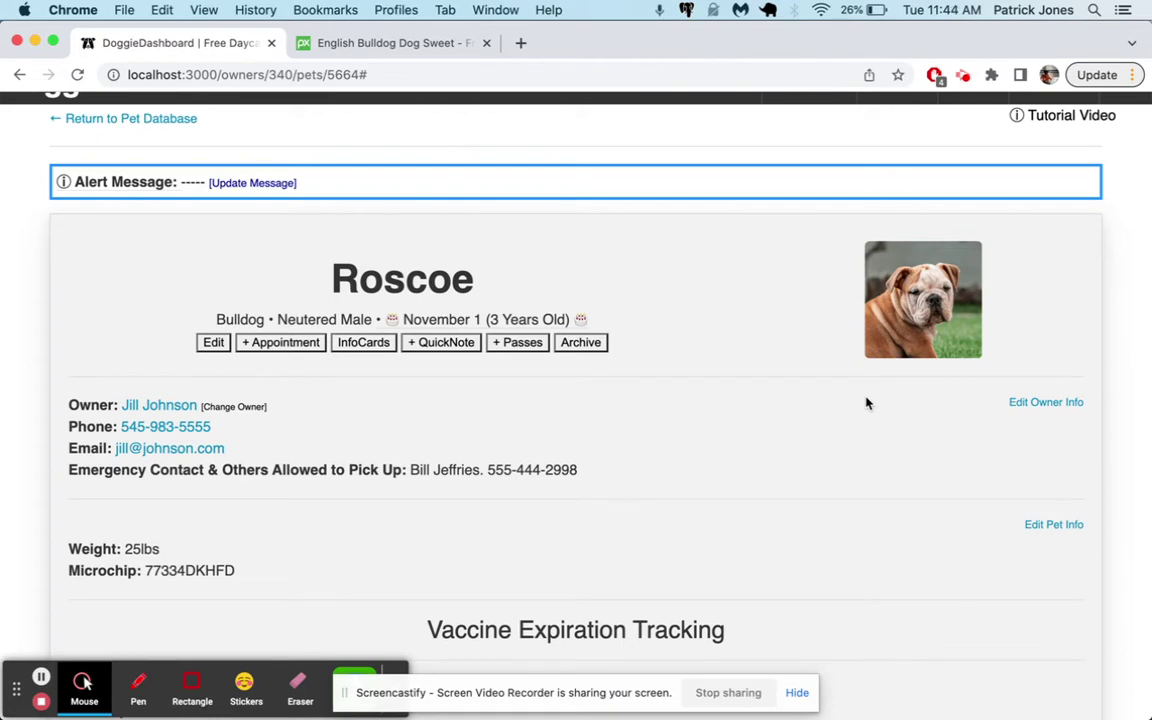
scroll(790, 412, "up", 1)
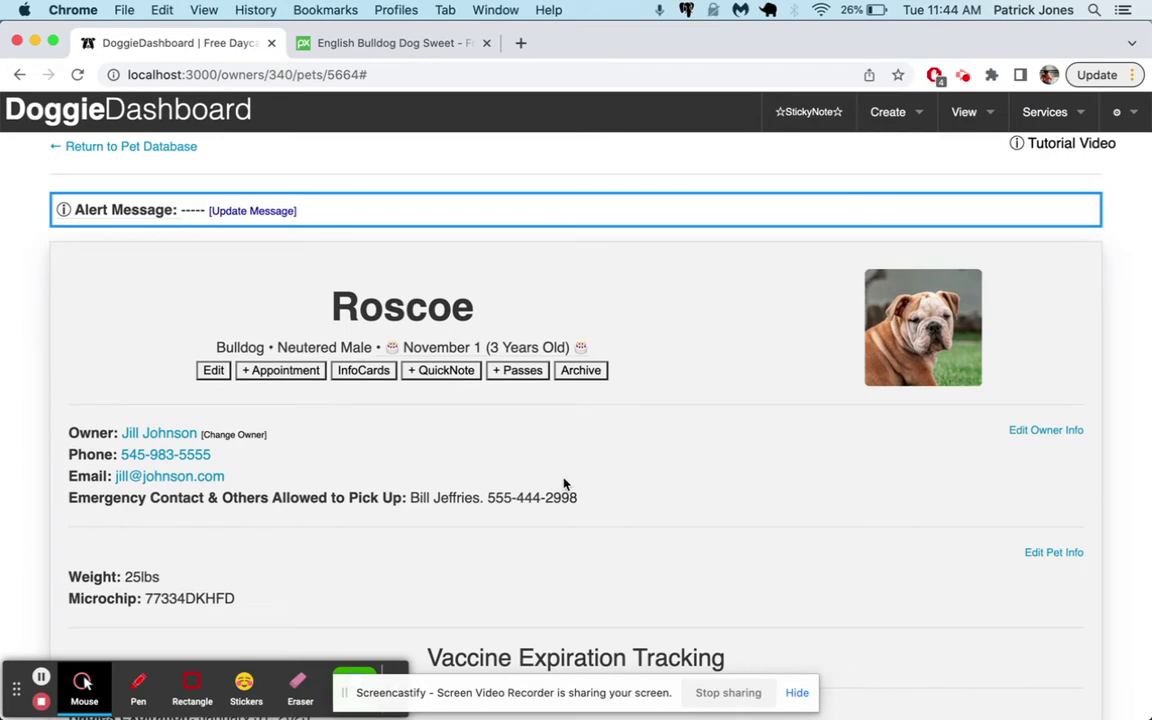
Start a Nov 10 appointment from the dashboard calendar and choose Roscoe
left_click(212, 118)
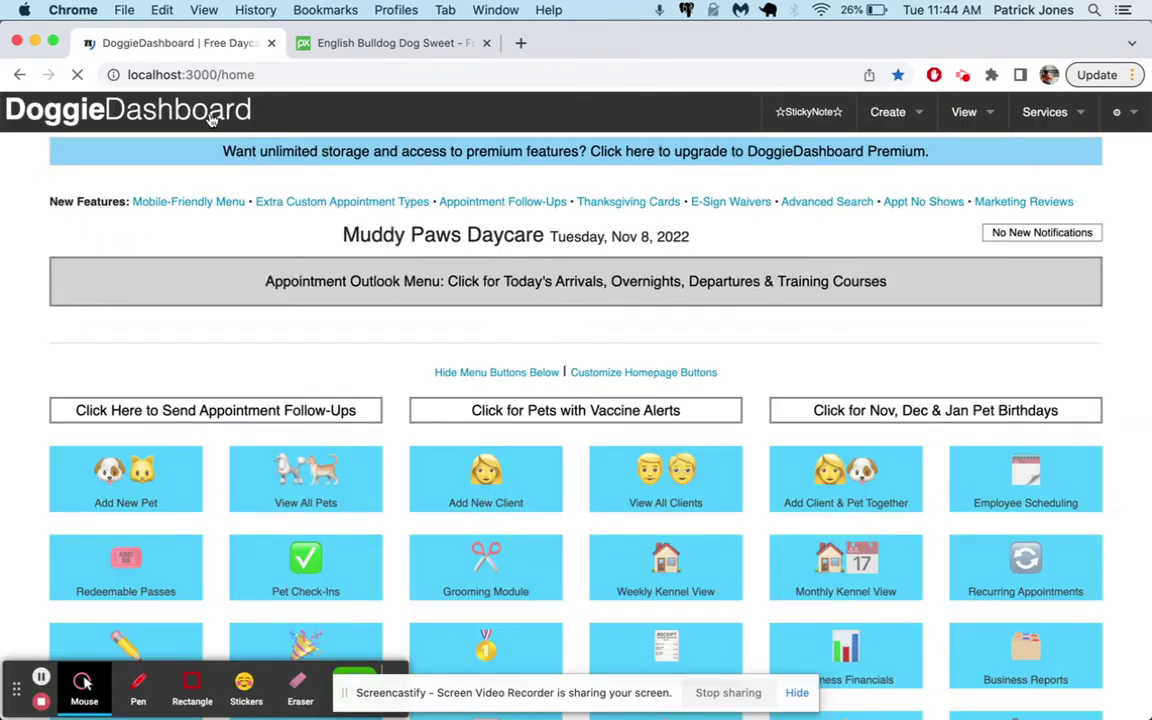
scroll(438, 287, "down", 3)
scroll(438, 287, "down", 12)
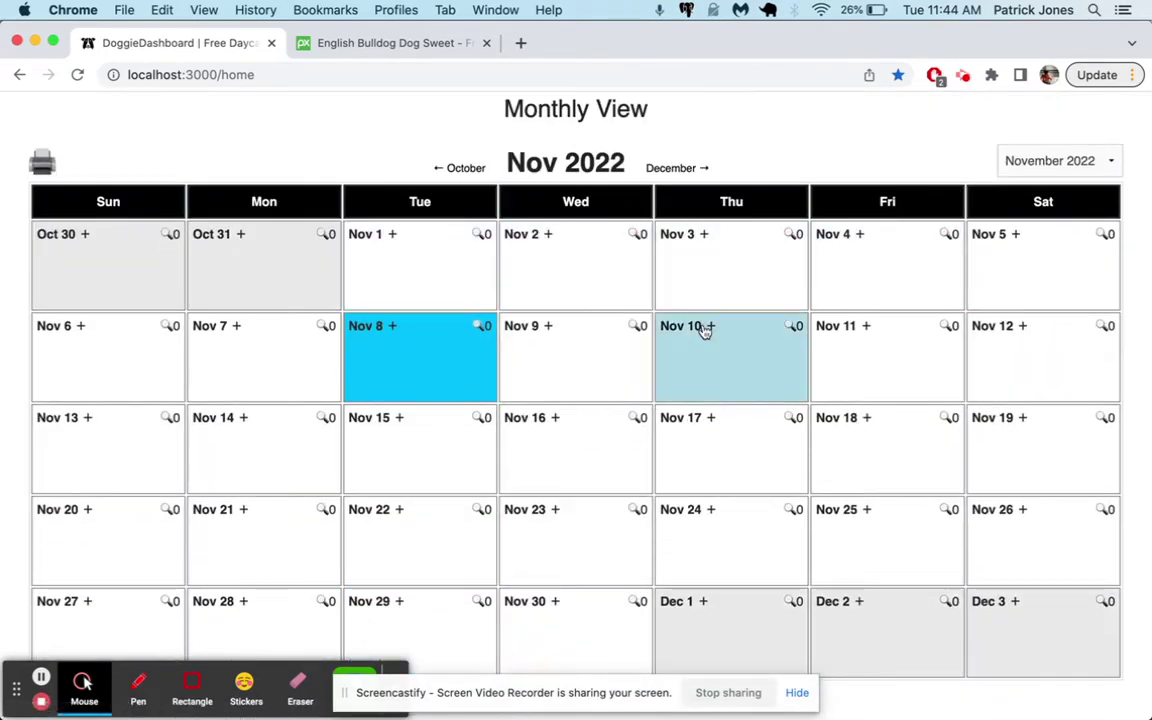
left_click(707, 327)
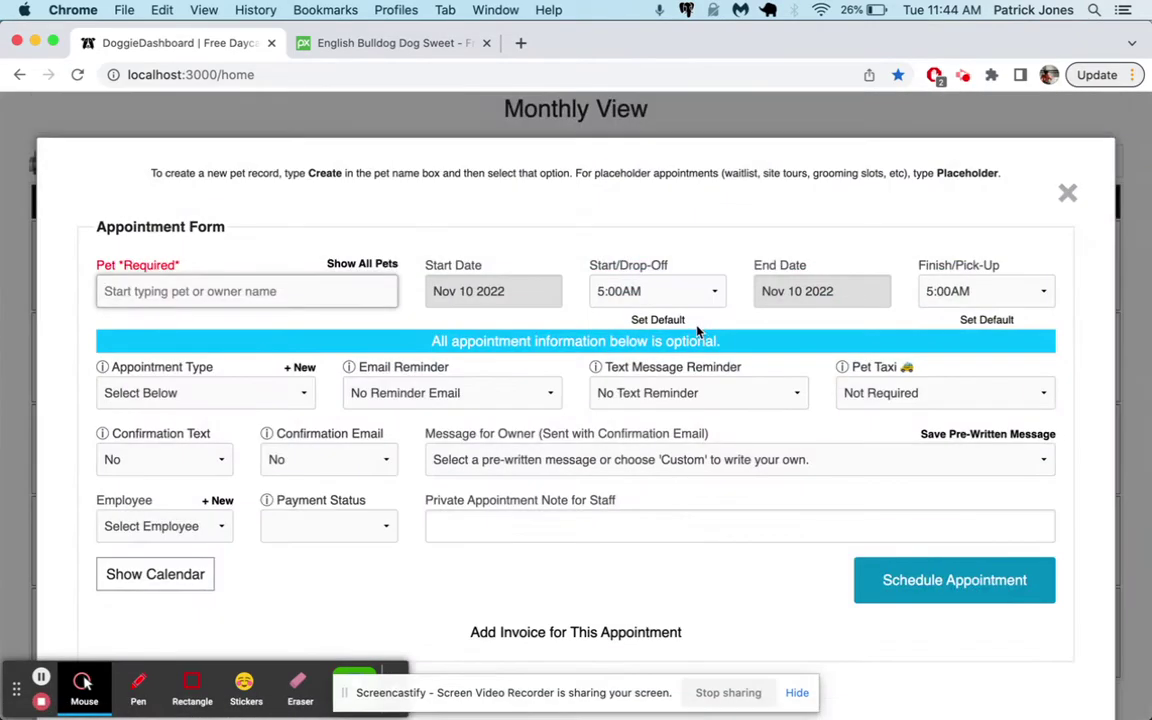
type("ro")
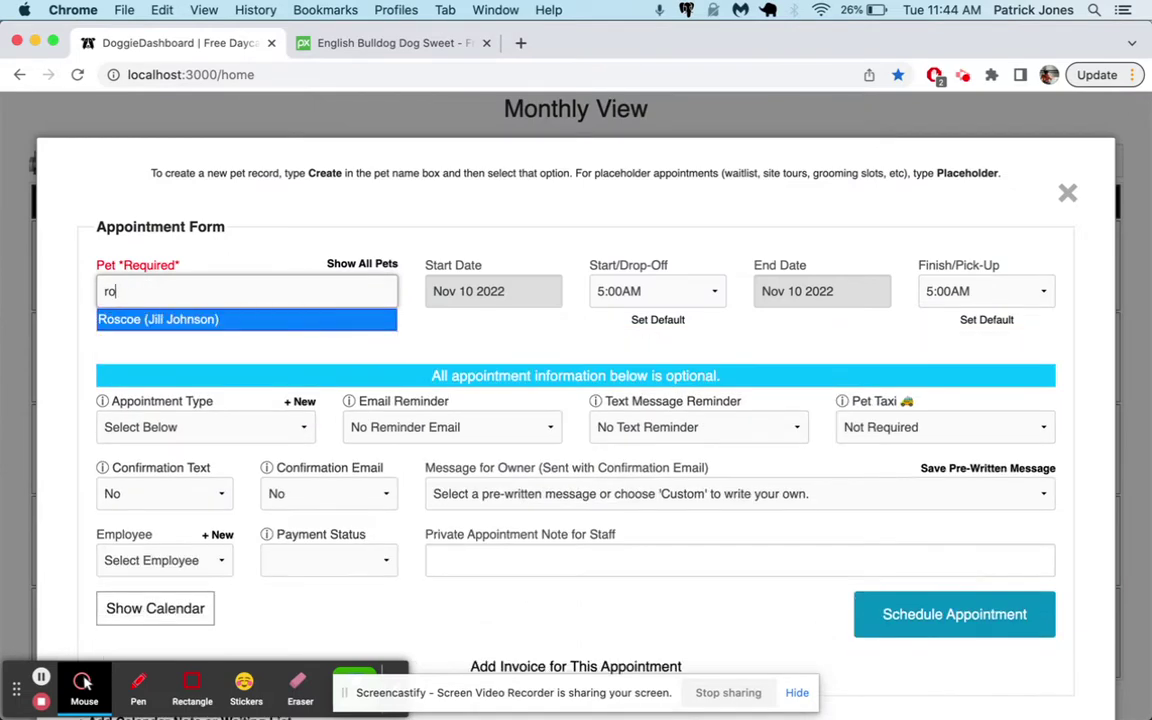
left_click(226, 319)
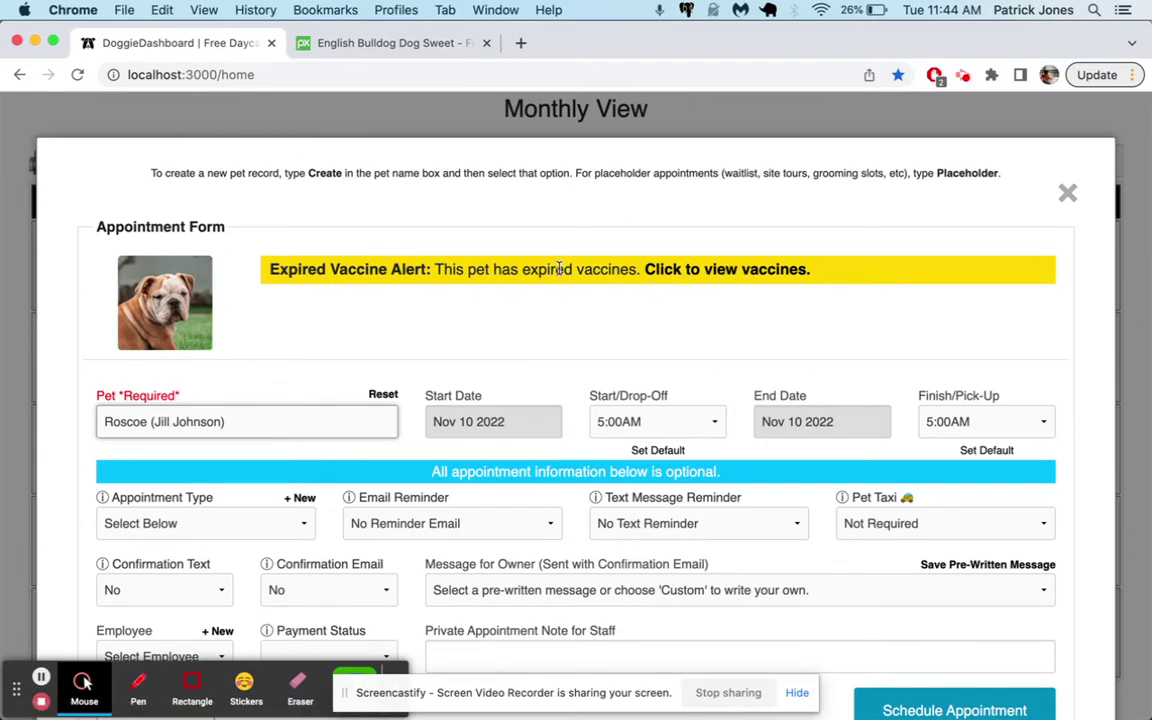
Set drop-off 10:00AM, end date Nov 13, pick-up 5:00PM and type Boarding
scroll(560, 268, "down", 1)
scroll(560, 268, "down", 2)
left_click(640, 315)
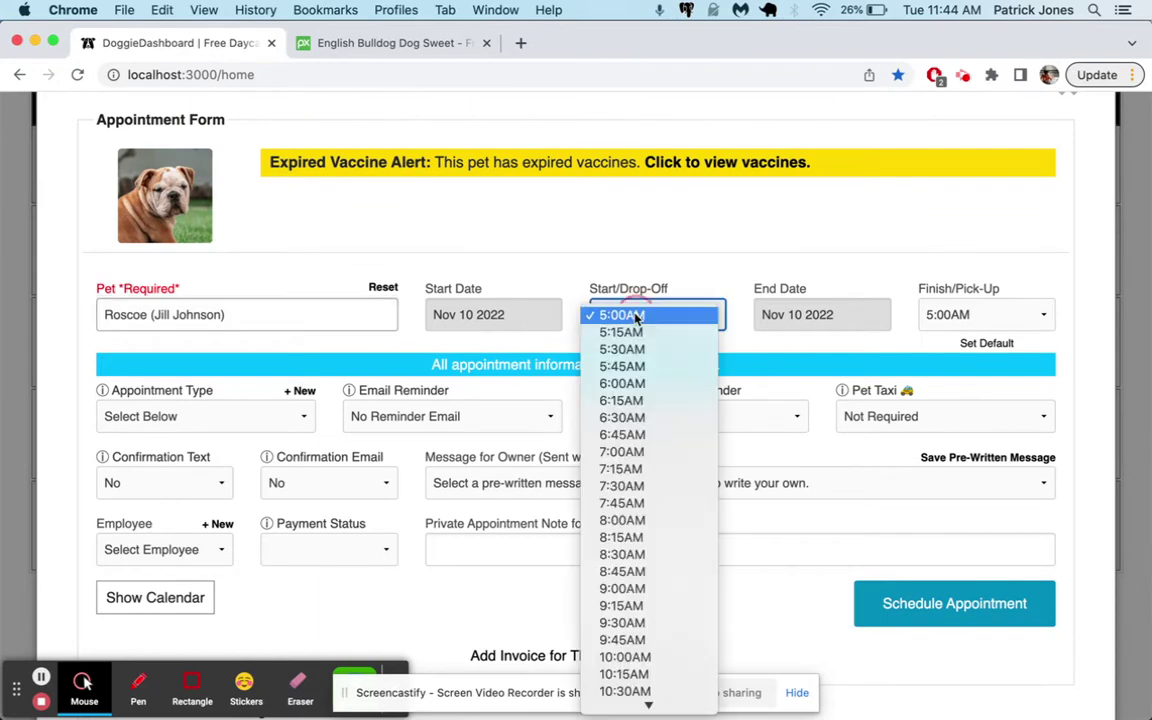
scroll(660, 453, "down", 5)
left_click(655, 432)
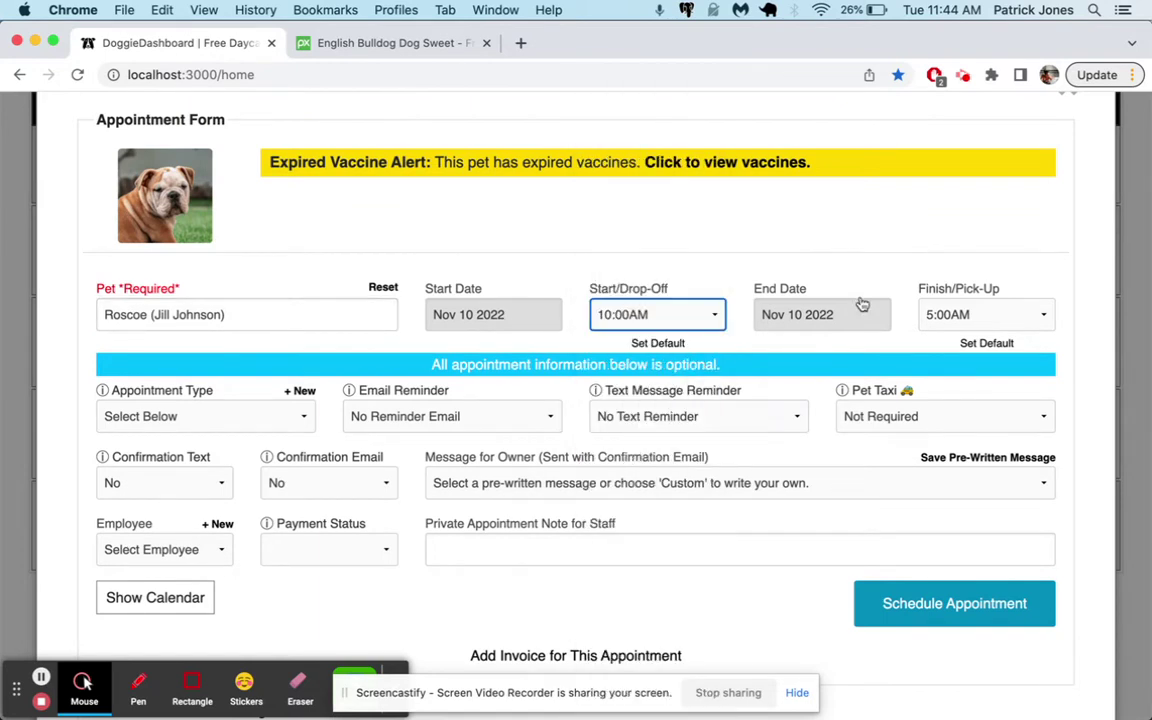
left_click(828, 316)
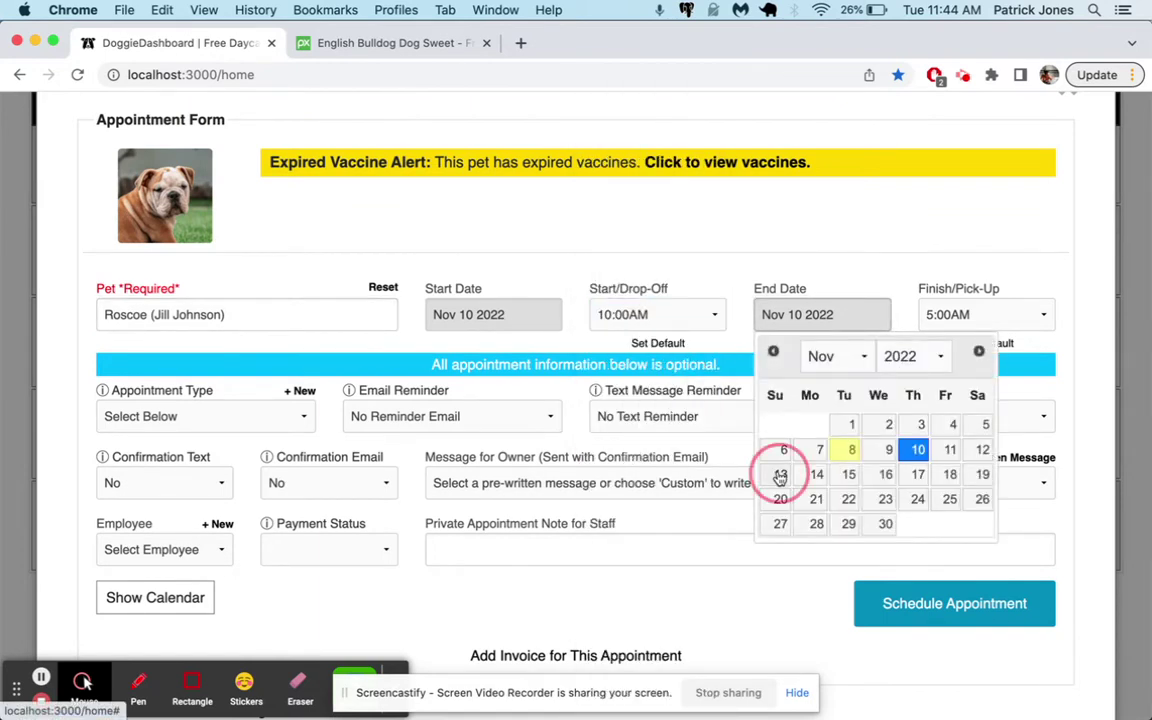
left_click(781, 477)
left_click(969, 316)
scroll(966, 461, "down", 10)
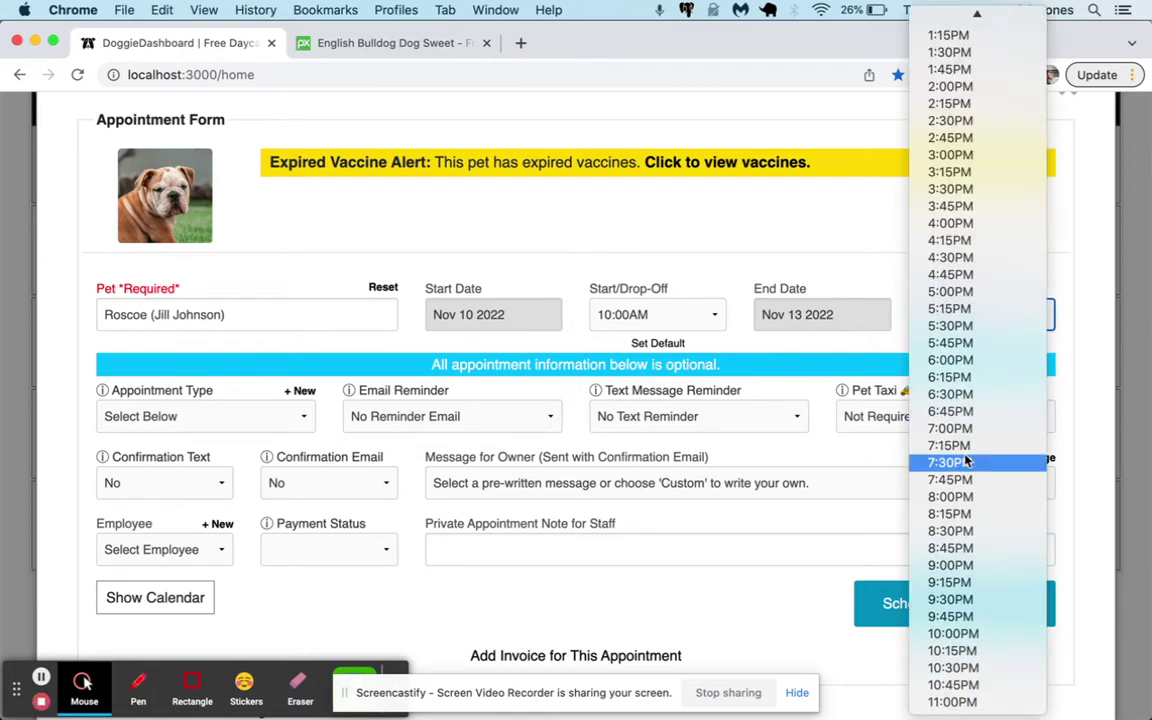
left_click(950, 292)
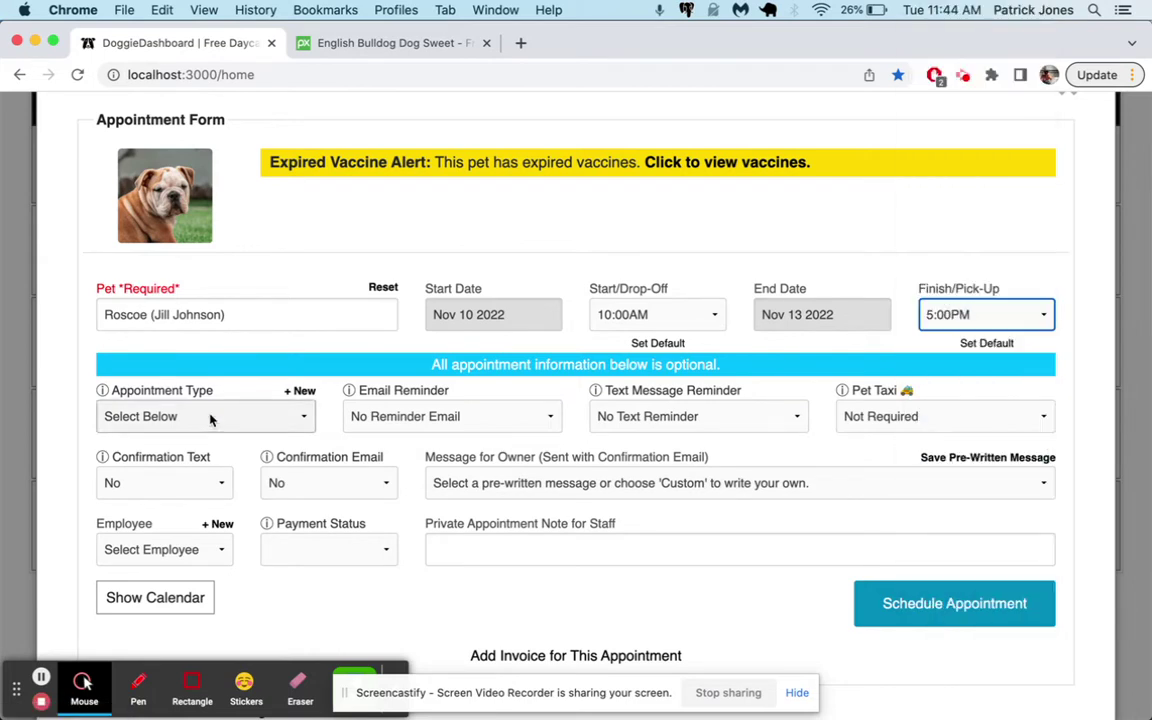
left_click(211, 416)
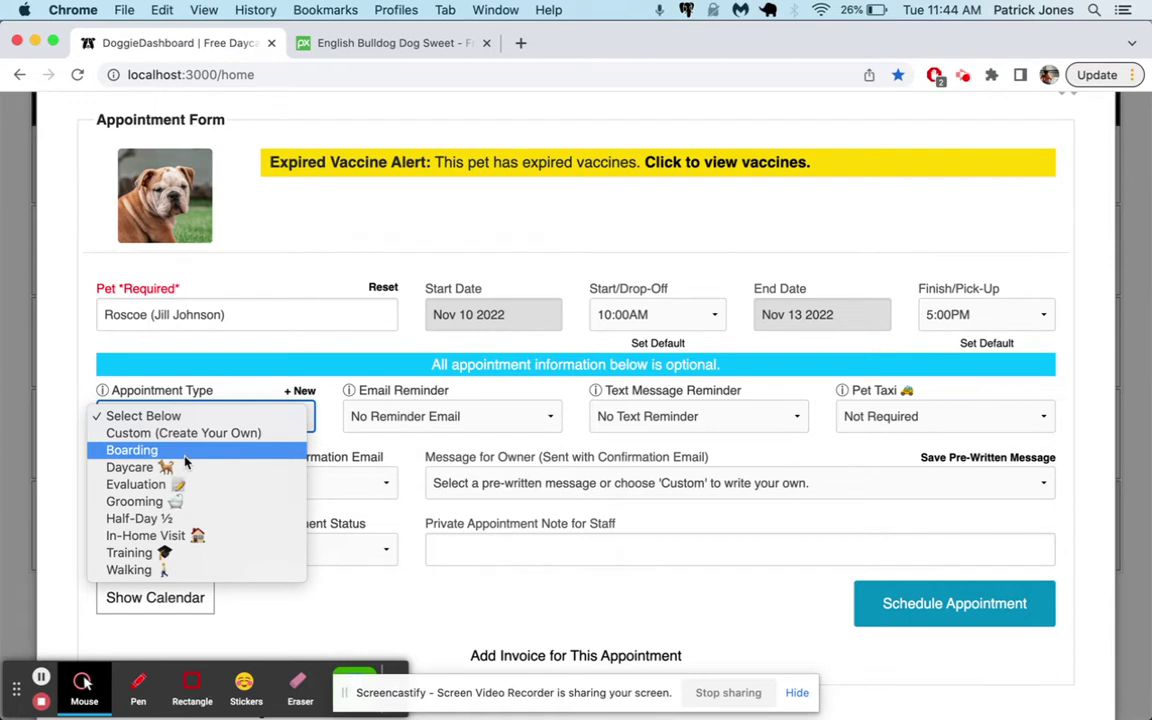
left_click(184, 457)
Add the staff note 'Great little dog. Make sure he gets lots of love.' and schedule it
scroll(519, 473, "down", 1)
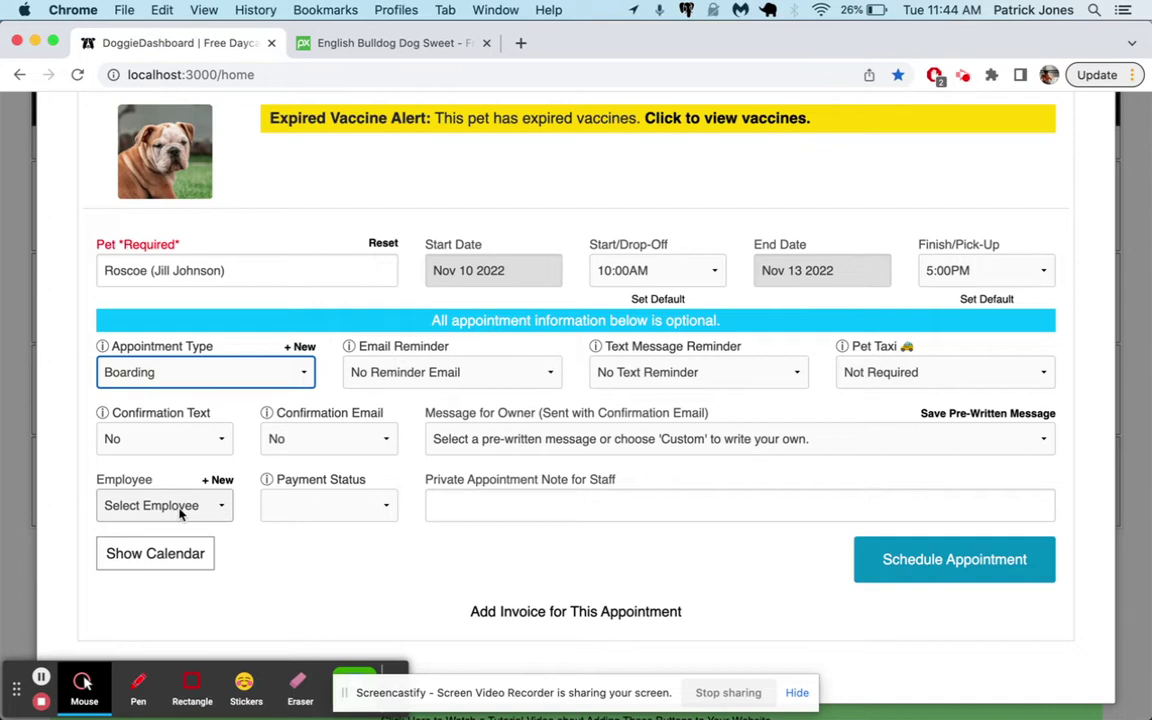
left_click(604, 512)
type("Great little dog. Make sure he gets lots of love.")
left_click(990, 576)
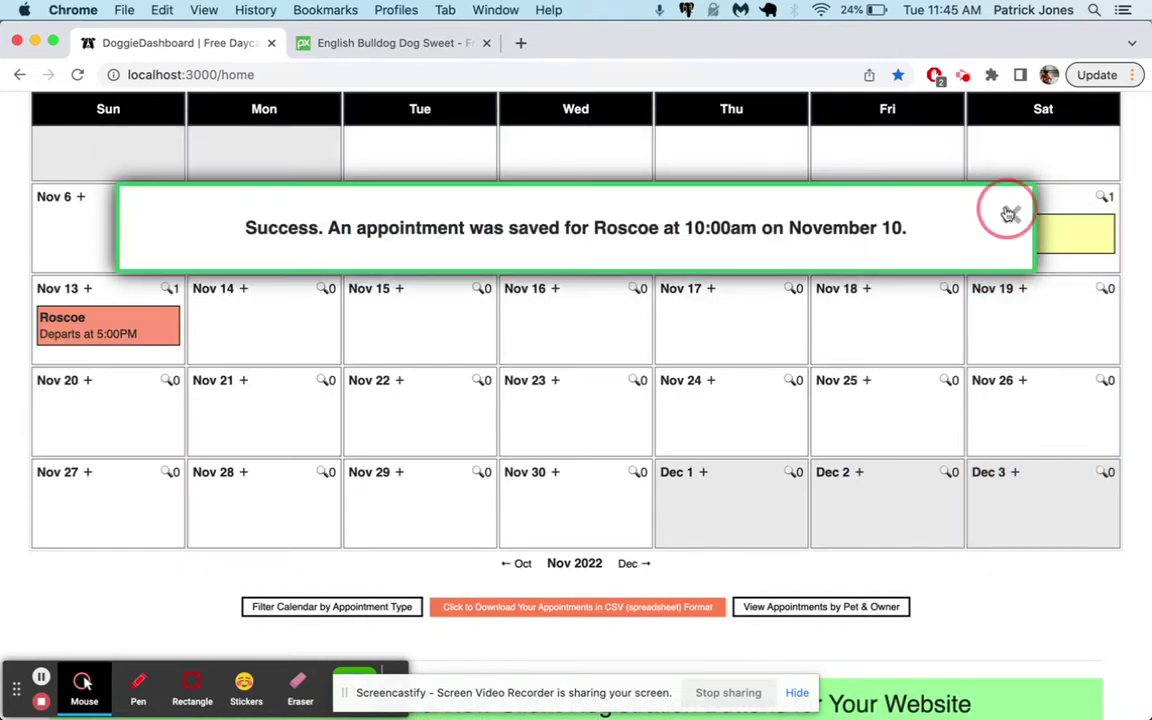
Dismiss the success notice and scroll the calendar to check Roscoe's Nov 10–13 stay
left_click(1008, 213)
scroll(869, 527, "up", 3)
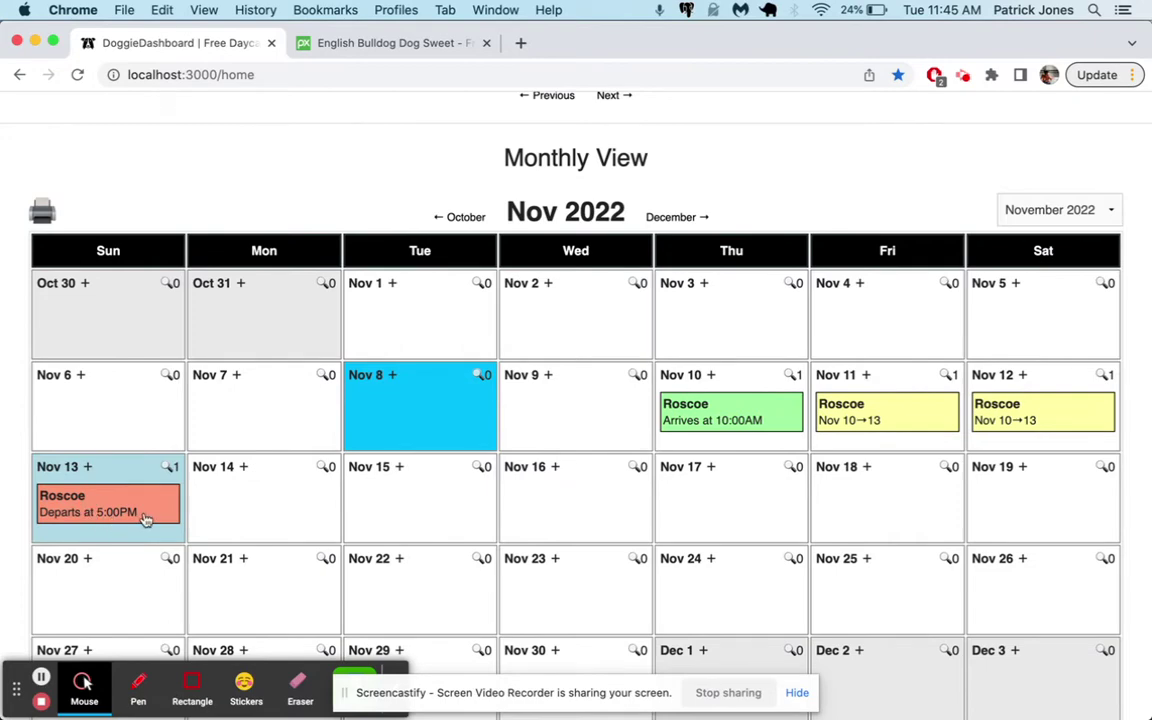
scroll(145, 519, "down", 3)
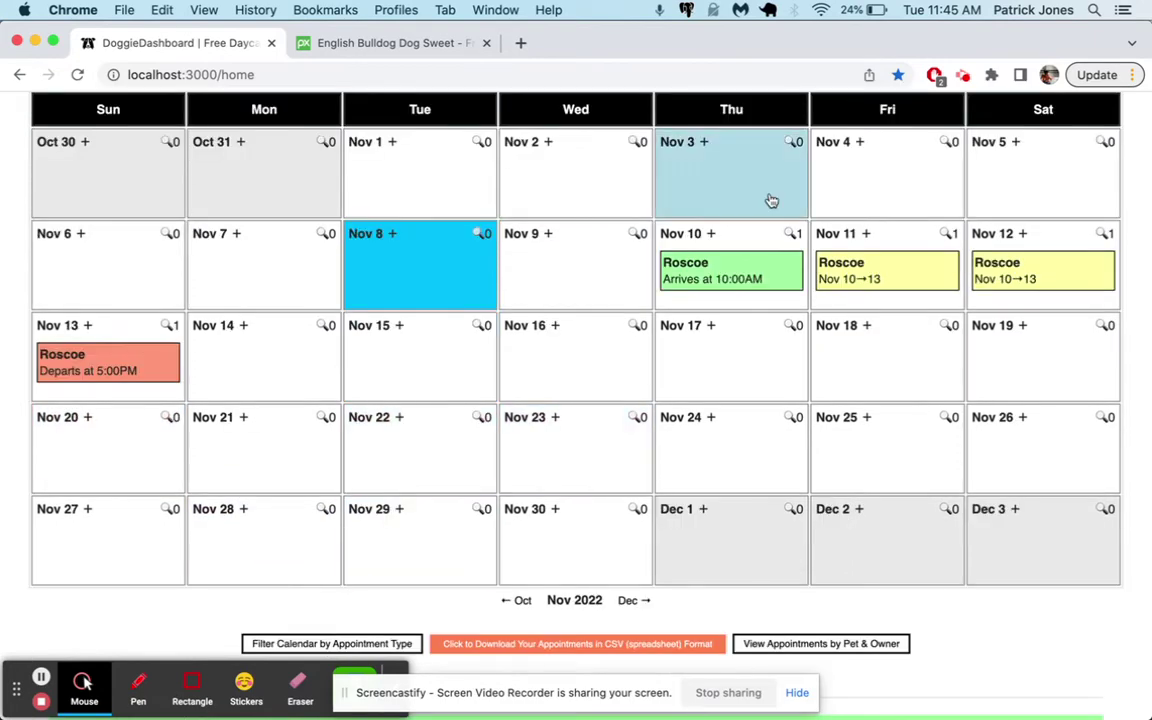
scroll(765, 290, "up", 10)
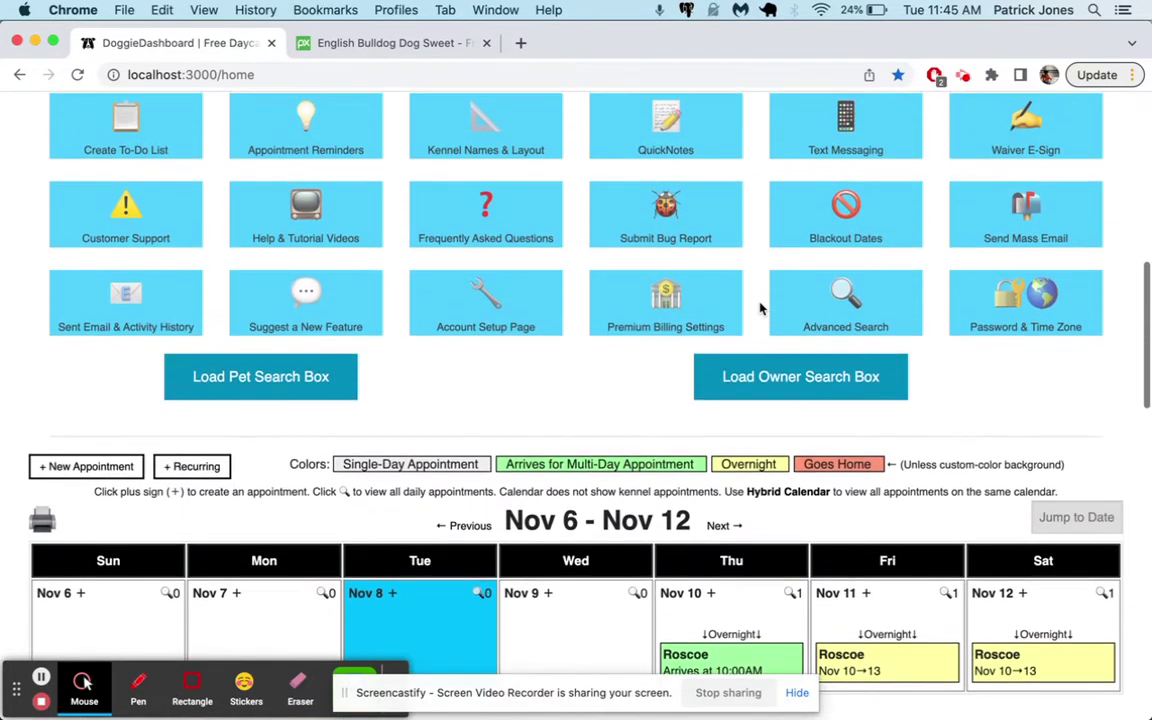
scroll(689, 417, "down", 15)
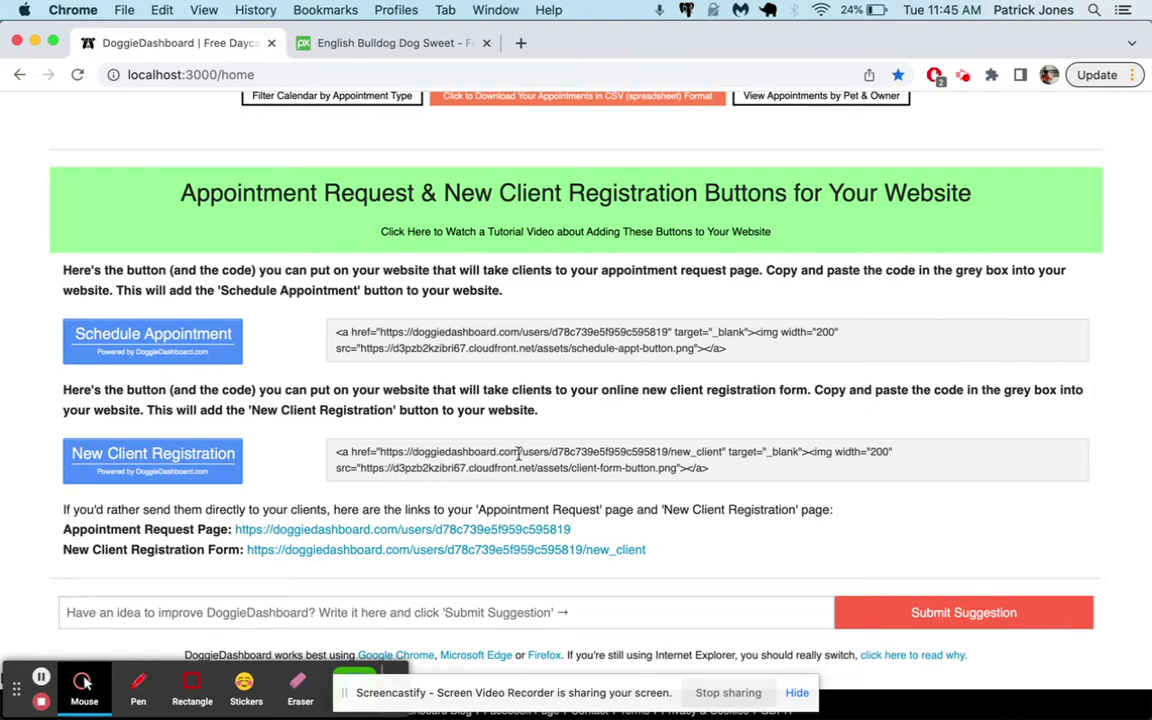
scroll(519, 453, "up", 15)
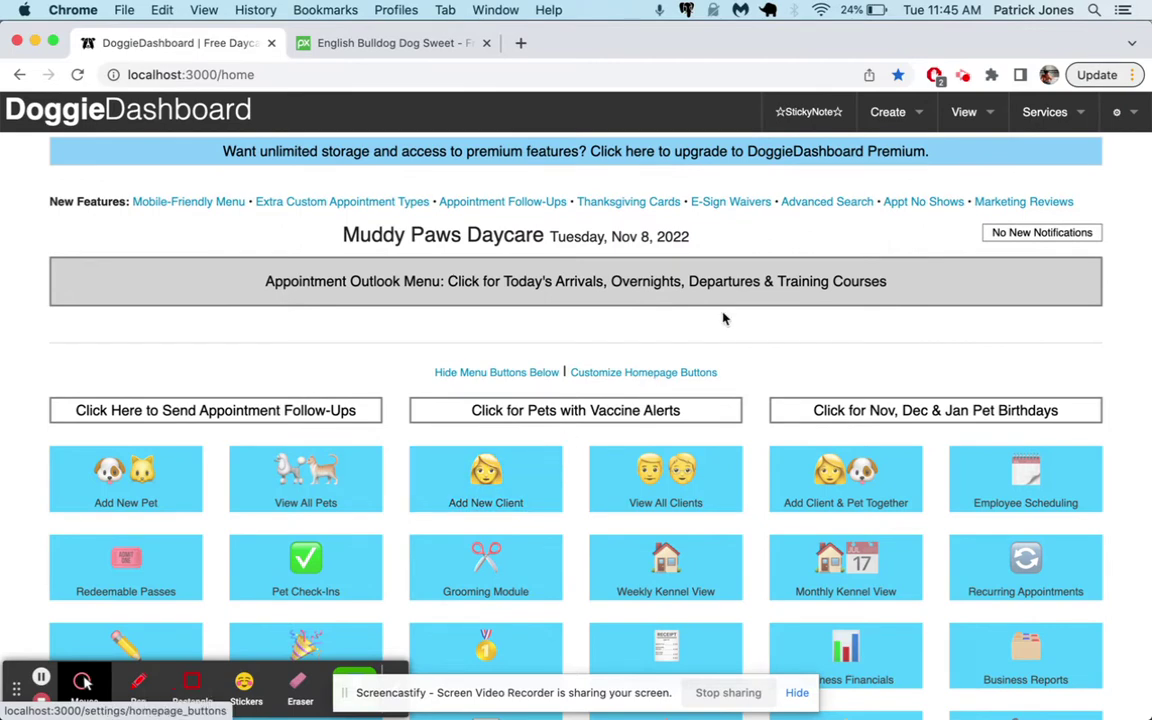
Choose New Client Registration Form from the Services menu to open the blank form
mouse_move(998, 103)
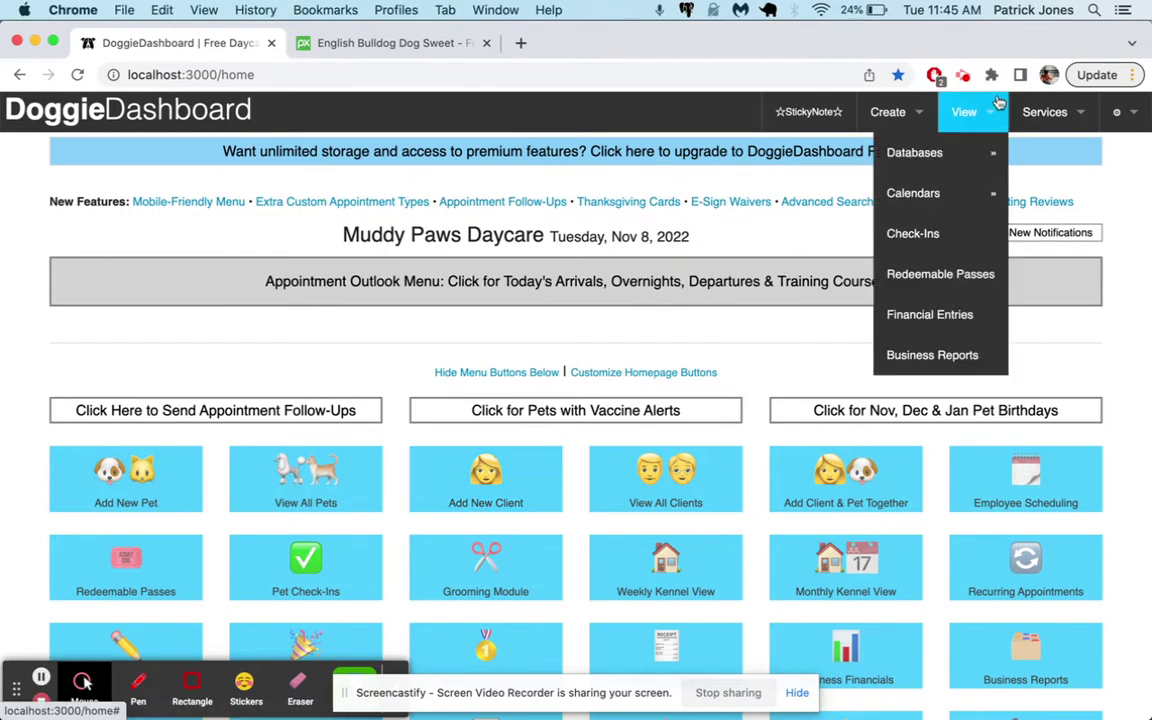
mouse_move(1045, 111)
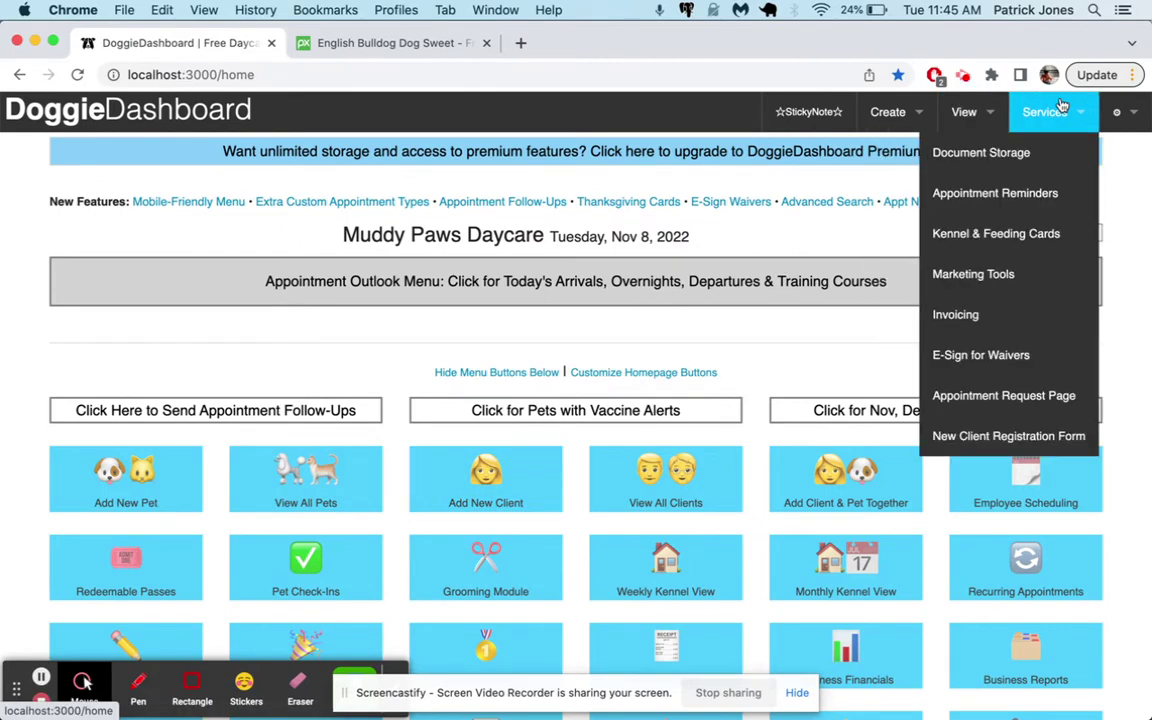
left_click(1017, 441)
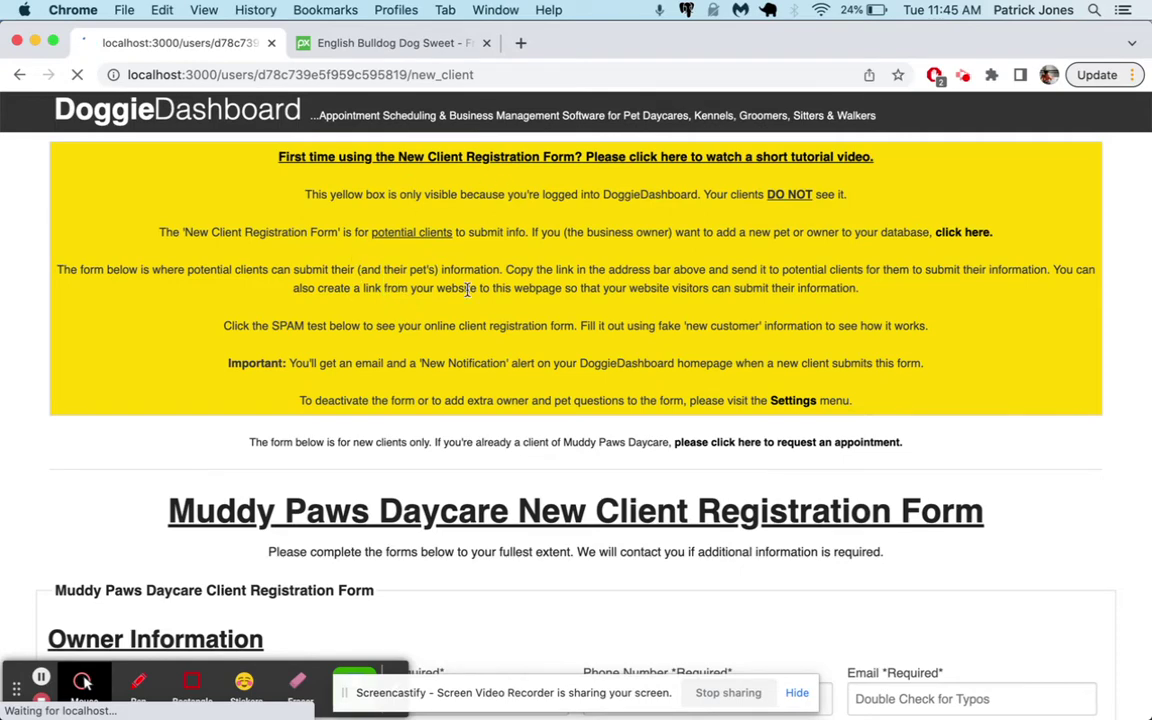
scroll(467, 295, "down", 5)
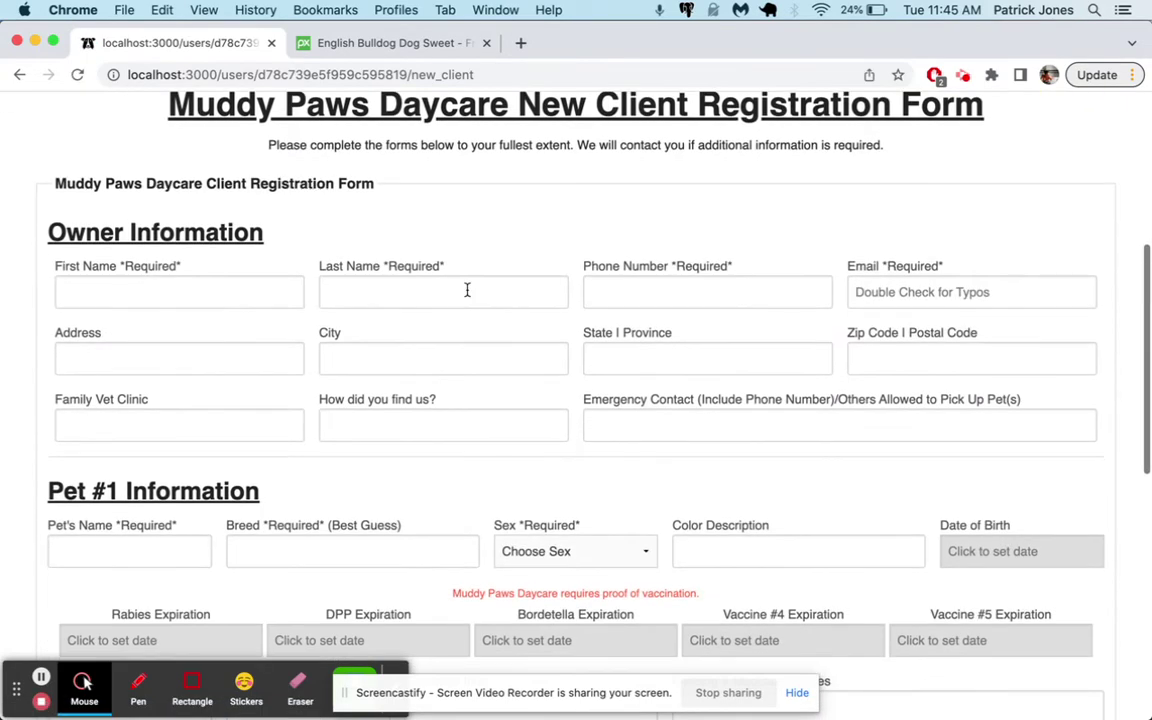
left_click_drag(281, 74, 367, 74)
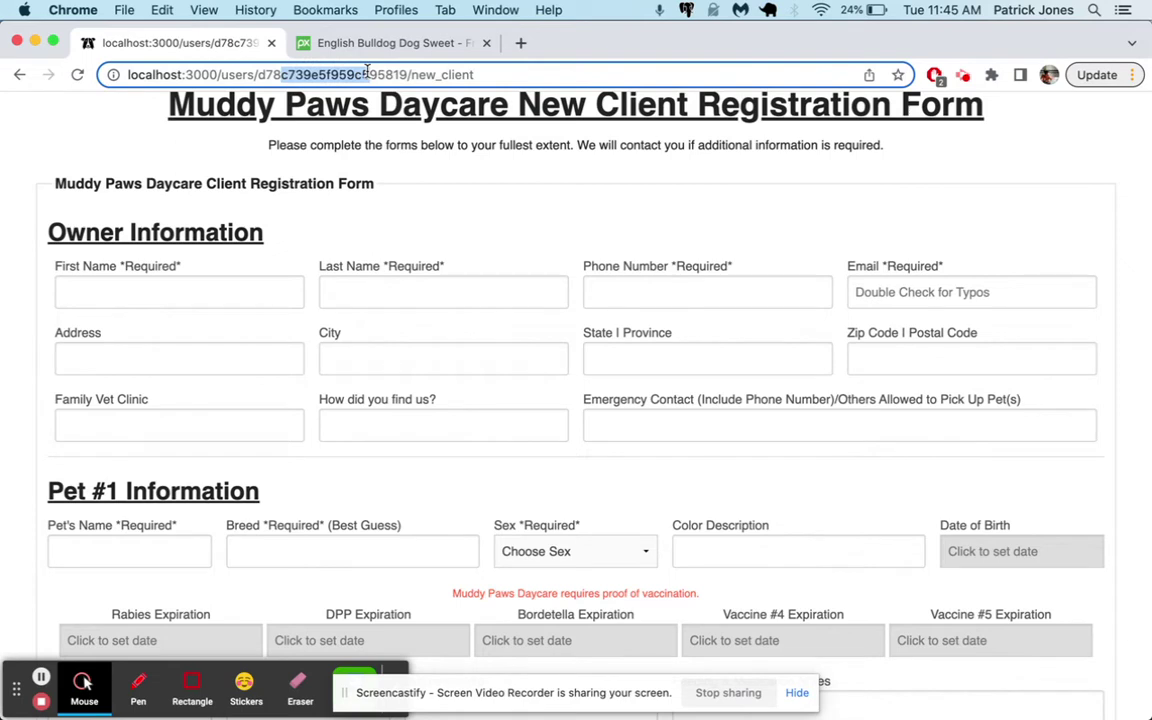
left_click(393, 191)
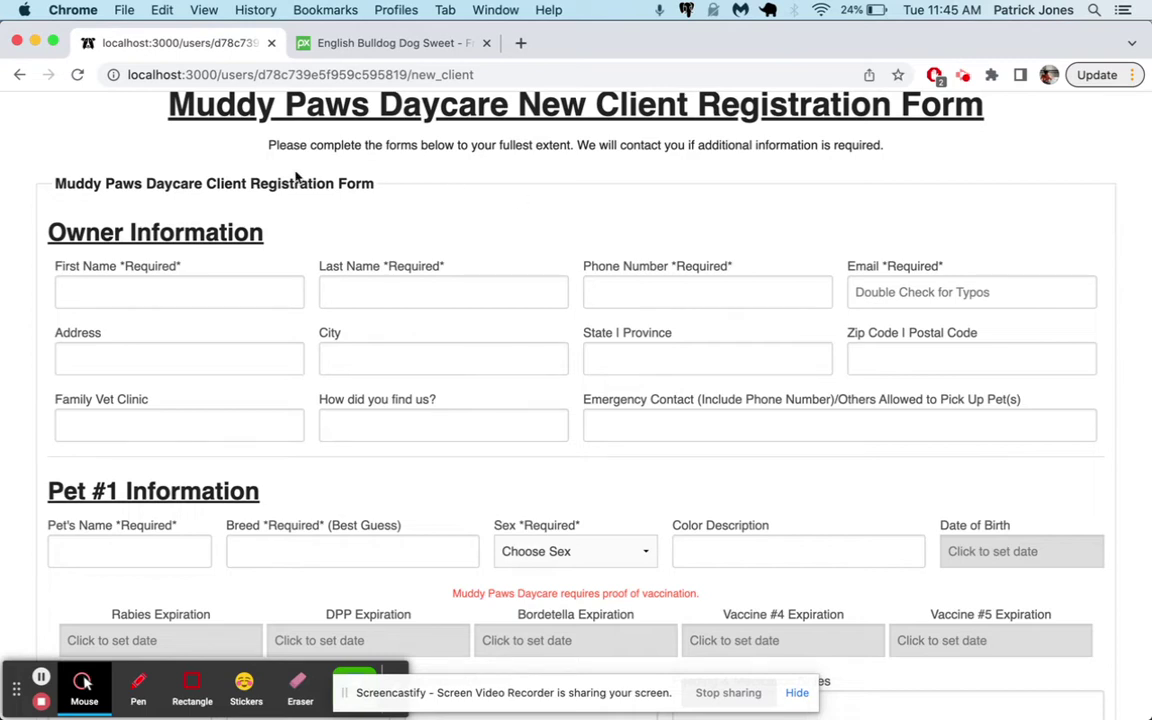
Enter the owner's first and last name, phone number and e-mail address
scroll(268, 160, "down", 2)
left_click(175, 232)
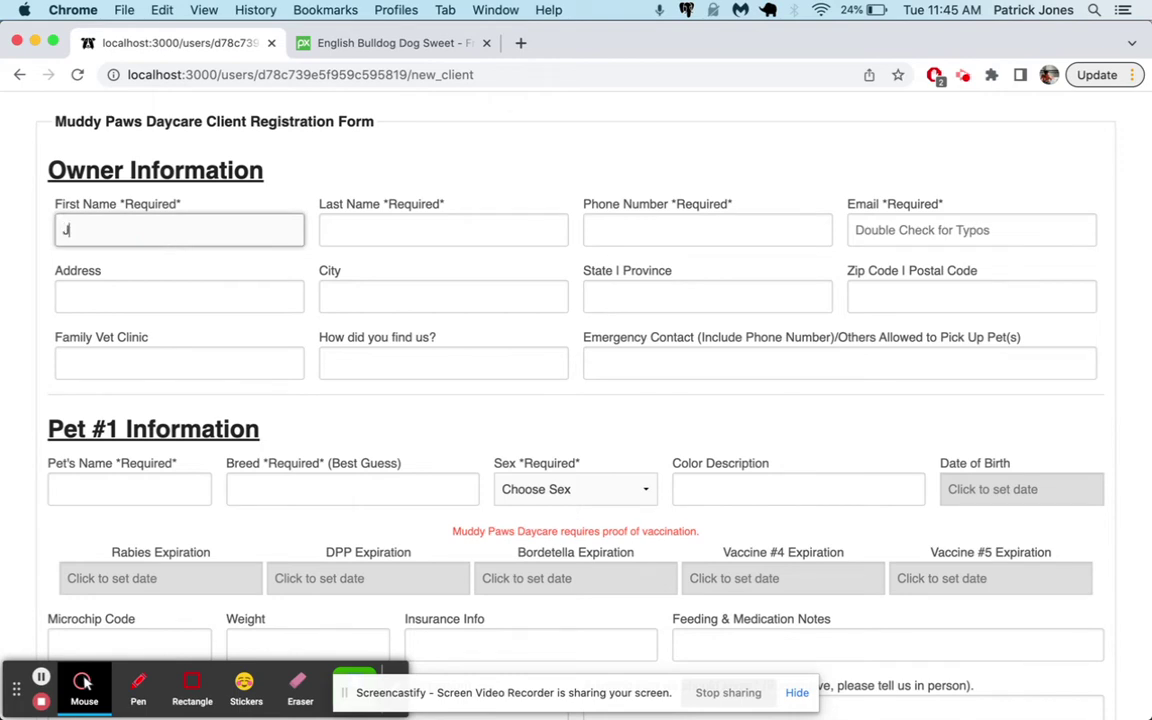
left_click(443, 230)
left_click(600, 230)
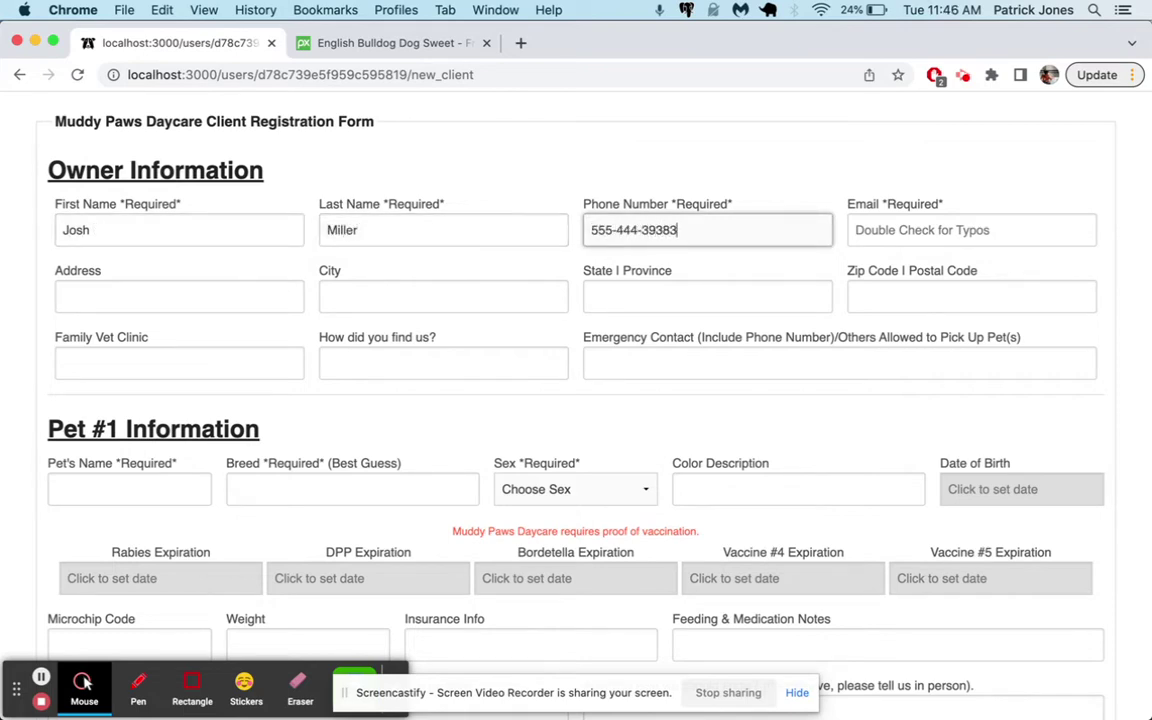
left_click(970, 230)
left_click(704, 240)
key("BackSpace")
key("Tab")
type("john_")
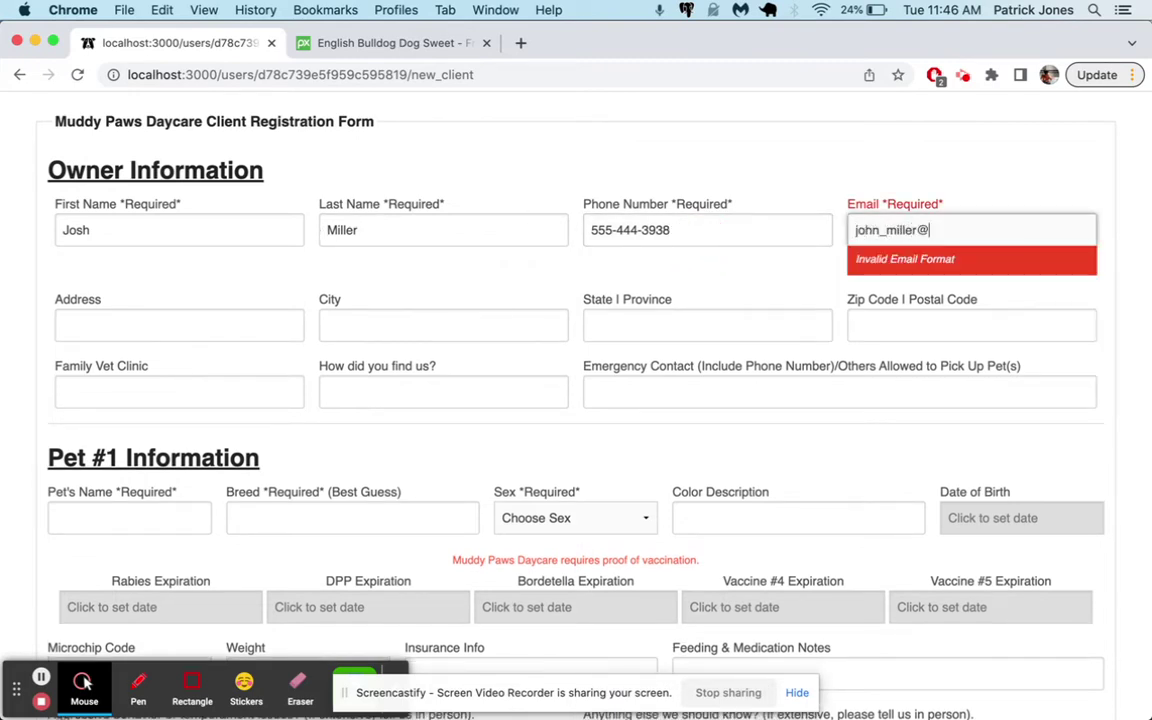
type("miller@example.com")
left_click(836, 175)
Fill in the owner's street address, city, state and zip, plus the family vet clinic and its phone
scroll(838, 175, "down", 2)
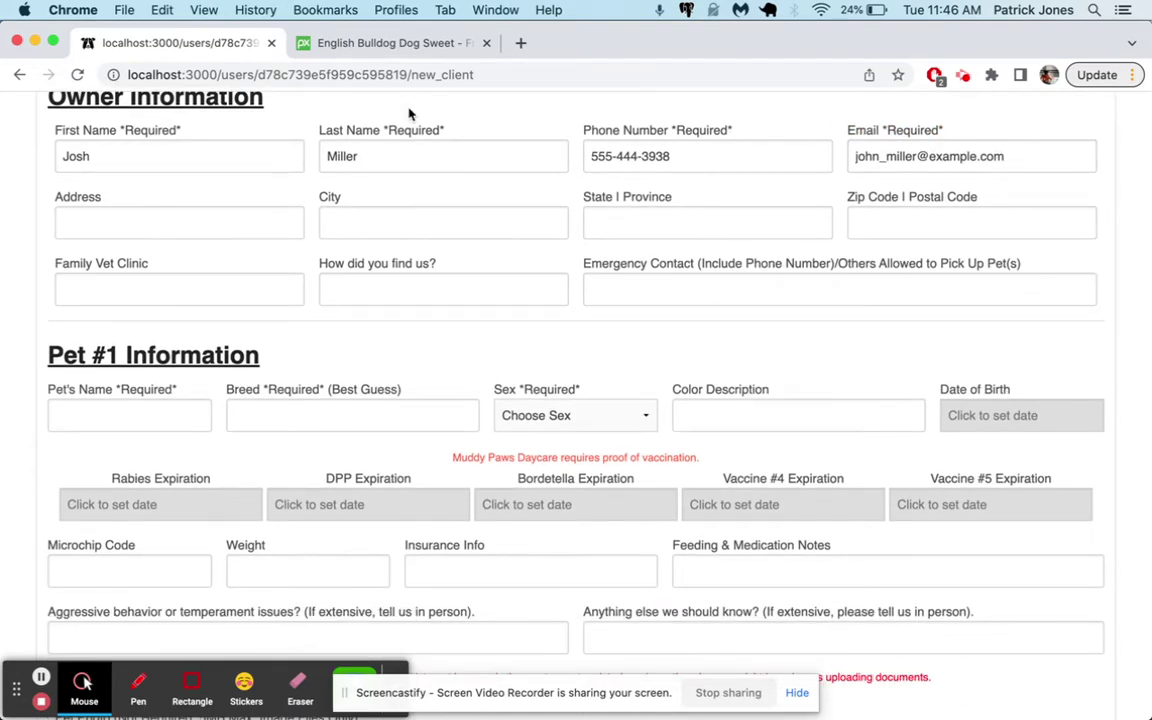
left_click(144, 226)
type("555 Dog Street")
key("Tab")
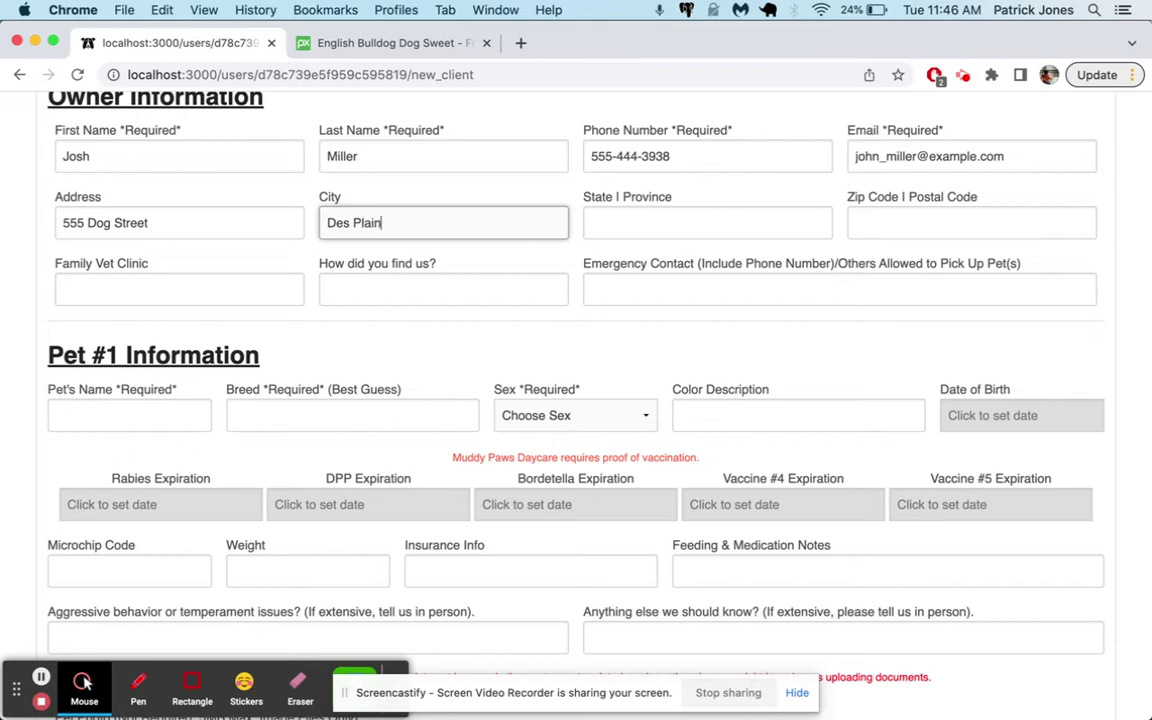
key("Tab")
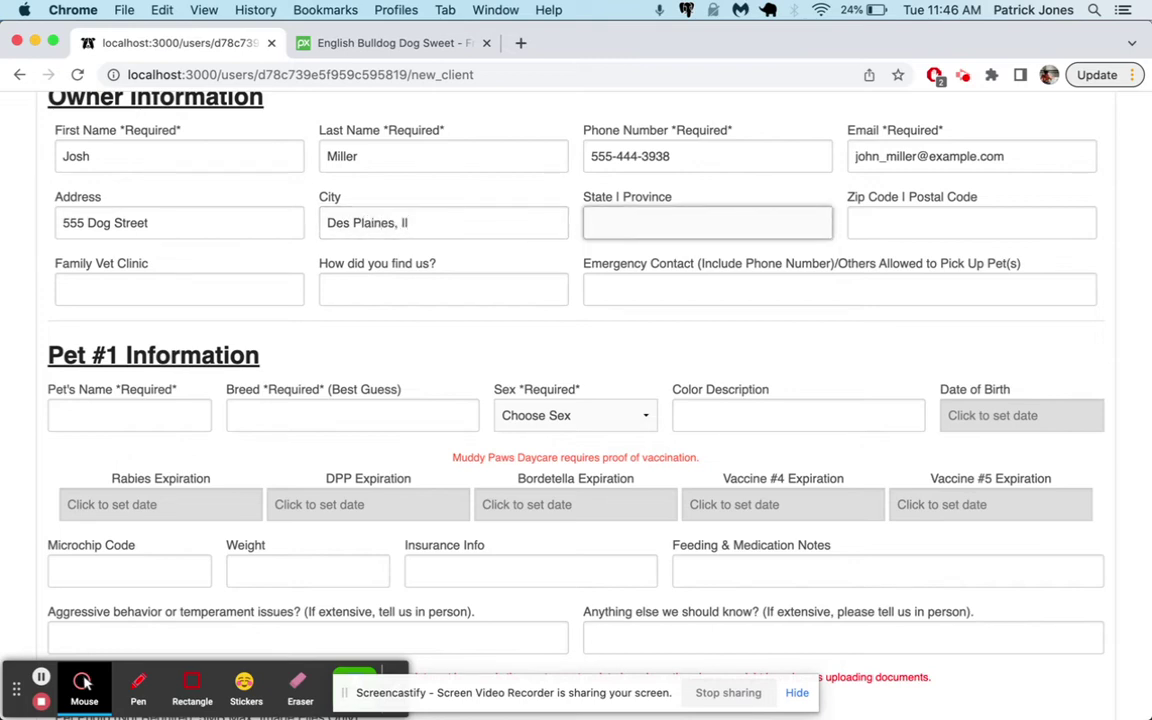
left_click(489, 229)
key("BackSpace")
key("BackSpace")
key("BackSpace")
key("BackSpace")
key("Tab")
key("Tab")
type("593")
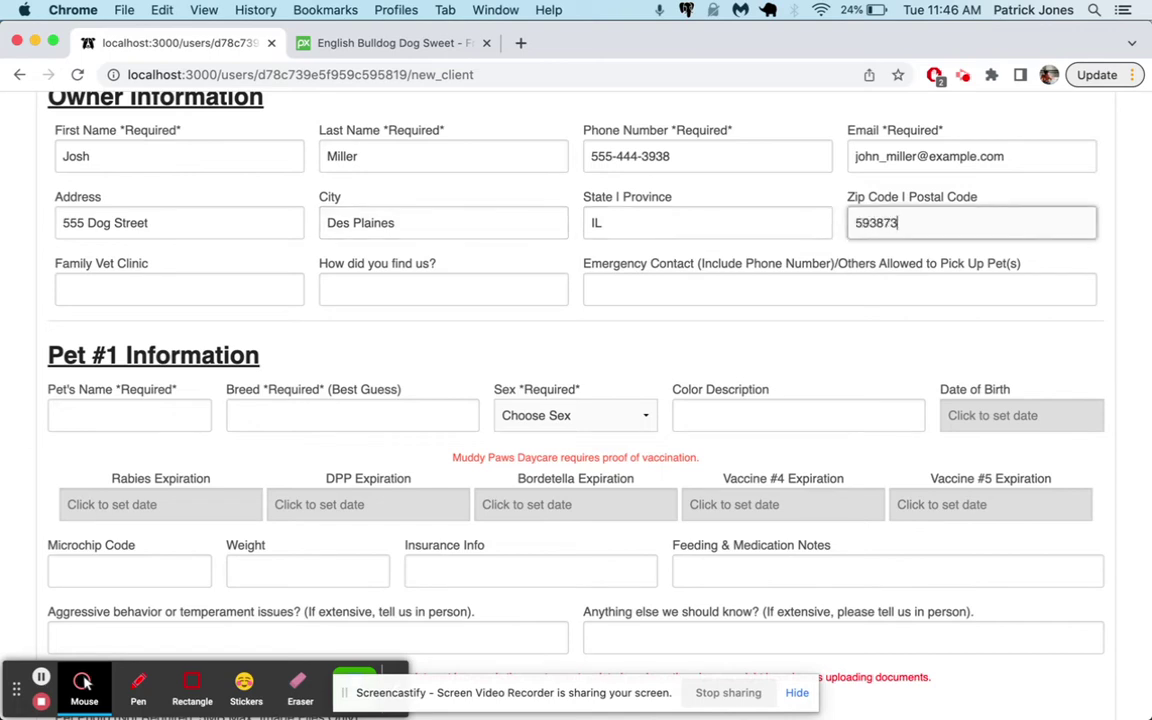
scroll(210, 320, "down", 5)
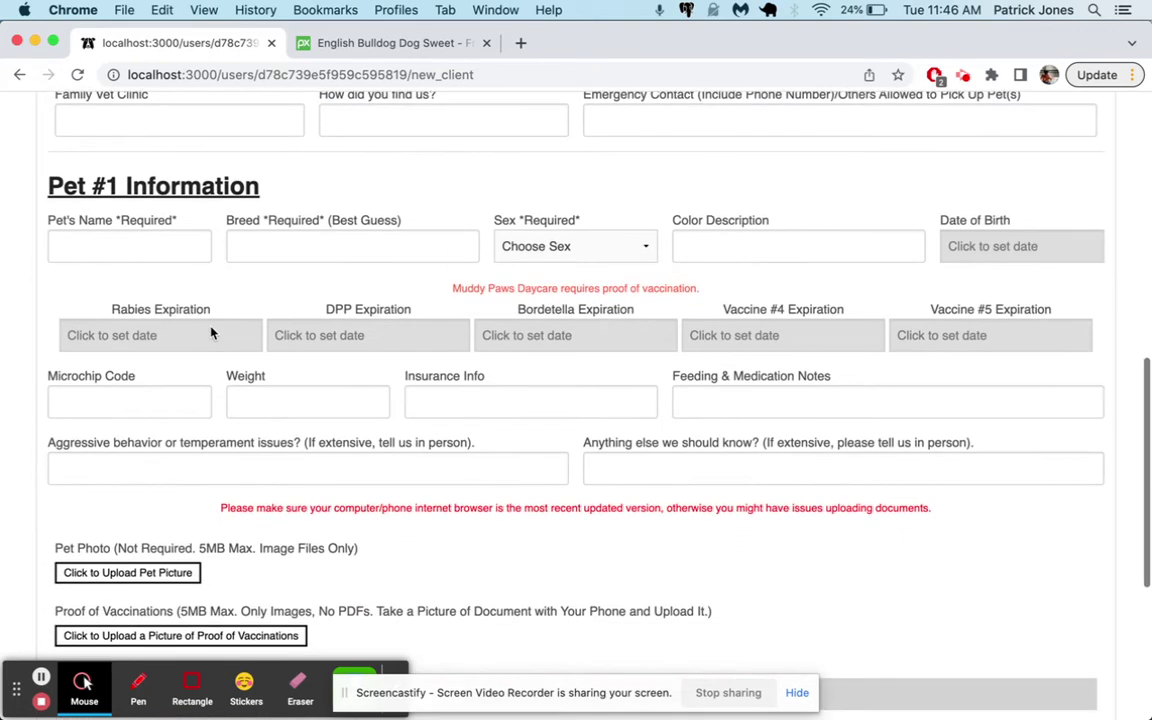
left_click(148, 117)
scroll(179, 181, "up", 3)
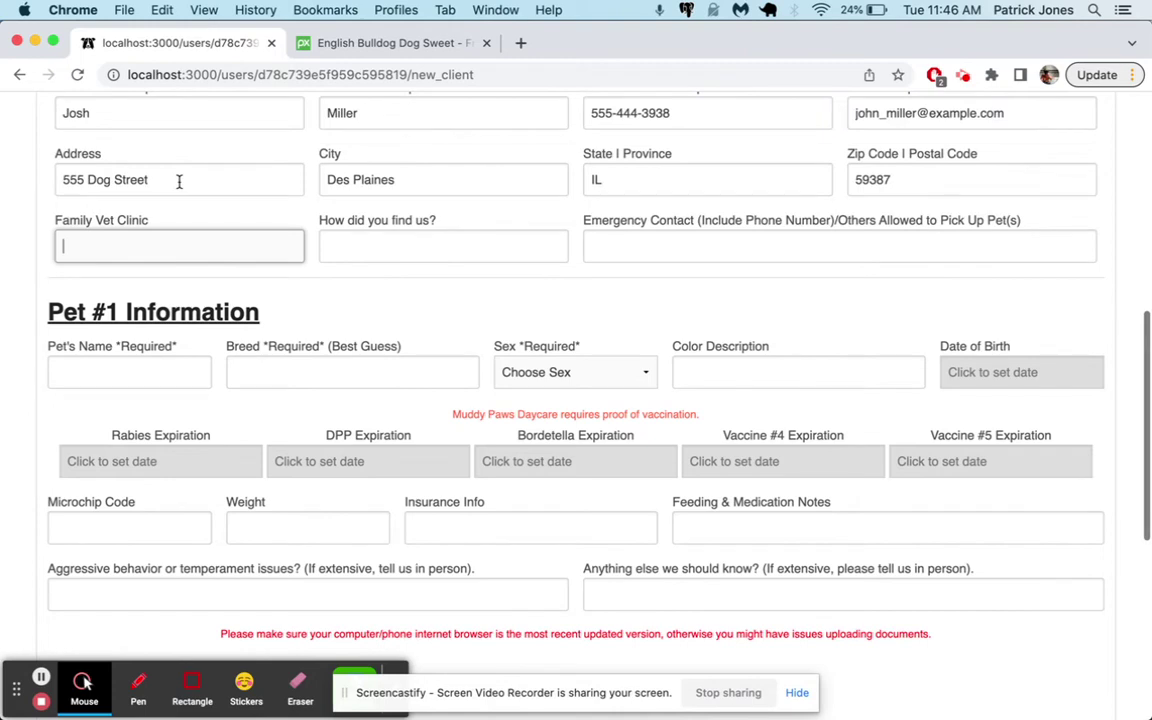
type("Hearts of Gold Vet Clinic 666-555-4444")
Enter the pet as Luna, a Spayed Female Beagle with Brindle color
scroll(275, 251, "down", 2)
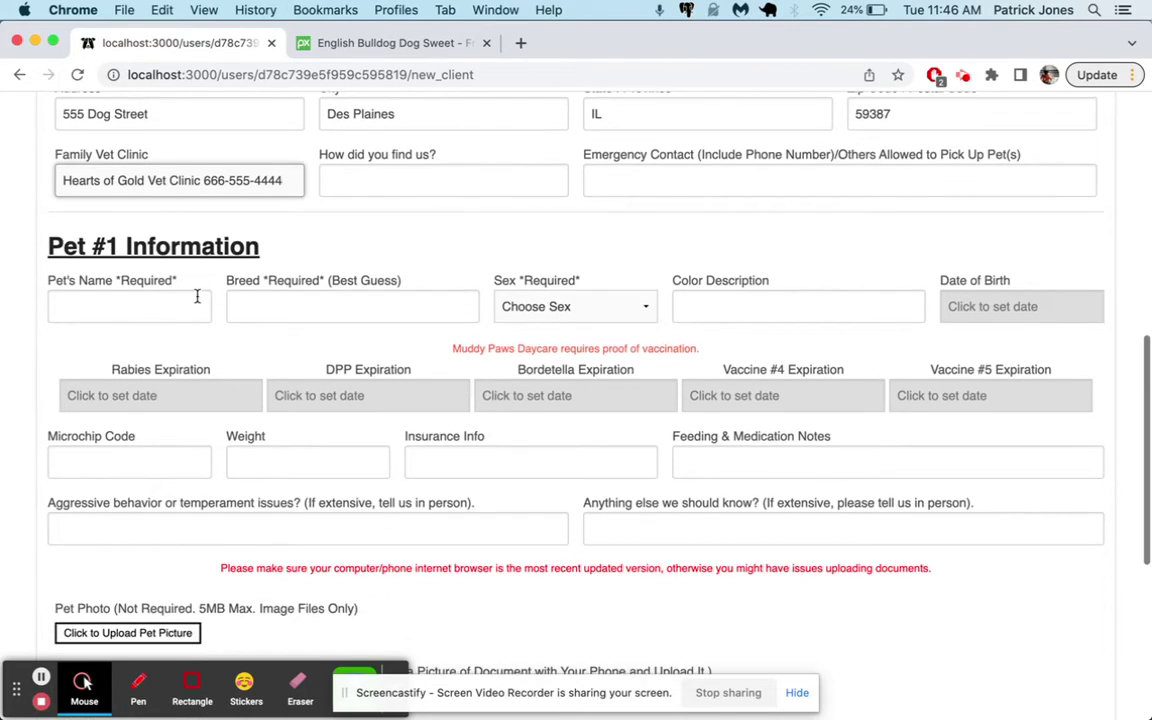
left_click(170, 307)
type("Luna")
left_click(235, 306)
type("Beagle")
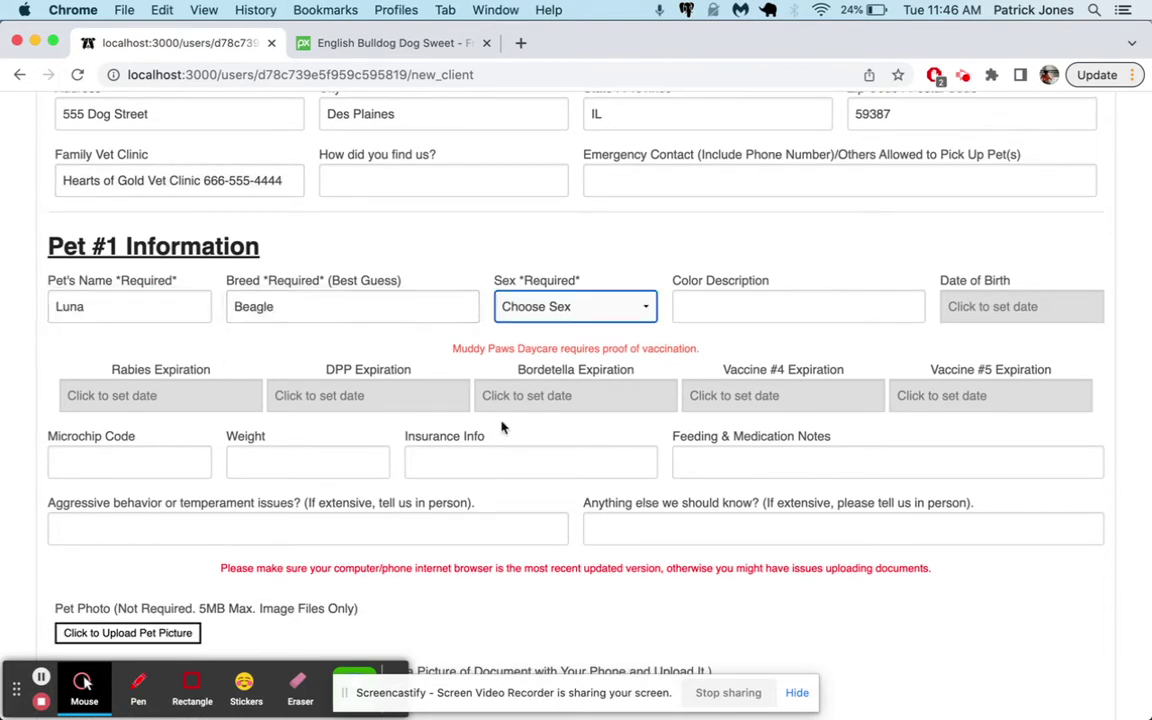
left_click(560, 306)
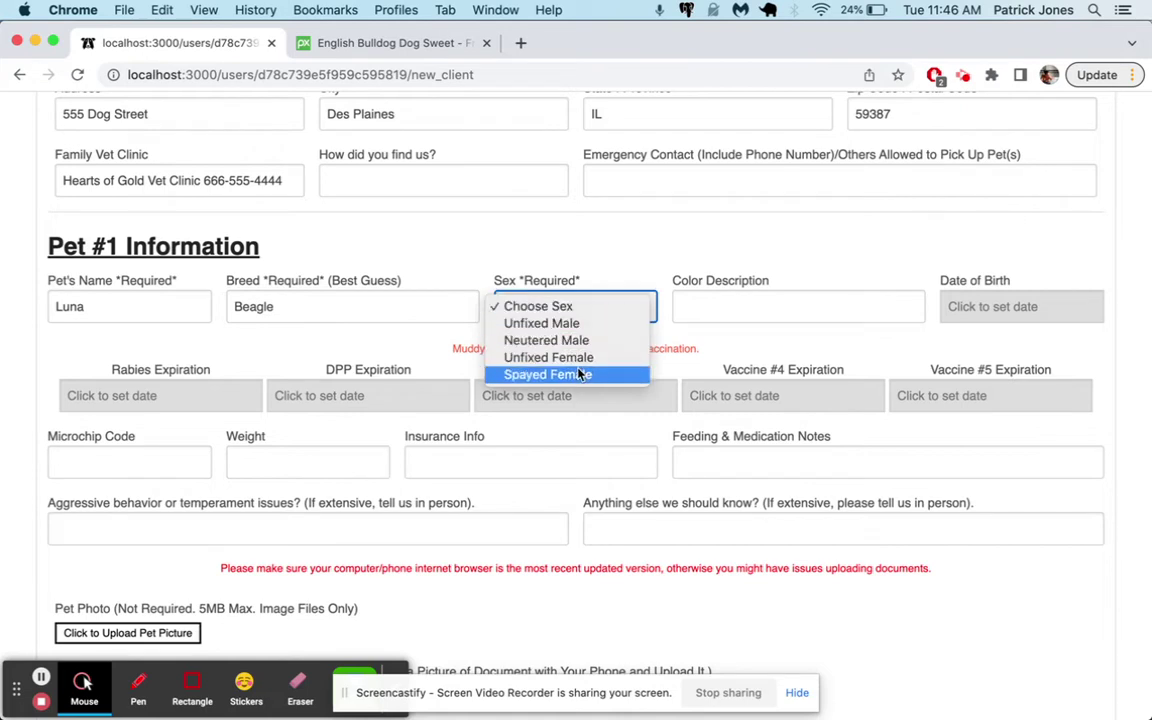
left_click(581, 374)
left_click(712, 303)
type("Brding")
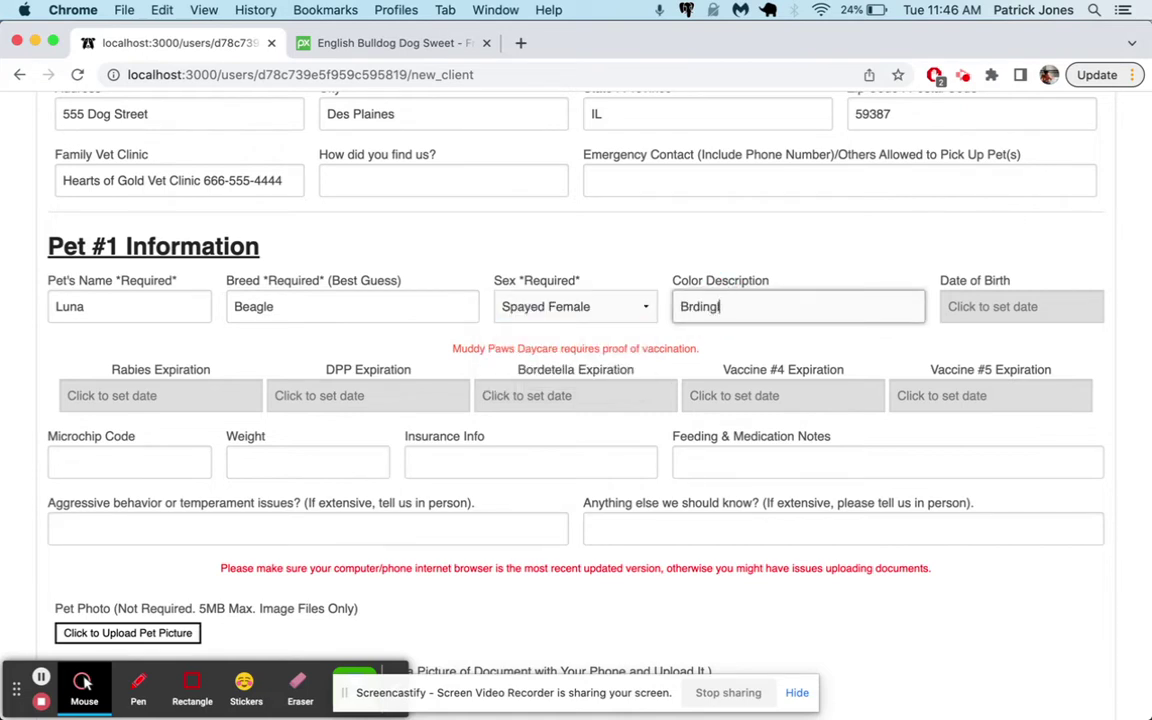
type("ng")
Set Luna's date of birth to Mar 15 2022
scroll(780, 330, "down", 2)
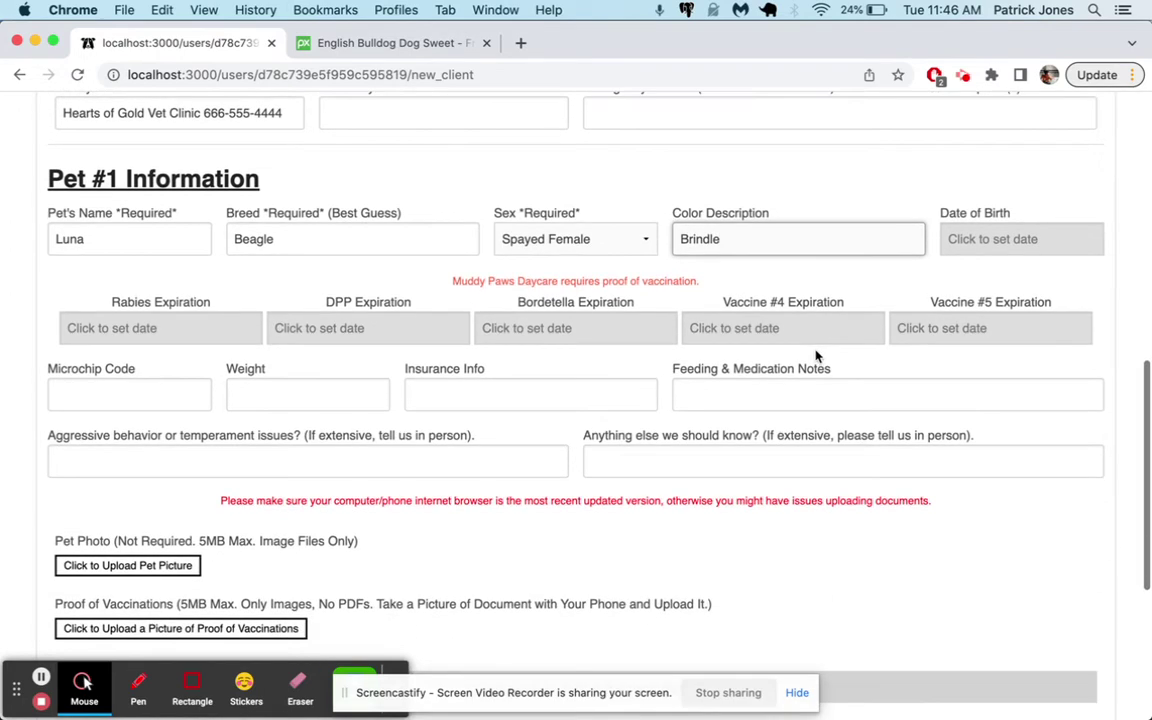
left_click(1016, 239)
left_click(926, 275)
left_click(926, 275)
left_click(926, 275)
left_click(926, 275)
left_click(926, 275)
left_click(926, 275)
left_click(926, 275)
left_click(926, 275)
left_click(1002, 398)
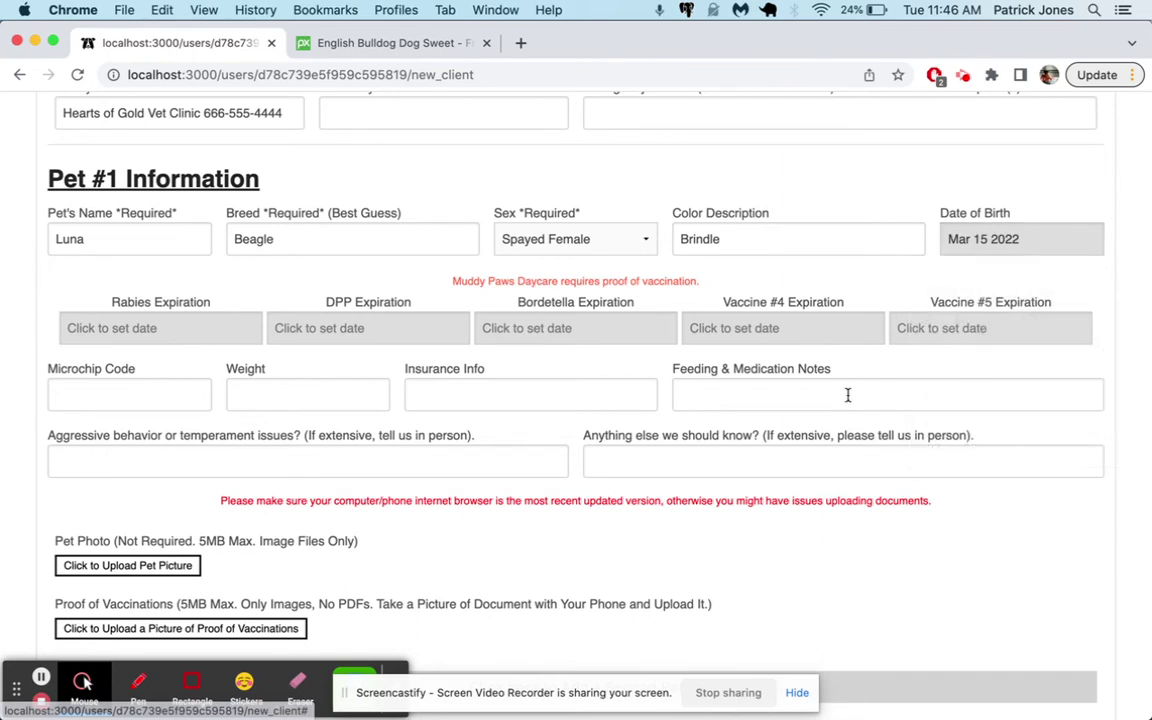
Set Rabies, DPP and Bordetella expirations to Nov 22, Nov 15 and Nov 1 2022
scroll(625, 430, "down", 2)
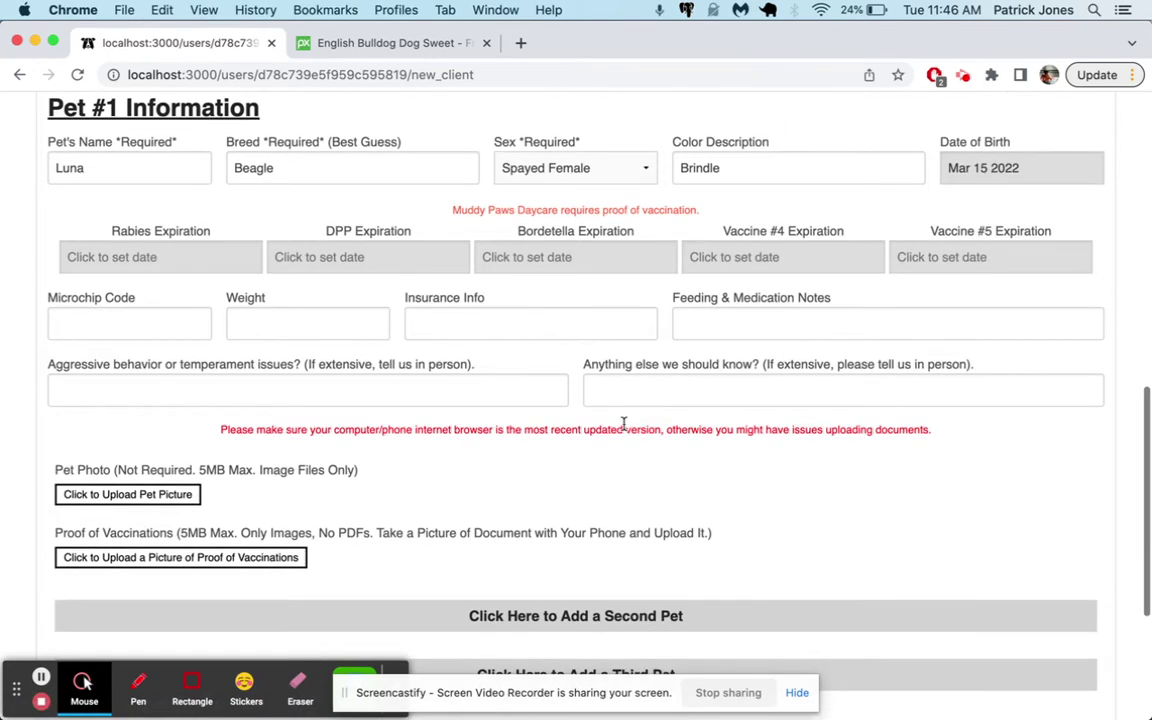
left_click(110, 252)
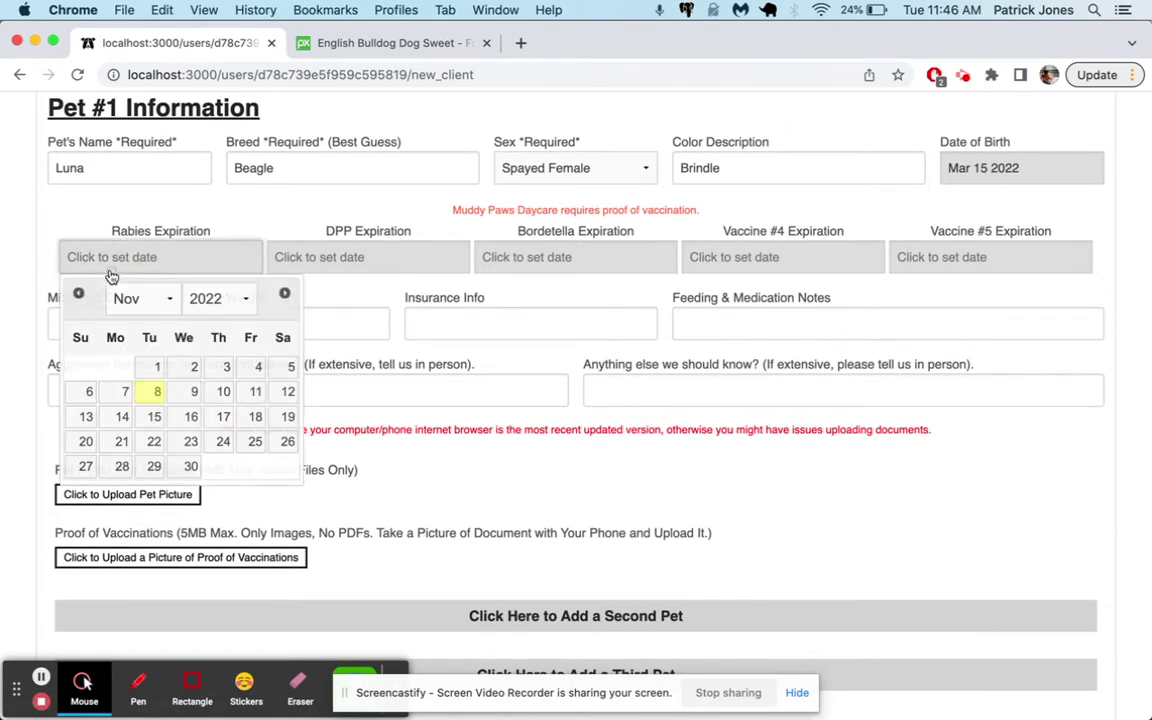
left_click(154, 441)
left_click(352, 262)
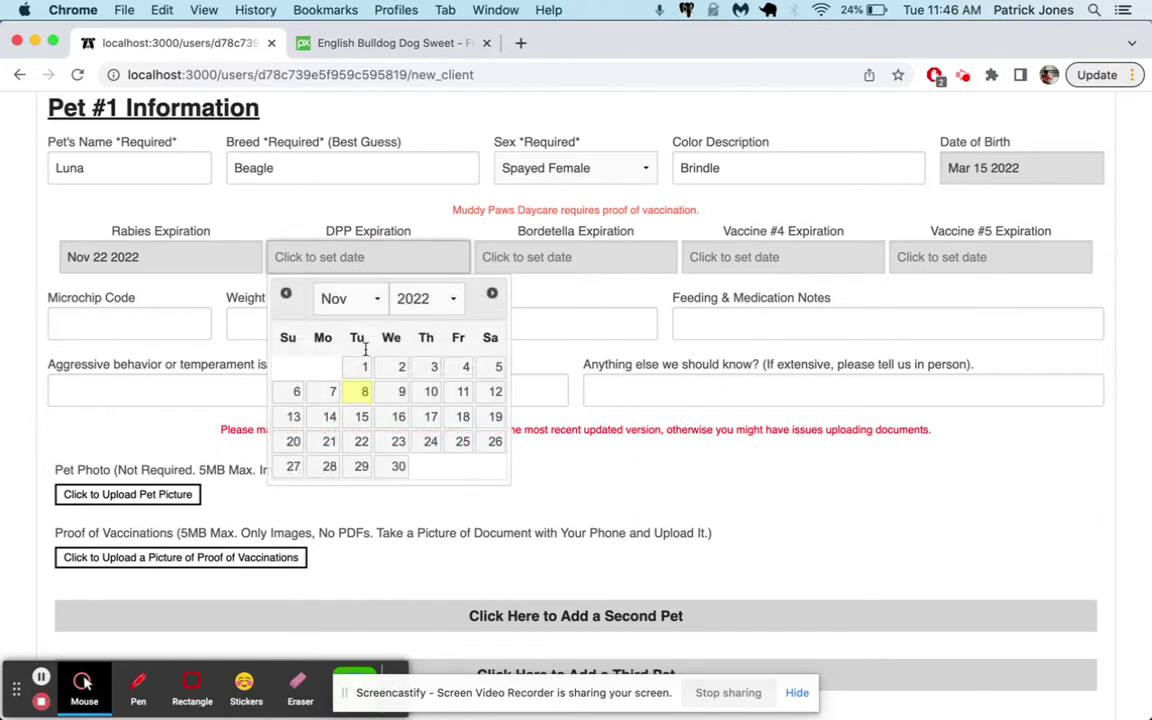
left_click(362, 415)
left_click(556, 257)
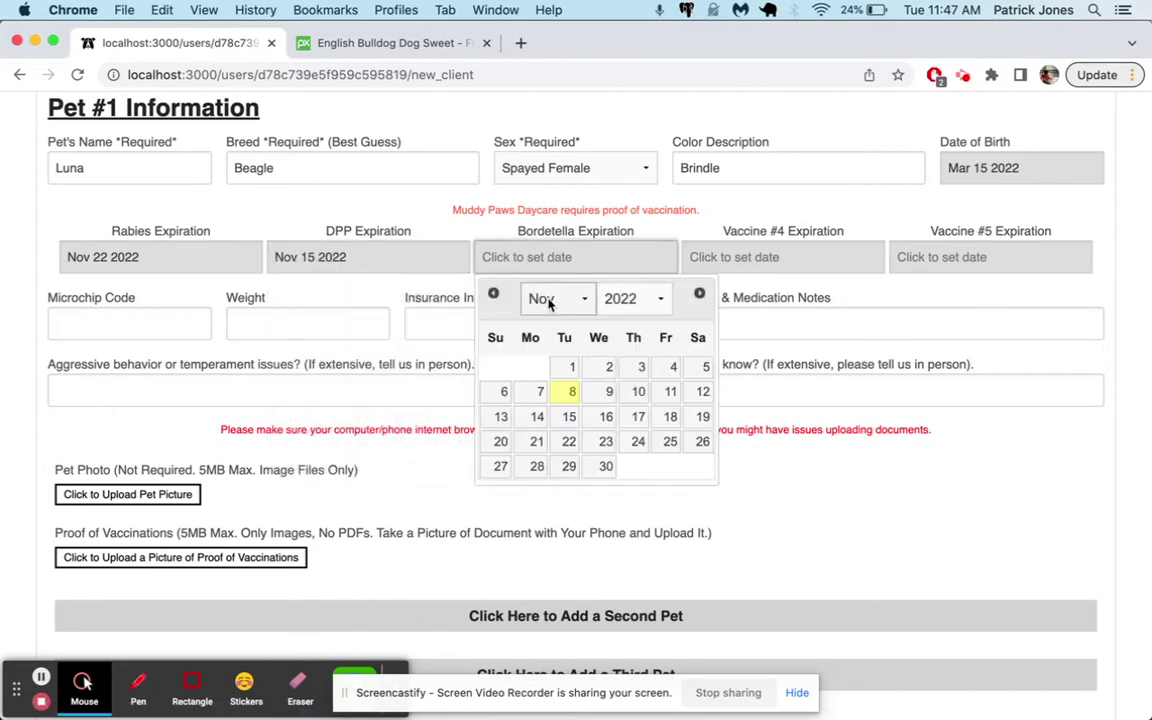
left_click(567, 366)
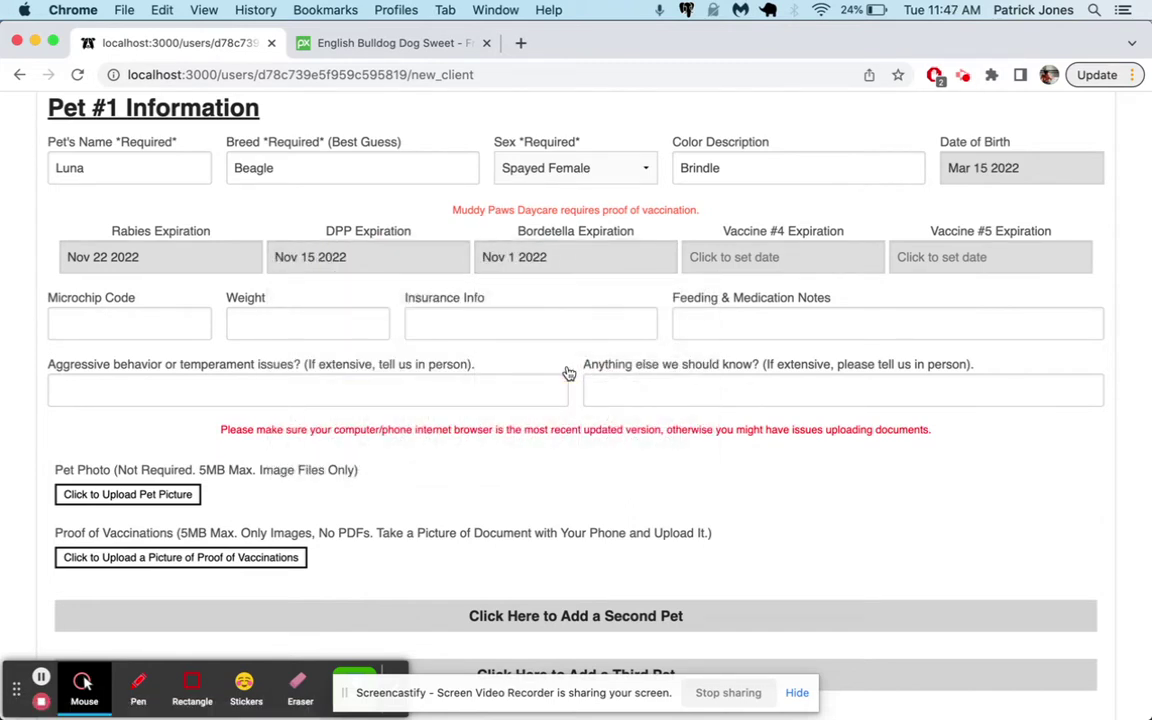
Add feeding notes 'She needs a snack around' and aggressive-behavior notes 'She gets territorial around'
left_click(744, 327)
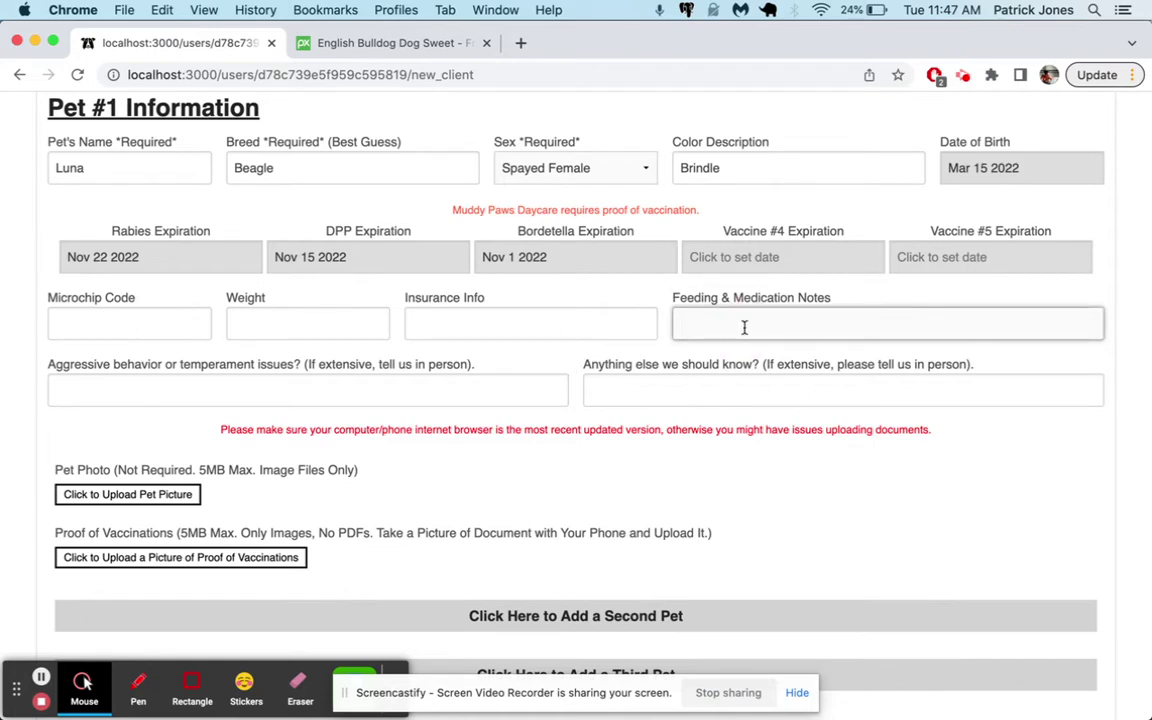
type("She needs a snack around 2pm.")
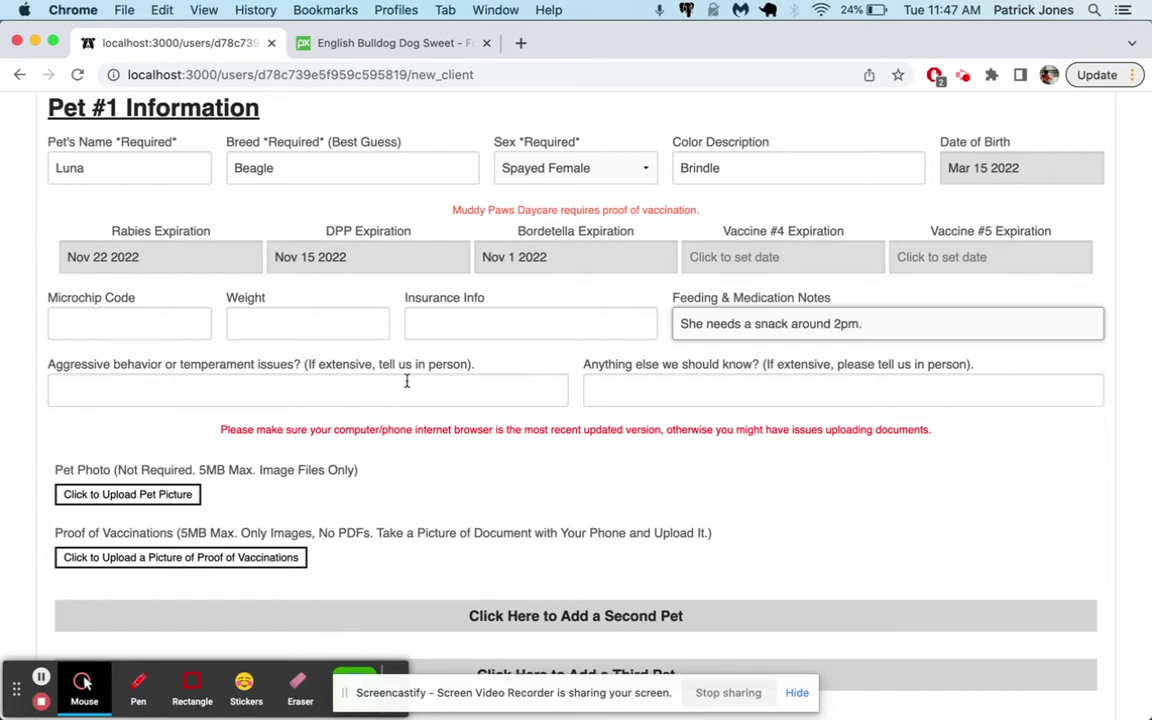
left_click(330, 386)
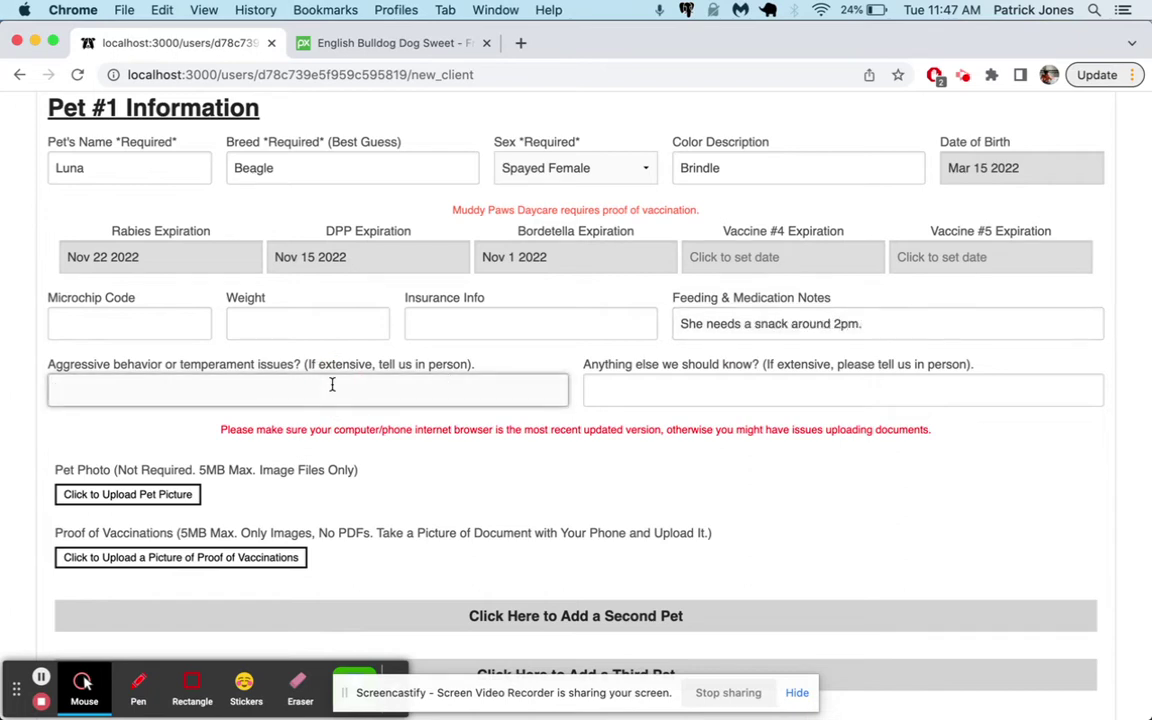
type("She gets territorial around smaller dogs")
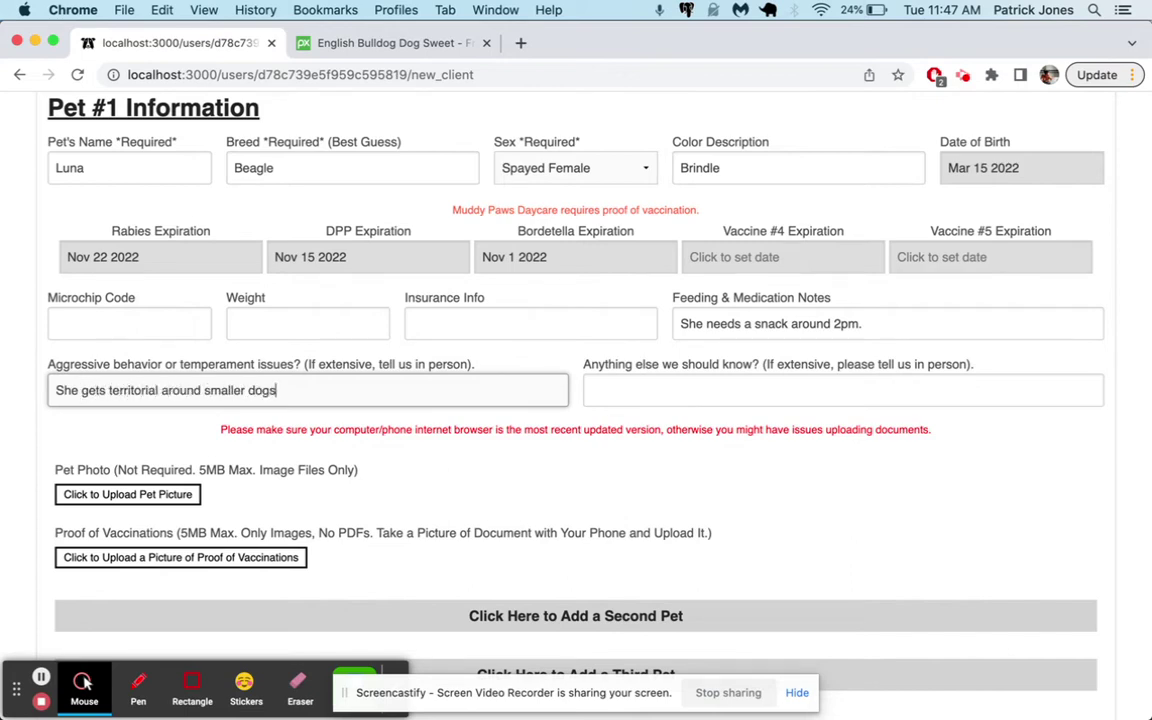
scroll(426, 393, "down", 2)
scroll(426, 400, "down", 1)
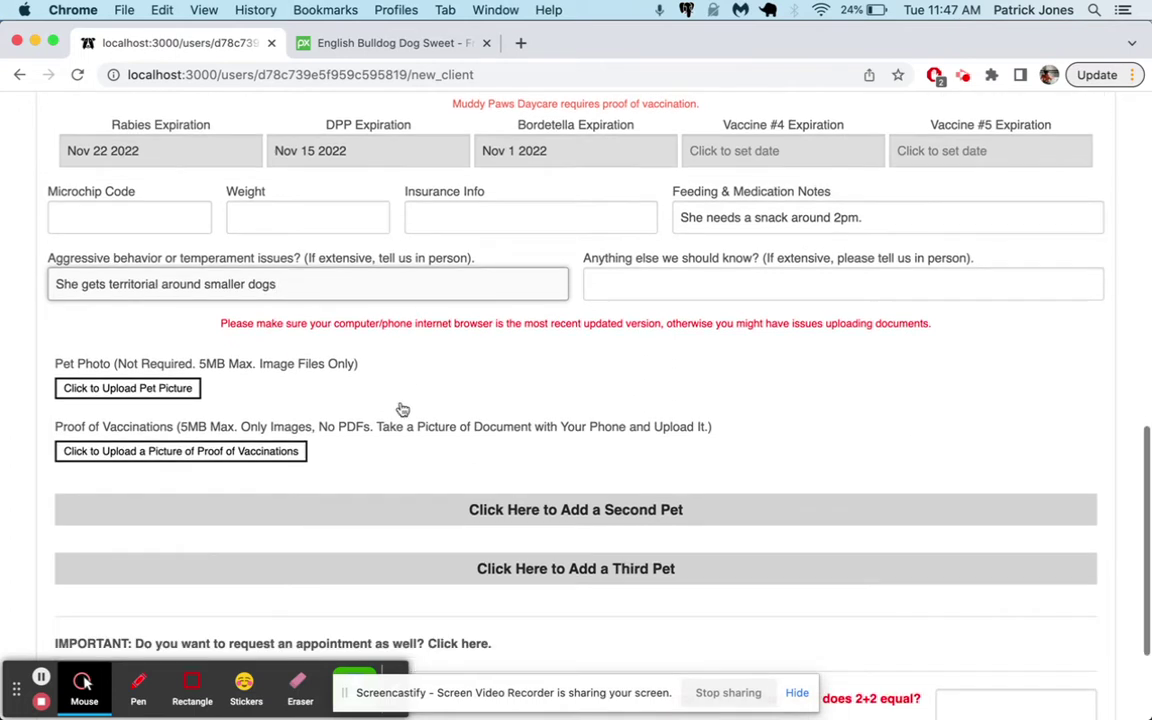
Upload beagle-puppy.jpeg as Luna's pet picture, cropped around the puppy's face
left_click(180, 382)
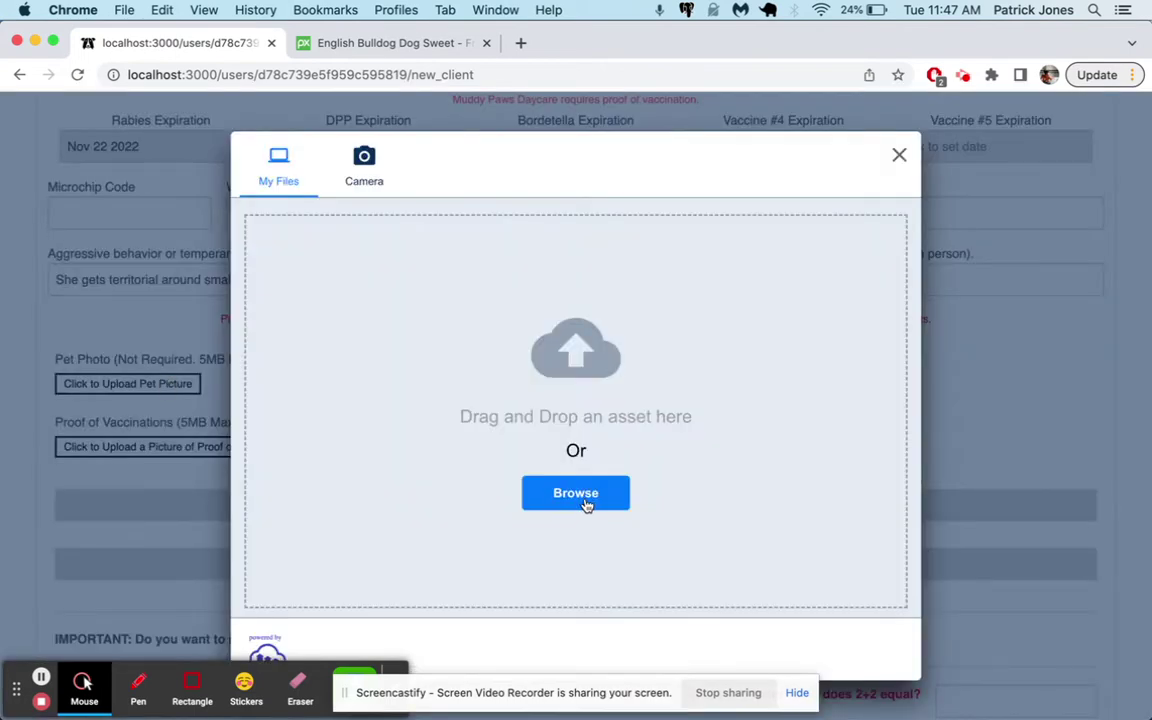
left_click(587, 504)
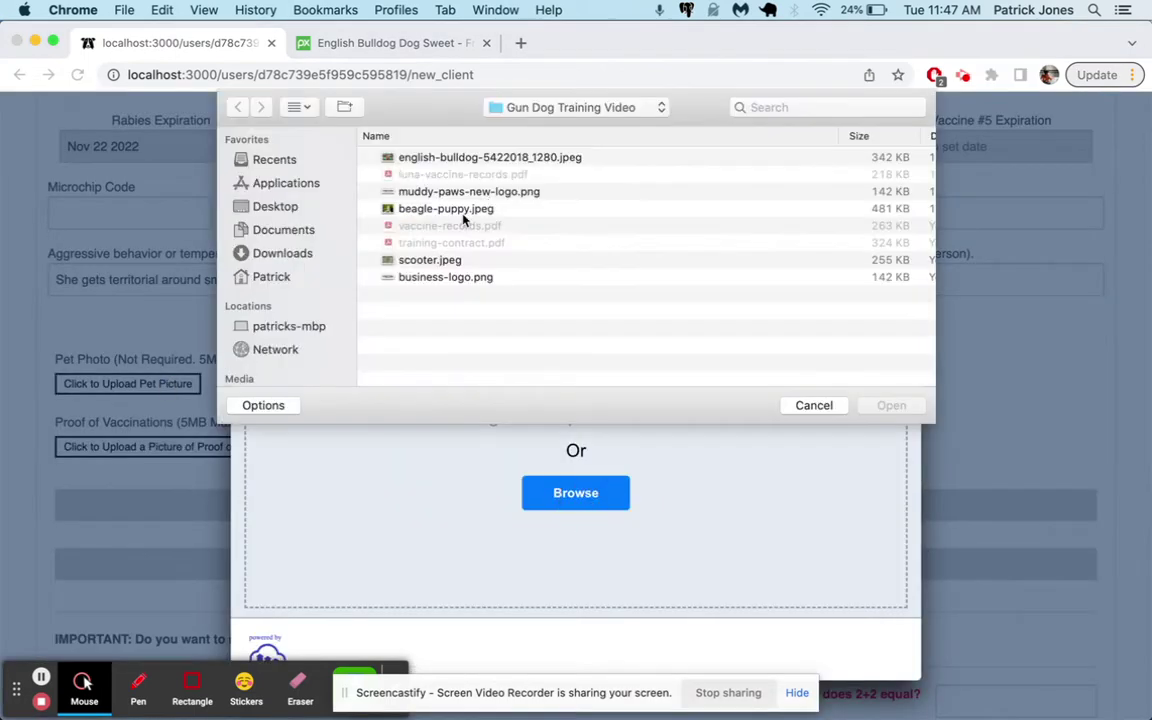
left_click(463, 212)
left_click(891, 406)
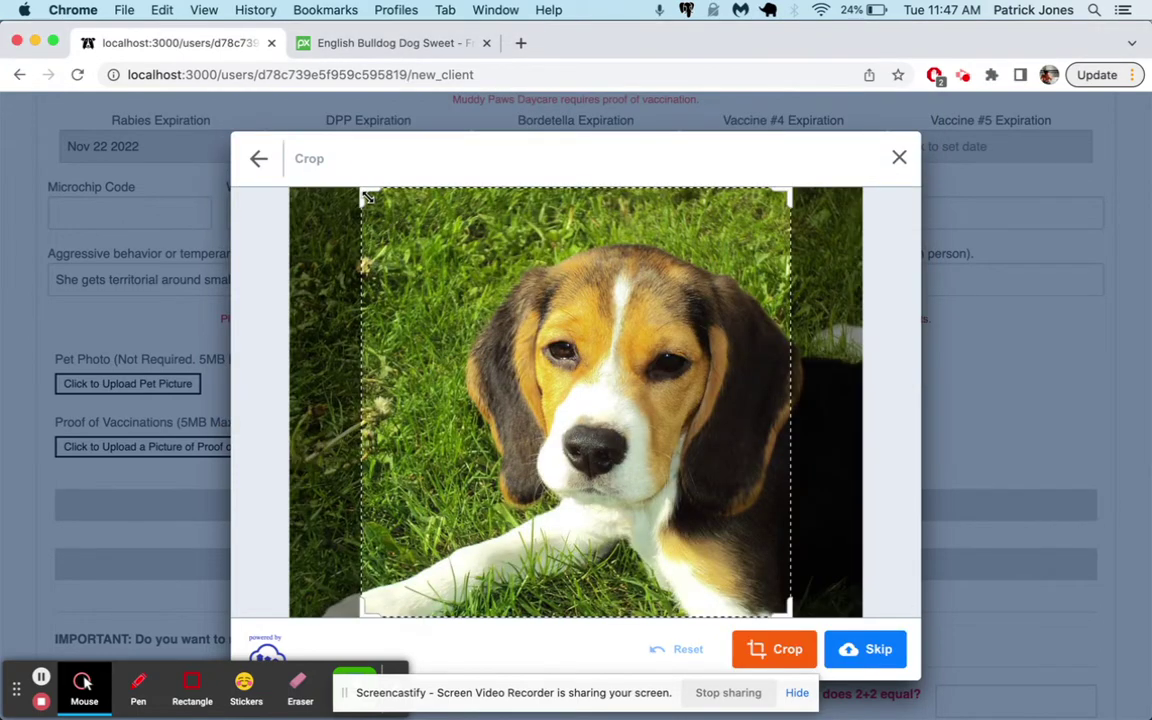
left_click_drag(362, 190, 458, 247)
left_click_drag(539, 275, 539, 209)
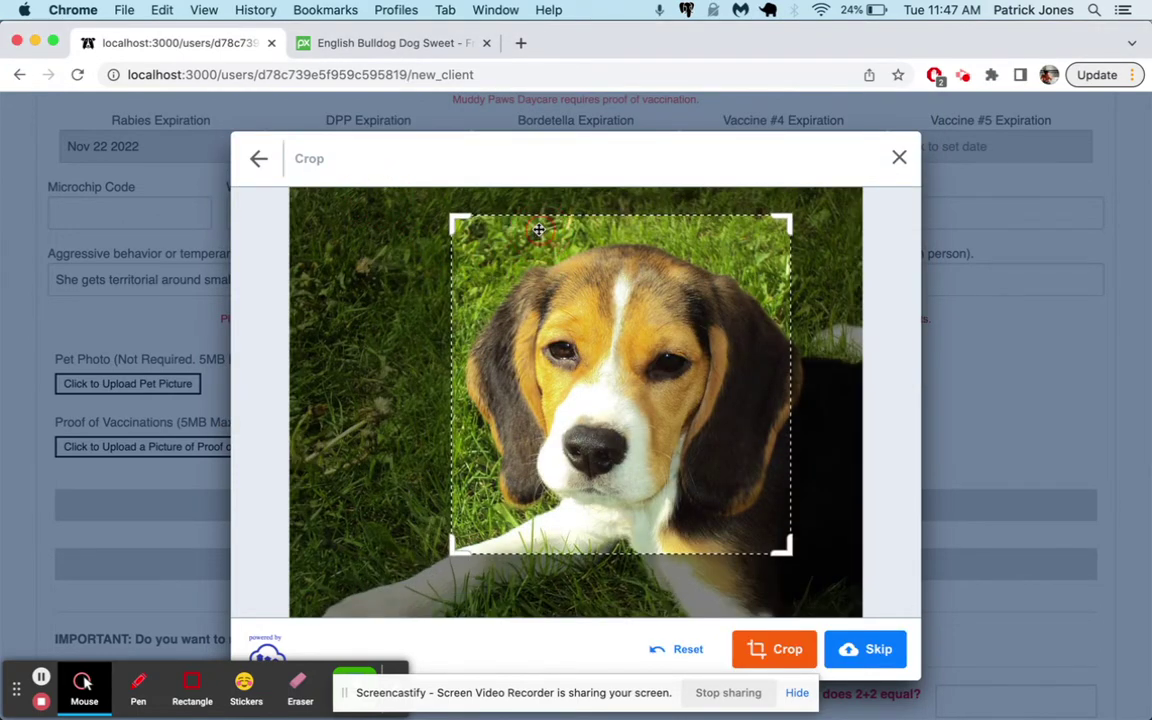
left_click(787, 650)
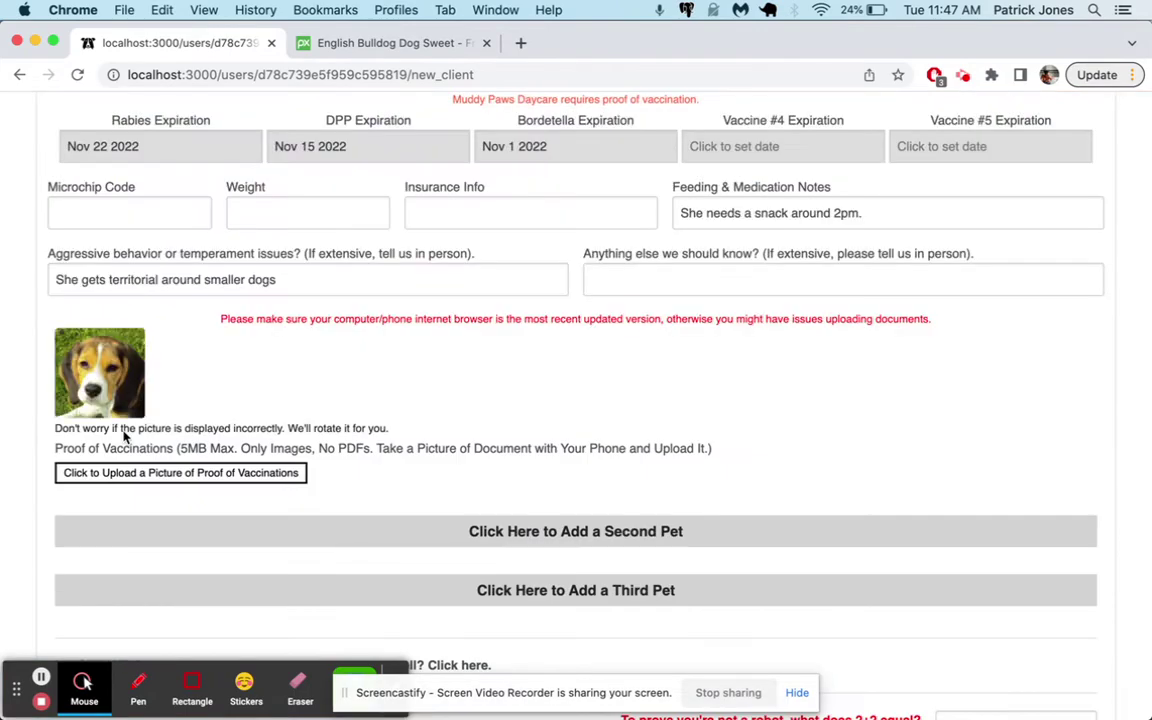
Cancel the proof-of-vaccinations upload and switch to the VACCINE RECORDS drawing in Graphic
scroll(118, 300, "down", 2)
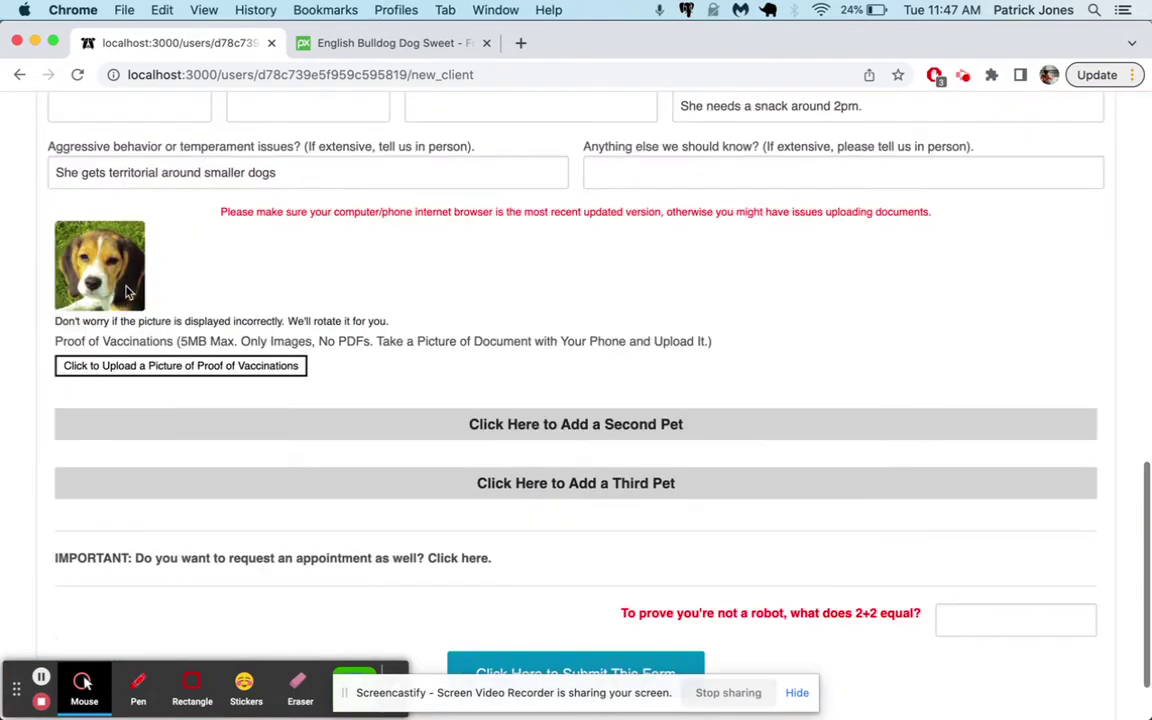
left_click(228, 368)
left_click(577, 500)
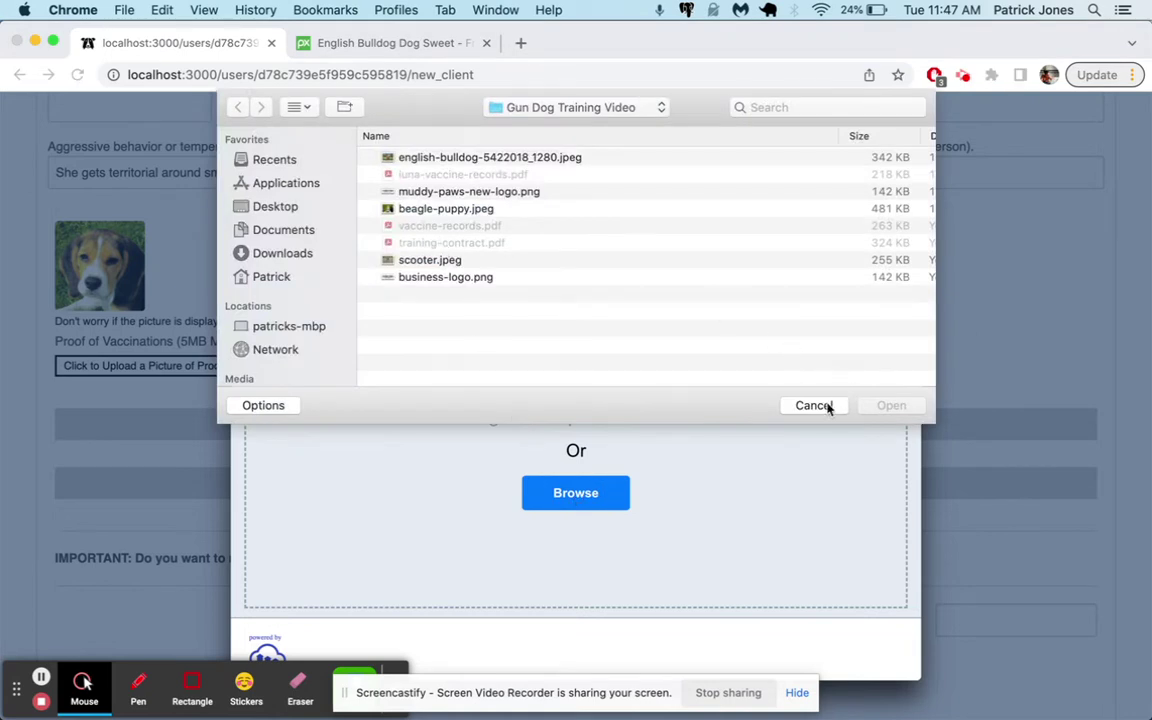
left_click(814, 406)
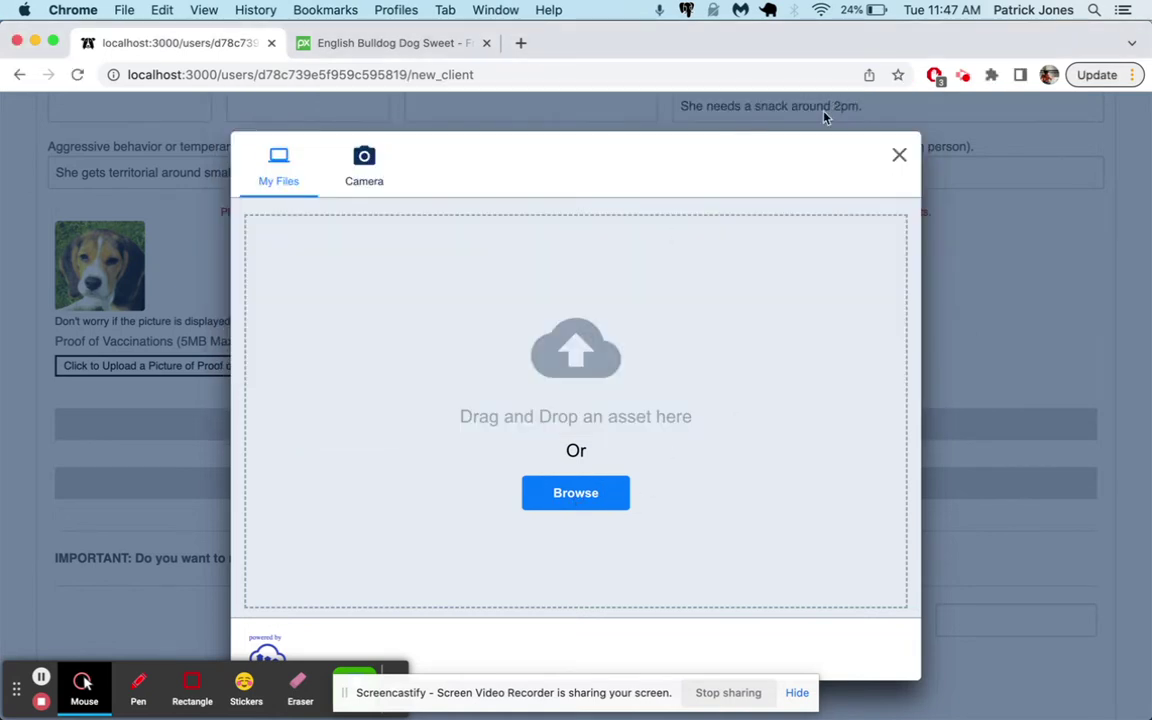
left_click(899, 155)
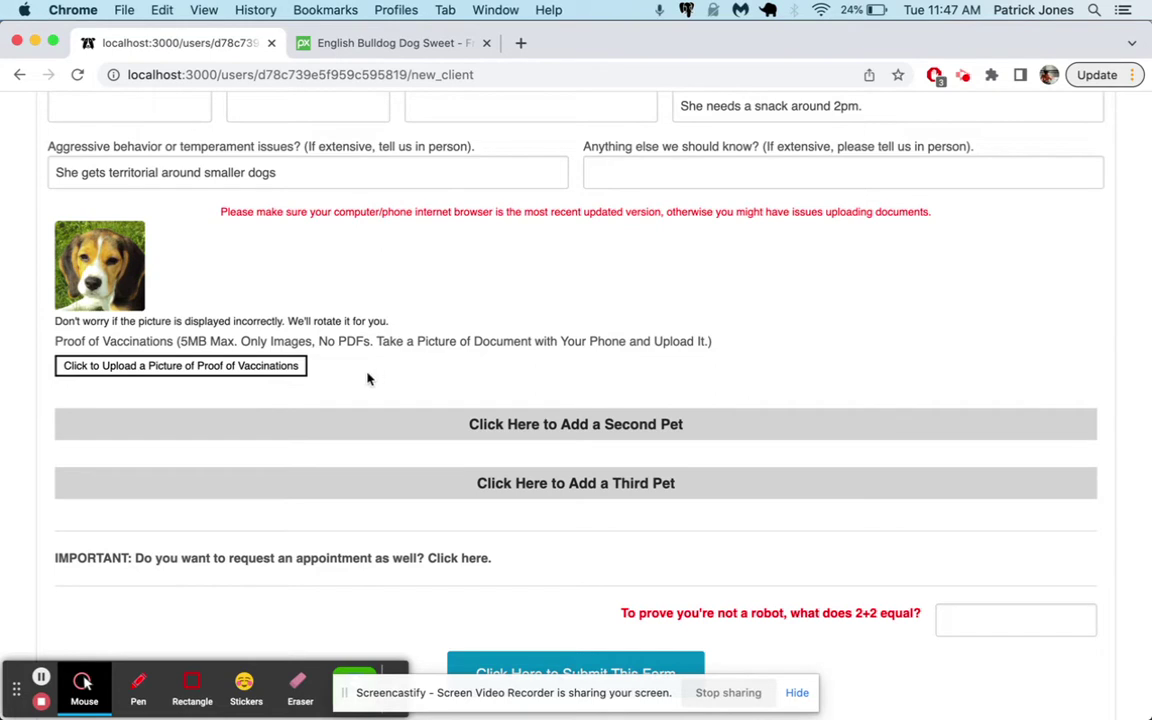
mouse_move(660, 705)
left_click(656, 668)
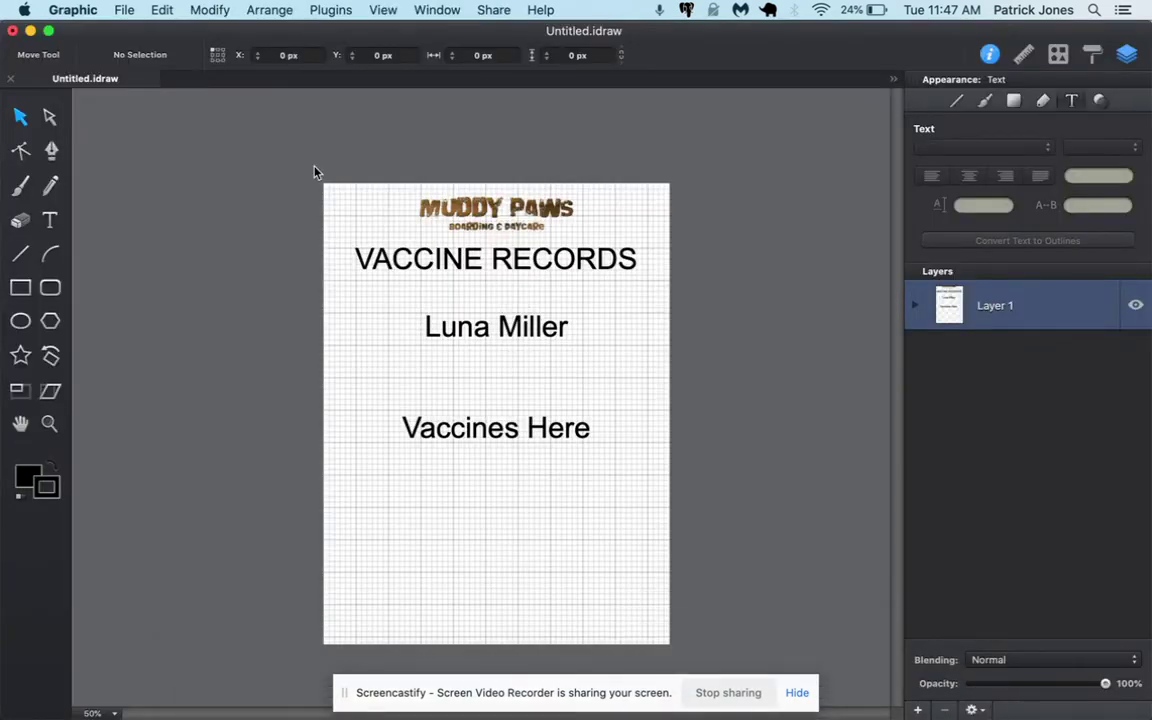
Export the whole vaccine records page as a PNG named luna-vaccines
left_click_drag(297, 162, 701, 662)
key("super+e")
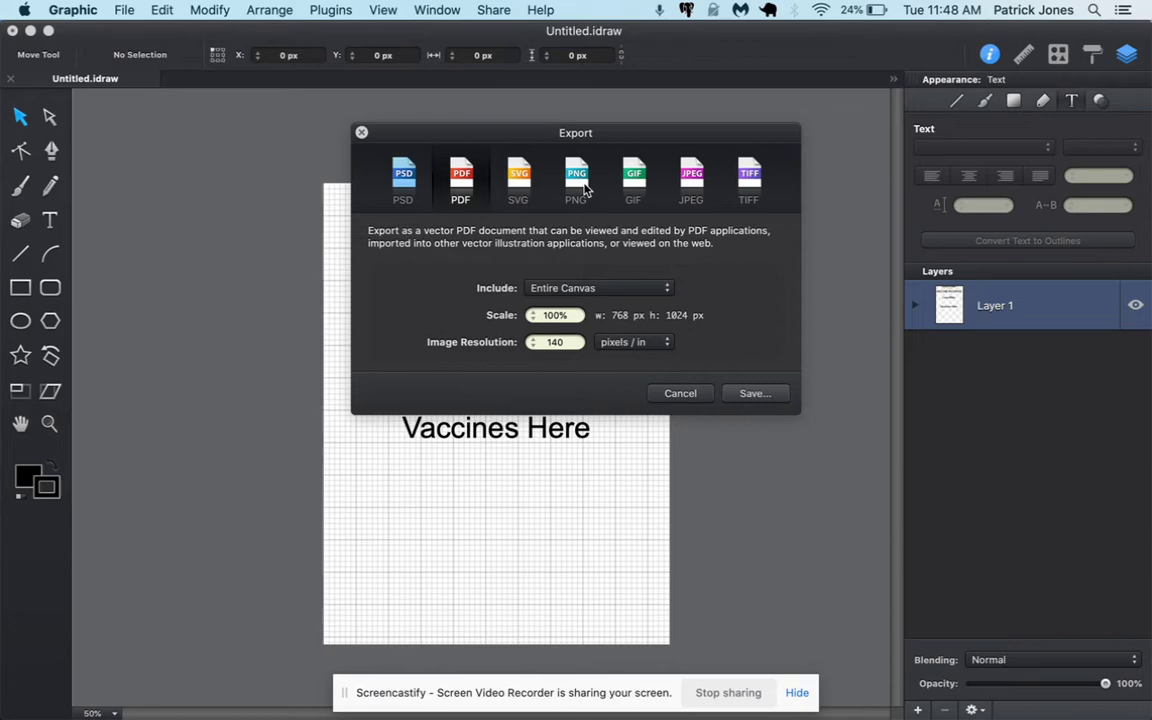
left_click(577, 175)
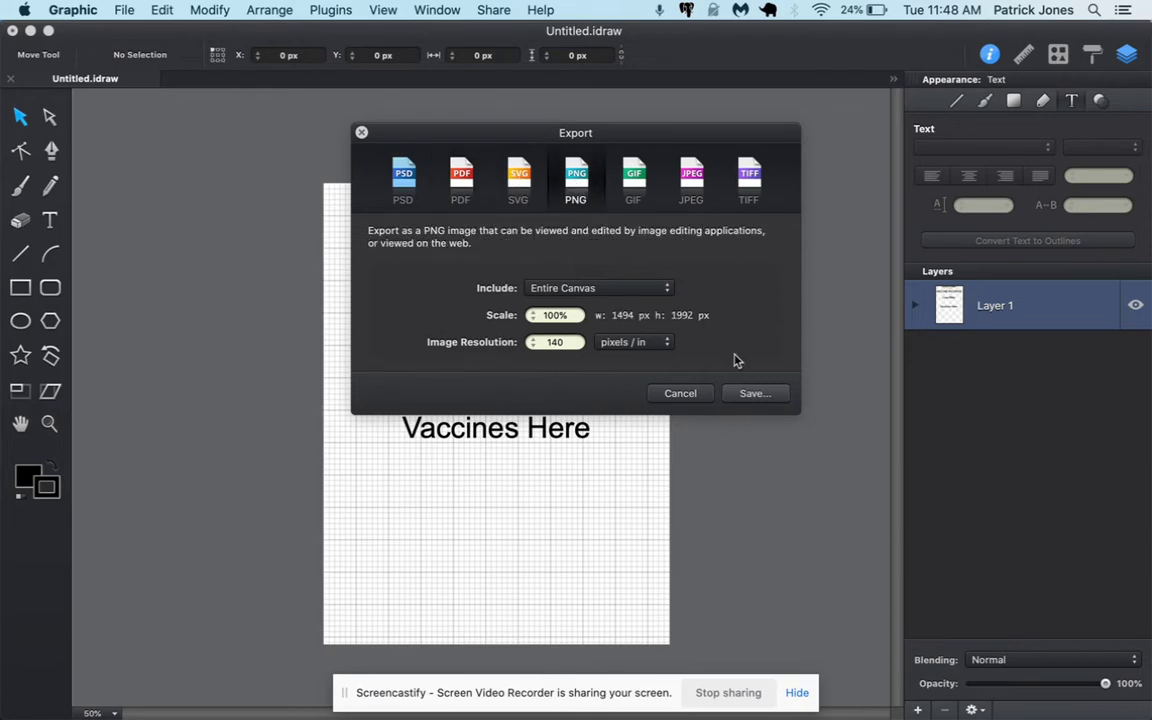
left_click(752, 394)
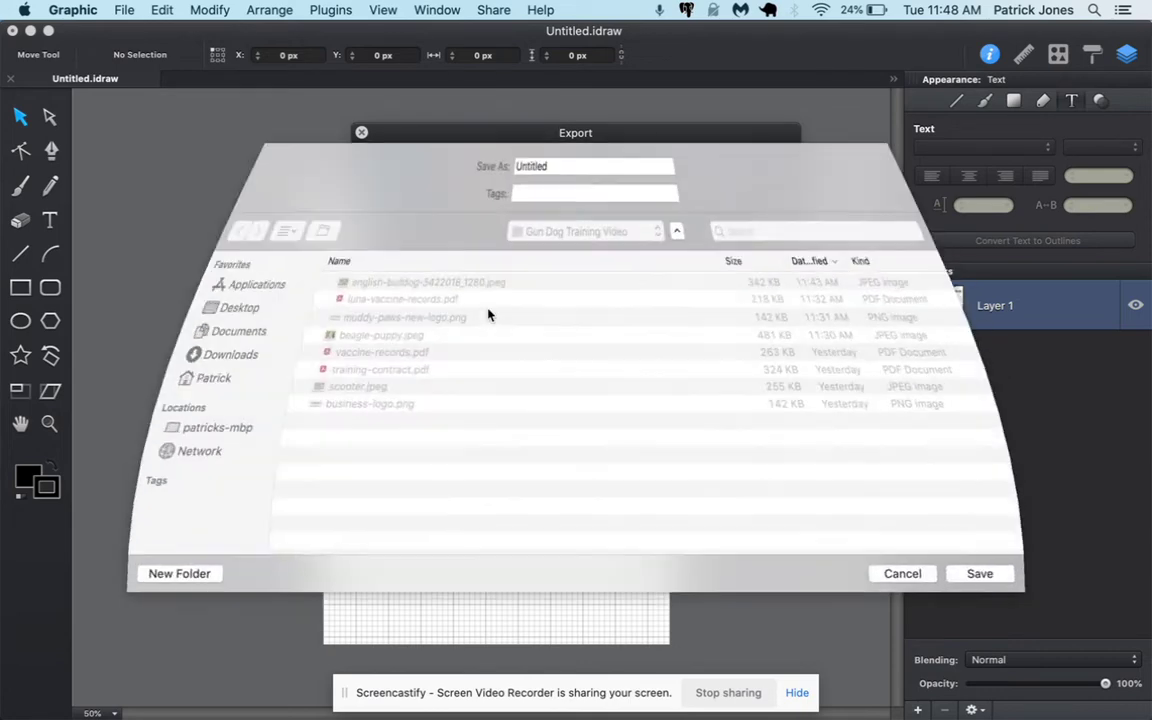
type("luna-")
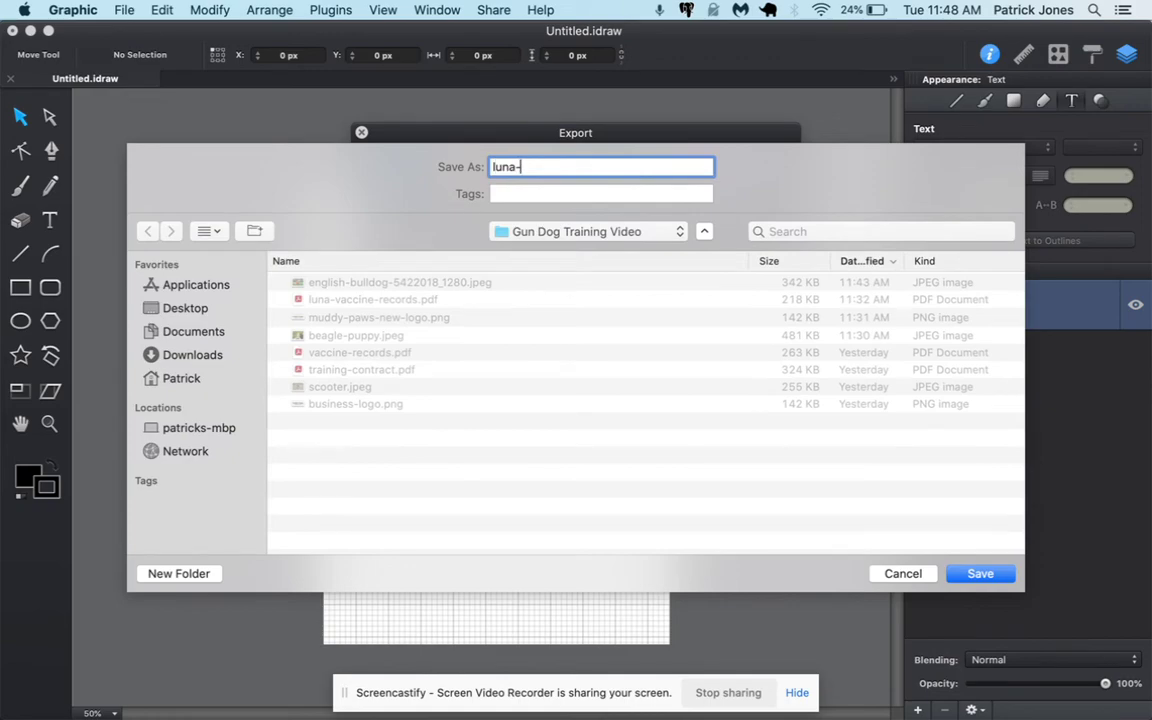
type("vaccines")
key("Return")
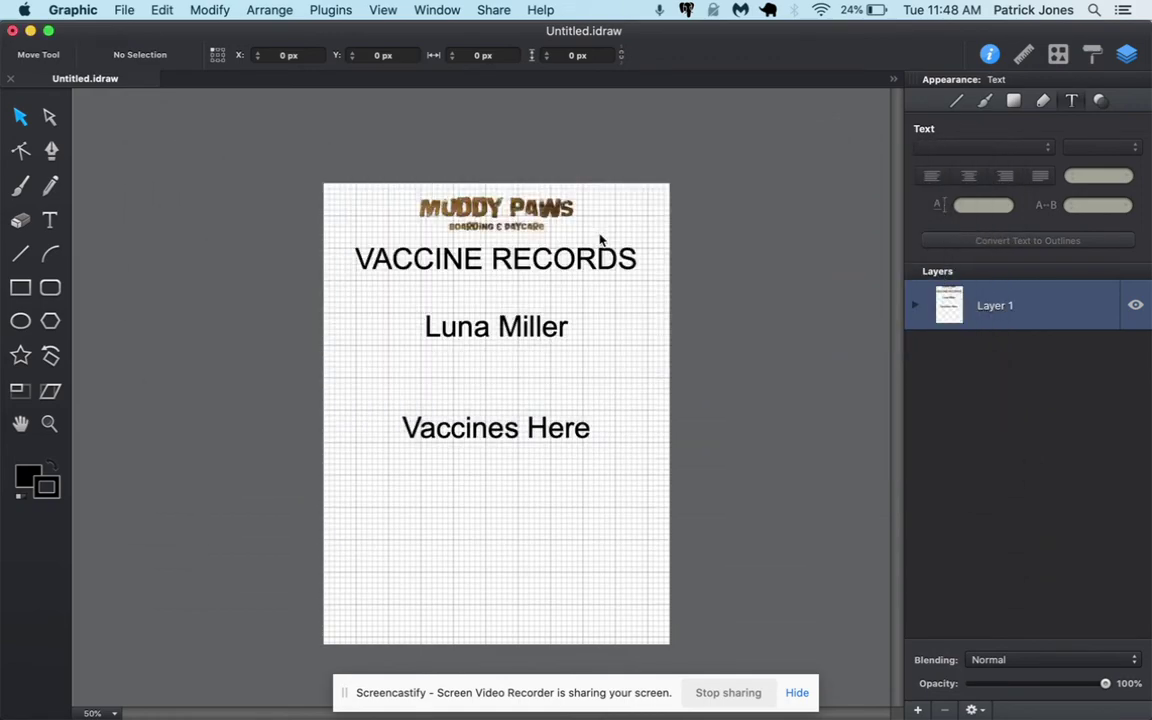
Back in the browser, open the form's proof-of-vaccinations upload window
key("super+Tab")
left_click(229, 367)
left_click(195, 366)
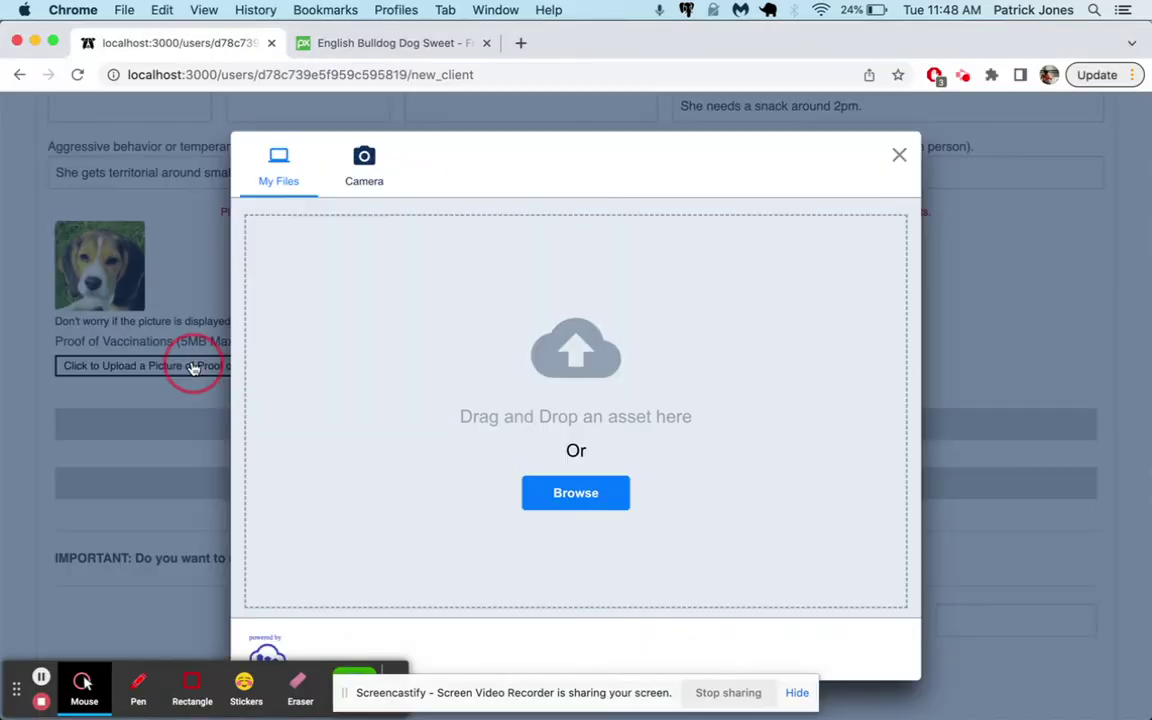
Attach luna-vaccines.png as the proof of vaccinations
left_click(561, 491)
left_click(470, 160)
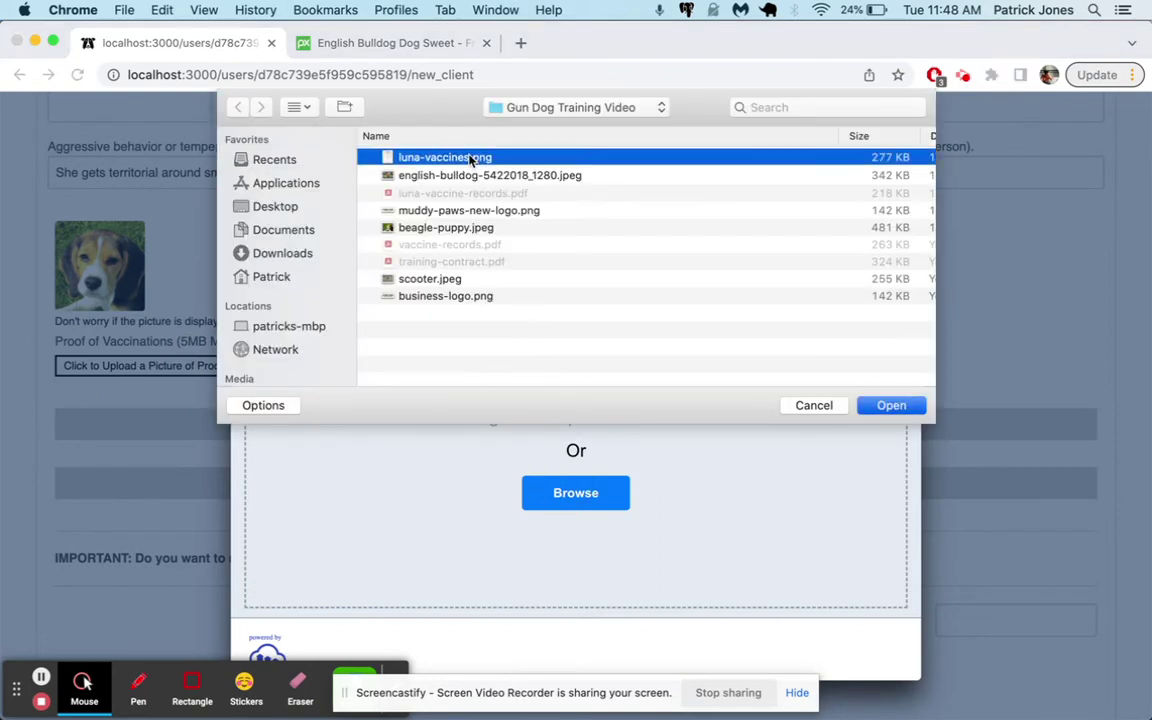
key("Return")
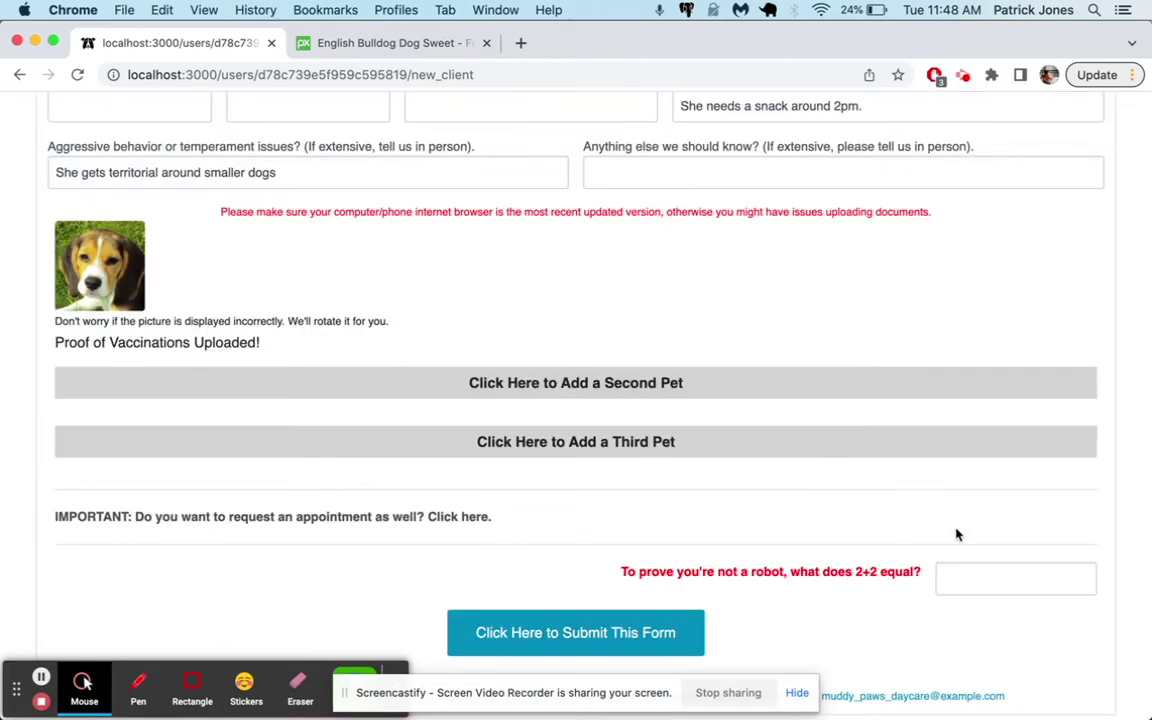
Answer the robot check with 4 and submit the new client form
left_click(962, 571)
type("4")
left_click(684, 630)
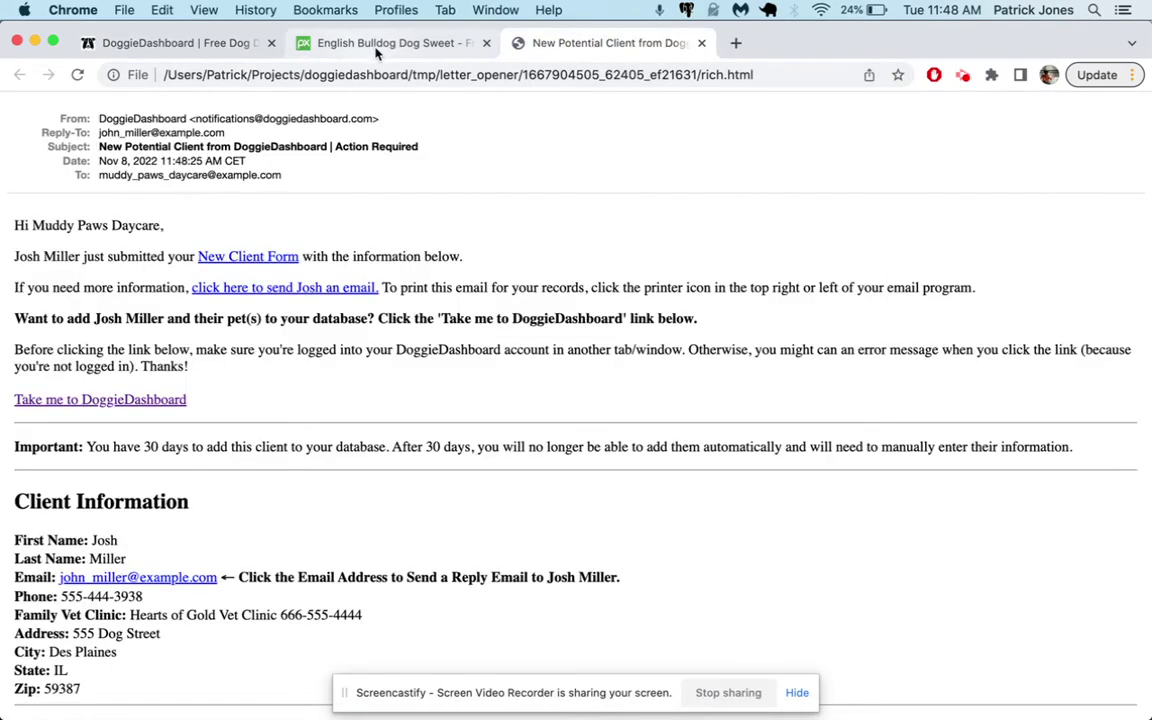
Review the submission thank-you message, then open the new potential client notification email
left_click(214, 44)
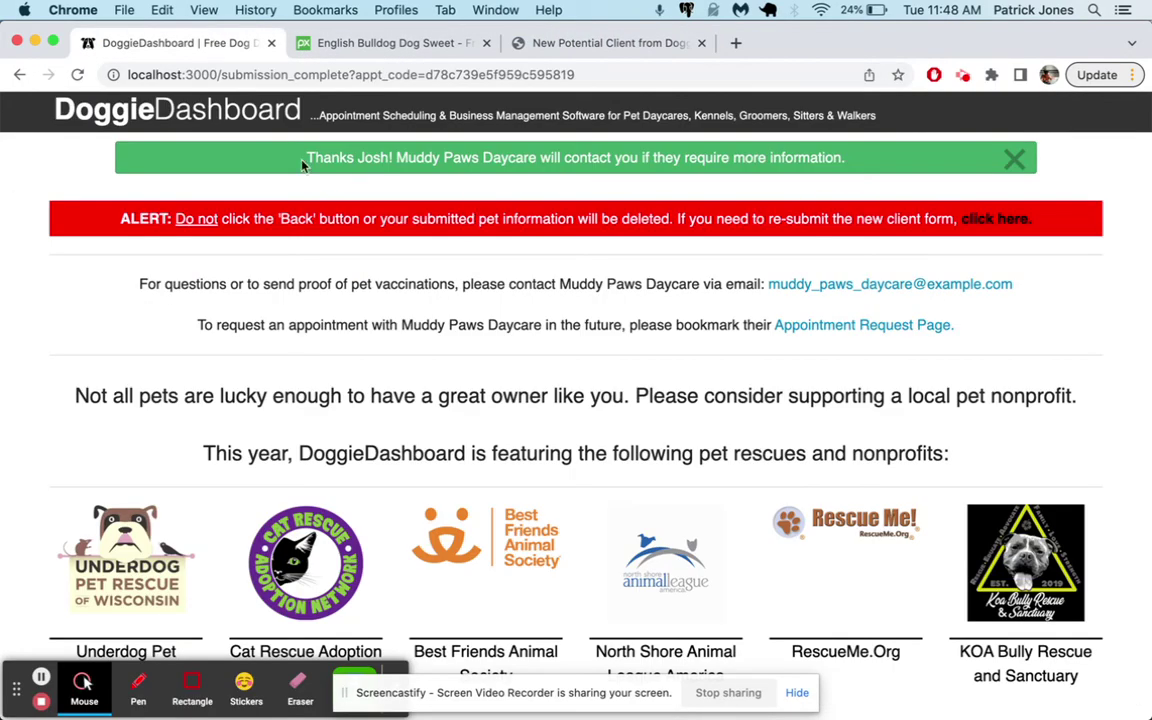
triple_click(575, 166)
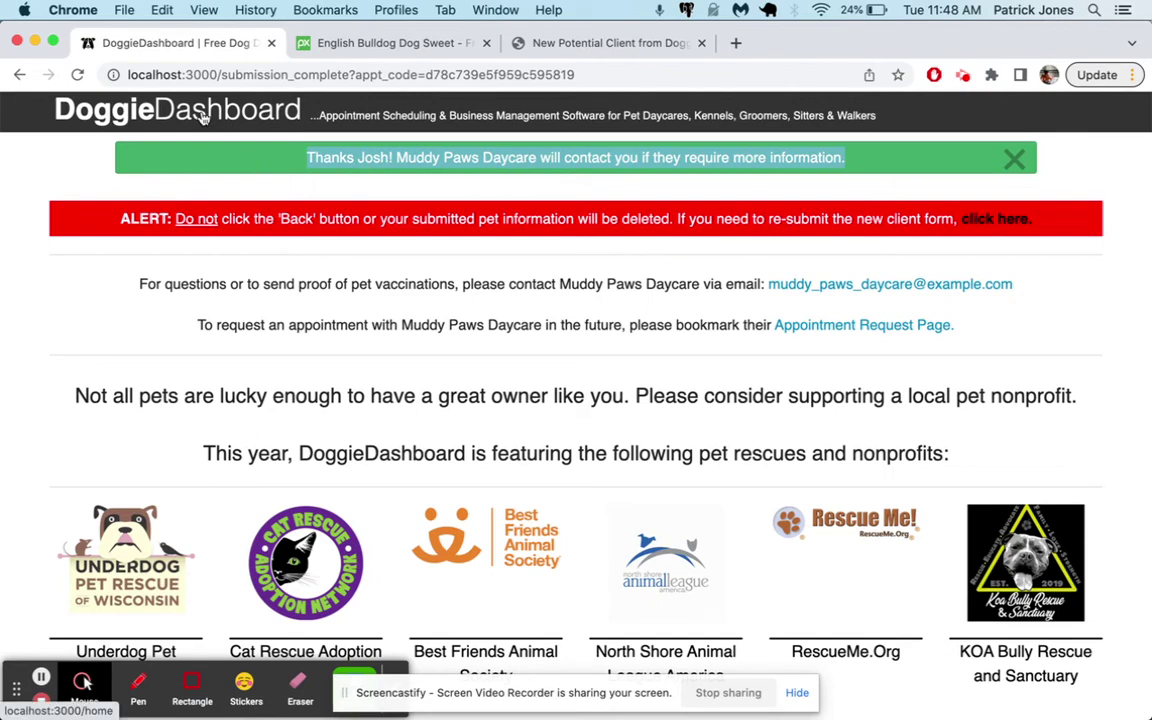
left_click(200, 117)
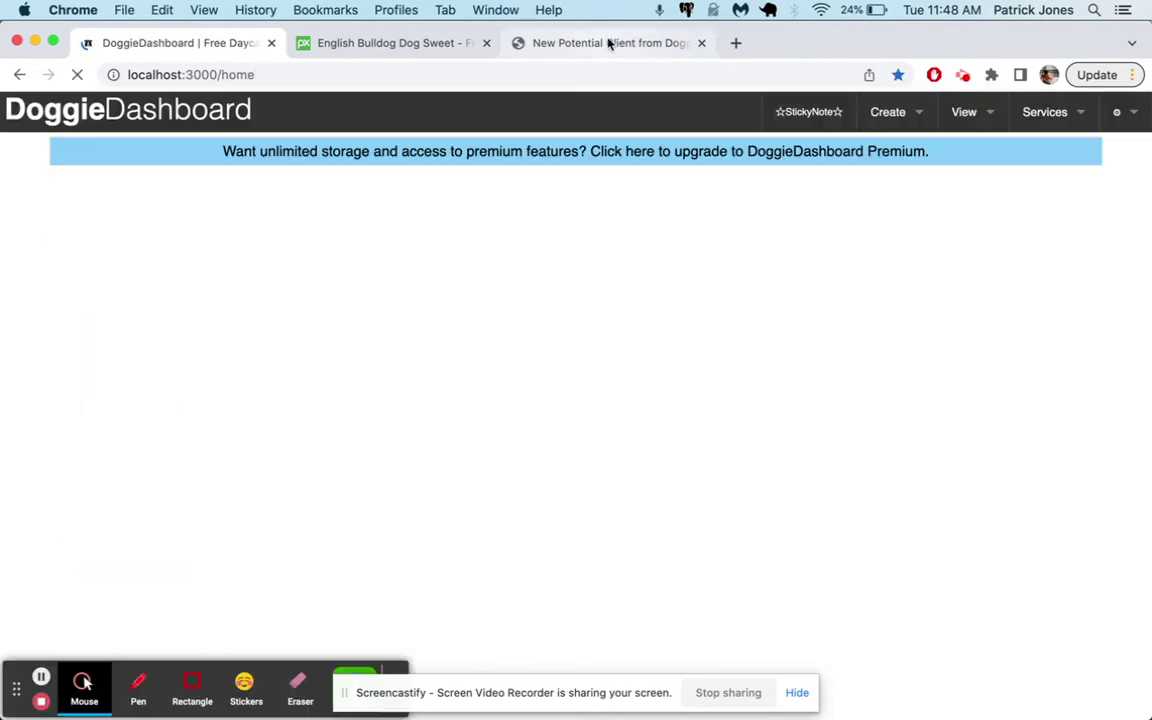
left_click(608, 43)
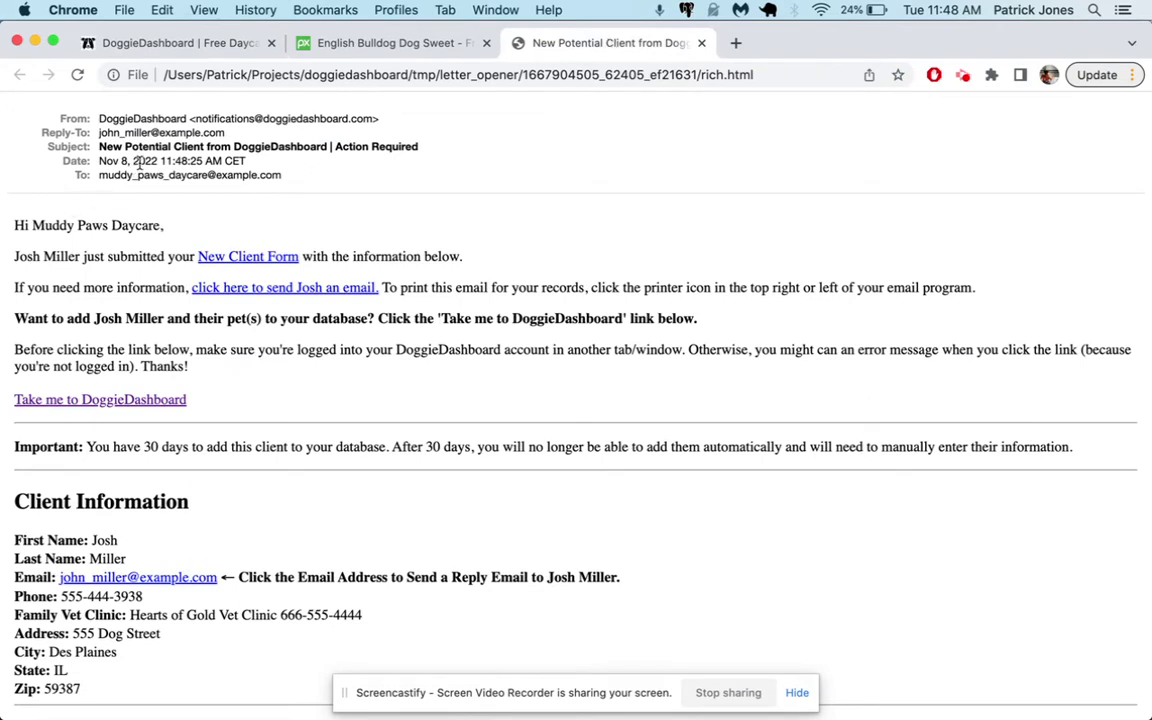
Highlight the email's subject and Luna's pet details, then return to the DoggieDashboard home page
left_click_drag(95, 148, 355, 146)
left_click(401, 143)
scroll(300, 390, "down", 3)
left_click_drag(14, 400, 139, 556)
left_click(181, 368)
scroll(183, 365, "down", 1)
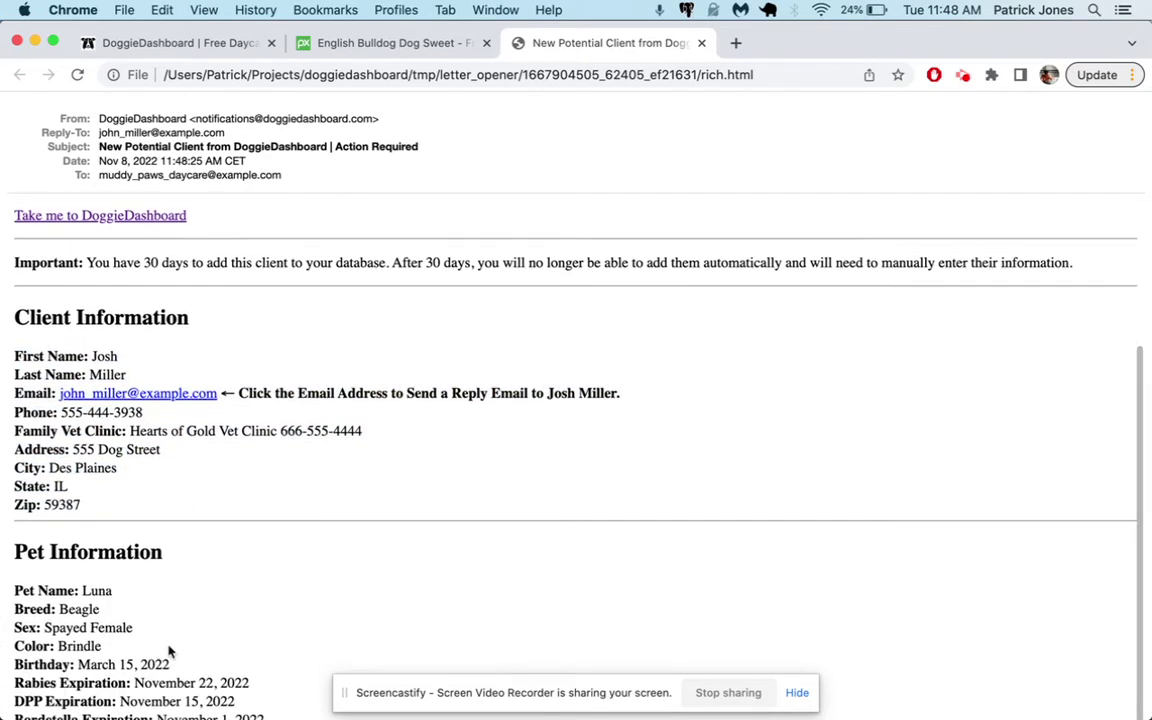
left_click_drag(249, 708, 143, 589)
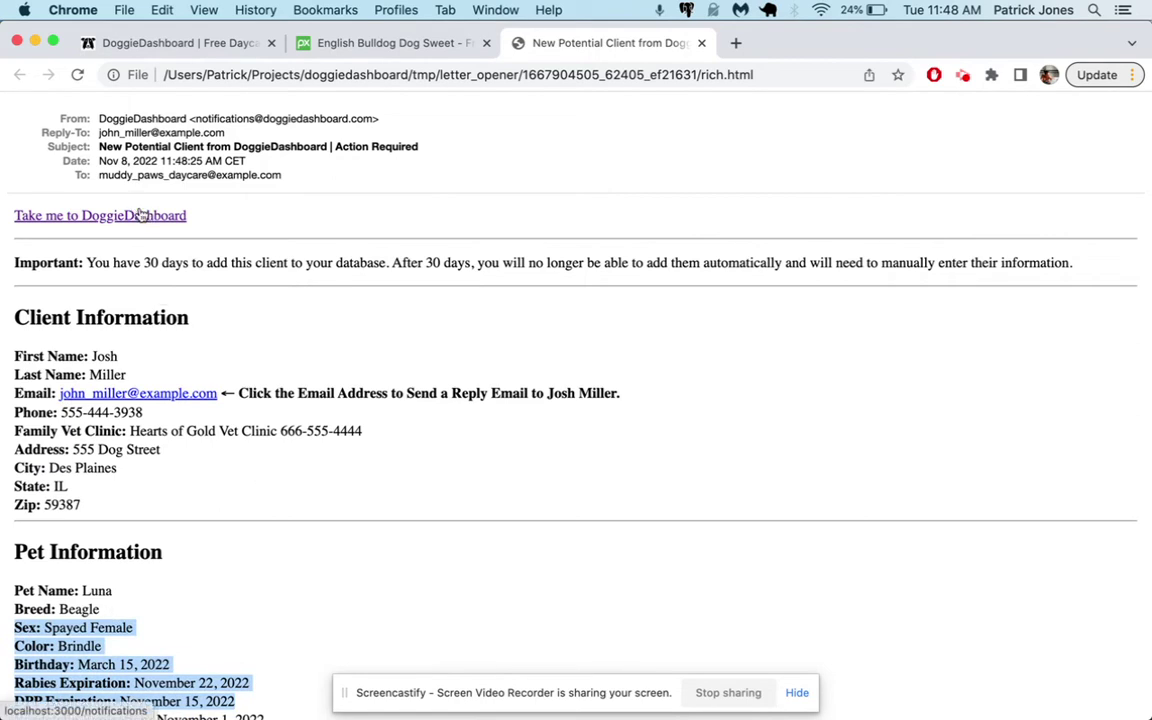
left_click(209, 46)
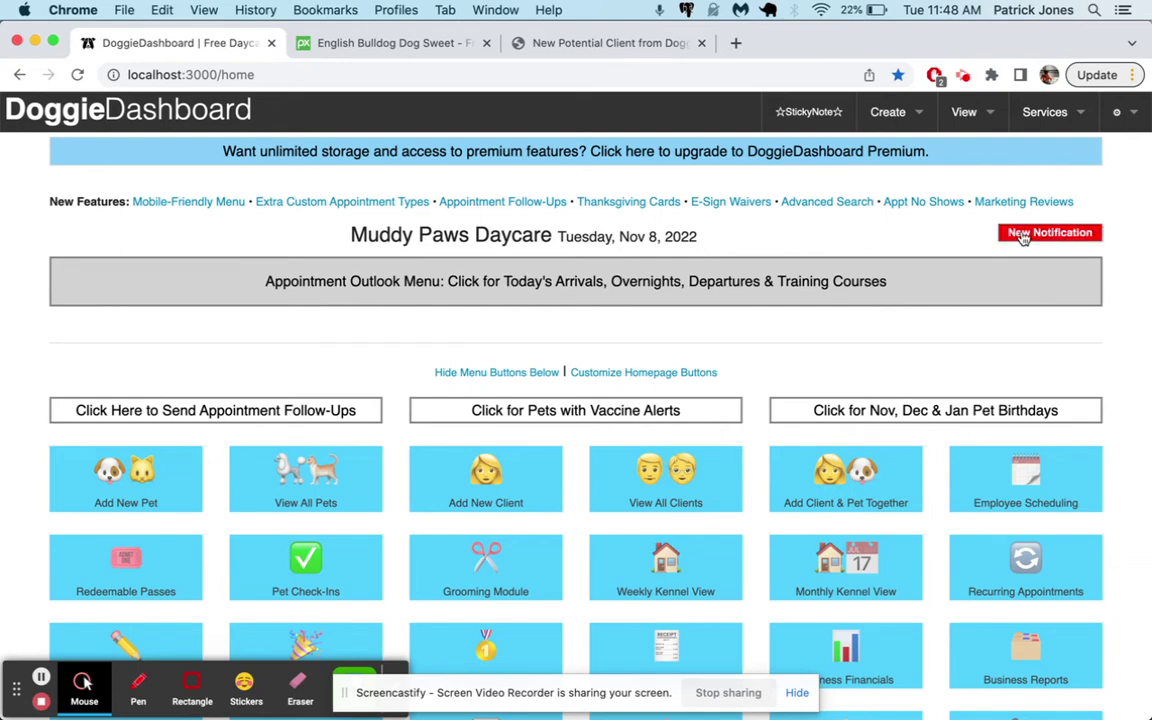
Review the new registration notification's form and save the client and Luna to the database
left_click(1070, 236)
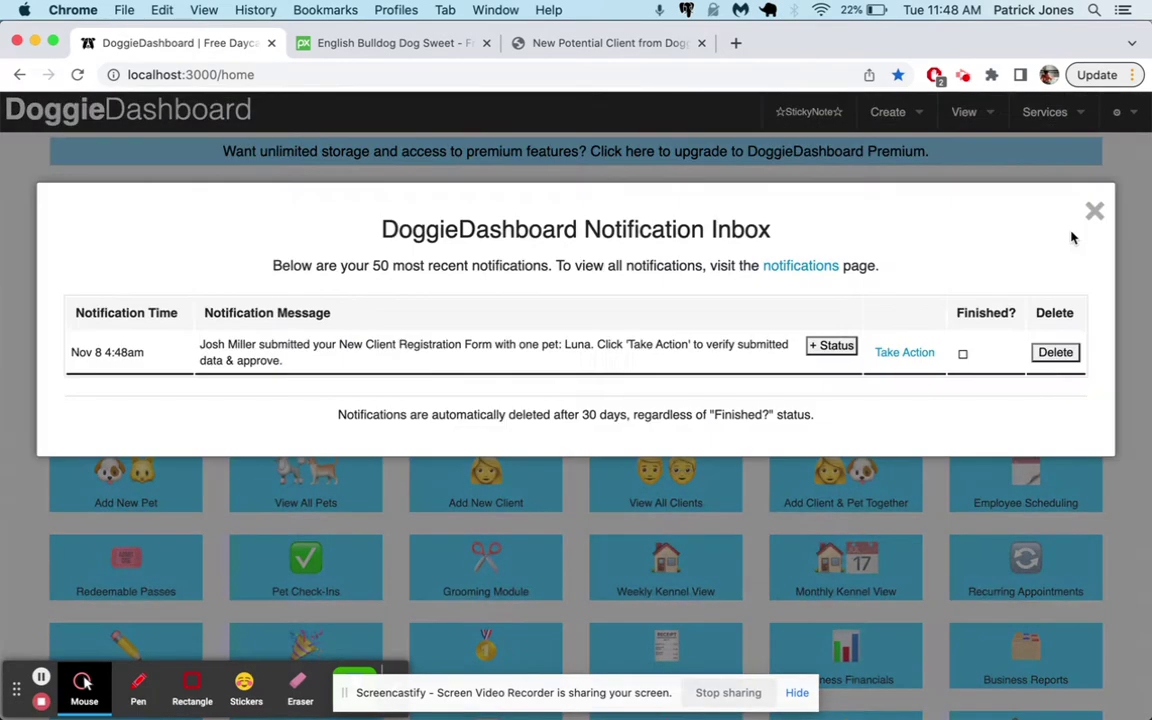
left_click_drag(292, 362, 175, 338)
left_click(290, 358)
left_click(904, 354)
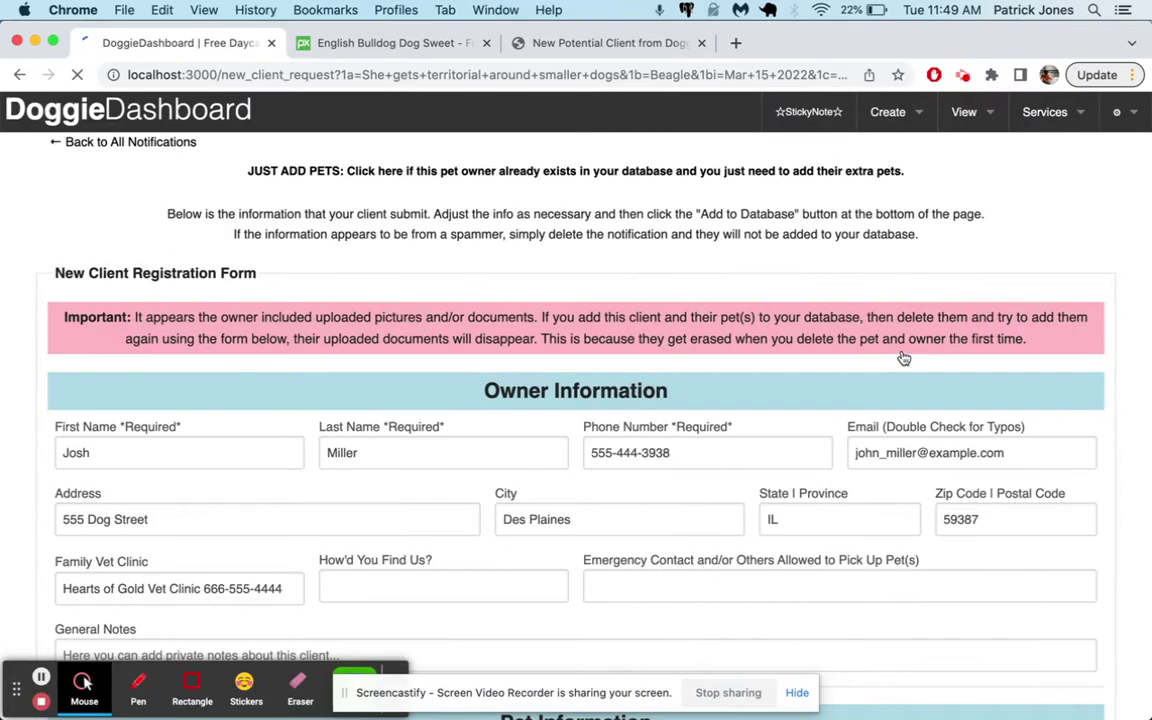
scroll(706, 371, "down", 5)
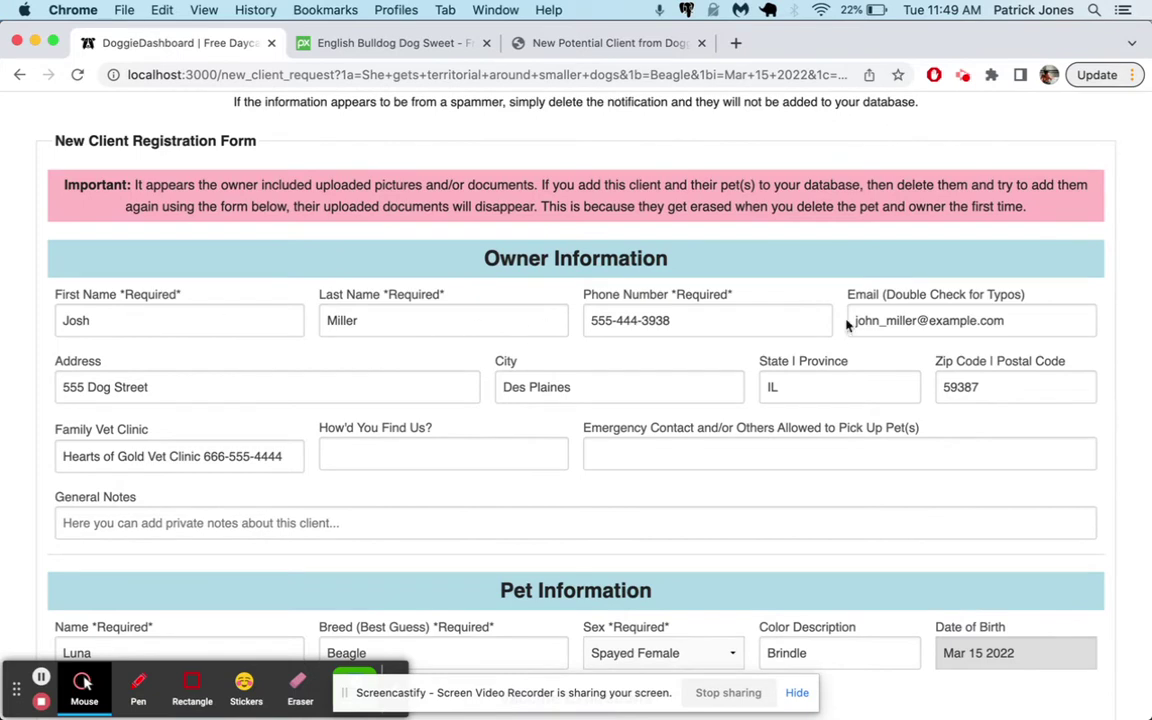
scroll(211, 478, "down", 8)
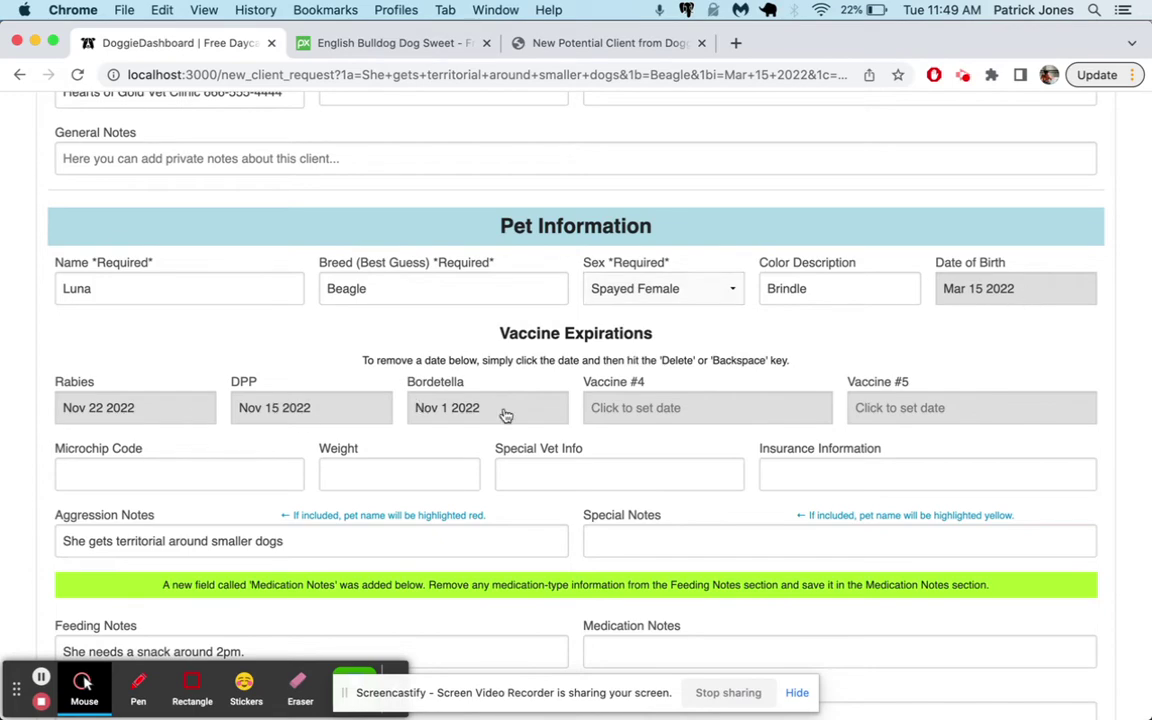
scroll(506, 415, "down", 1)
scroll(506, 415, "down", 7)
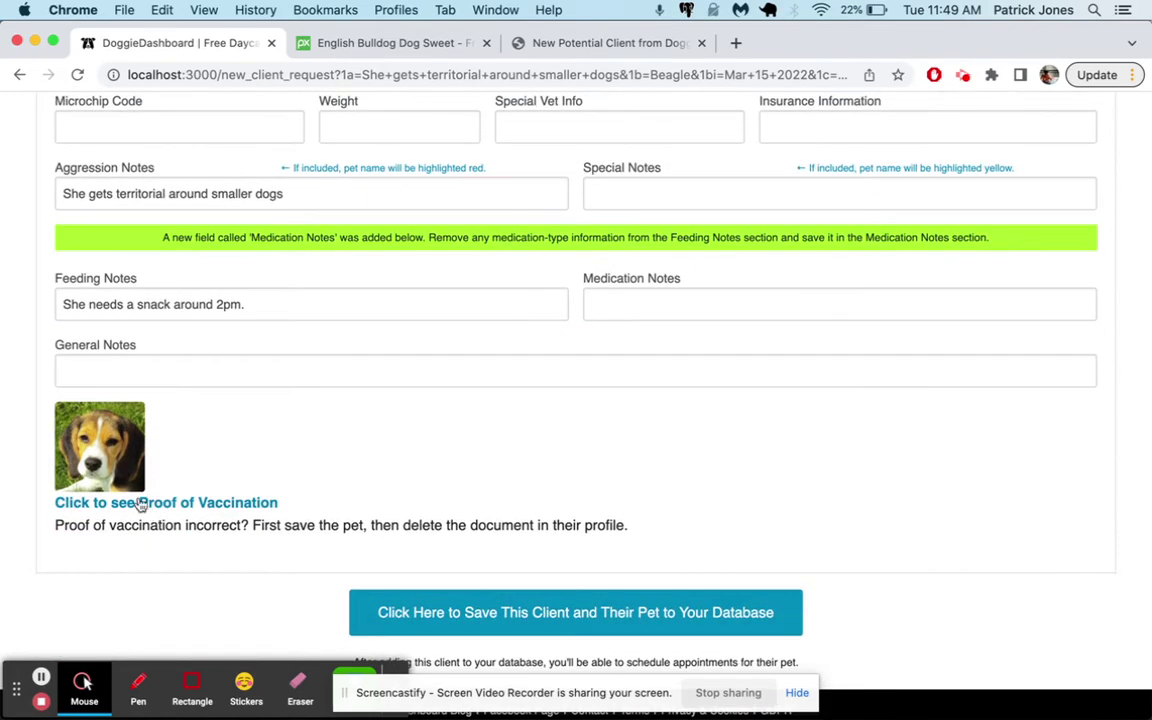
scroll(432, 300, "up", 5)
scroll(480, 350, "down", 5)
left_click(595, 617)
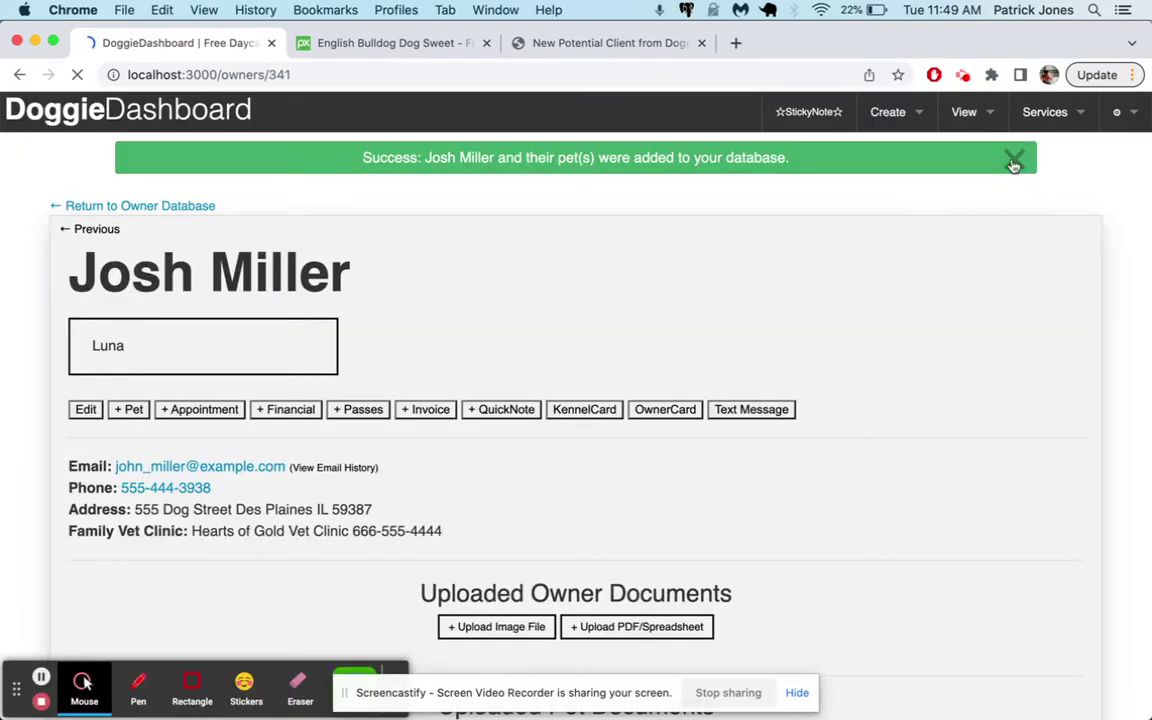
Dismiss the success banner and open Luna's pet profile
left_click(1018, 157)
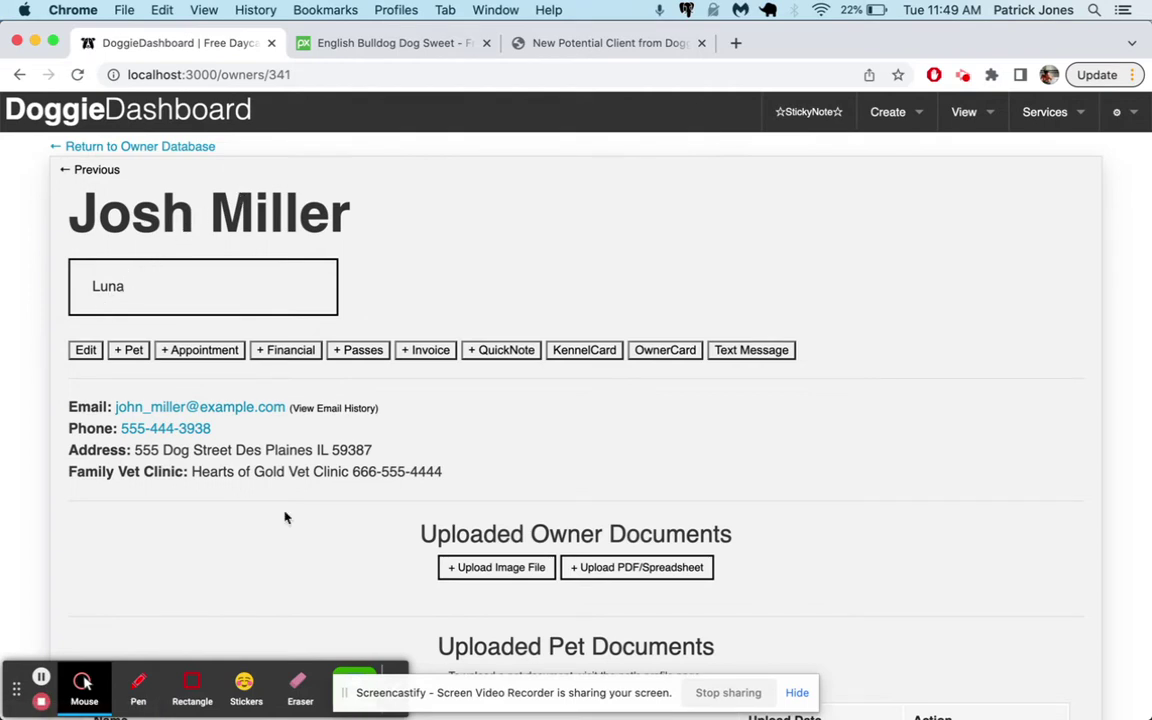
left_click(149, 283)
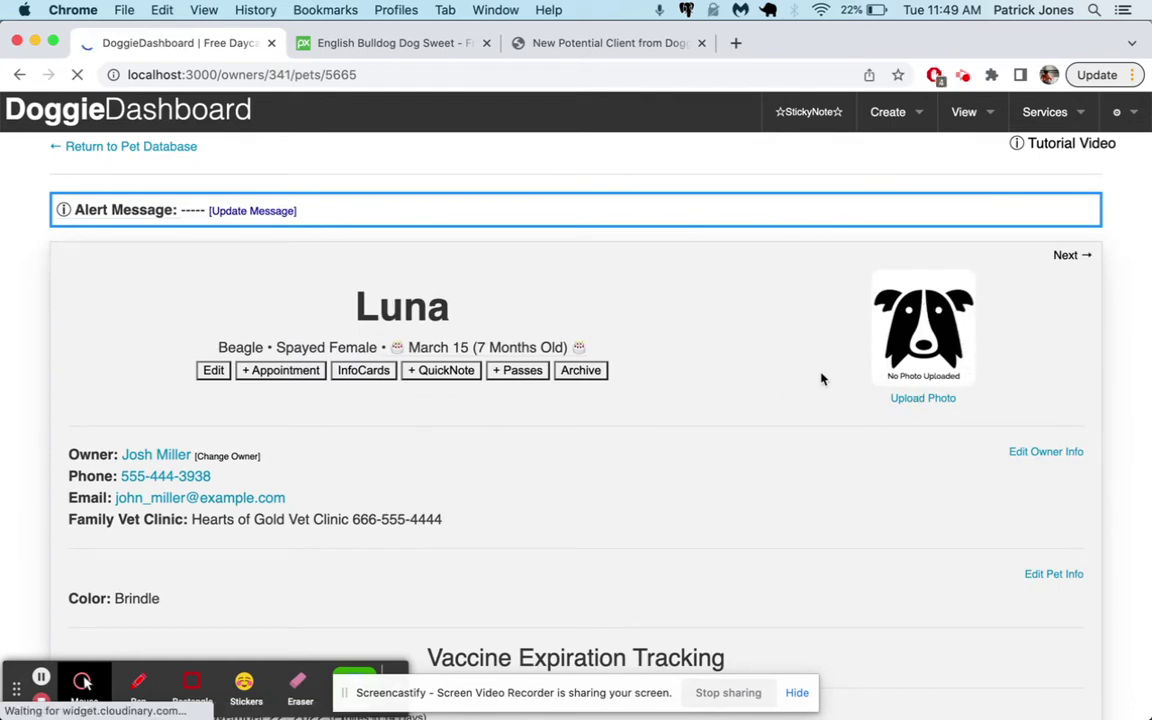
left_click(218, 366)
Review Luna's vaccine record under Documents, close it, and return to the daycare home page
mouse_move(424, 346)
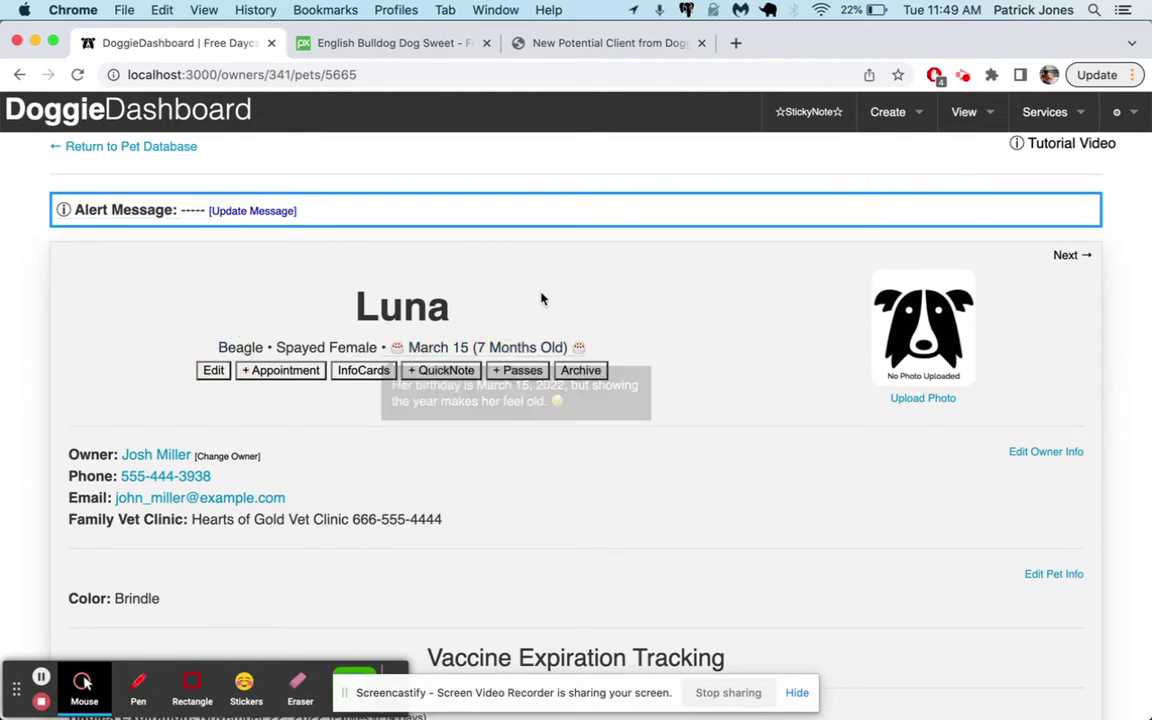
scroll(165, 330, "down", 1)
scroll(240, 512, "down", 5)
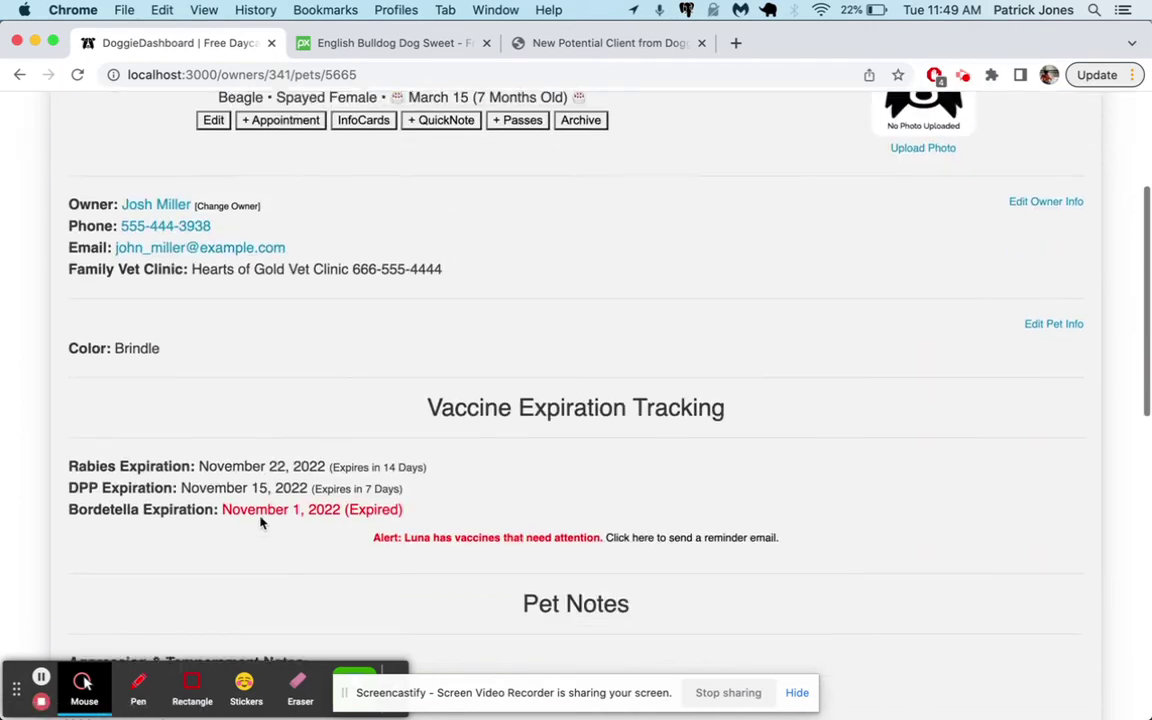
left_click_drag(207, 263, 411, 283)
scroll(243, 360, "down", 14)
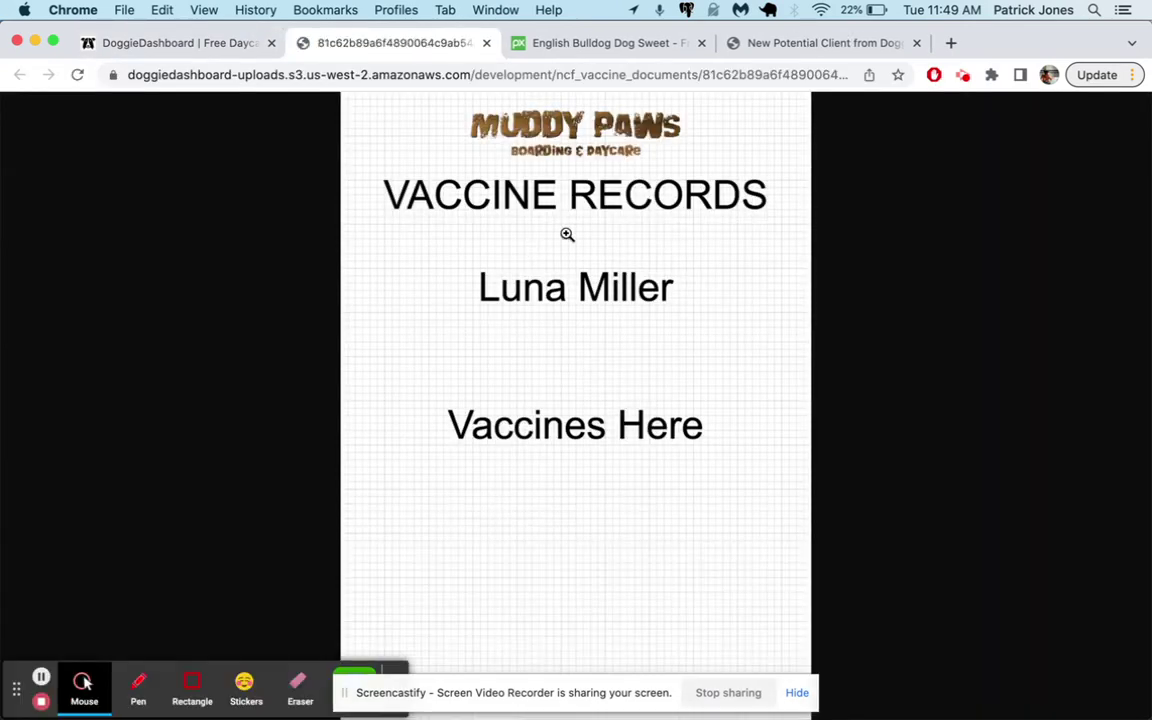
left_click(485, 43)
scroll(479, 307, "up", 10)
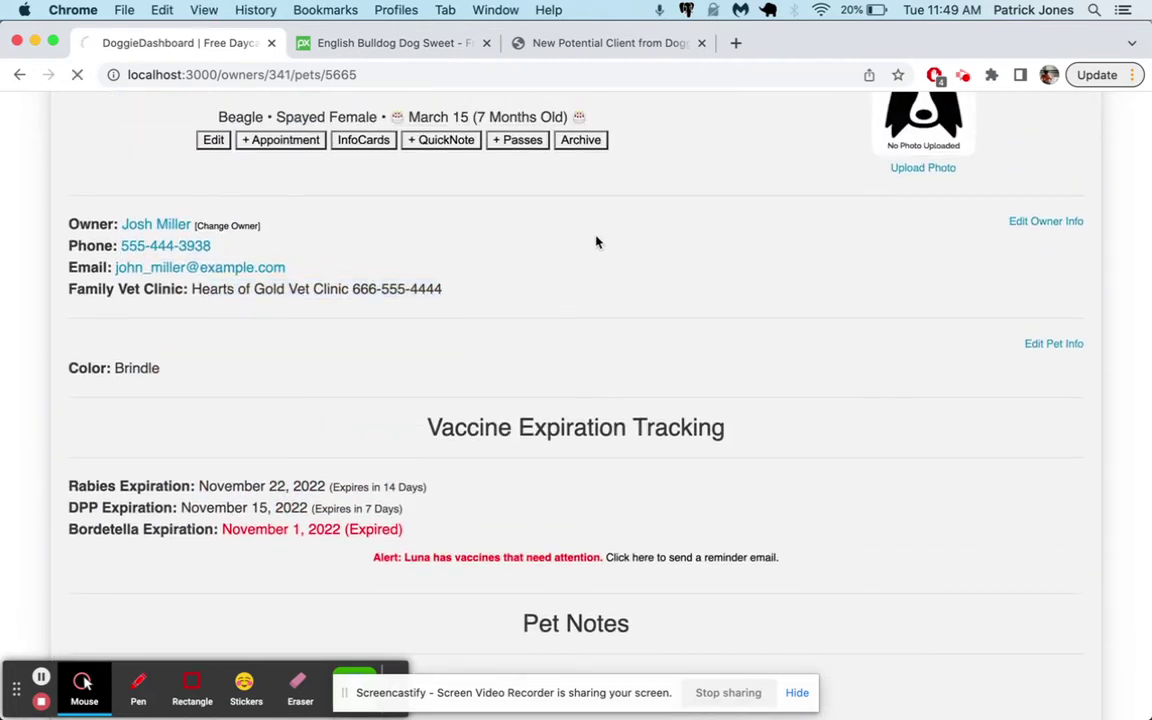
scroll(596, 242, "up", 5)
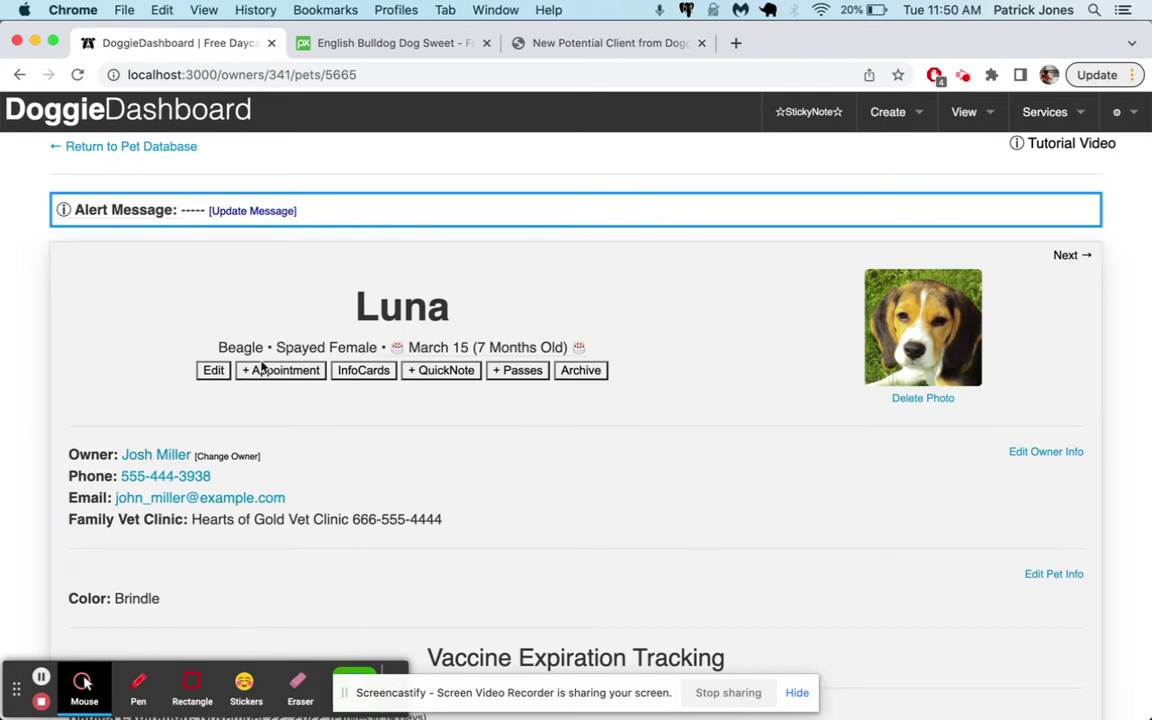
left_click(240, 118)
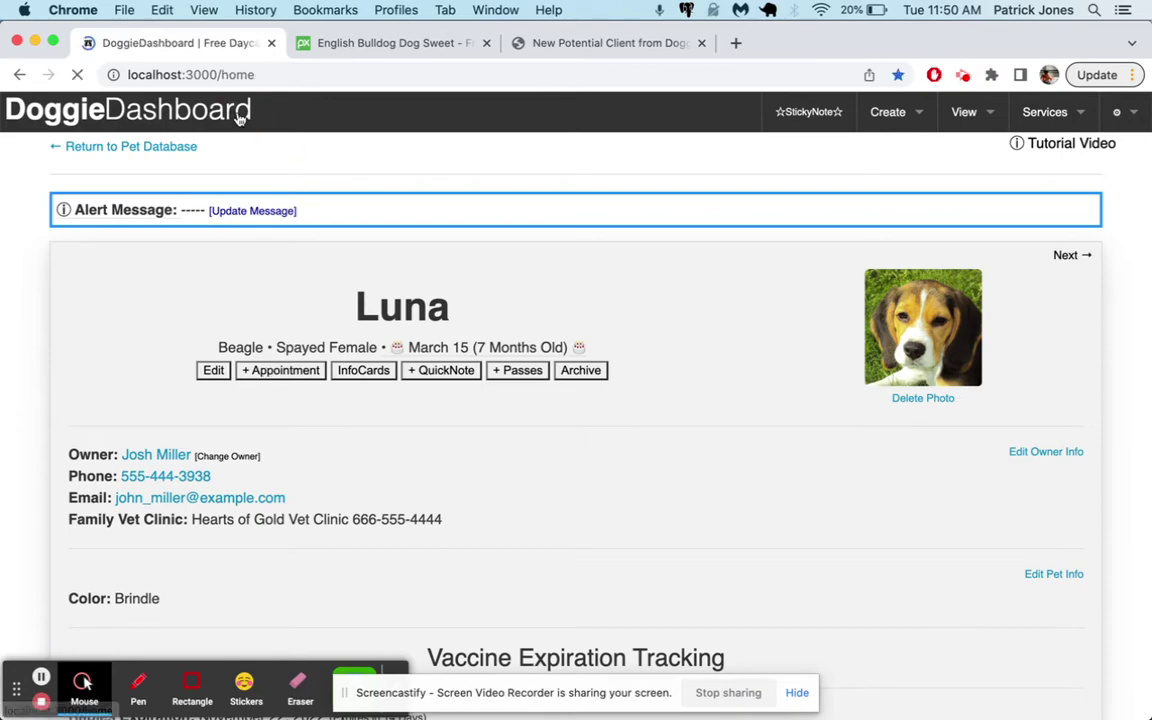
Start a Nov 4 appointment and go to the page for creating appointment types
scroll(410, 352, "down", 3)
scroll(410, 352, "down", 15)
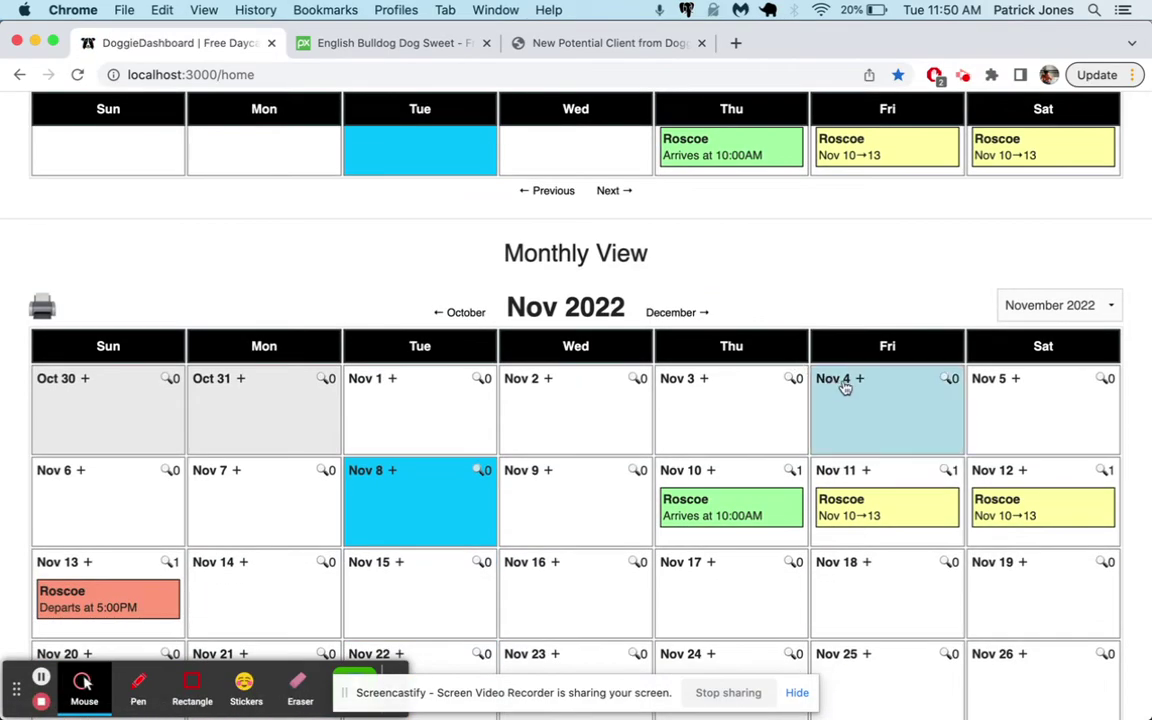
left_click(845, 388)
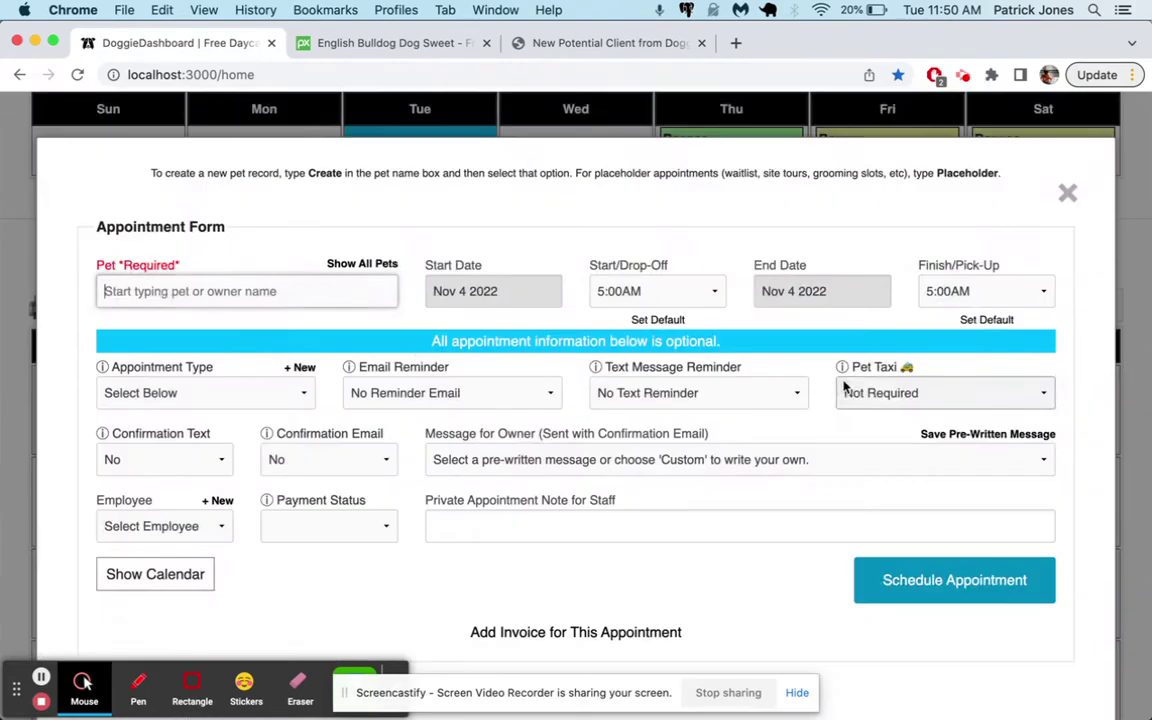
left_click(185, 400)
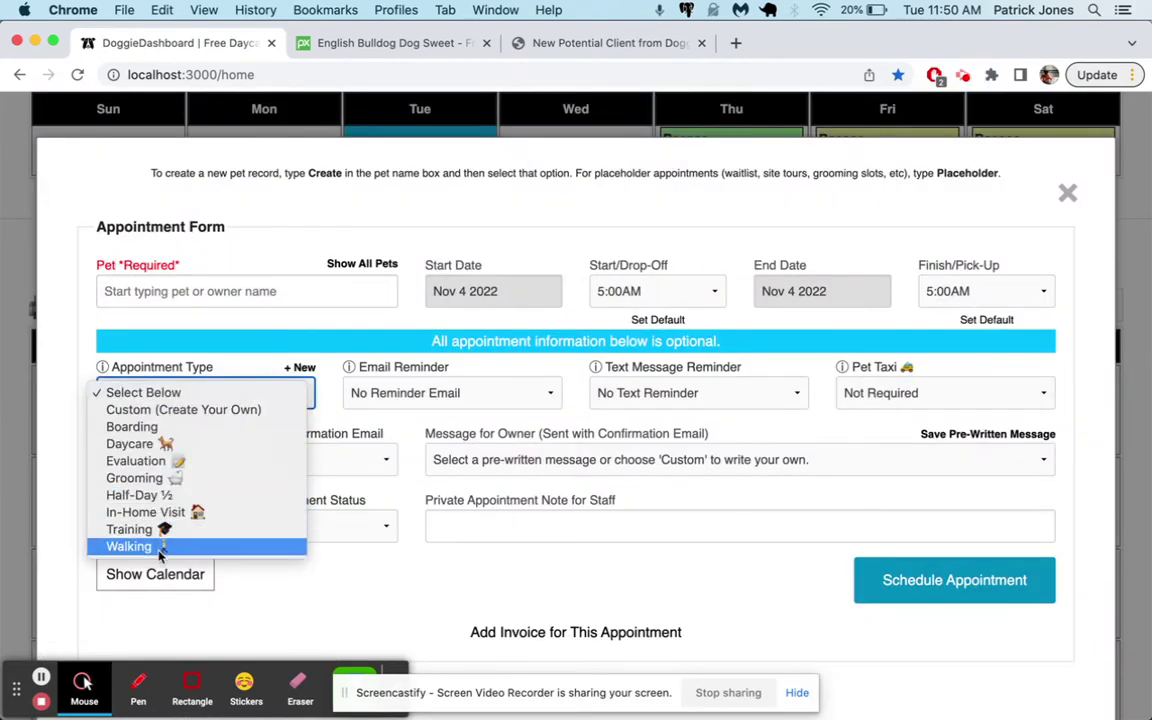
left_click(305, 371)
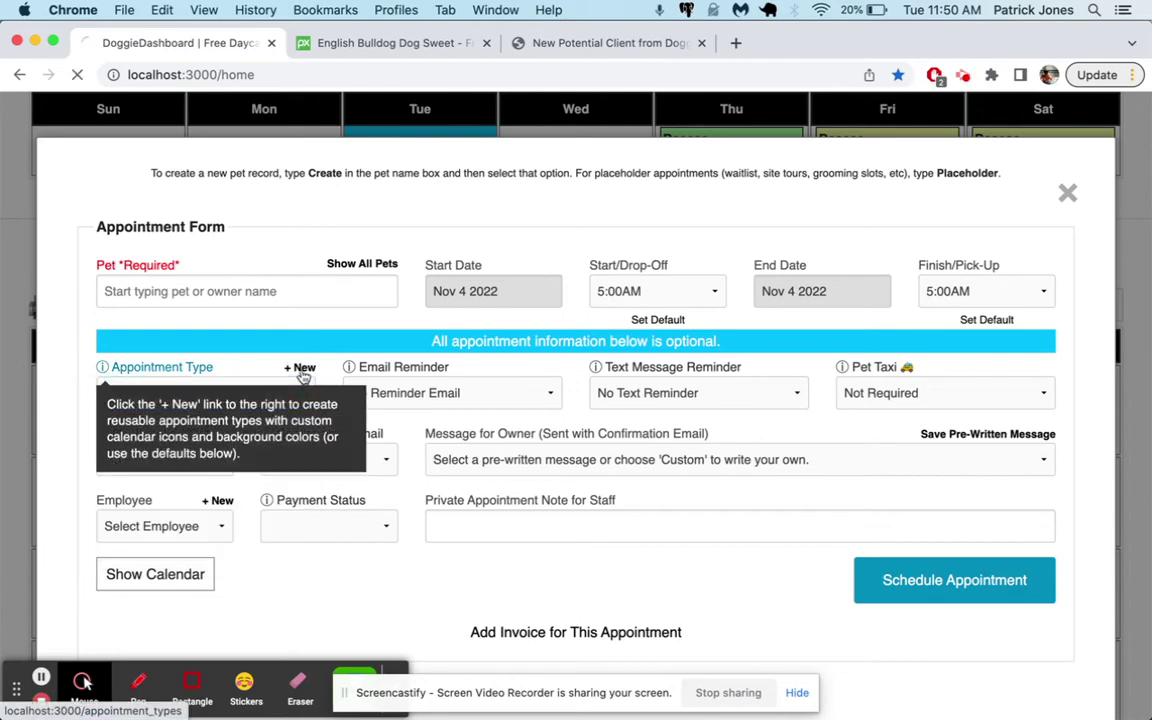
left_click(300, 368)
scroll(585, 565, "down", 5)
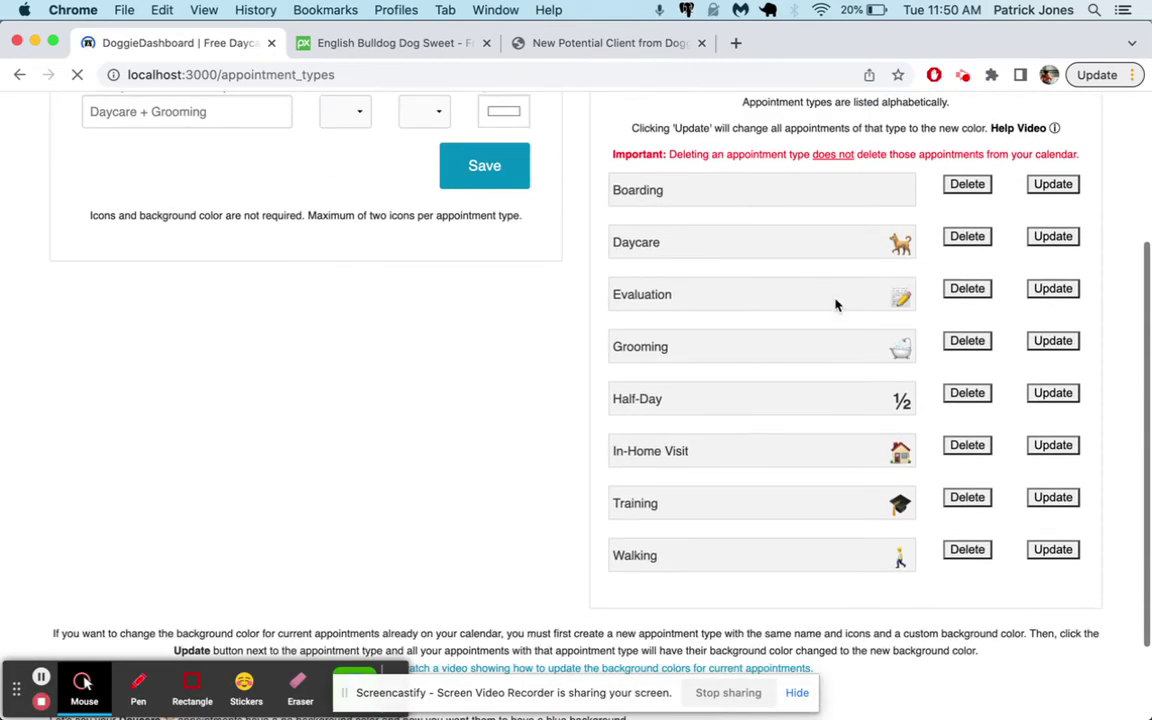
scroll(821, 355, "up", 5)
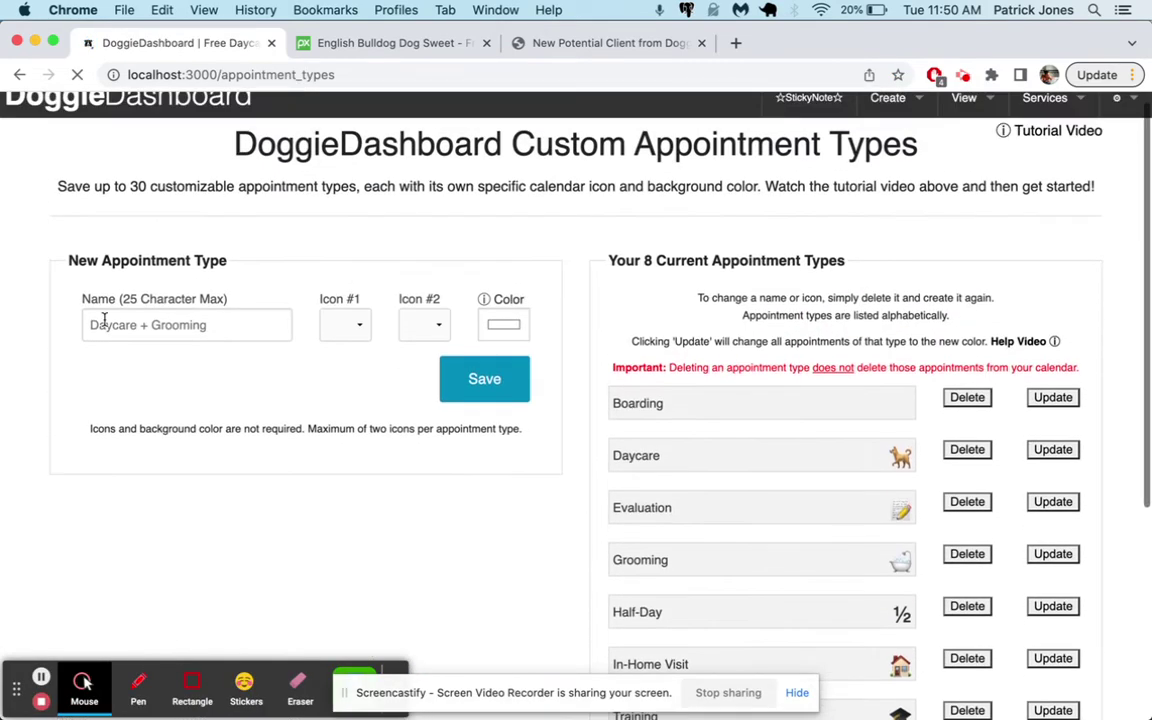
Create the Hair & Nails appointment type with the Icon #1 bone icon
left_click(105, 324)
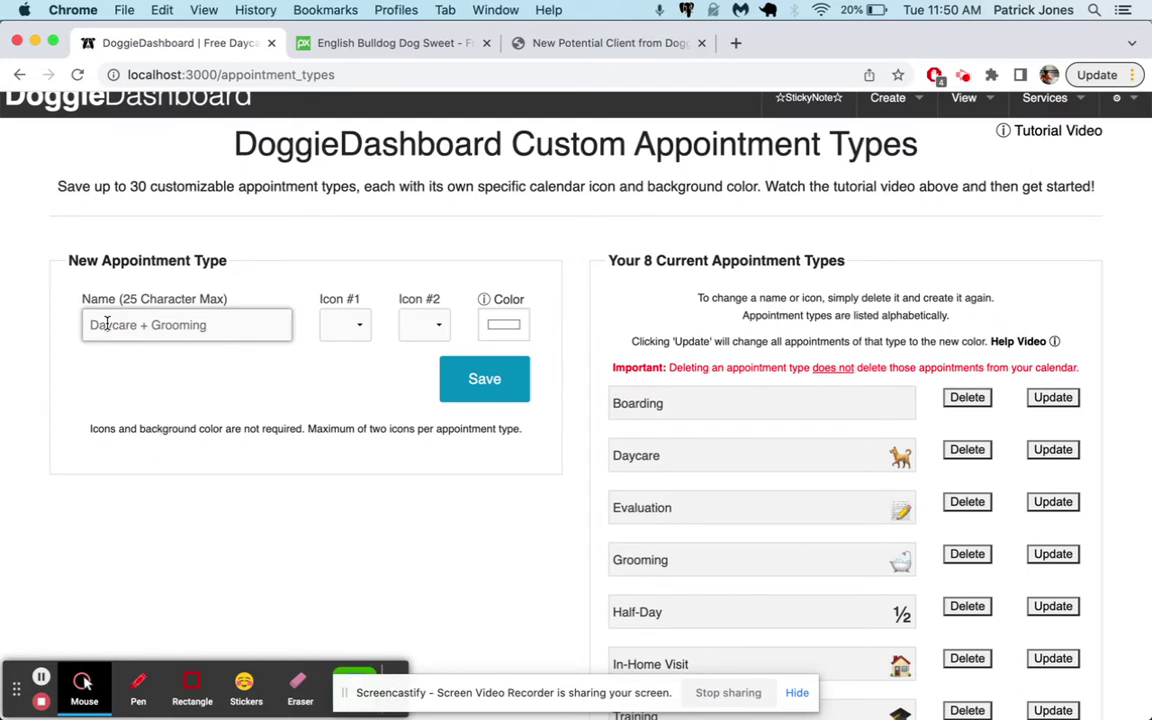
type("Hair & Nails")
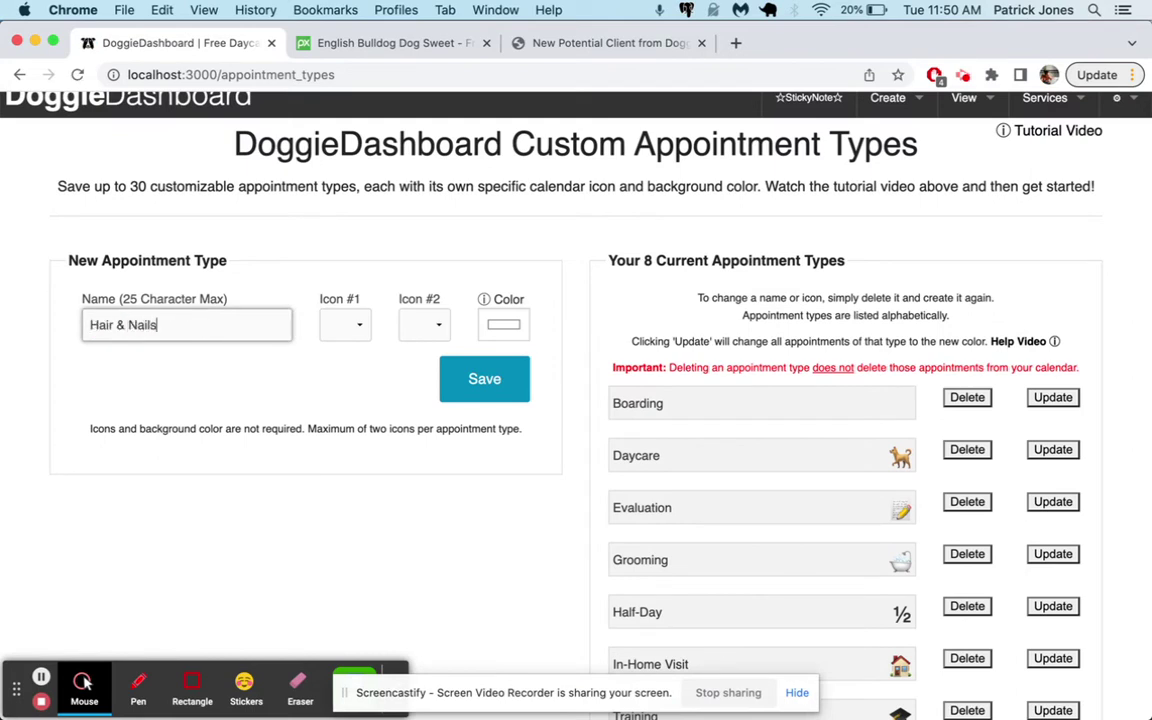
left_click(345, 324)
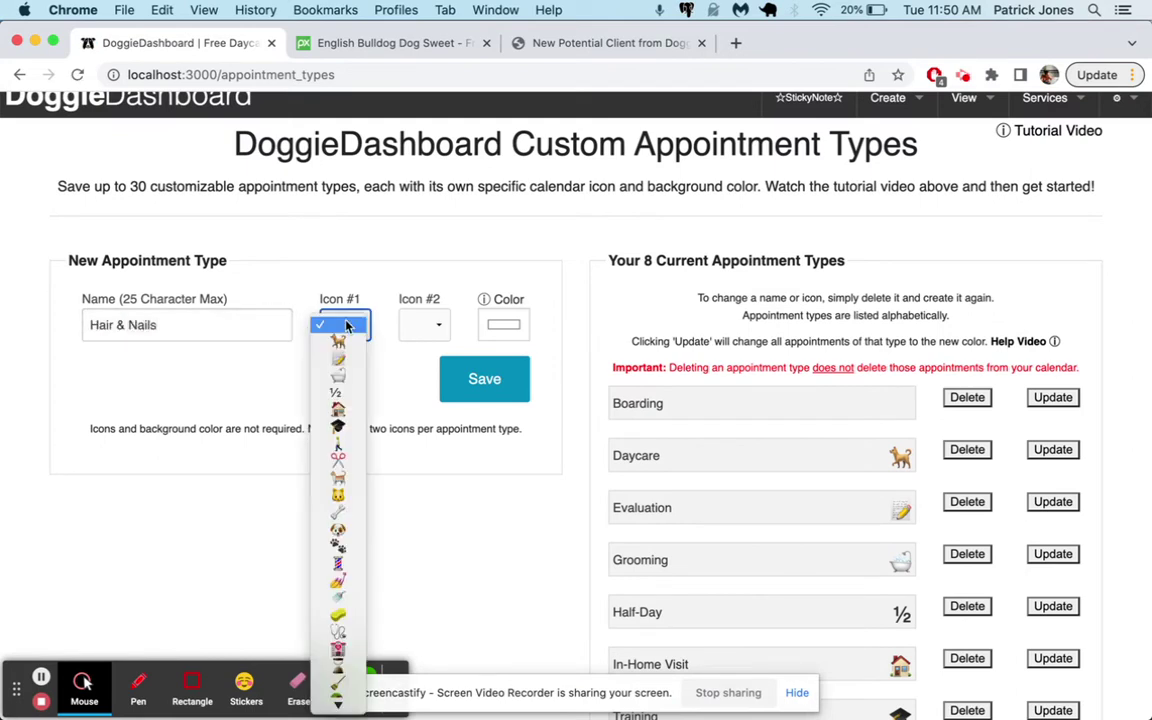
left_click(343, 513)
left_click(486, 385)
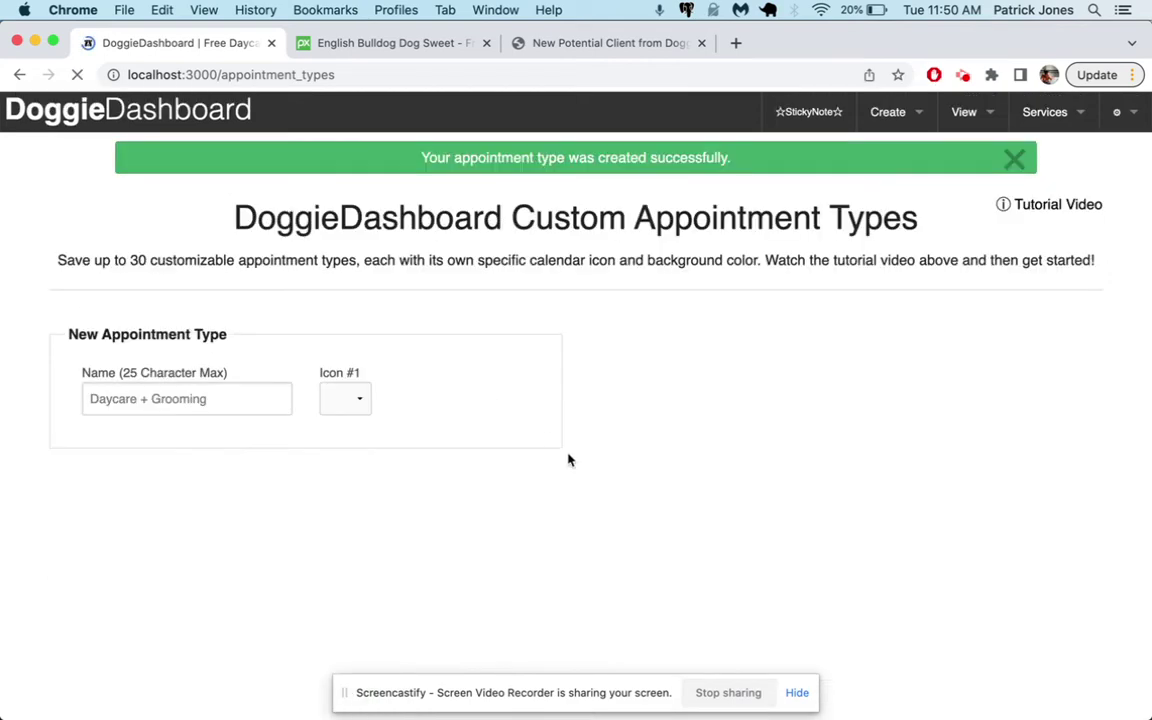
scroll(599, 494, "down", 5)
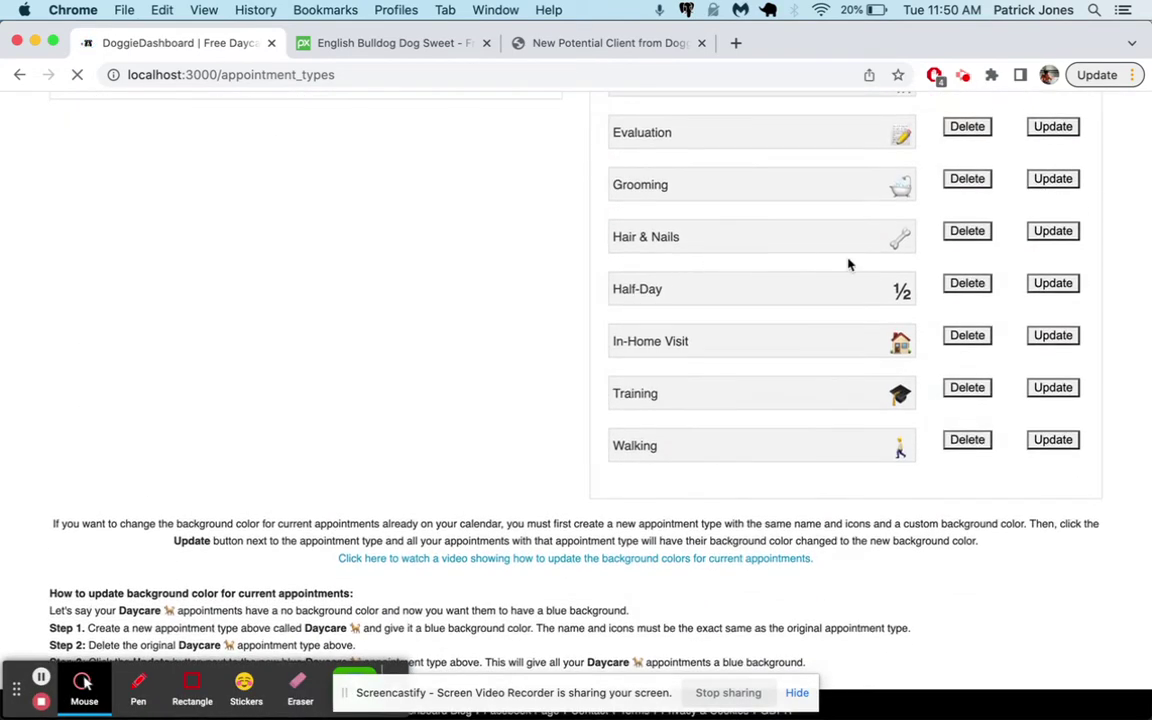
left_click_drag(790, 240, 608, 246)
scroll(881, 237, "up", 5)
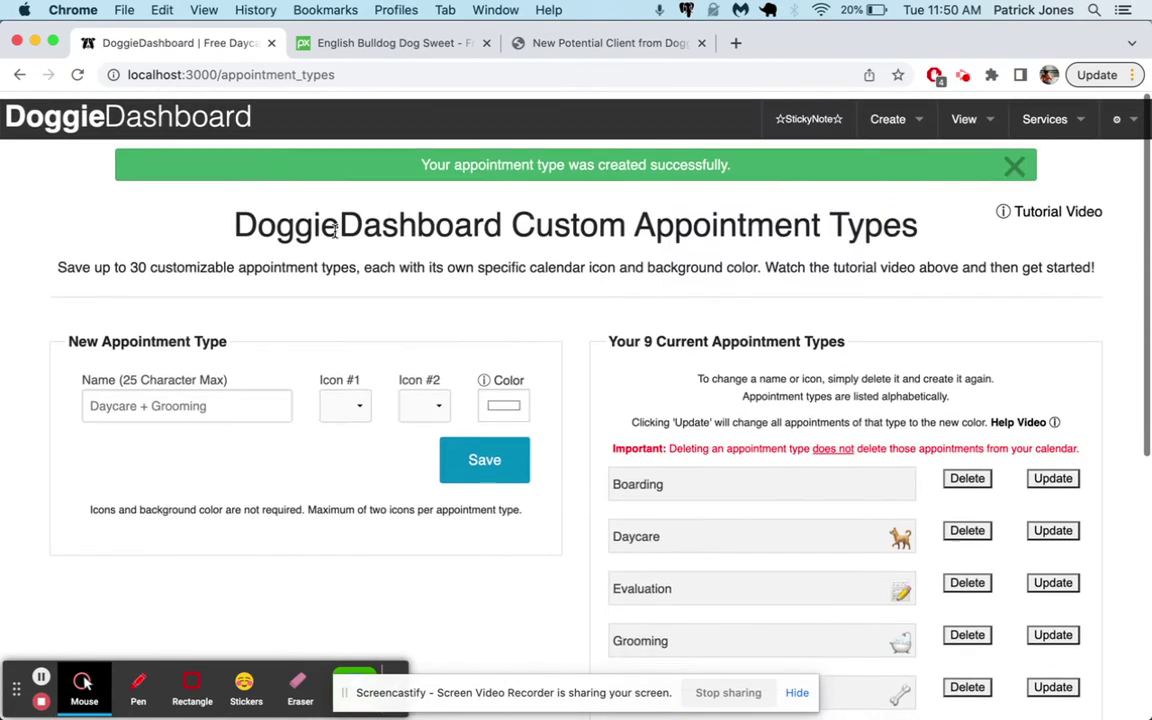
Start a new Nov 16 appointment with Luna chosen as the pet
left_click(148, 113)
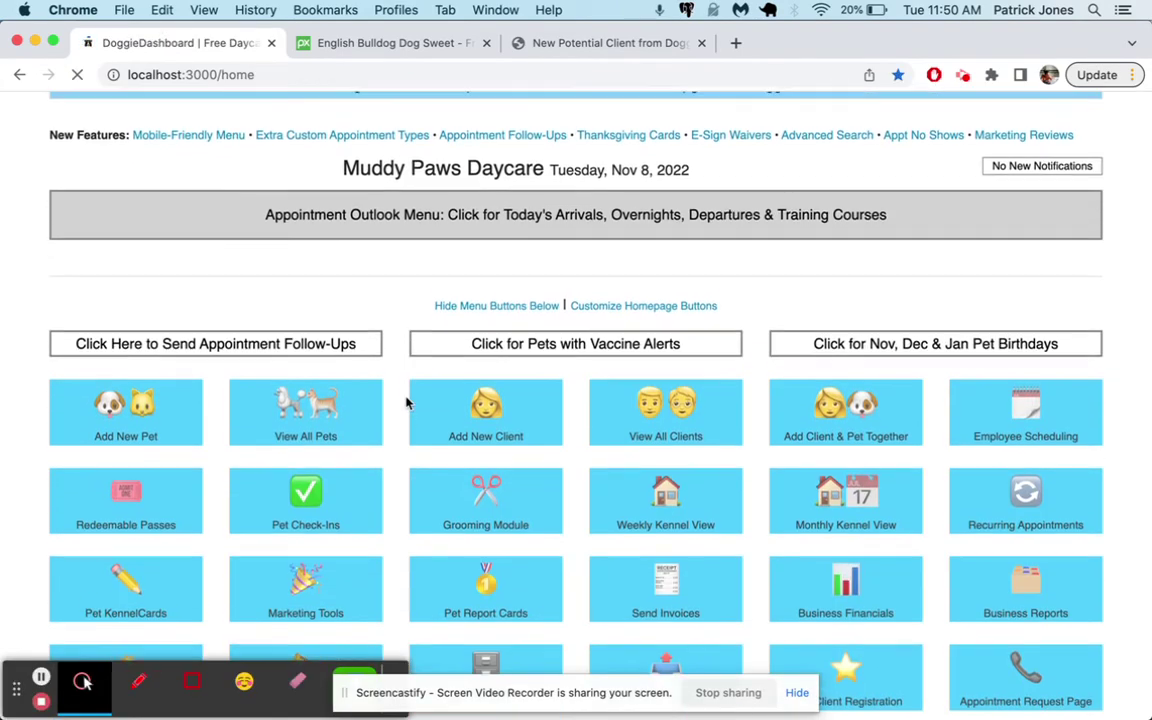
scroll(406, 401, "down", 15)
scroll(406, 401, "down", 5)
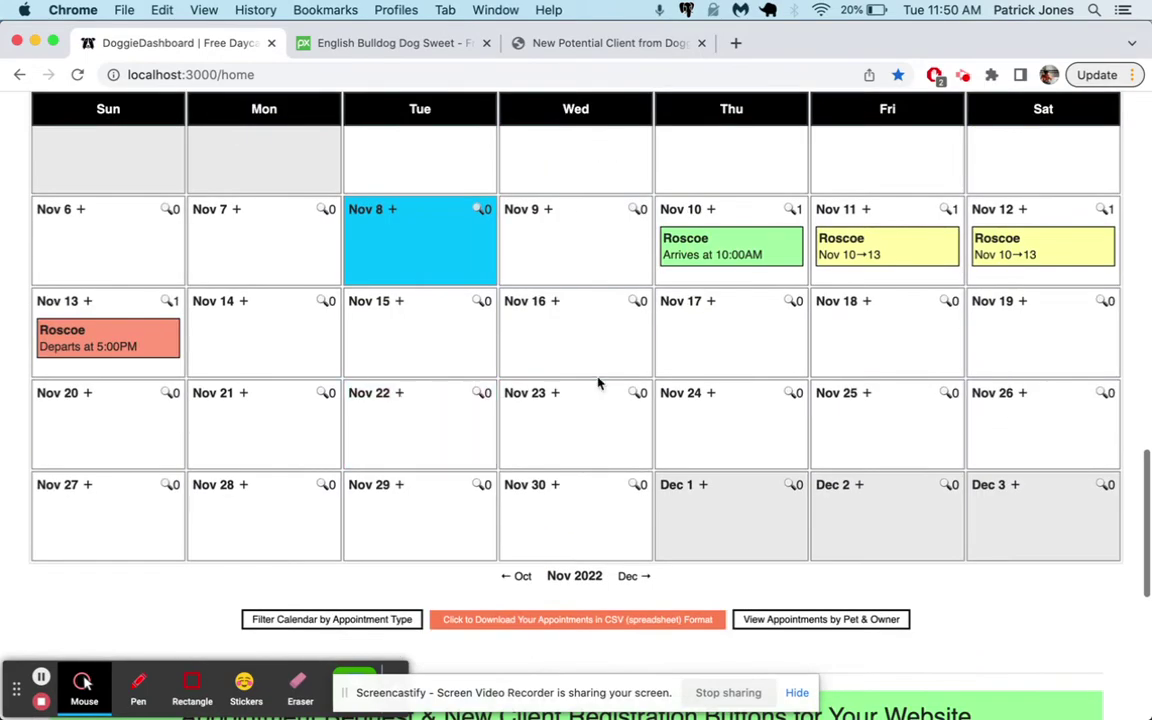
left_click(535, 312)
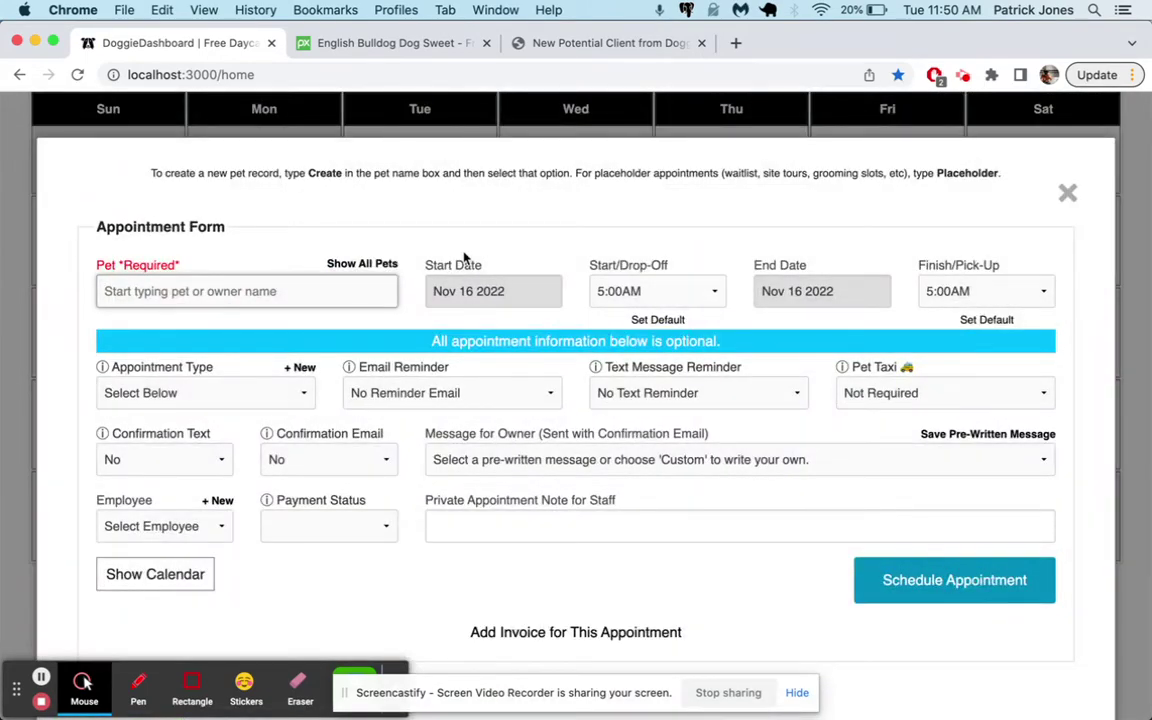
left_click(390, 264)
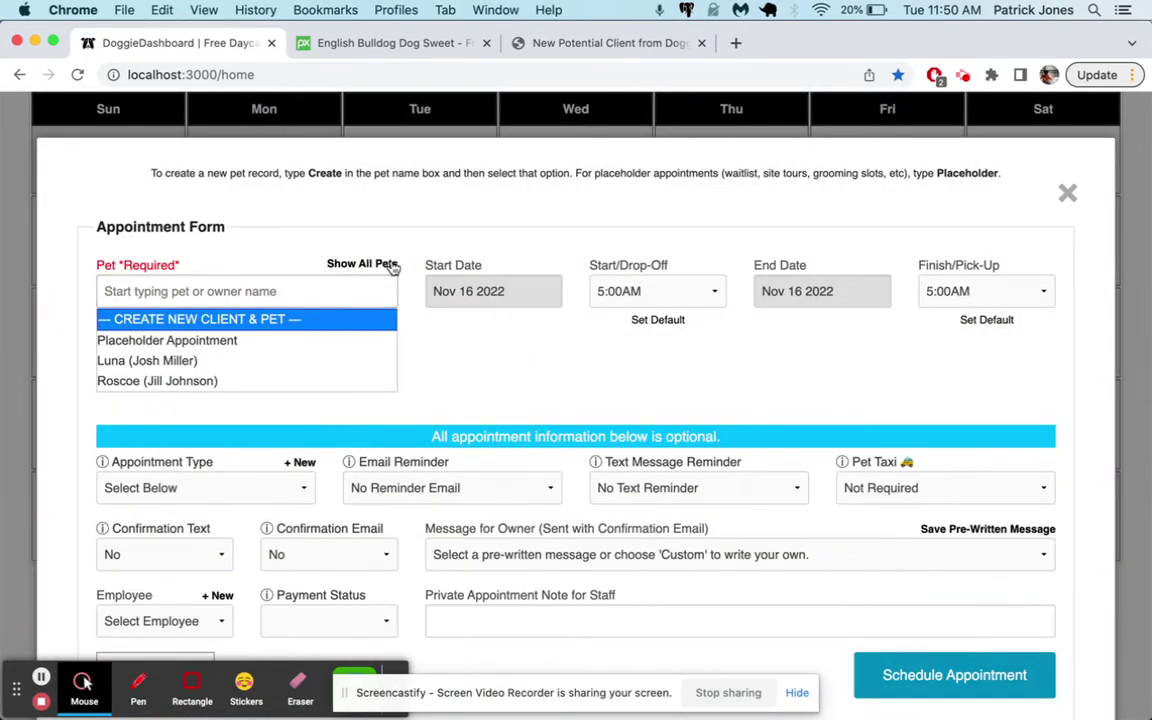
left_click(170, 360)
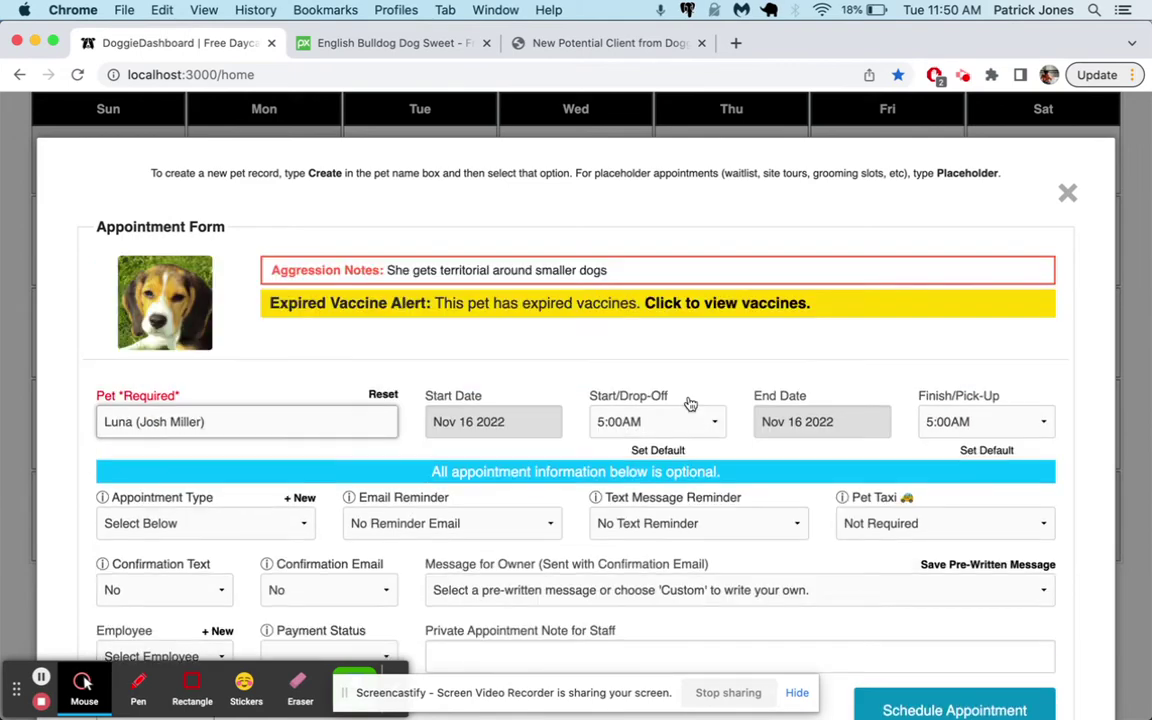
Schedule it as Hair & Nails with a 5:30AM pick-up time
left_click(944, 422)
left_click(950, 457)
scroll(600, 490, "down", 1)
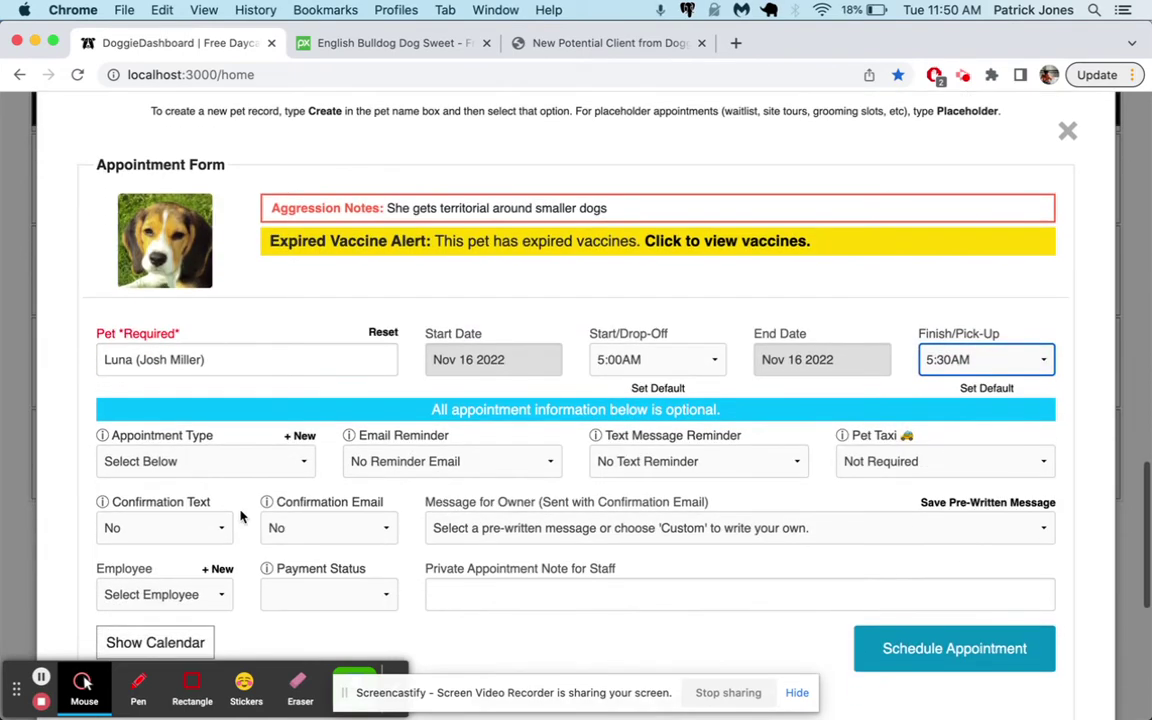
left_click(190, 462)
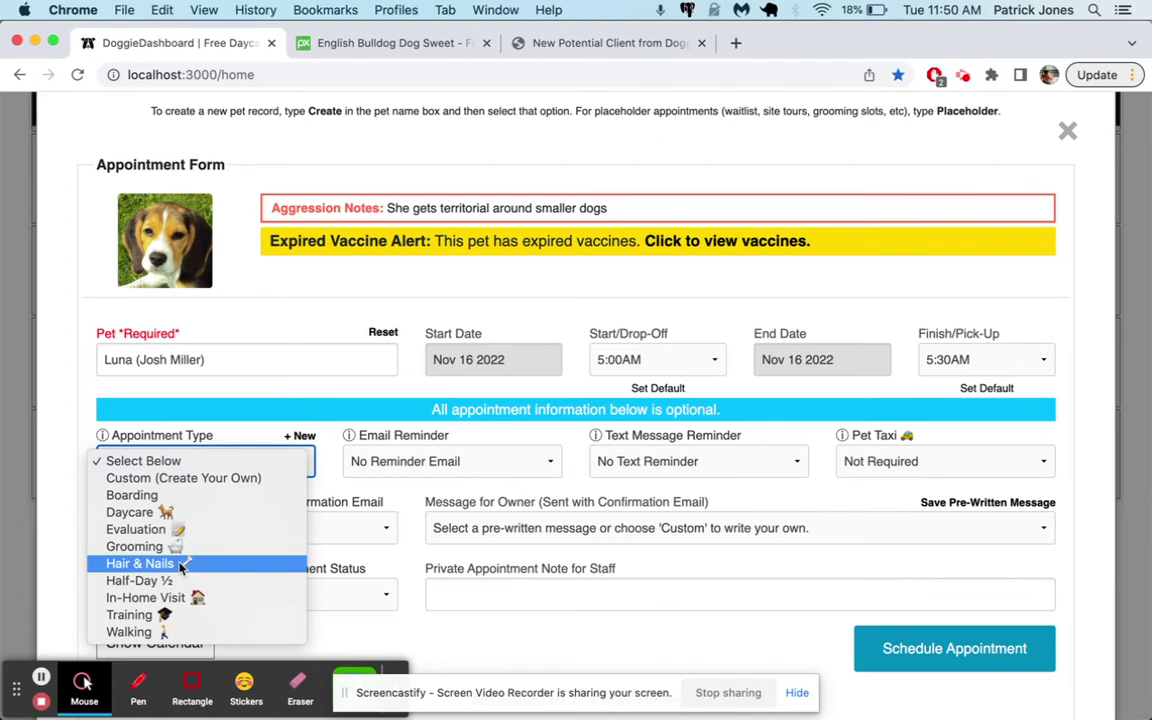
left_click(240, 563)
scroll(892, 555, "down", 3)
left_click(970, 512)
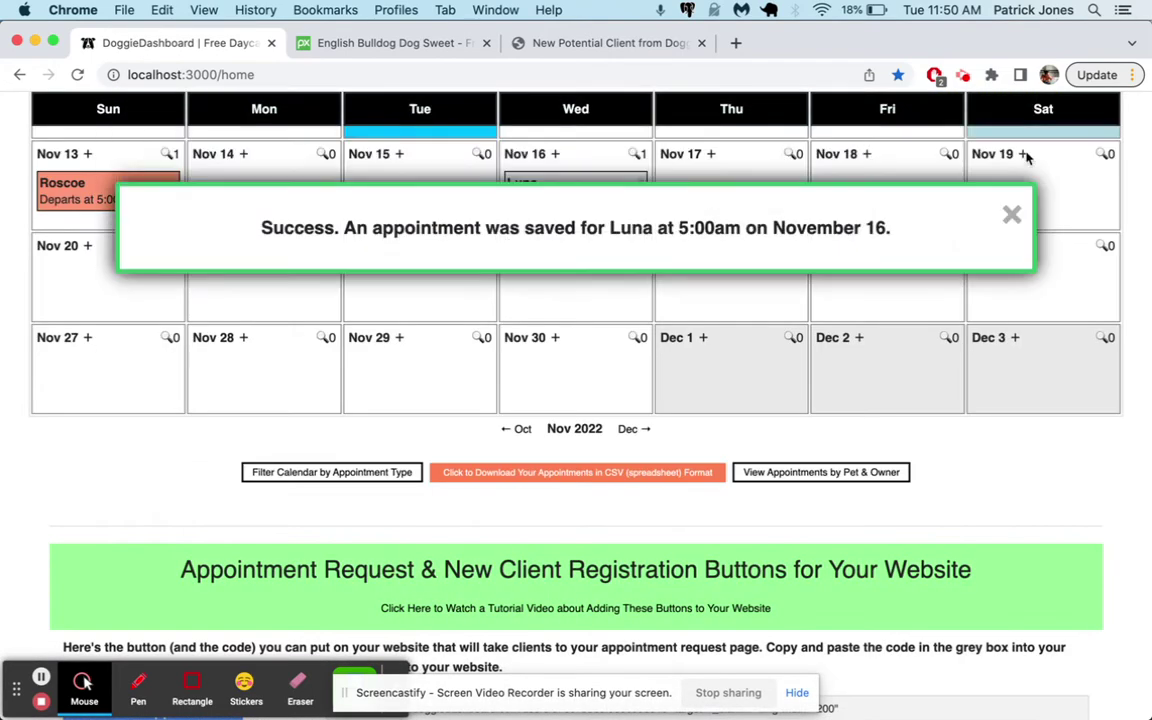
left_click(1007, 146)
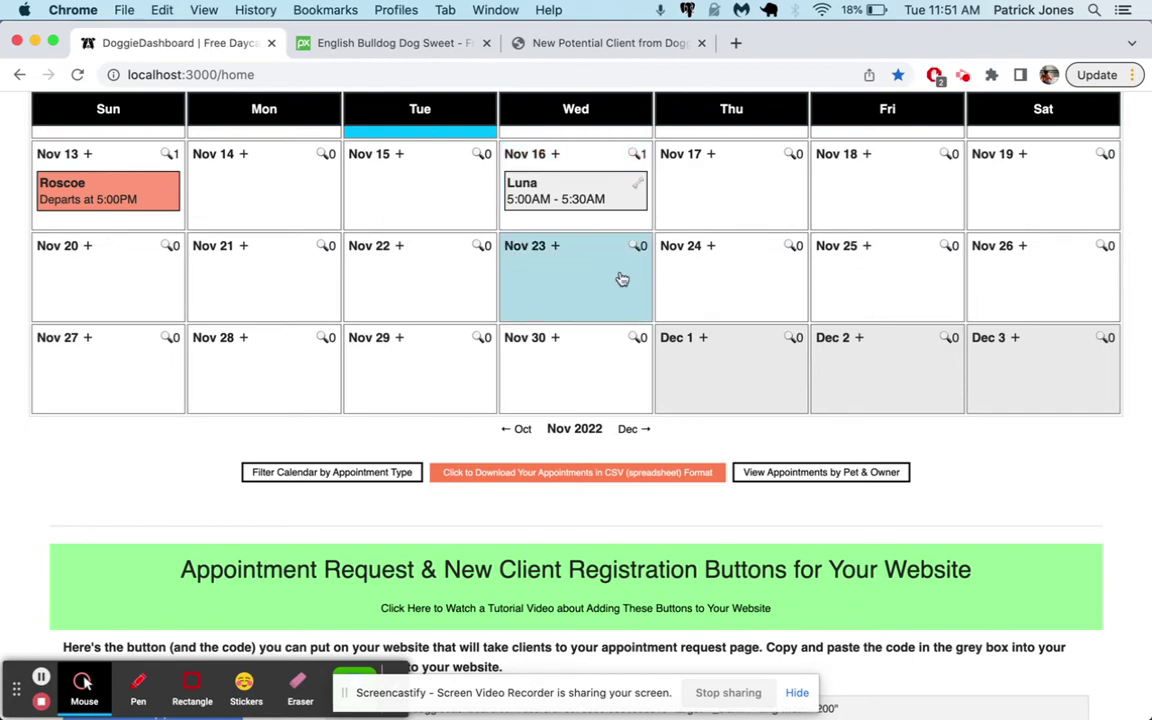
Delete Luna's Nov 16 appointment
scroll(622, 279, "up", 3)
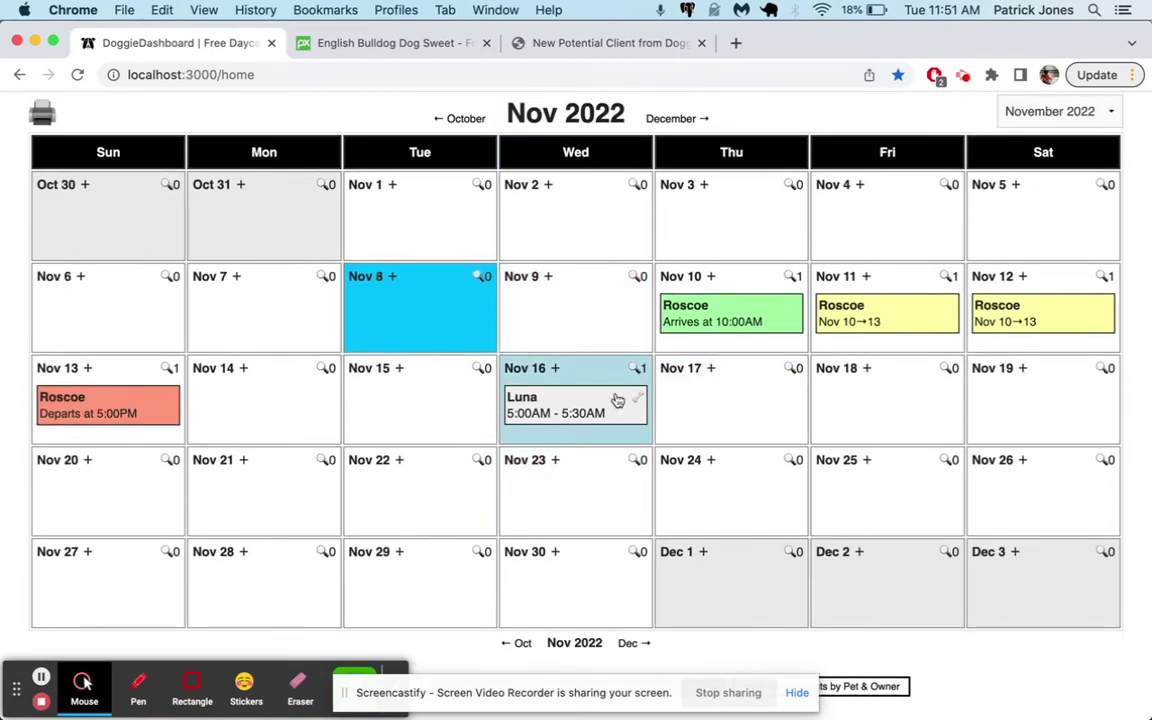
left_click(584, 405)
left_click(1036, 260)
key("Return")
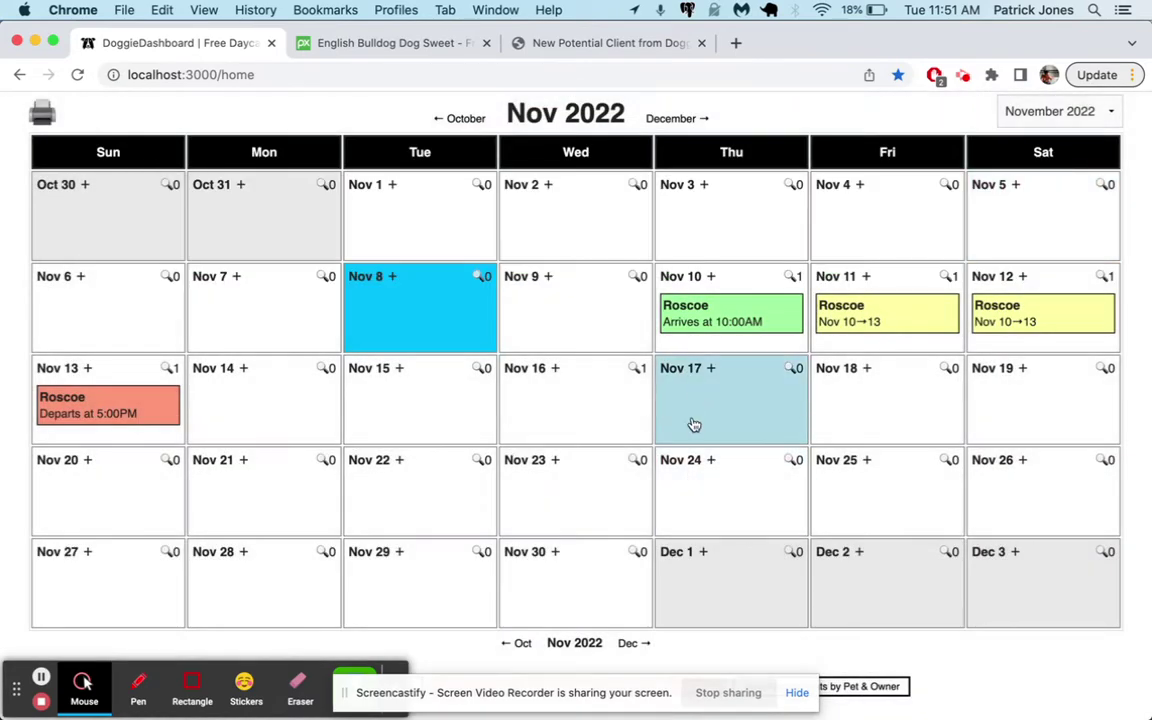
Start a Nov 17 appointment for Luna with 6:30AM drop-off, ending Nov 24
left_click(700, 380)
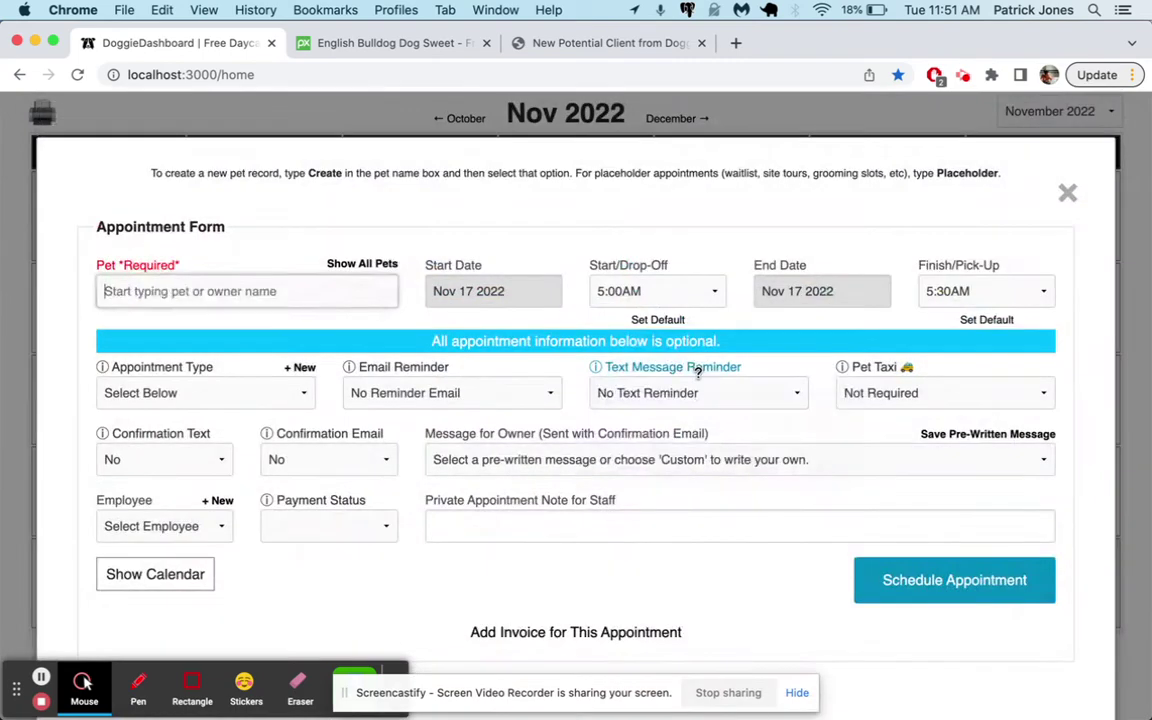
type("luna")
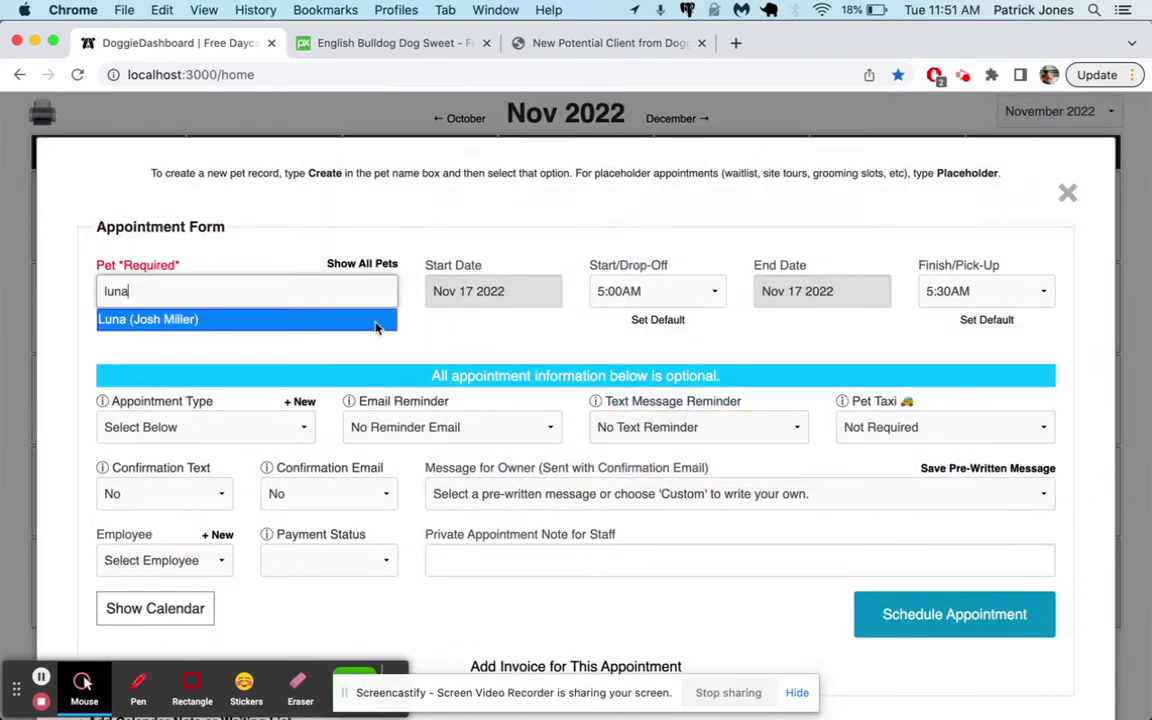
left_click(374, 319)
left_click(640, 421)
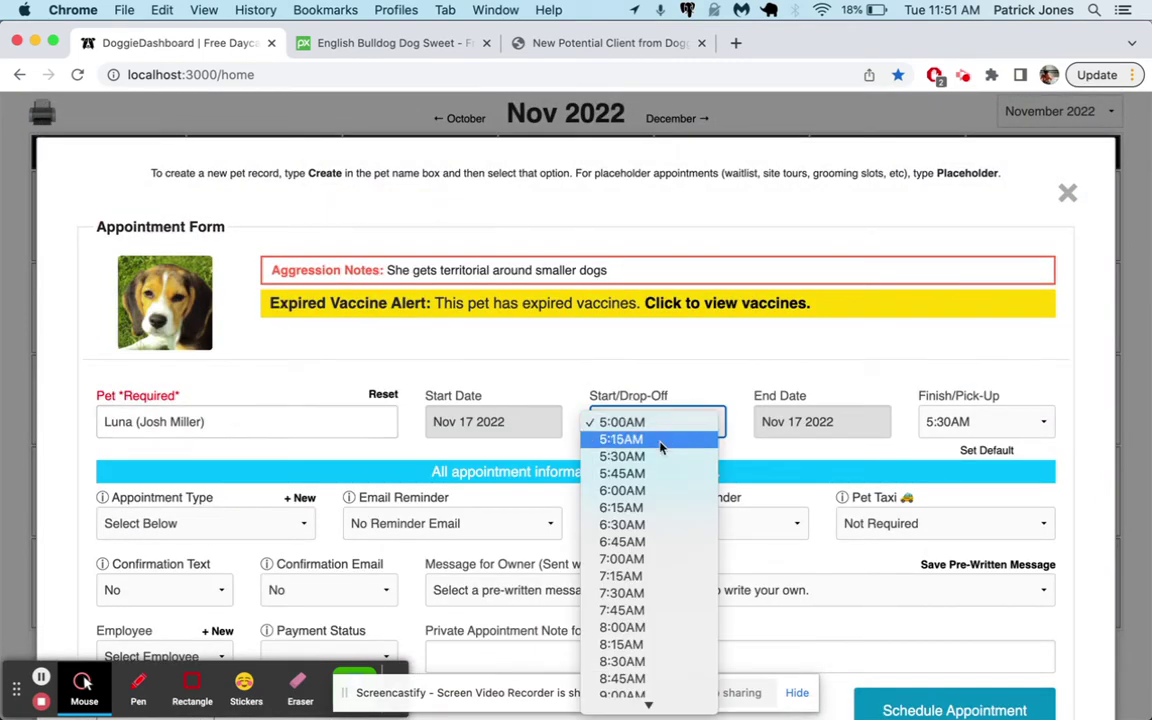
left_click(658, 528)
left_click(846, 424)
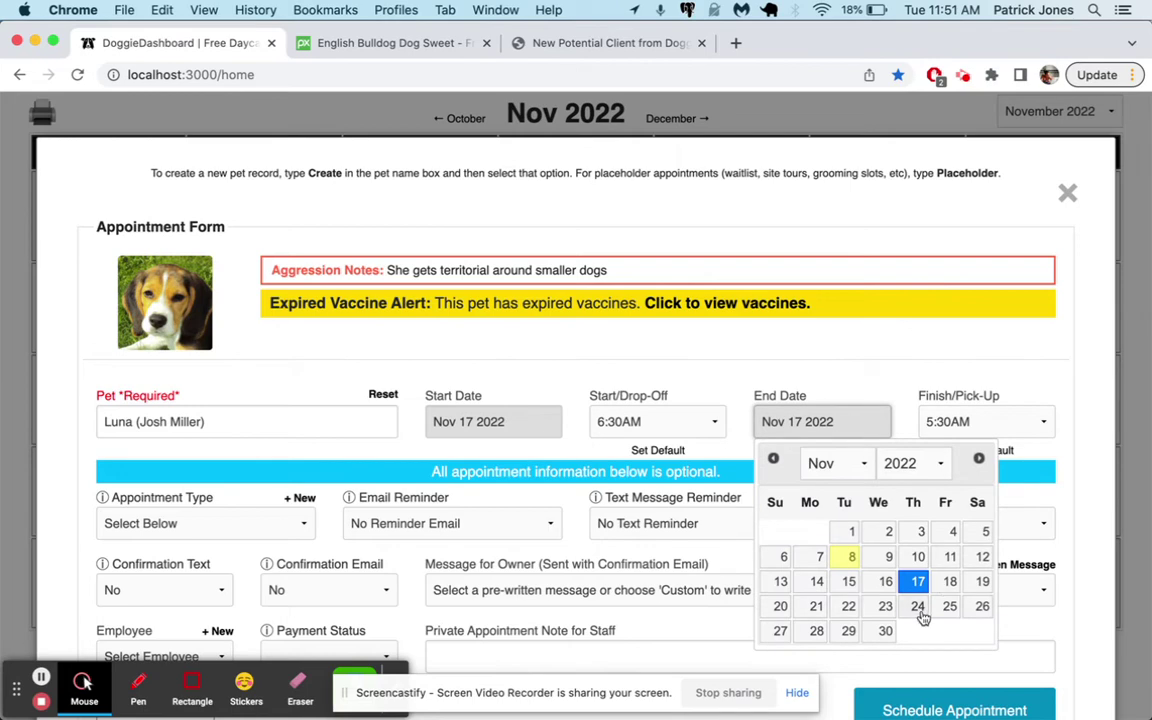
left_click(823, 546)
Set a 6:00PM pick-up, make it Boarding, and schedule the appointment
left_click(981, 430)
scroll(955, 430, "down", 5)
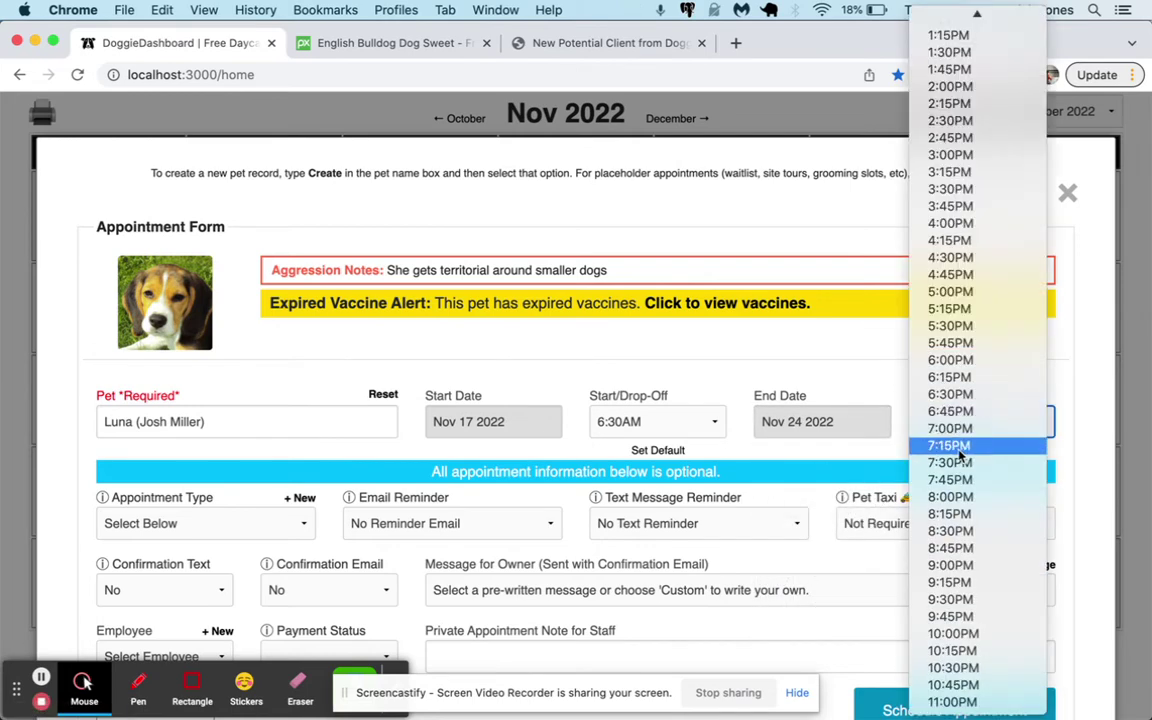
left_click(962, 360)
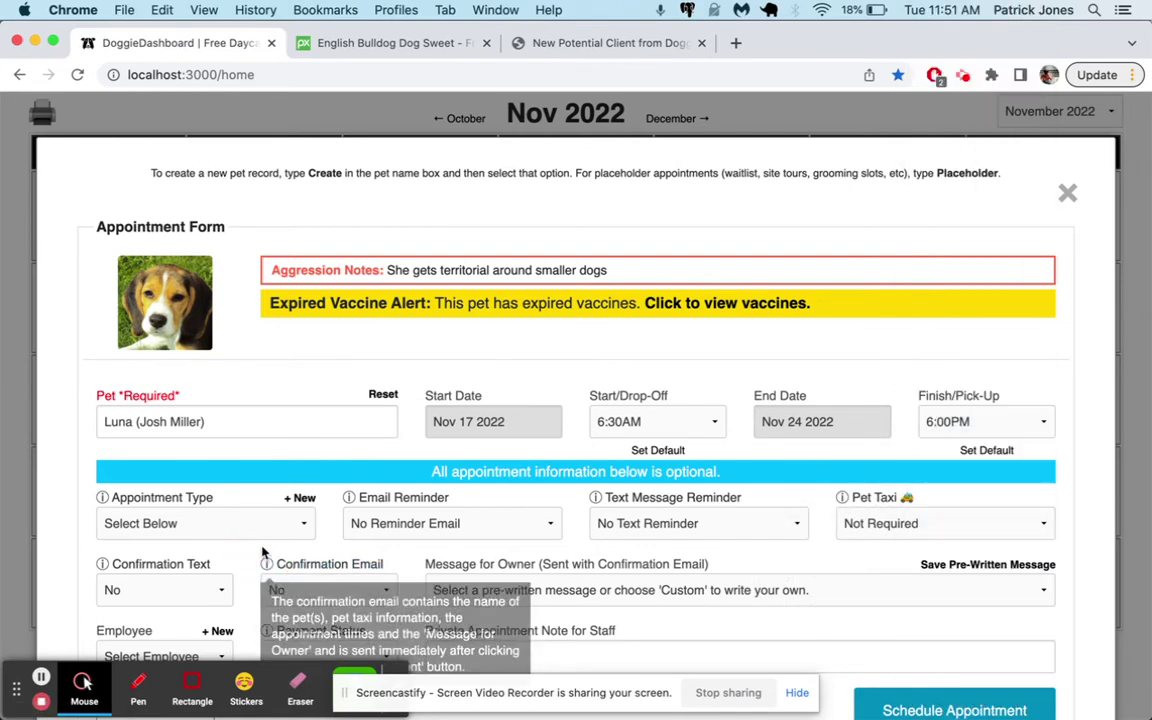
left_click(210, 523)
left_click(189, 485)
scroll(880, 530, "down", 2)
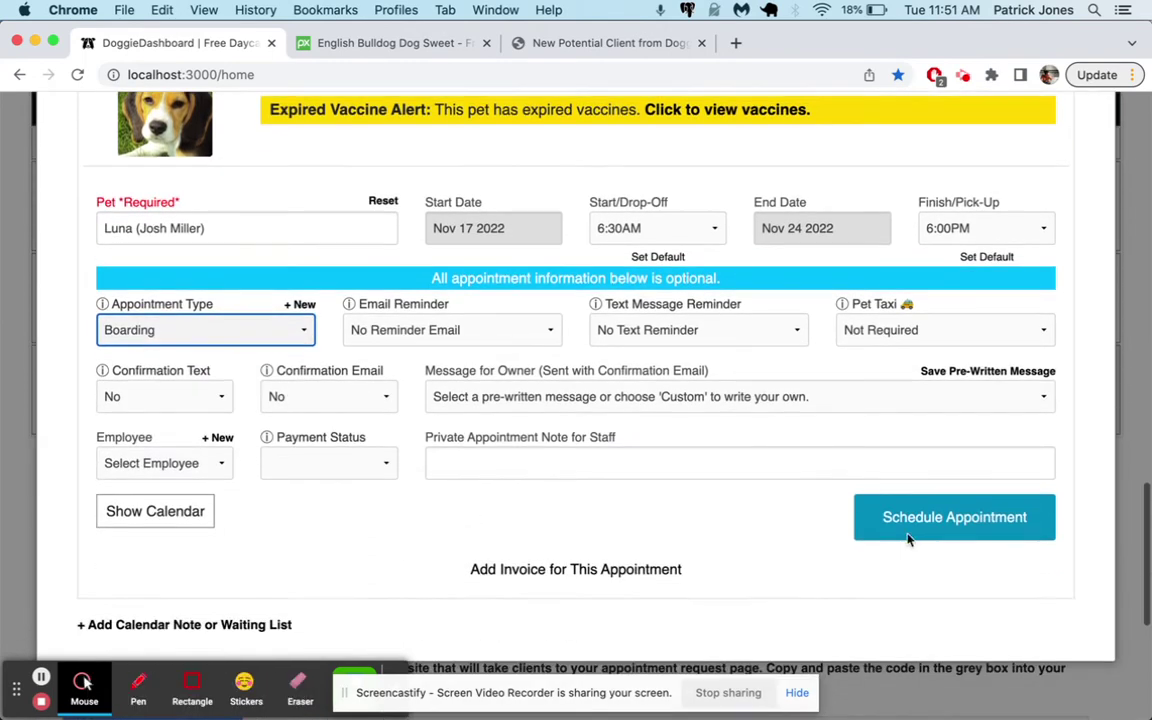
left_click(936, 507)
left_click(938, 215)
scroll(1015, 220, "up", 3)
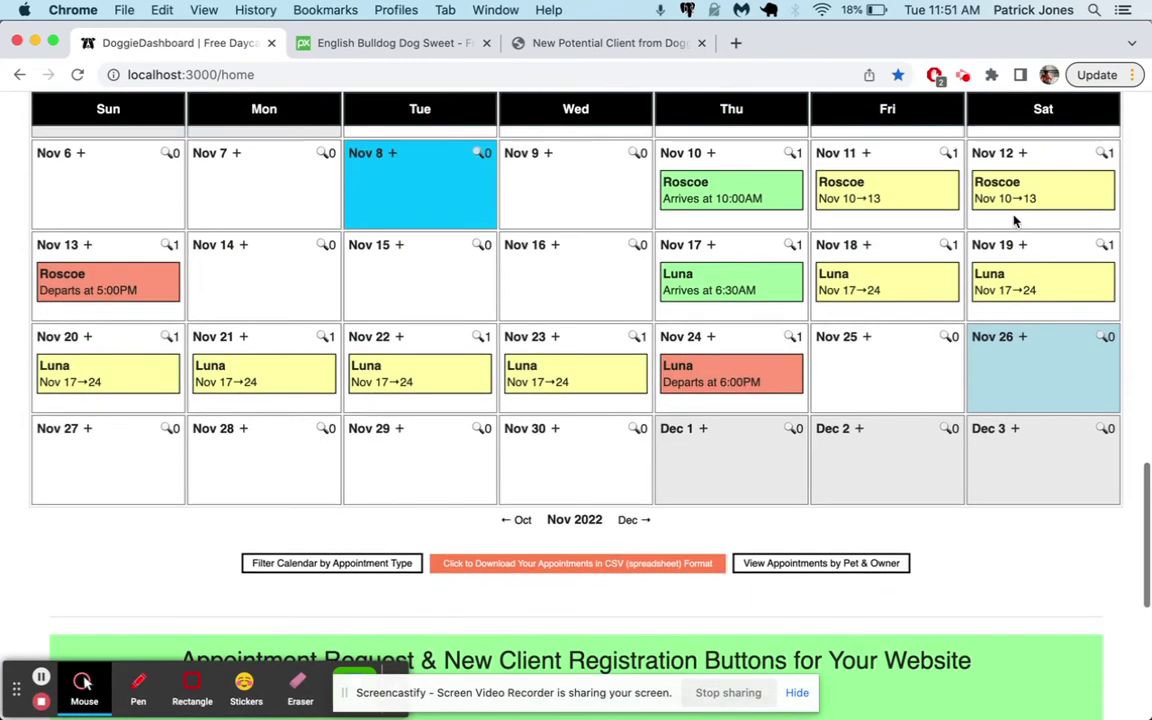
Create an invoice from Luna's Nov 17–24 boarding appointment
left_click(720, 381)
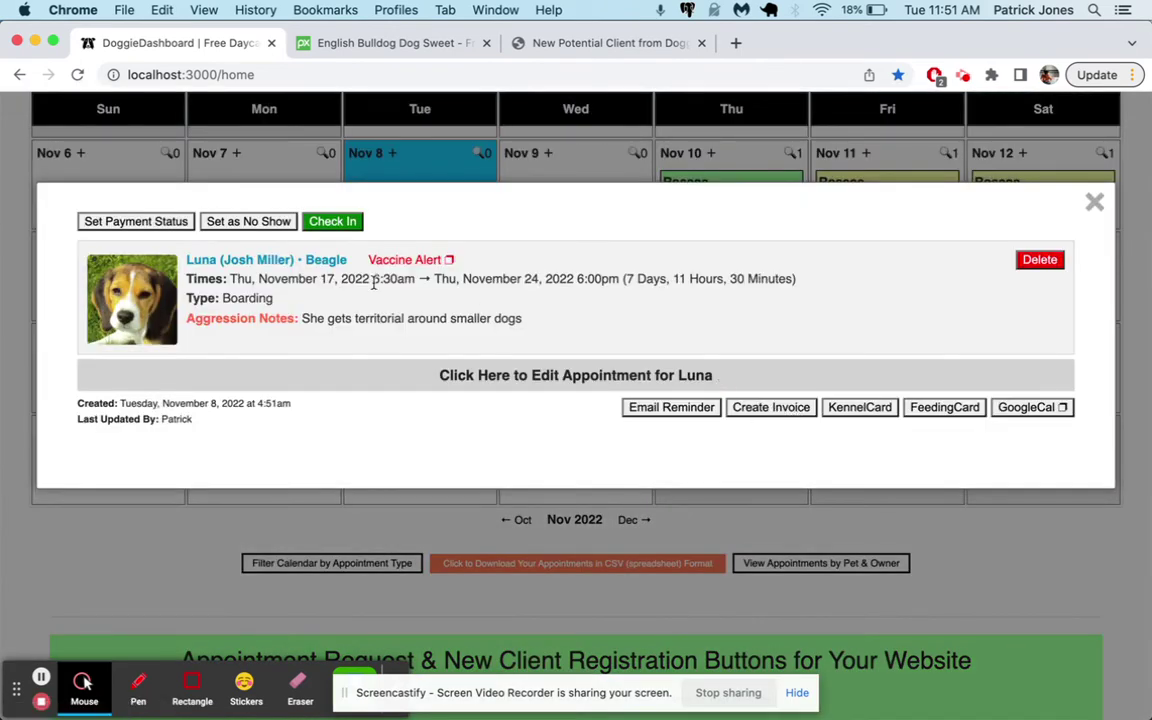
left_click(781, 416)
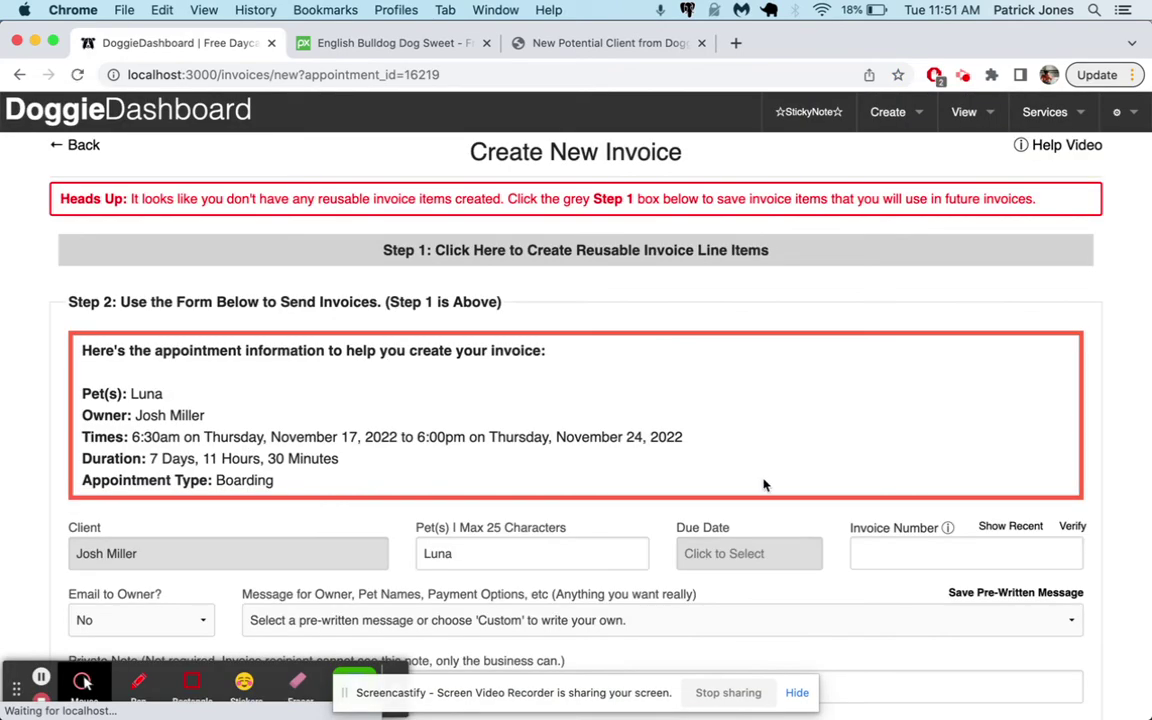
left_click_drag(113, 198, 637, 200)
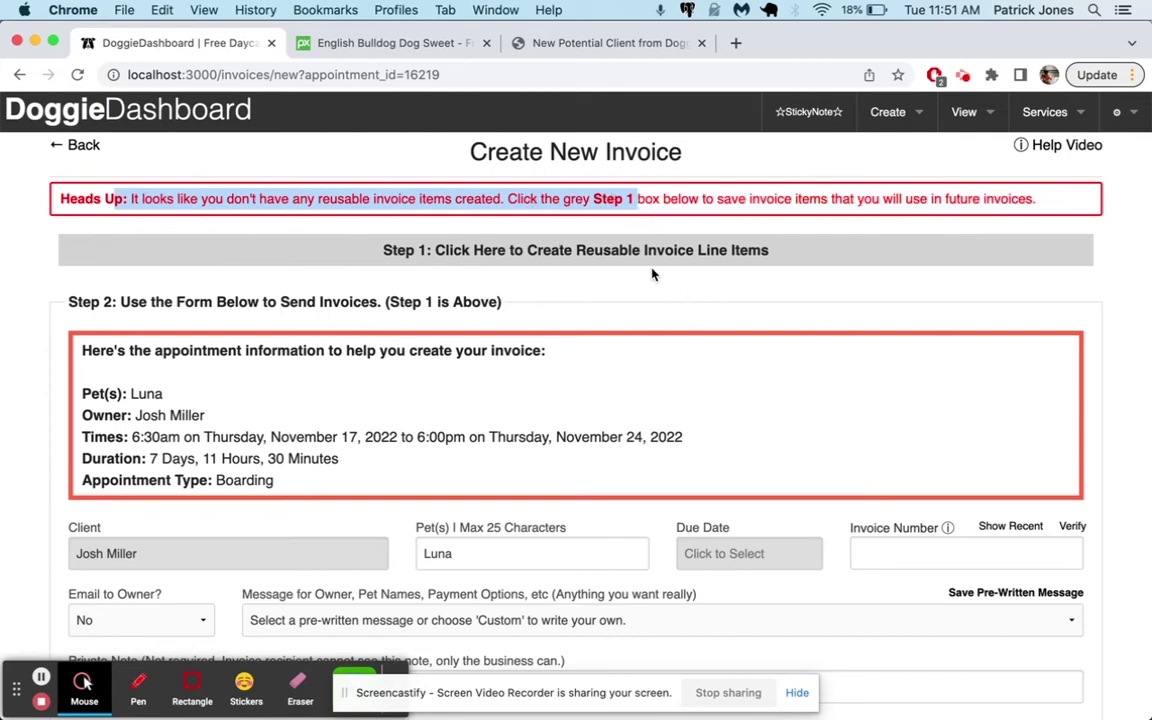
scroll(690, 315, "down", 3)
scroll(420, 305, "up", 3)
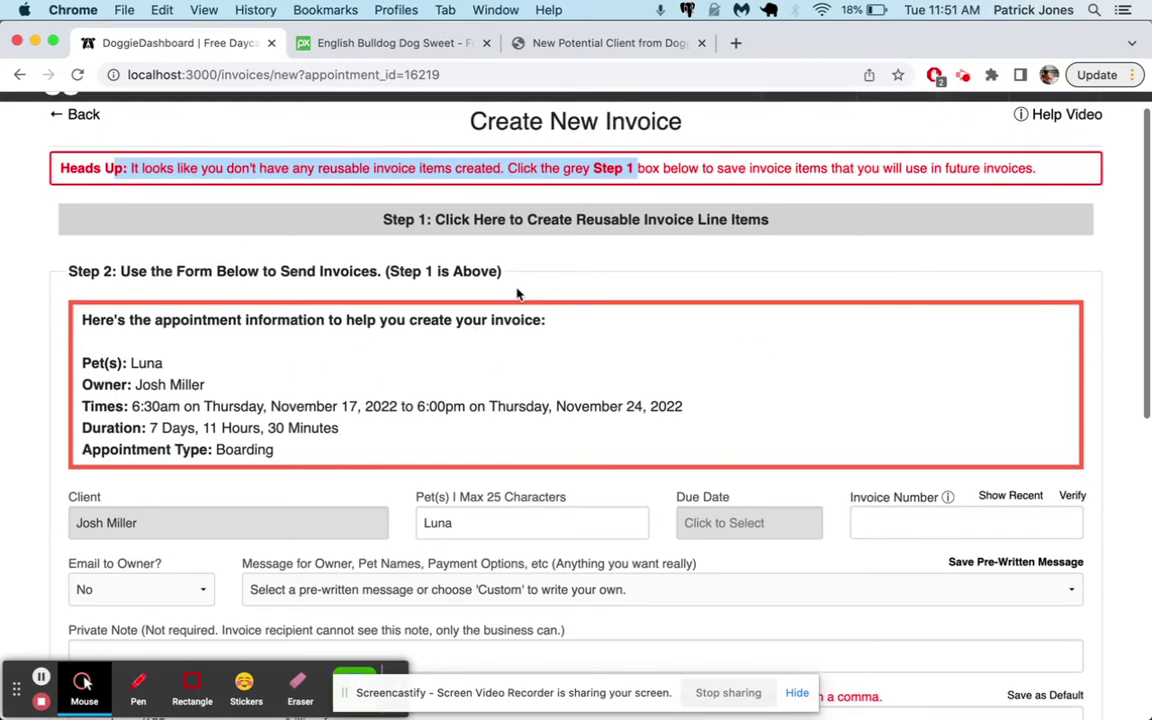
Add the reusable invoice item Overnight Boarding at $25.00
left_click(473, 221)
scroll(400, 250, "down", 2)
left_click(303, 262)
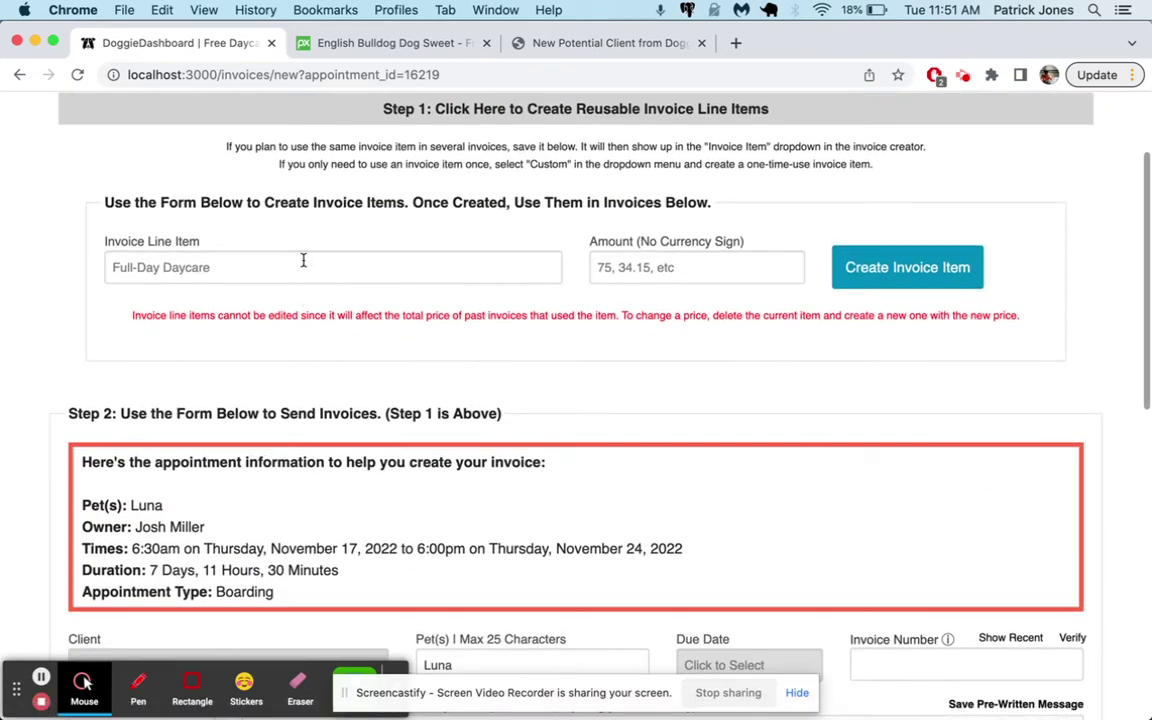
type("Overnight Boarding")
left_click(662, 280)
type("25")
left_click(857, 268)
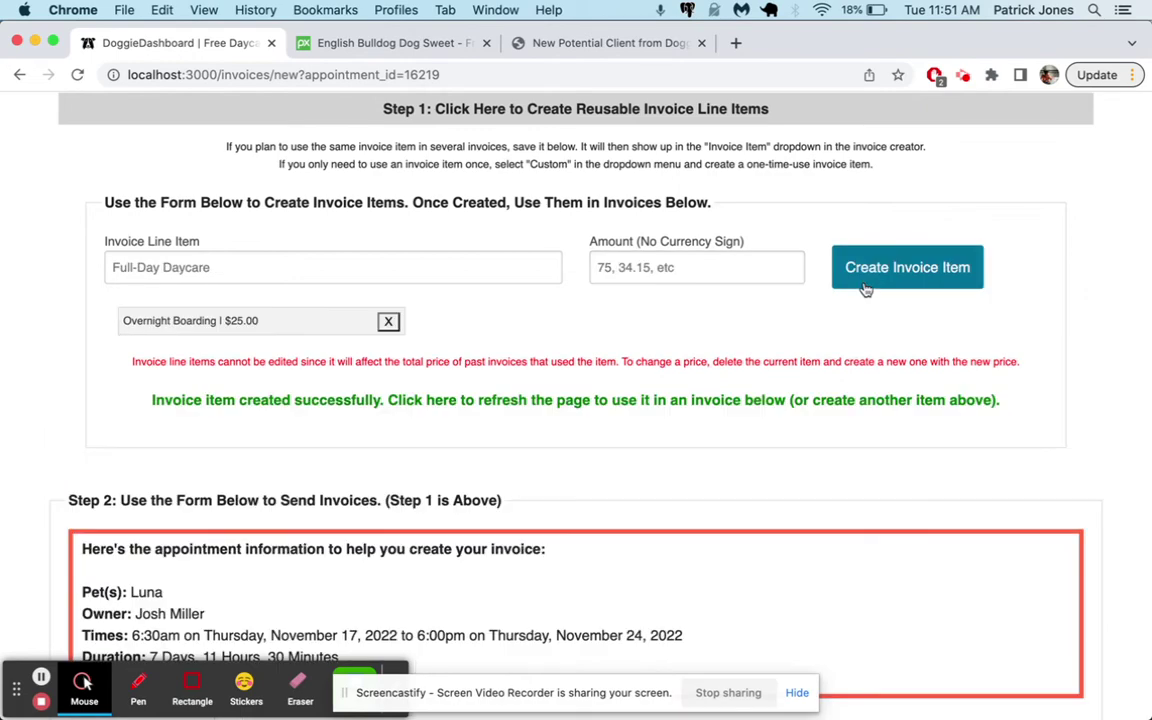
Clear the existing payment links text on the invoice form
scroll(853, 340, "down", 5)
scroll(853, 340, "down", 4)
triple_click(369, 343)
key("BackSpace")
left_click(283, 484)
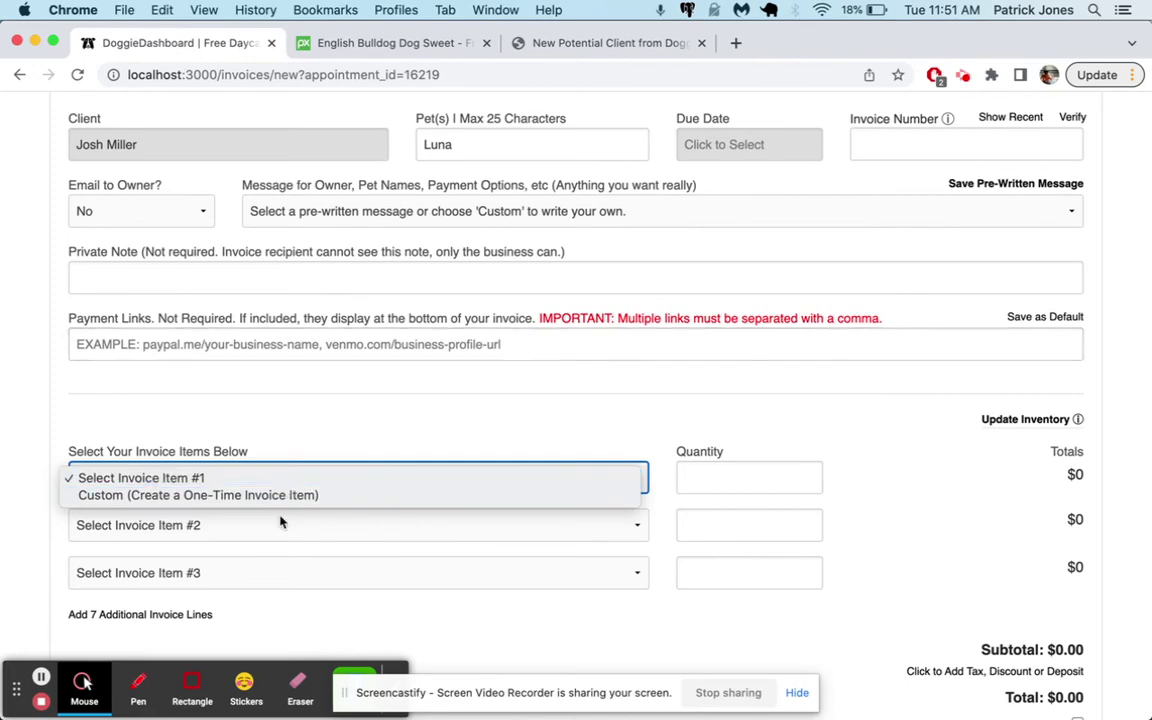
left_click(308, 404)
Add the reusable item Nail Trim at $15.00 and reload the invoice form
scroll(285, 370, "up", 10)
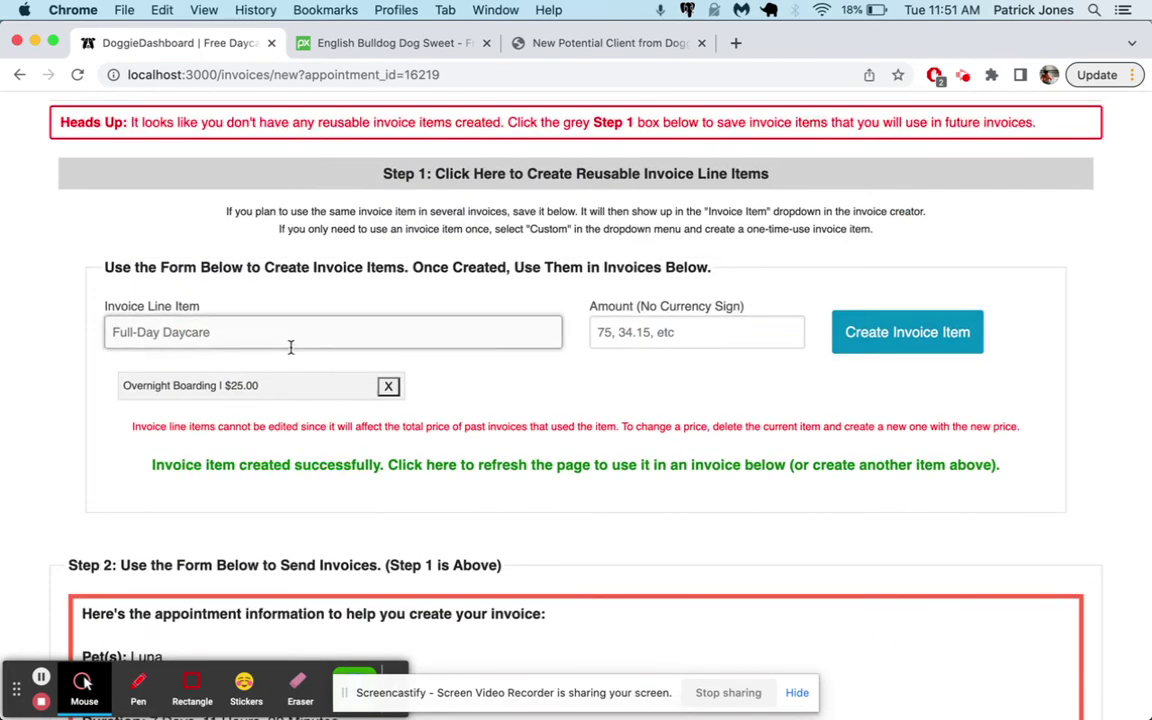
left_click(290, 347)
type("Nai")
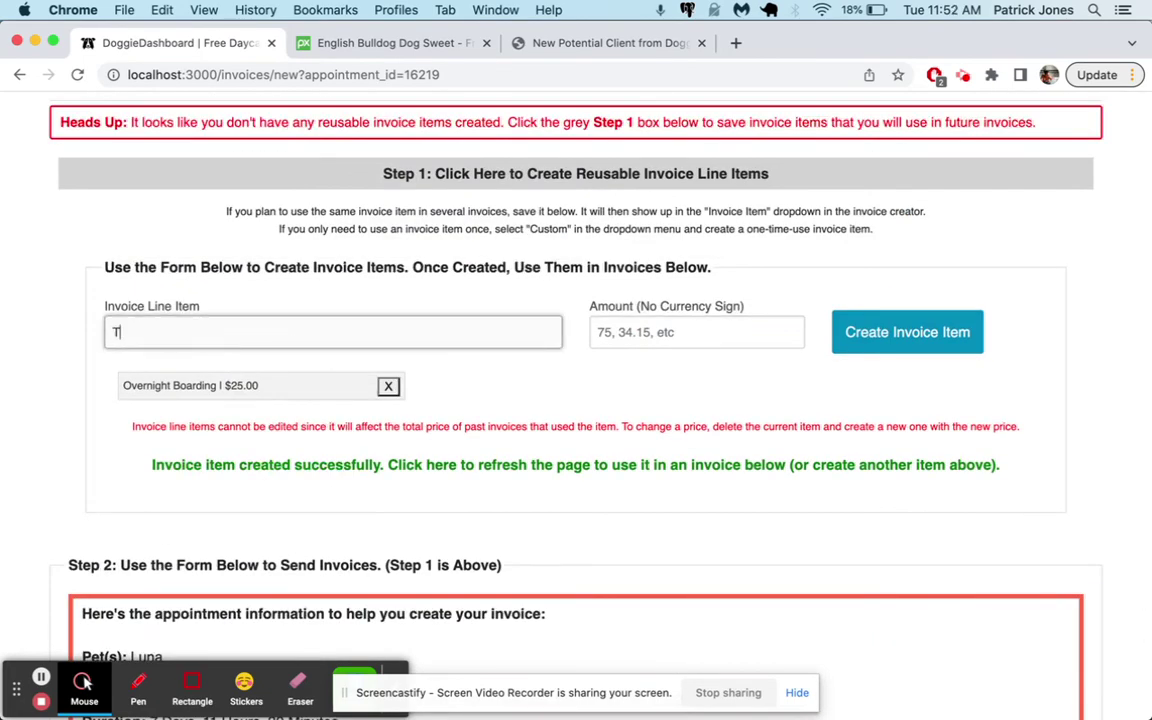
type("l Trim")
key("Tab")
type("15")
left_click(856, 330)
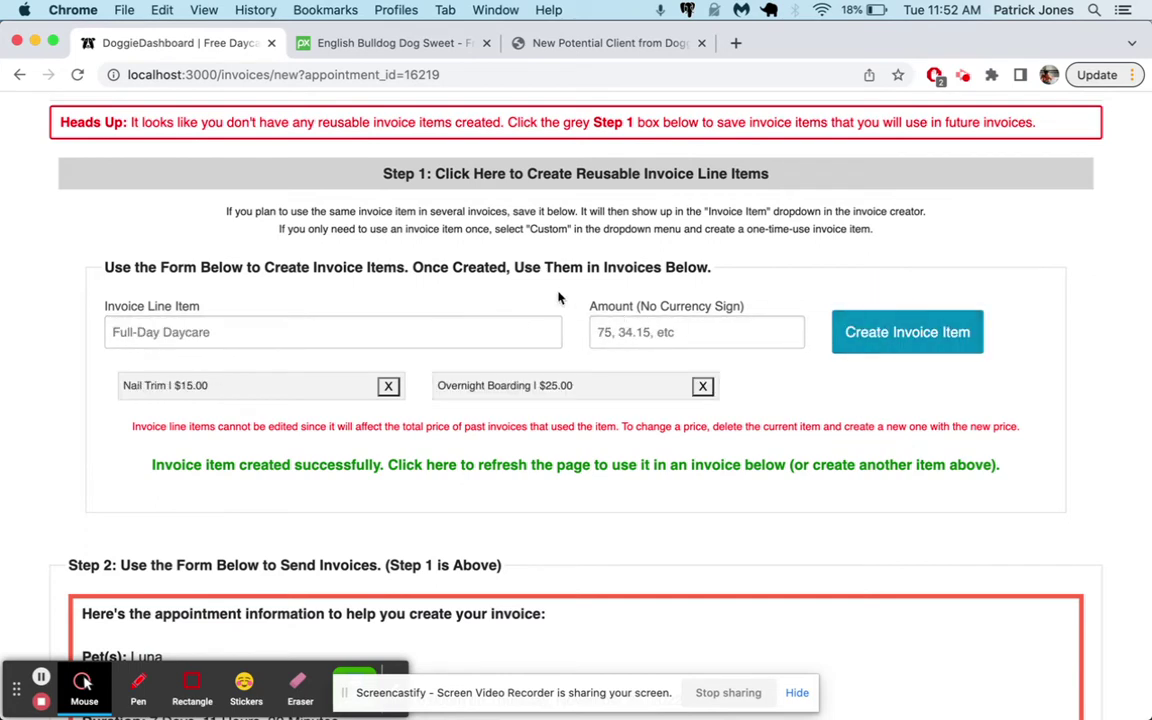
key("super+r")
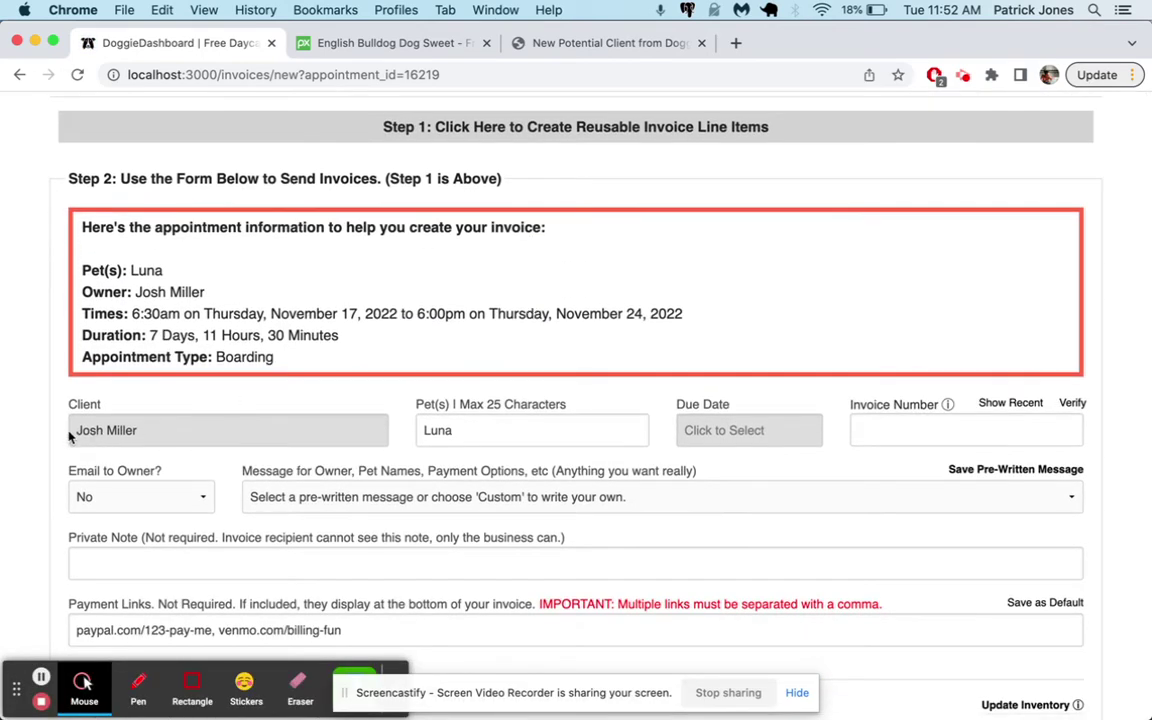
Set the due date to Nov 30, 2022 and write the custom owner message 'Thanks'
scroll(438, 432, "down", 2)
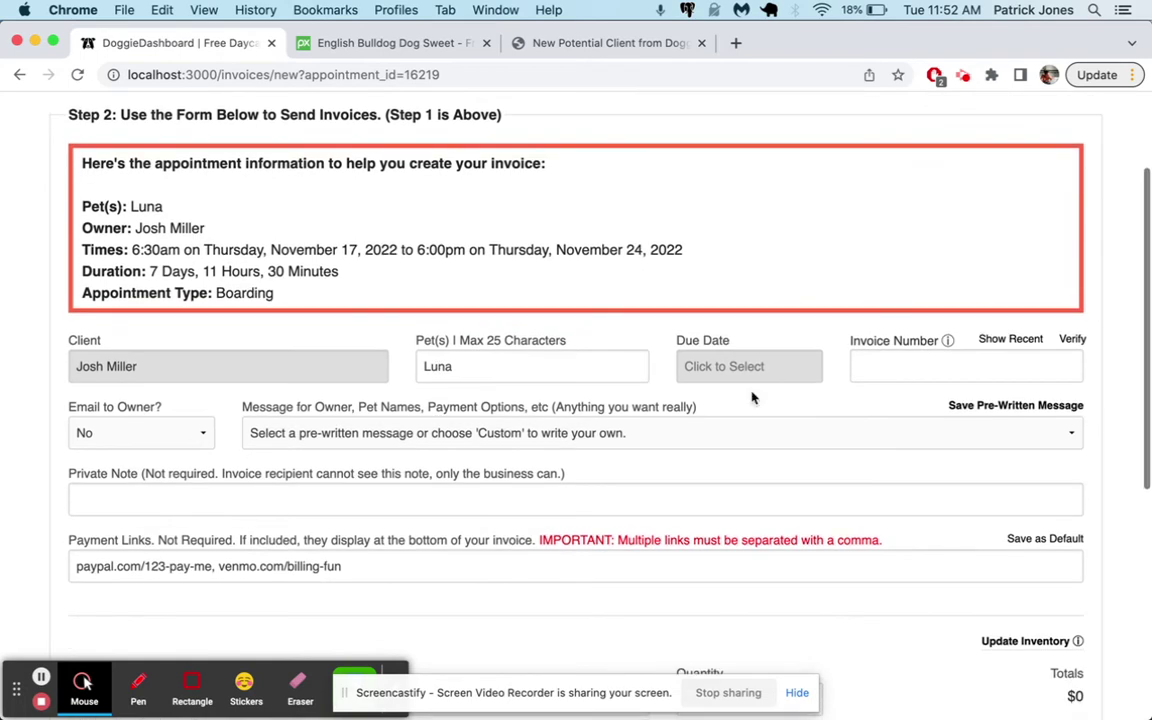
left_click(733, 368)
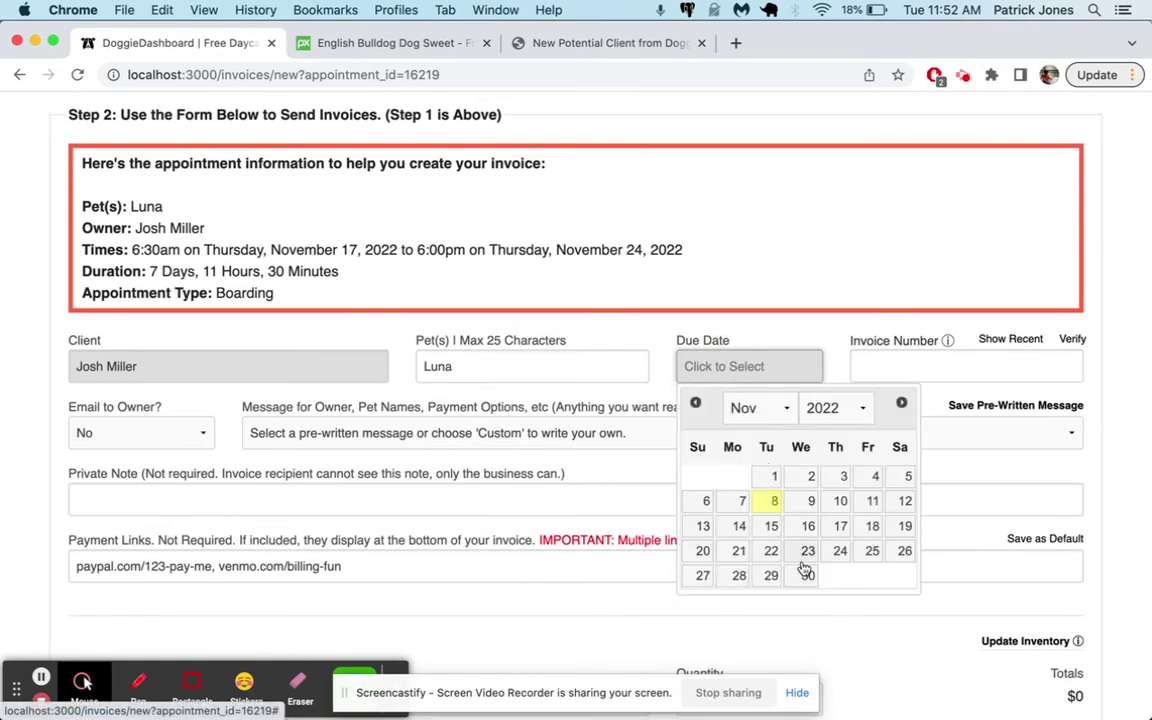
left_click(808, 575)
scroll(400, 494, "down", 2)
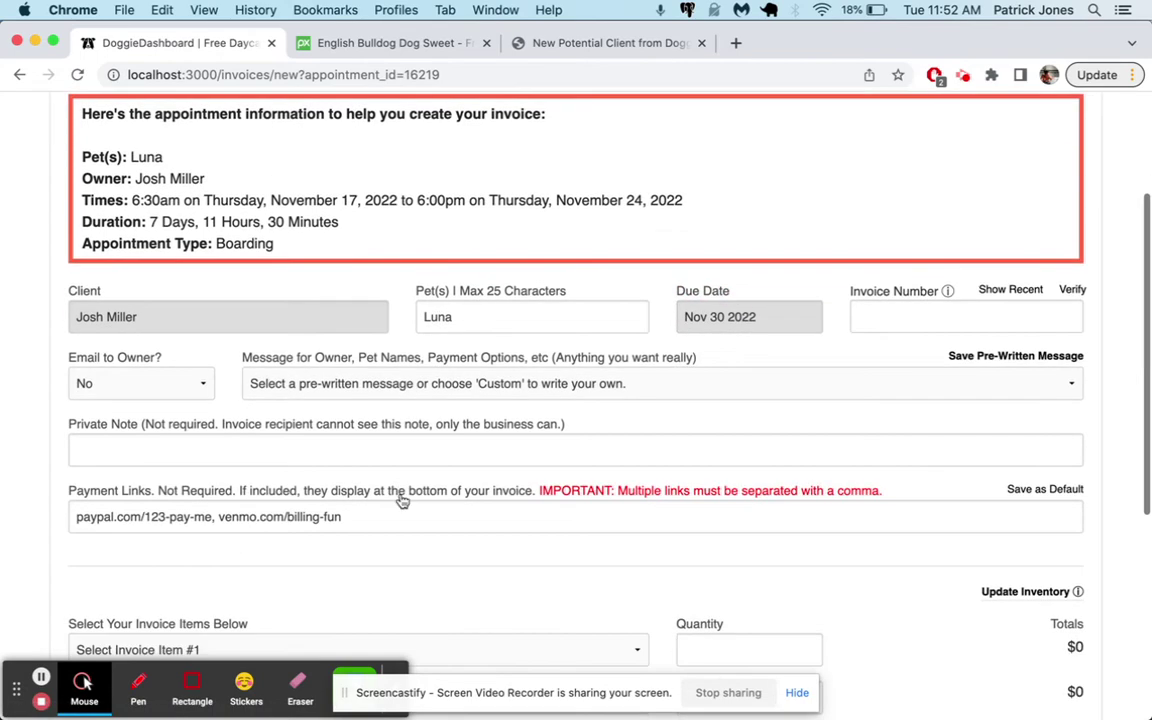
left_click(333, 383)
left_click(335, 399)
left_click(338, 412)
type("Thanks for letting us take care of Luna. Please pay using the links below.")
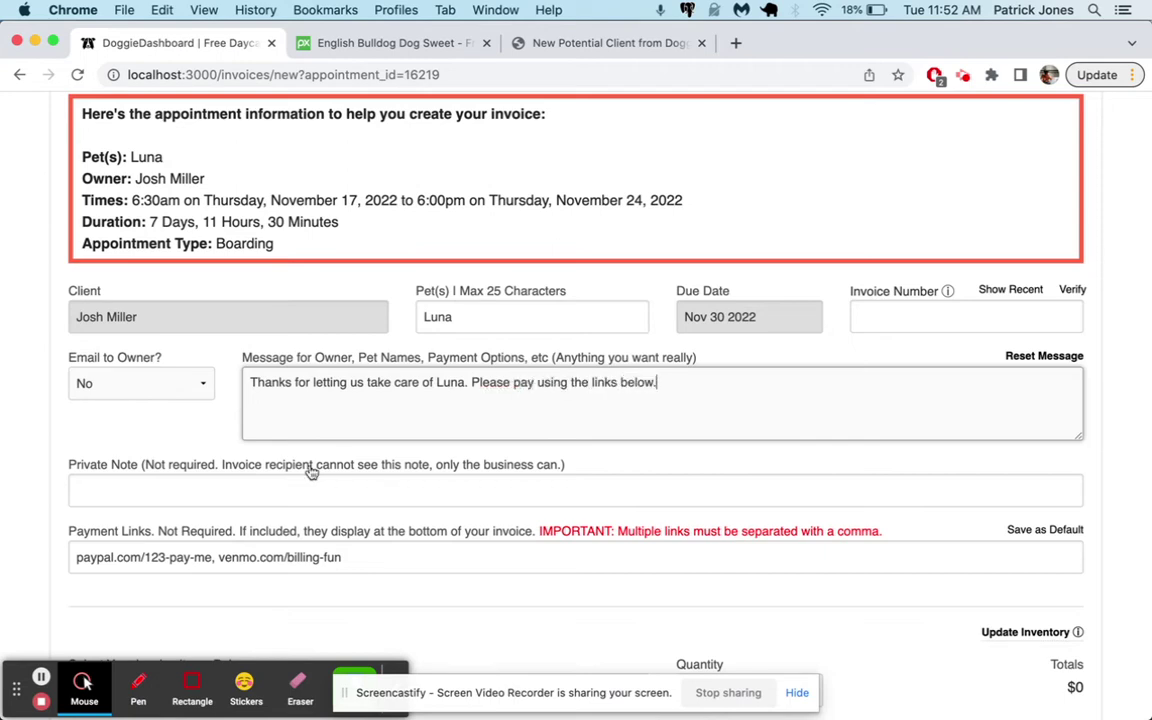
Remove the paypal payment link, leaving only venmo
scroll(311, 472, "down", 2)
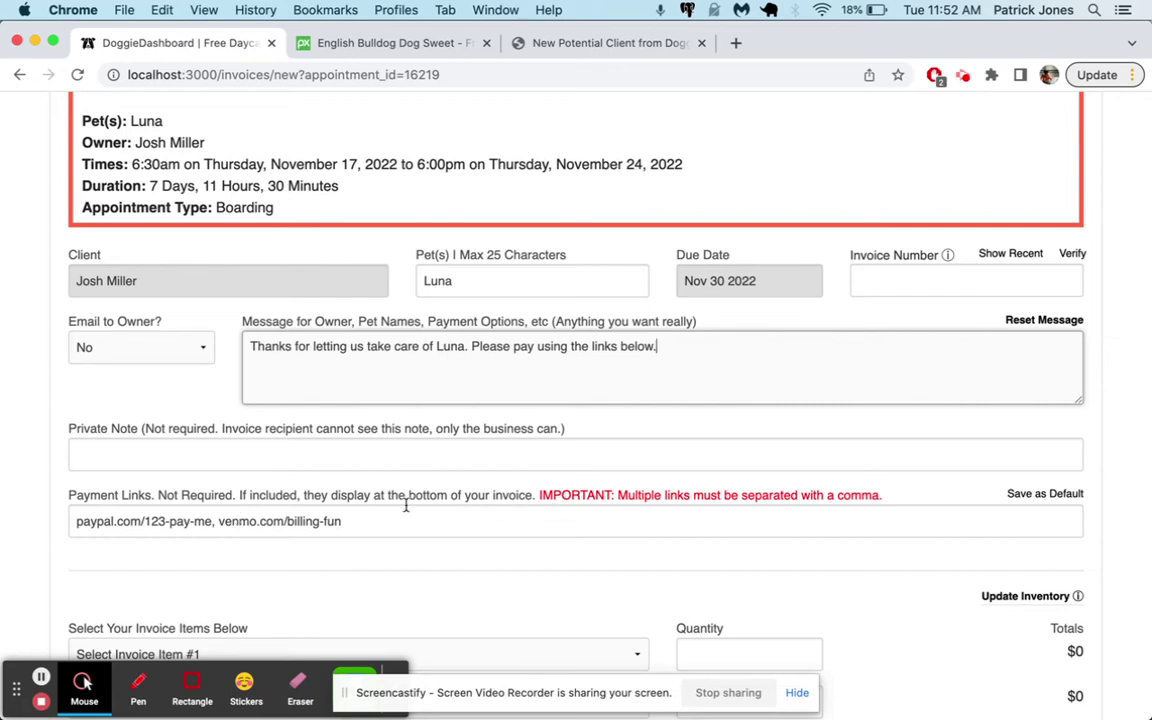
left_click(218, 522)
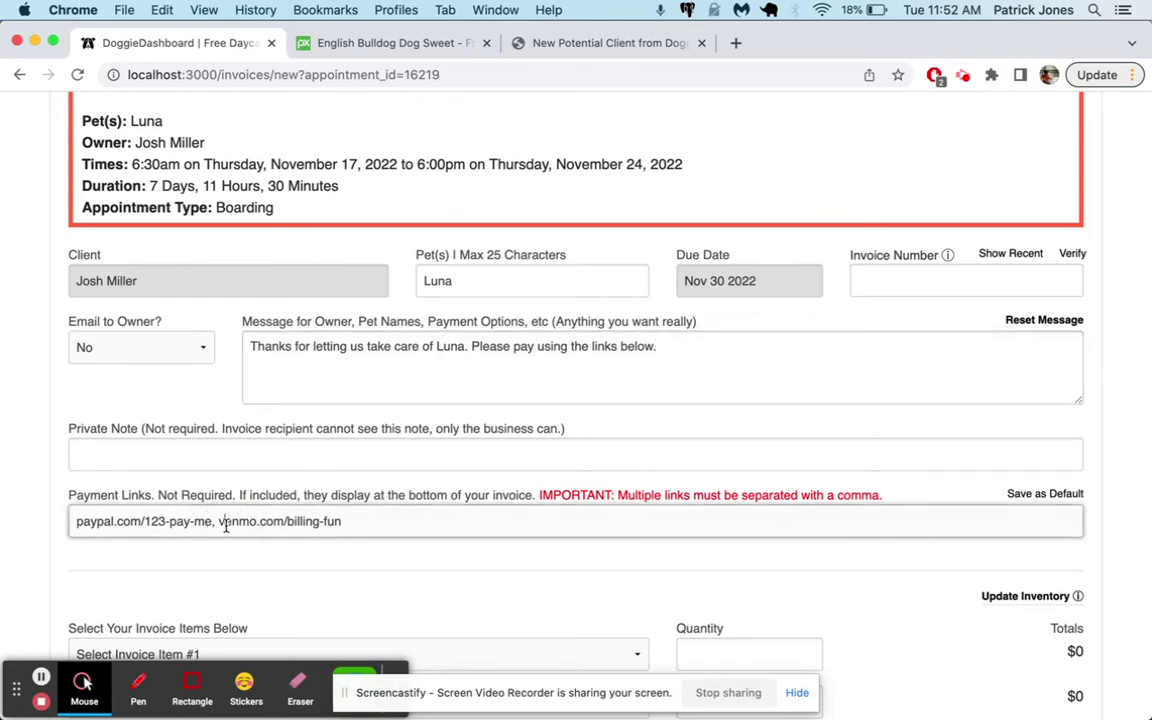
key("super+shift+Left")
key("BackSpace")
Bill Overnight Boarding as the first item with quantity 8
scroll(323, 494, "down", 5)
left_click(249, 418)
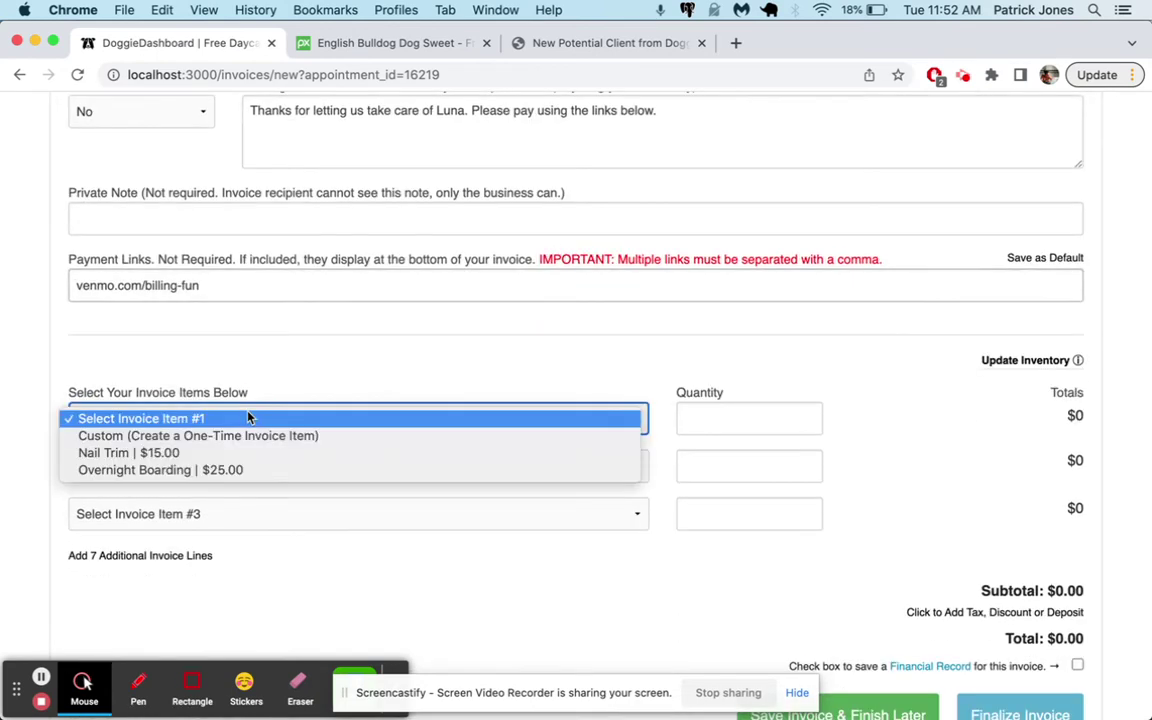
left_click(247, 470)
scroll(446, 367, "up", 4)
scroll(456, 356, "down", 1)
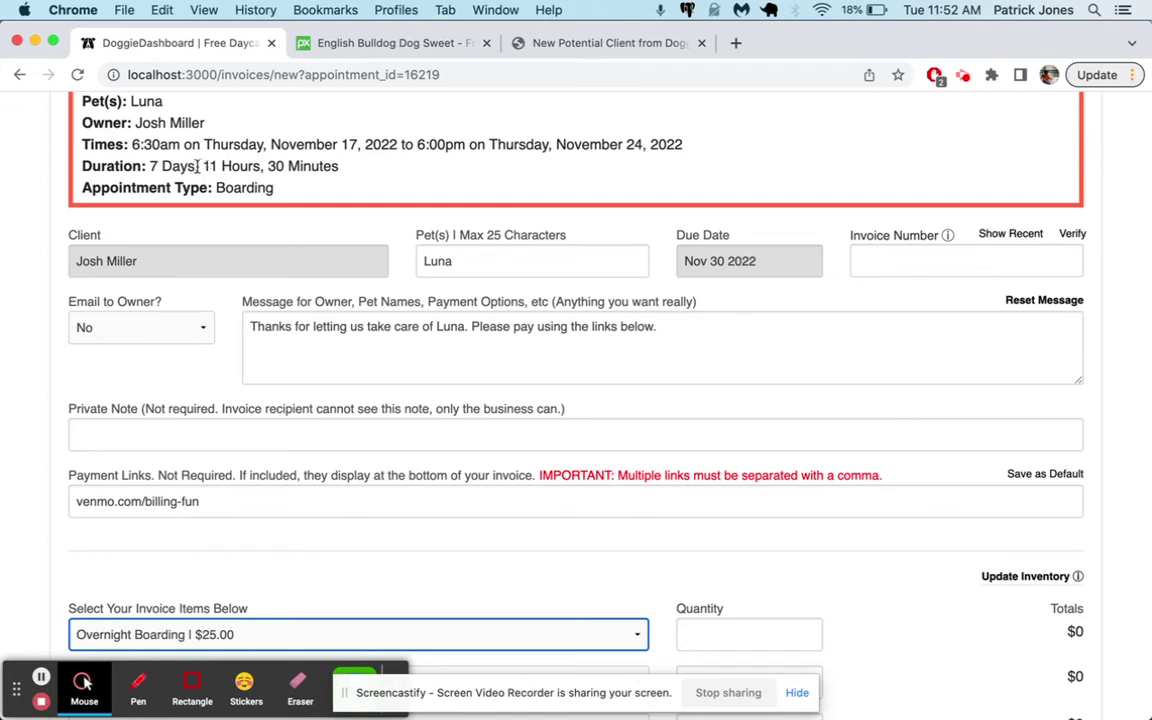
scroll(283, 172, "down", 4)
left_click(734, 430)
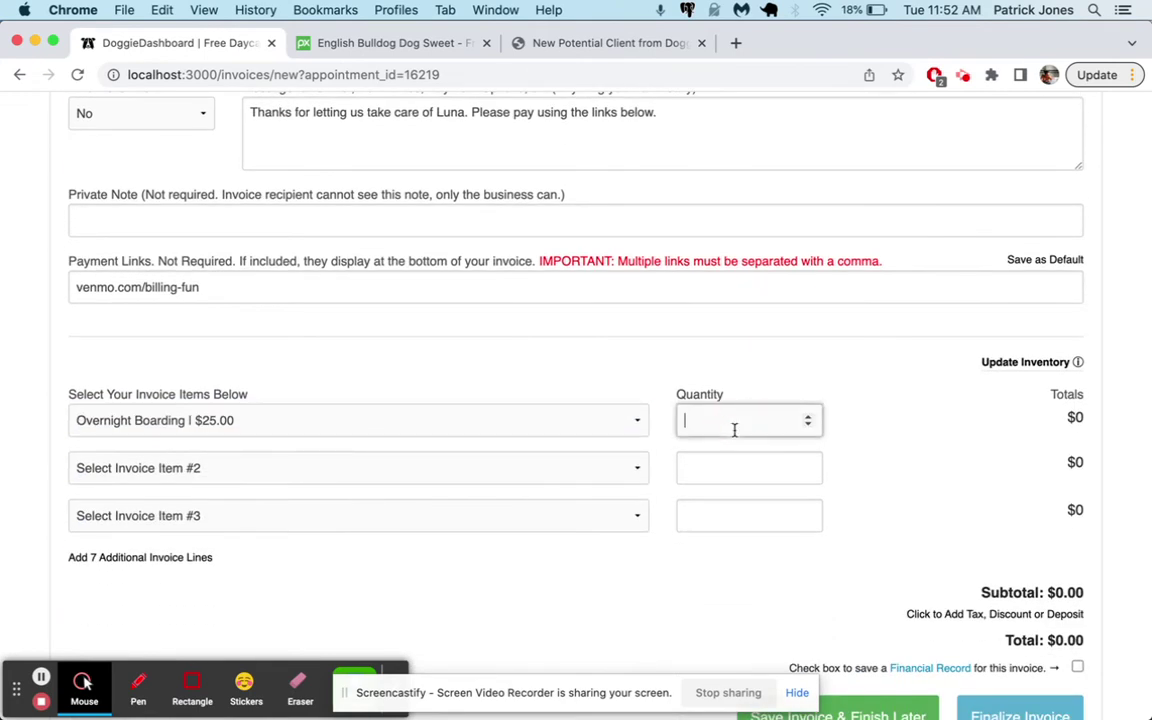
key("Up")
key("Up")
key("Up")
key("Up")
key("Up")
key("Up")
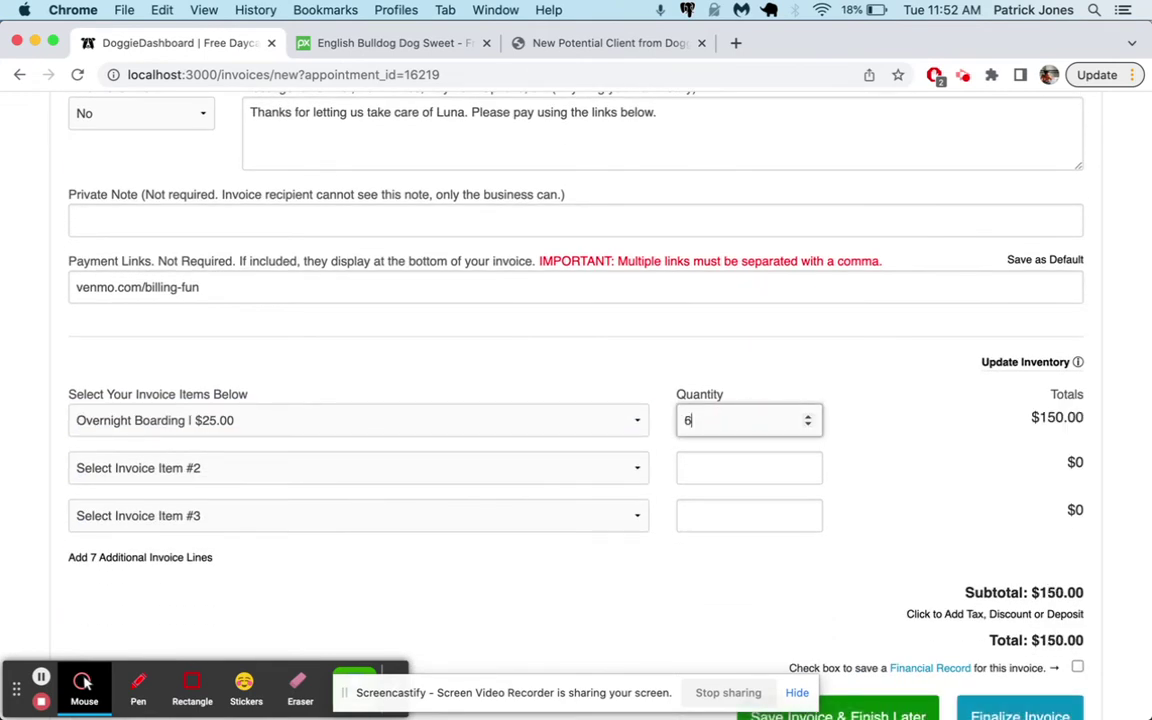
key("Up")
key("Up")
Add Nail Trim as the second item with quantity 1
left_click(615, 468)
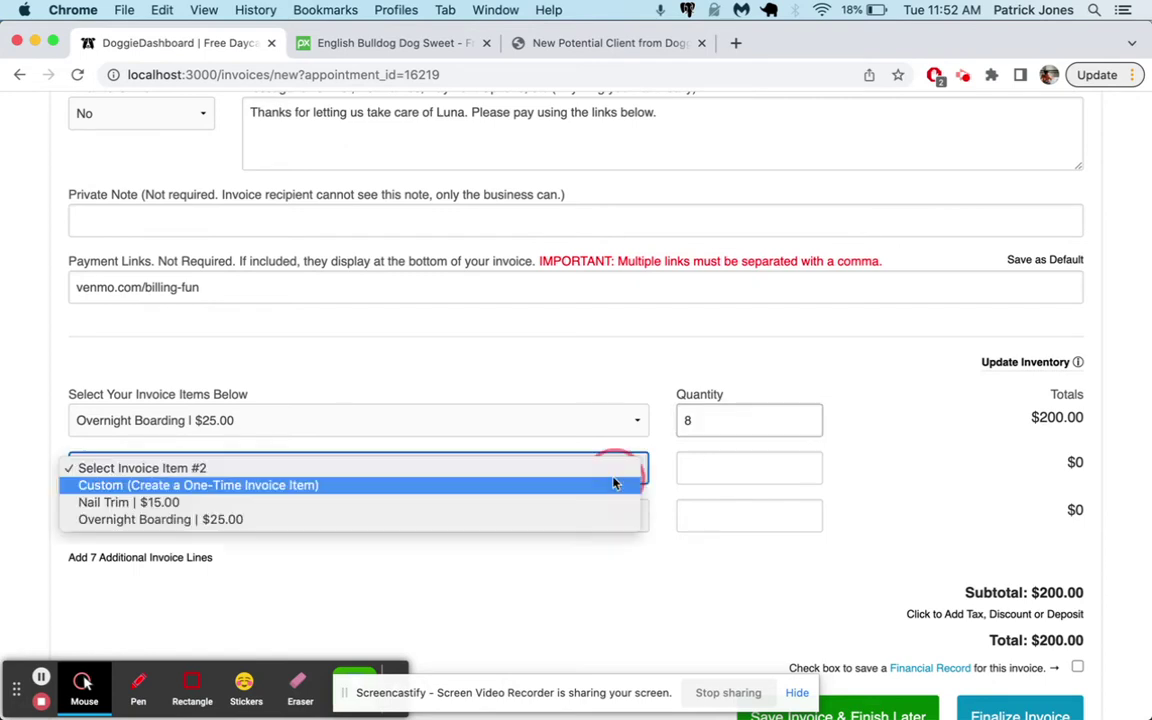
left_click(563, 503)
left_click(746, 466)
key("Up")
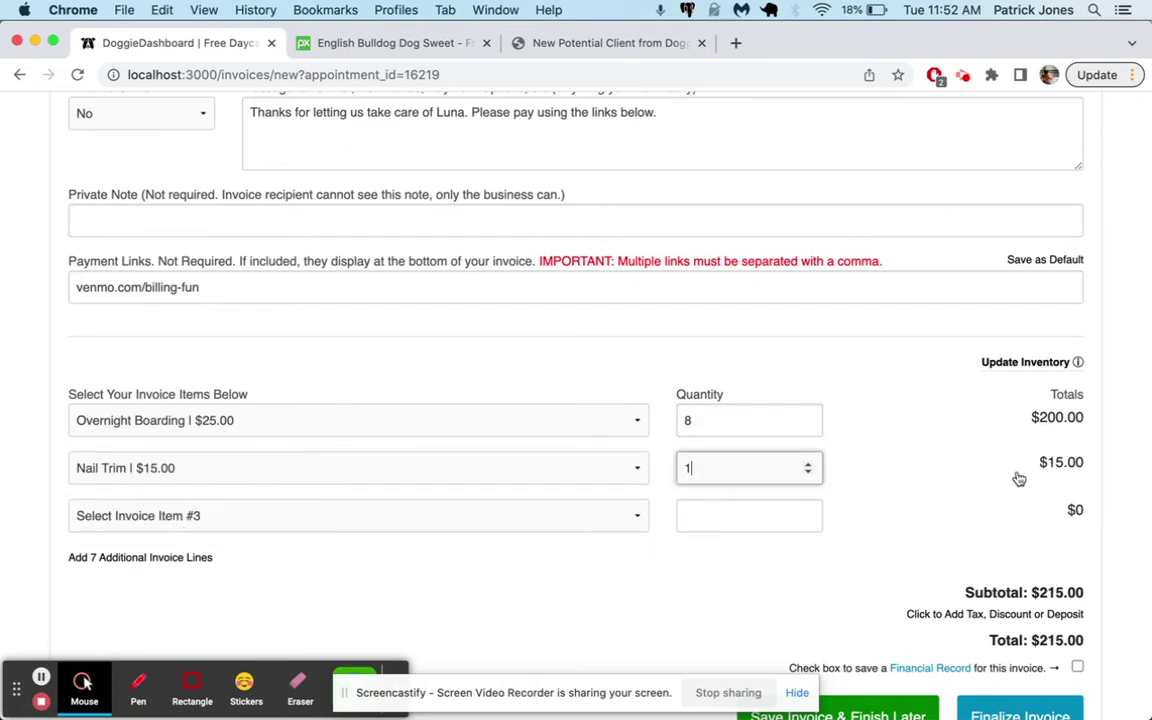
scroll(1015, 478, "down", 3)
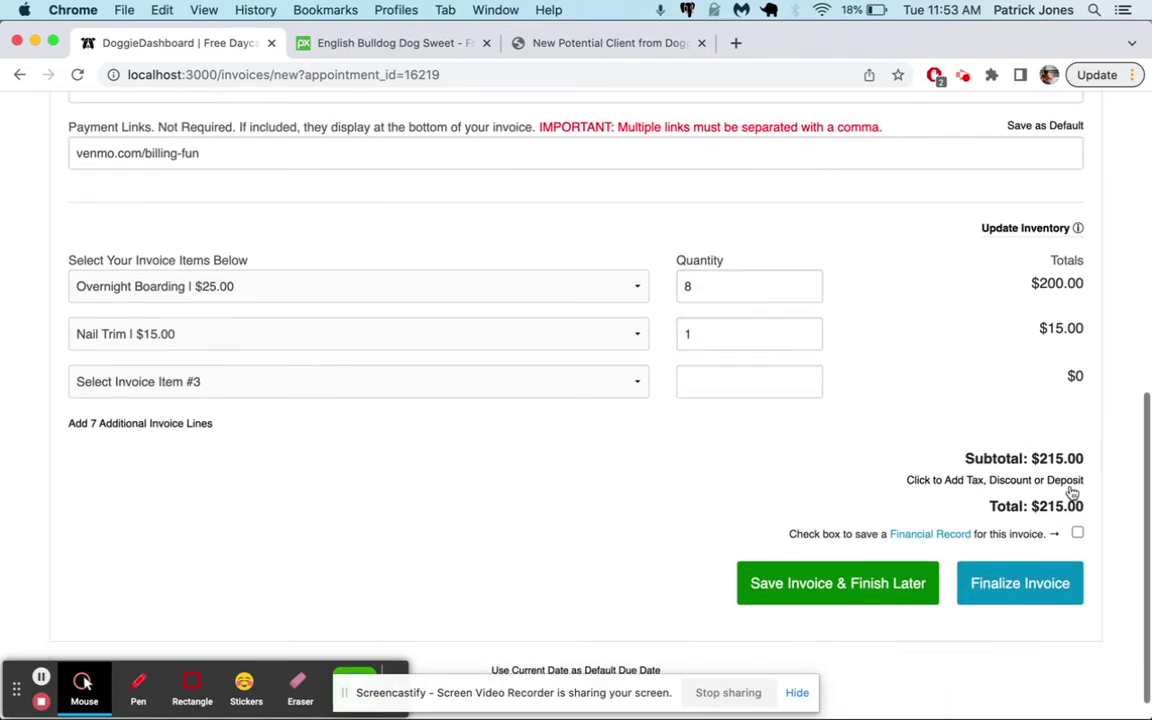
Finalize Luna's $215.00 invoice
left_click(1018, 590)
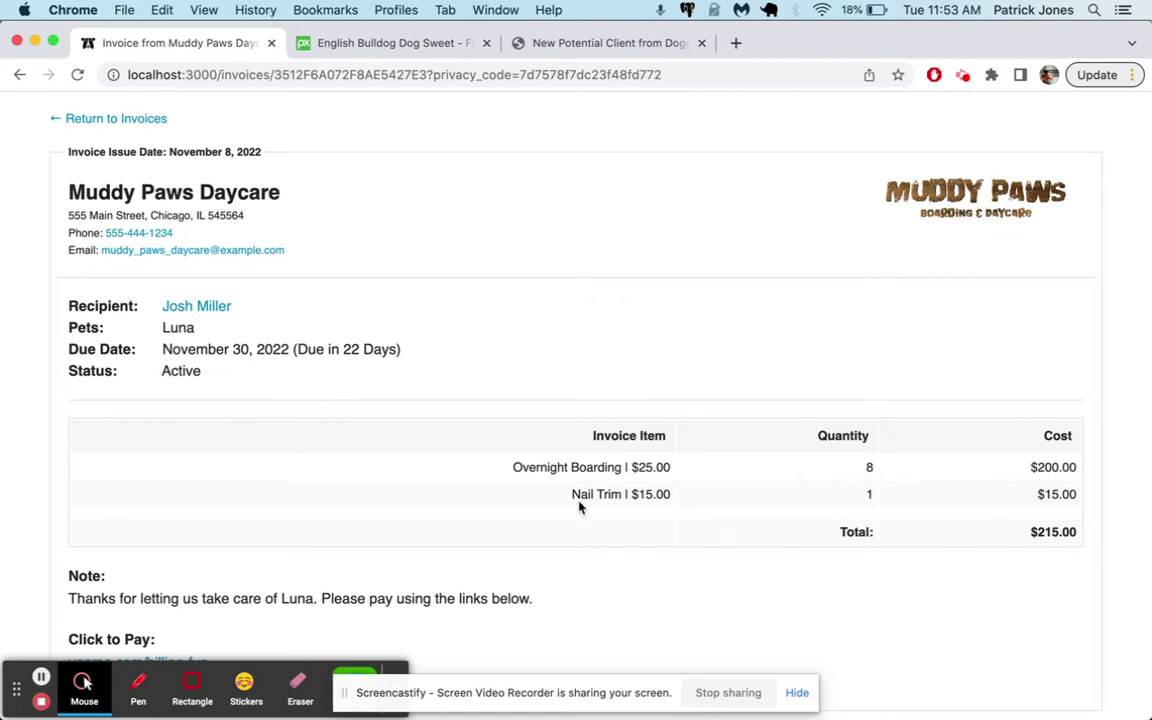
scroll(612, 497, "down", 3)
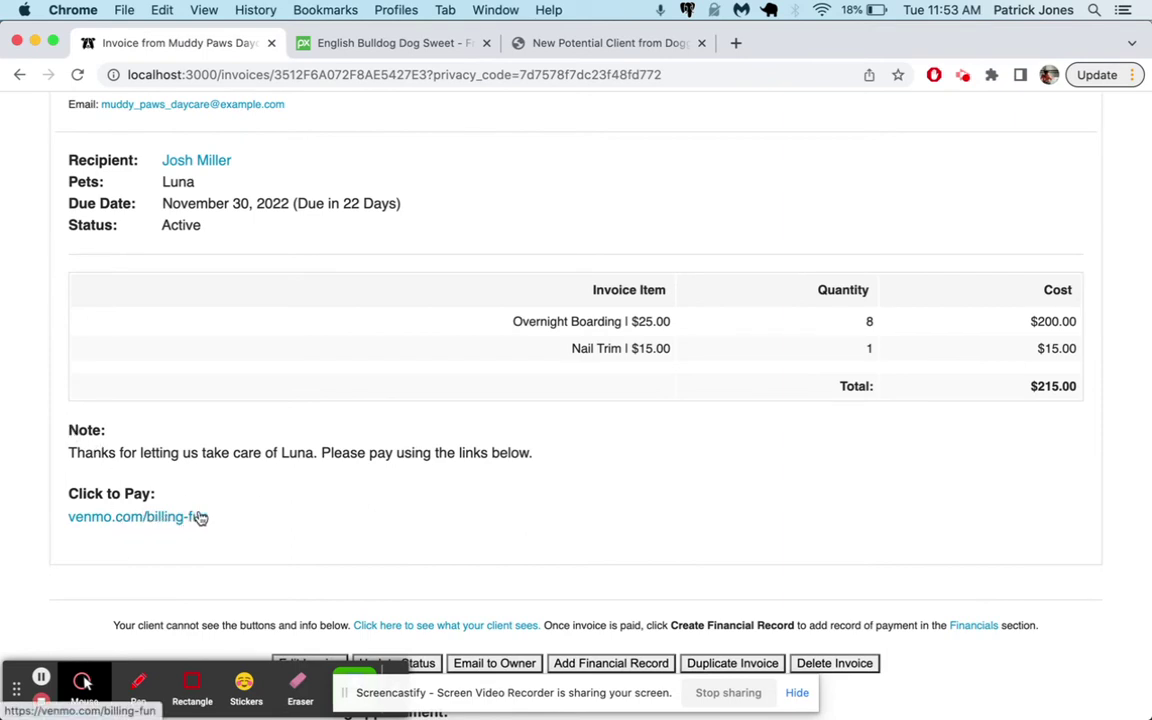
scroll(553, 500, "down", 3)
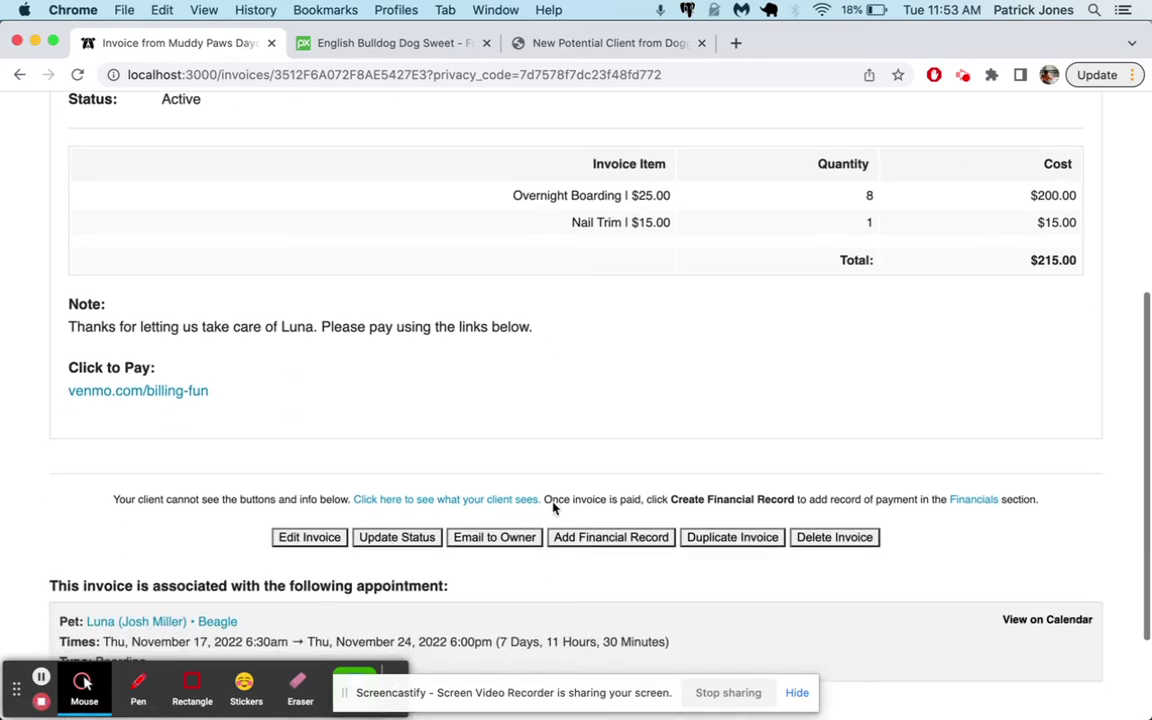
Change the invoice status to Paid and review its linked boarding appointment
left_click(396, 541)
left_click(501, 296)
left_click(498, 318)
left_click(648, 366)
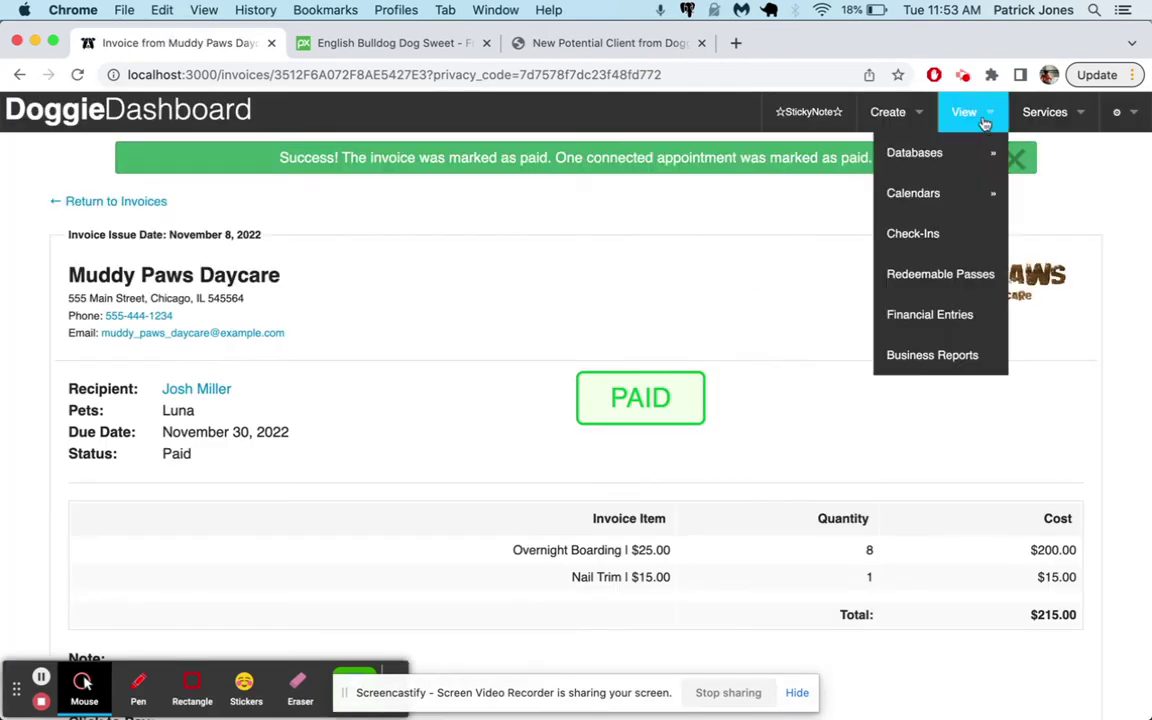
left_click(1016, 159)
scroll(730, 307, "down", 5)
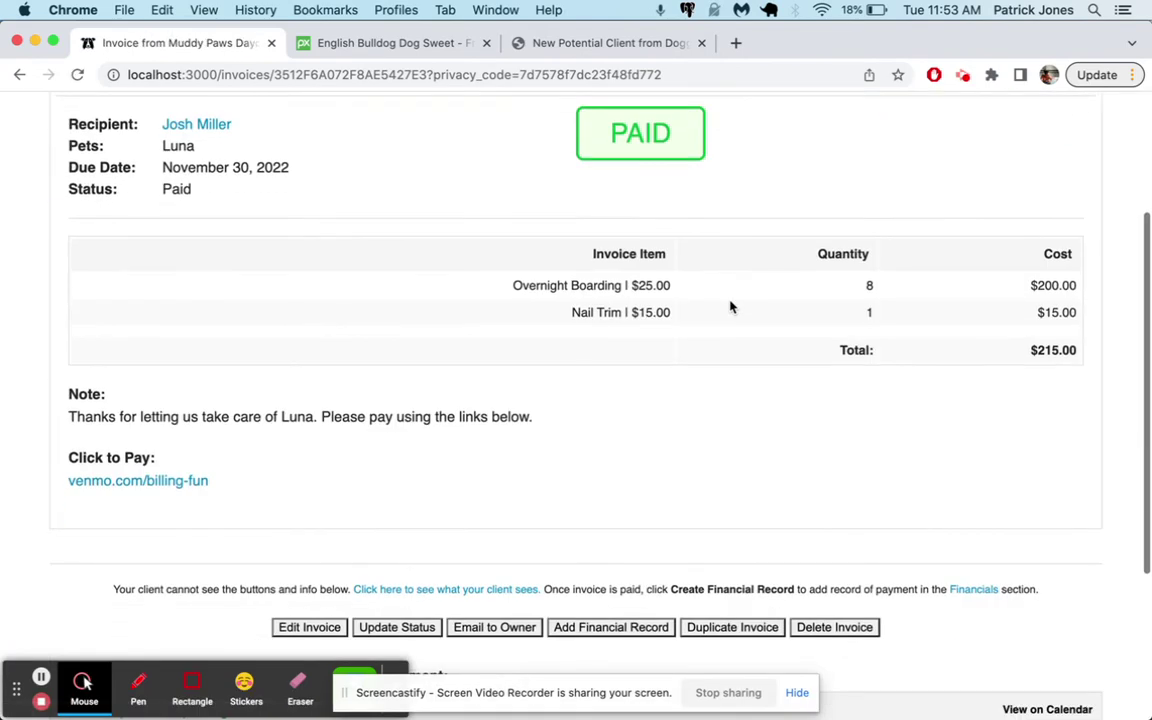
scroll(730, 307, "down", 5)
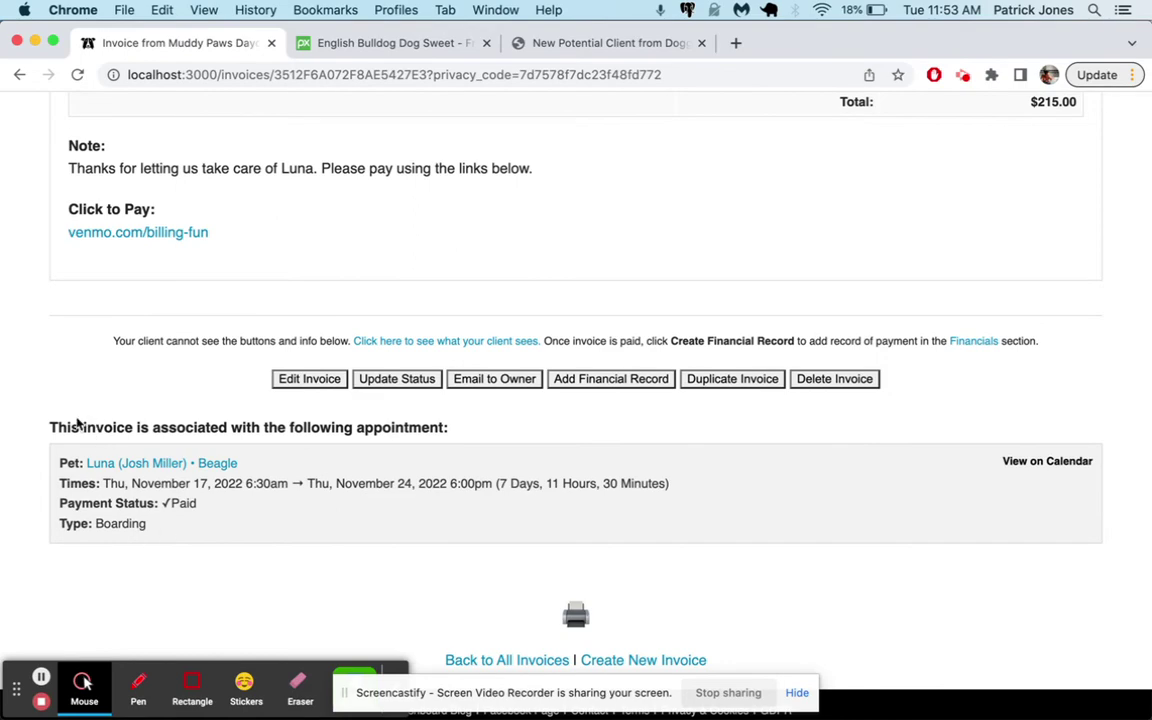
left_click_drag(52, 420, 149, 566)
left_click(146, 567)
scroll(475, 566, "up", 10)
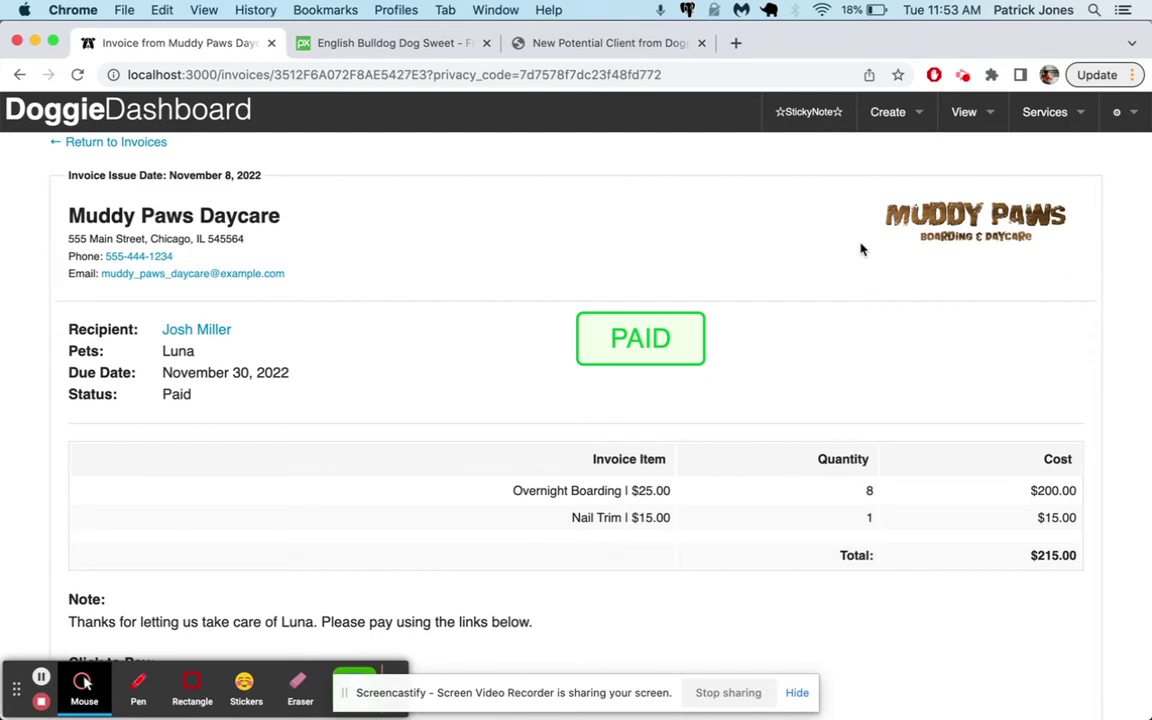
Look over the Document Storage and Kennel & Feeding Cards pages
left_click(1045, 112)
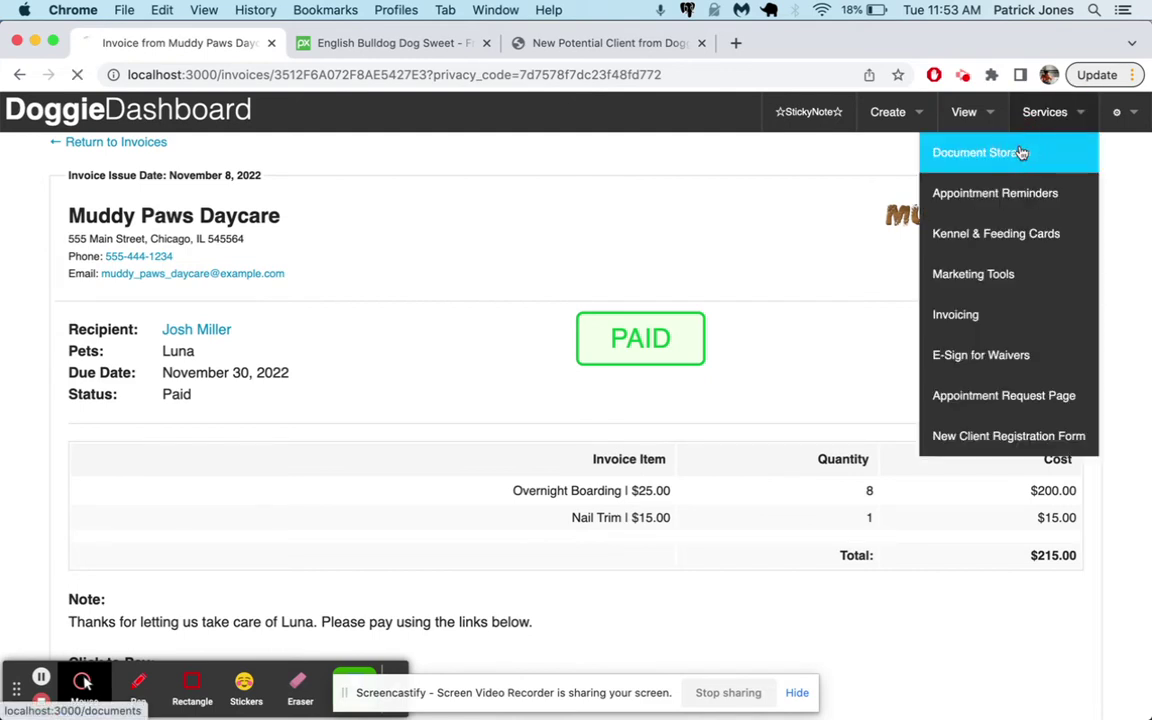
left_click(1020, 152)
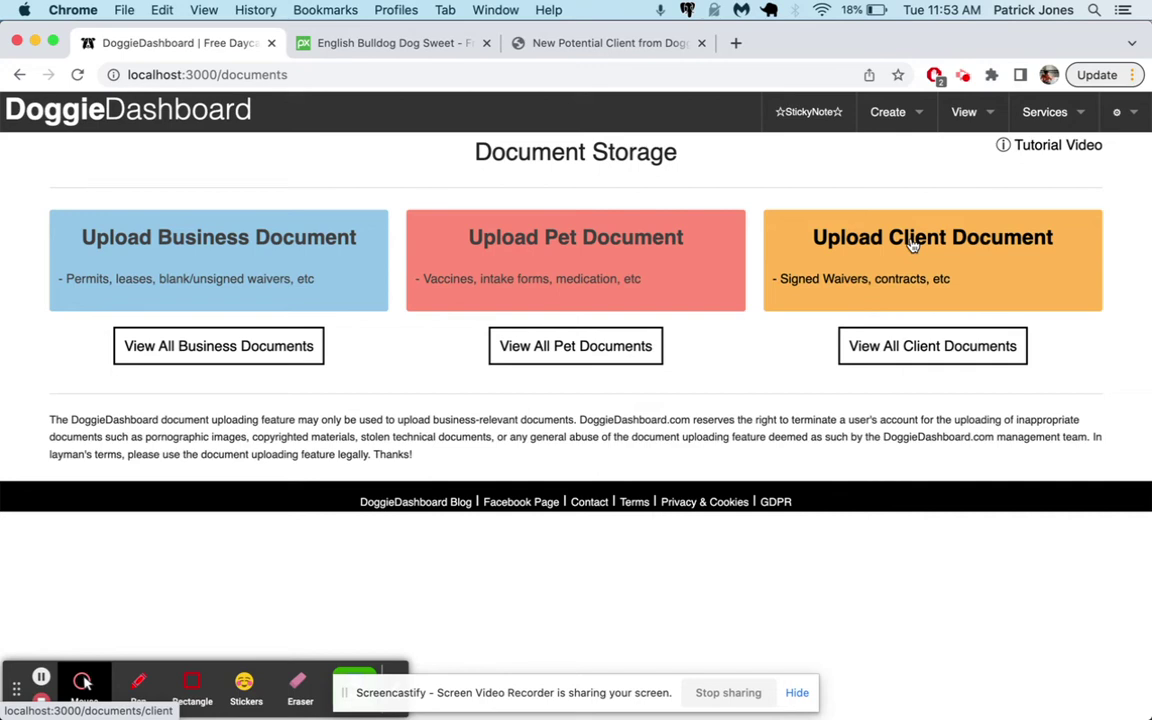
left_click(1028, 125)
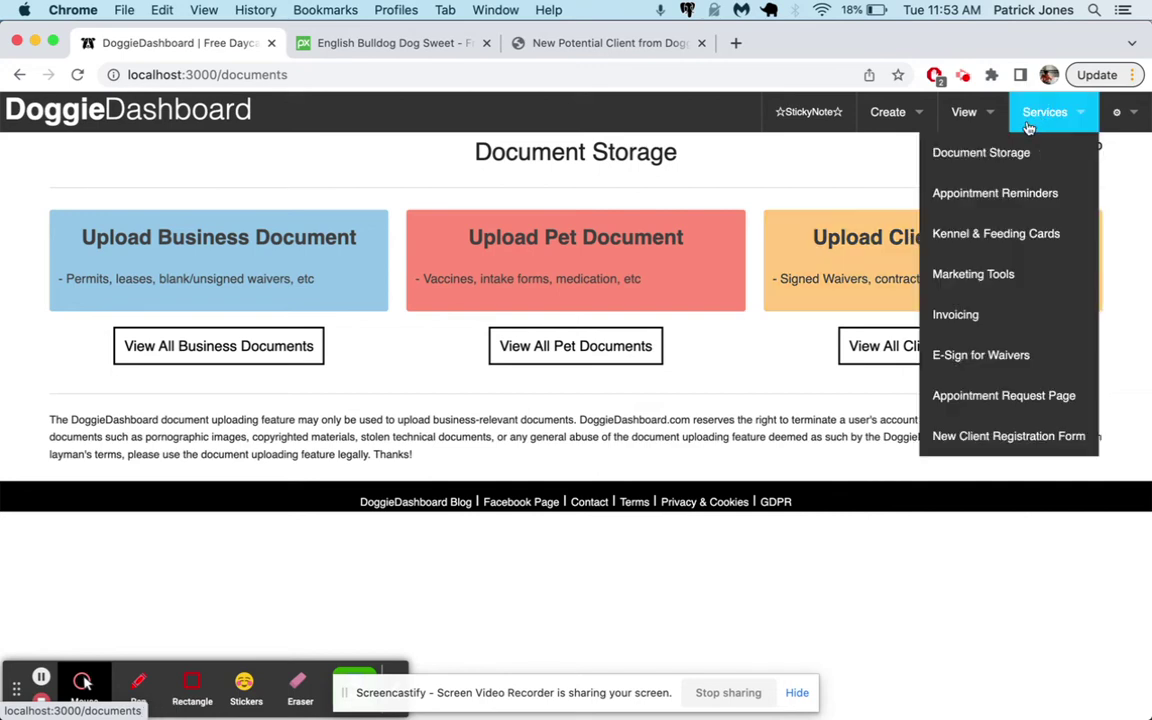
left_click(1017, 235)
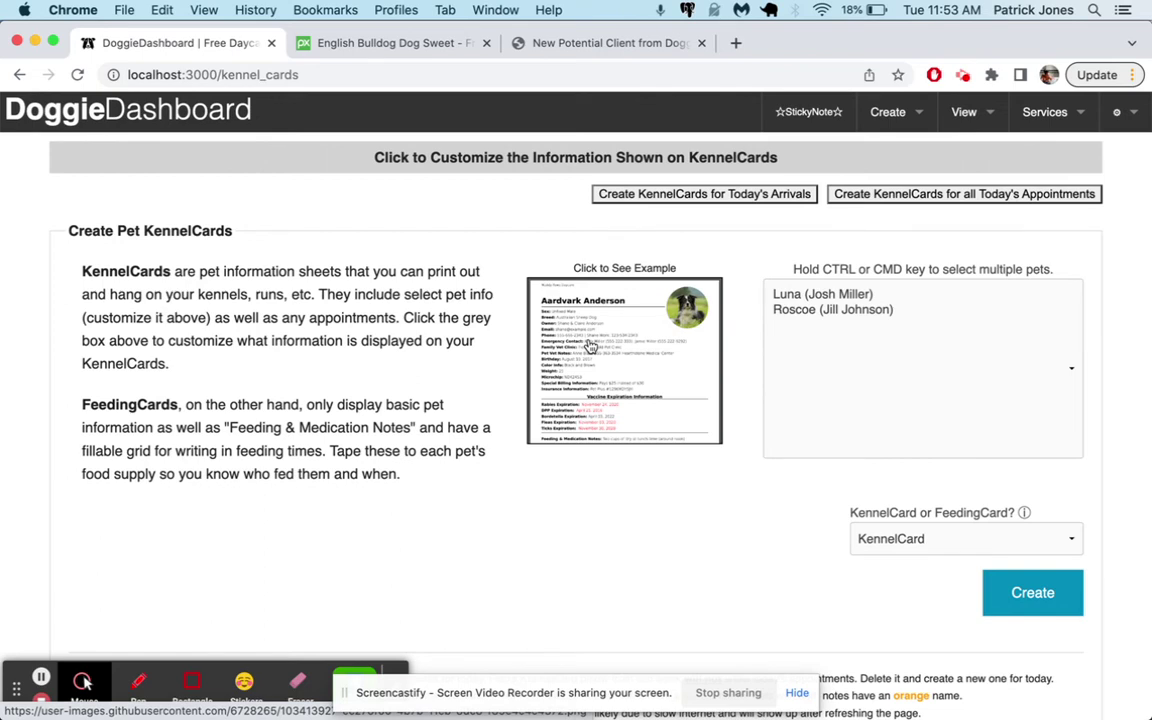
Go to the Kennel calendar under View > Calendars
mouse_move(977, 114)
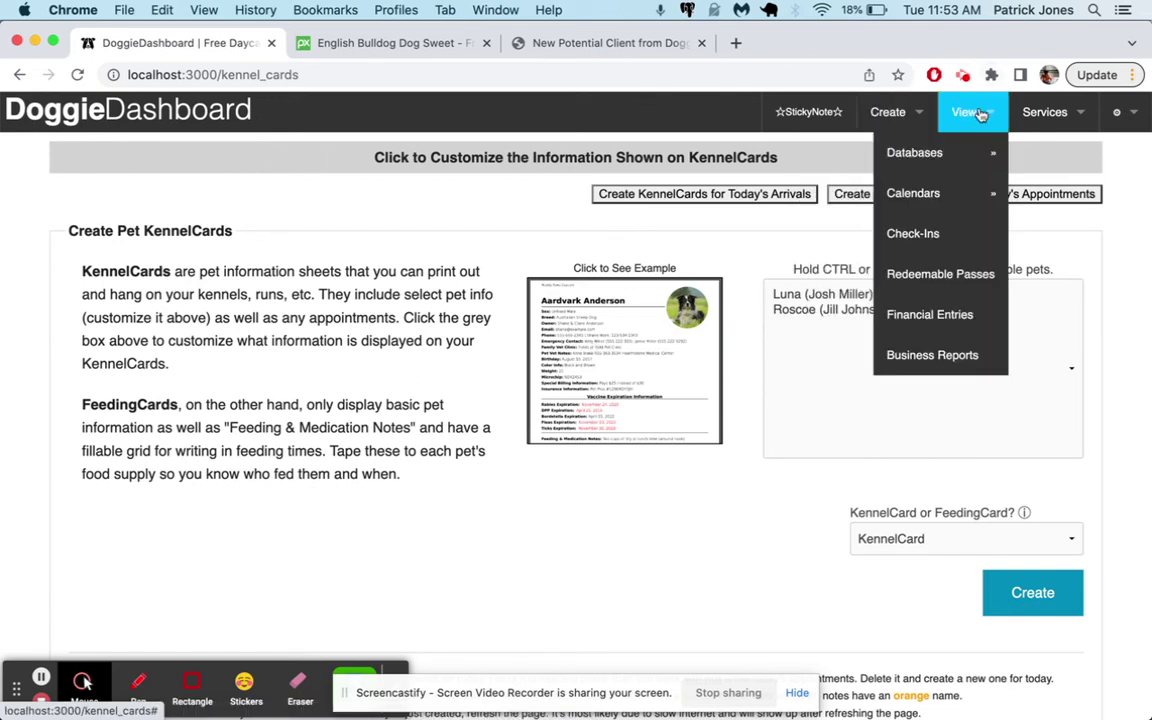
mouse_move(965, 191)
left_click(818, 237)
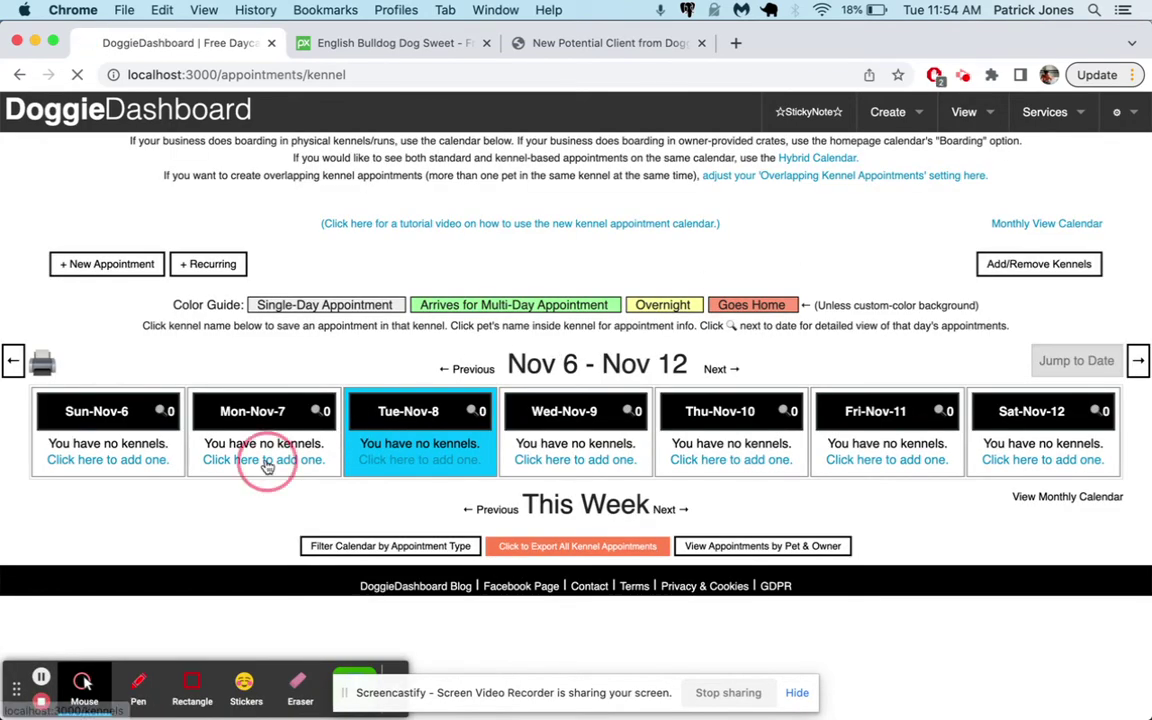
Add kennels named Run 1 and Run 2
left_click(265, 462)
left_click(351, 339)
type("Run 1")
key("Return")
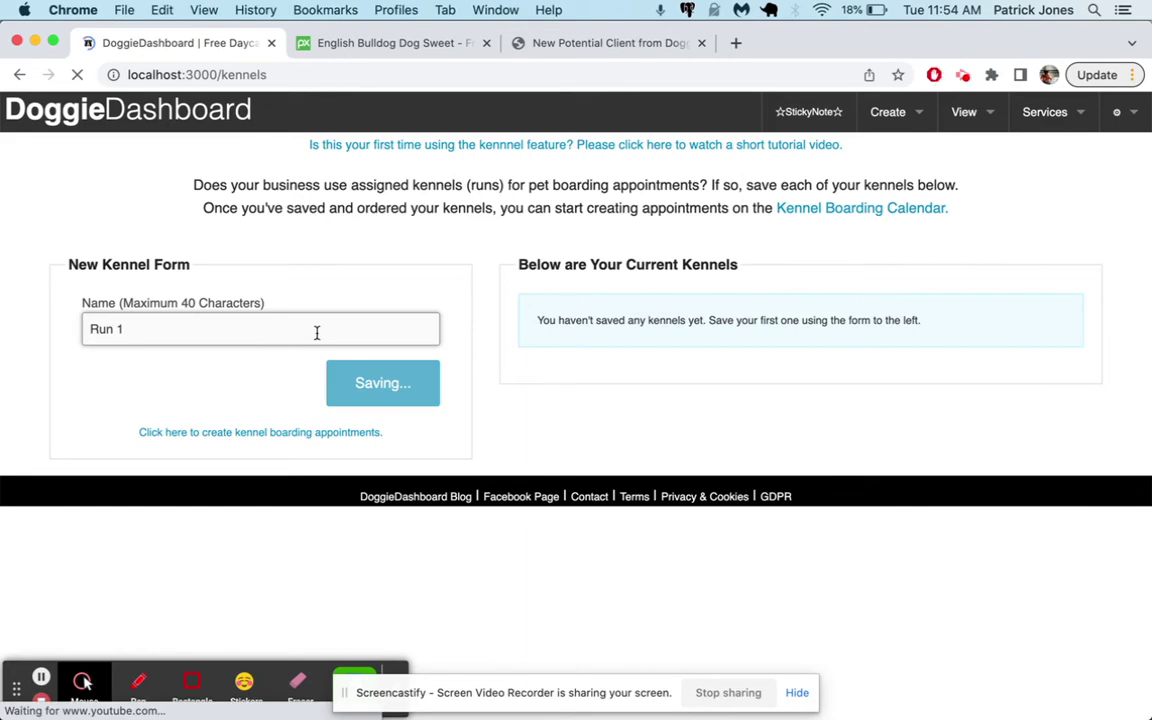
left_click(222, 389)
type("Run 2")
key("Return")
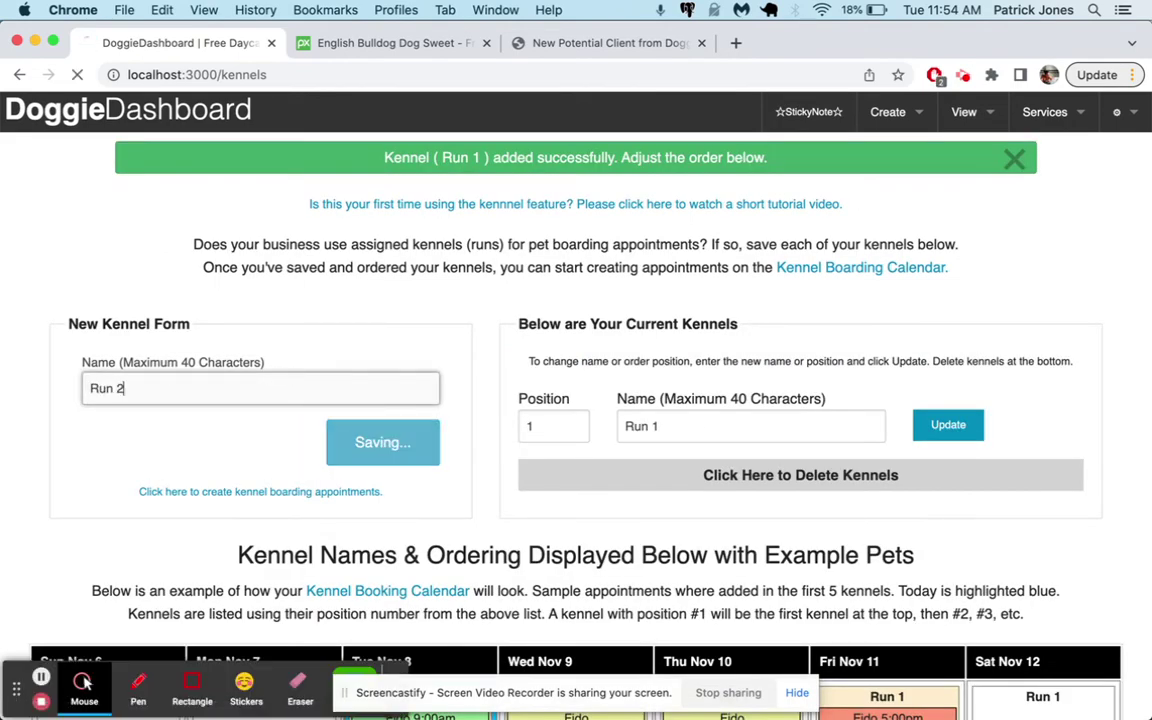
Add kennels Run 3 and Cat Crate, then view the Kennel Boarding Calendar
left_click(250, 386)
type("Run 3")
key("Return")
scroll(725, 386, "down", 5)
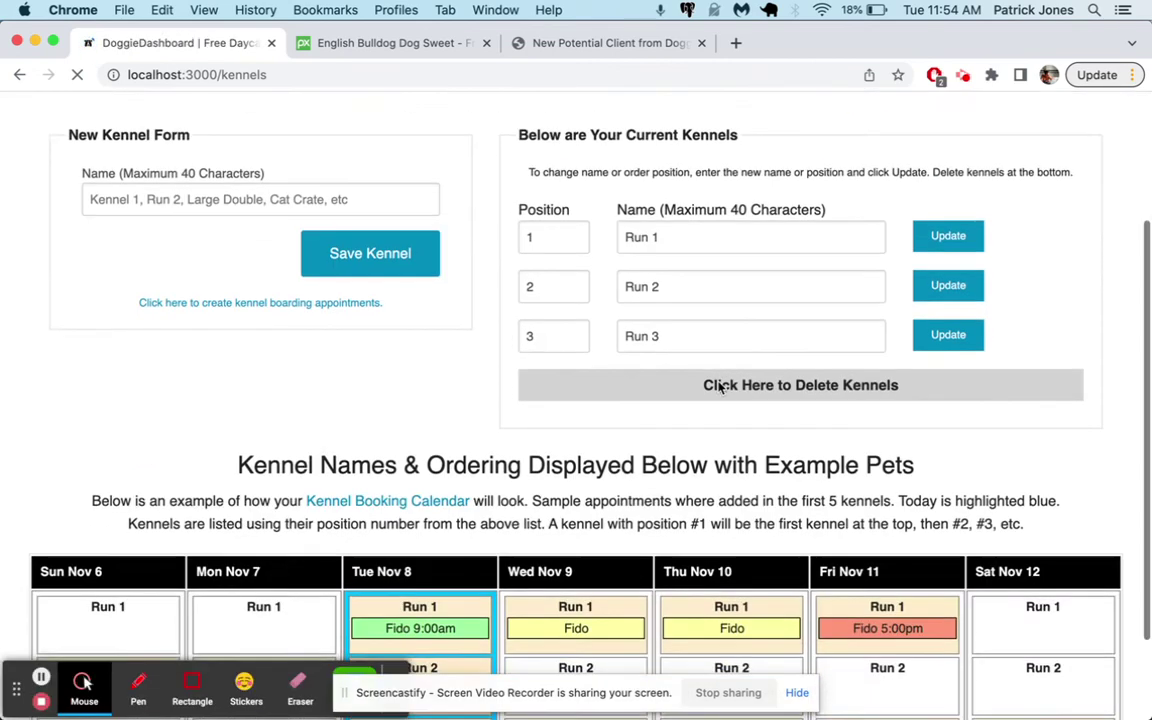
left_click(250, 172)
type("C")
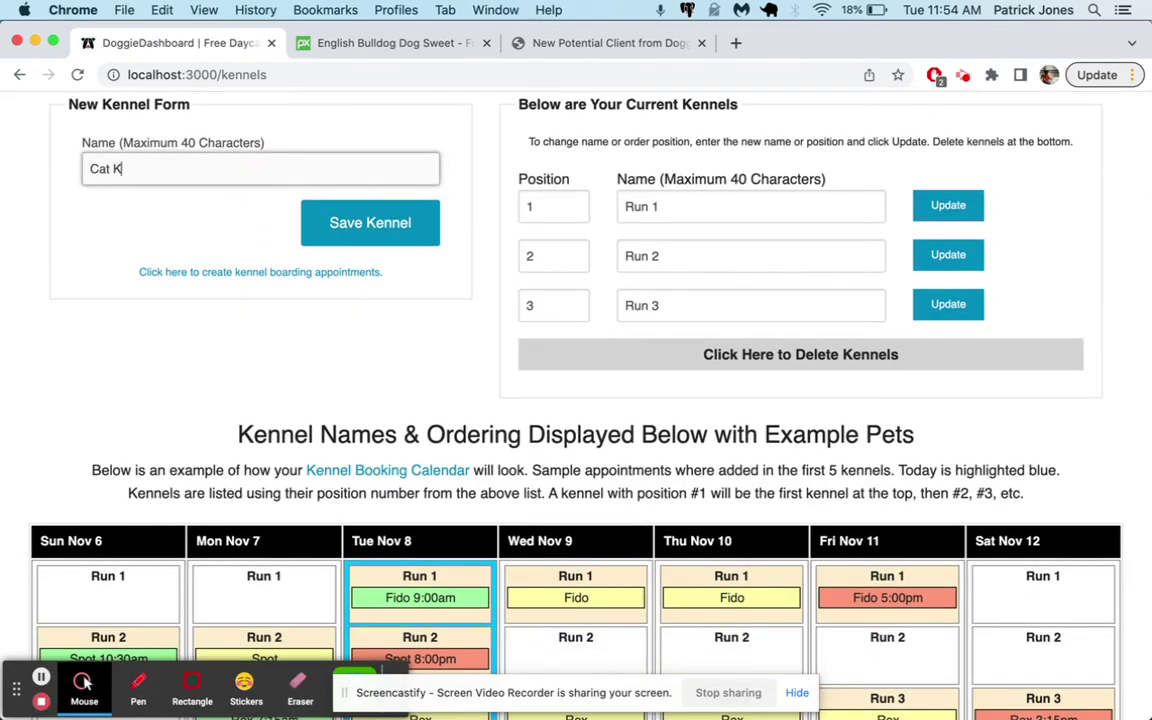
type("at Crate")
left_click(415, 225)
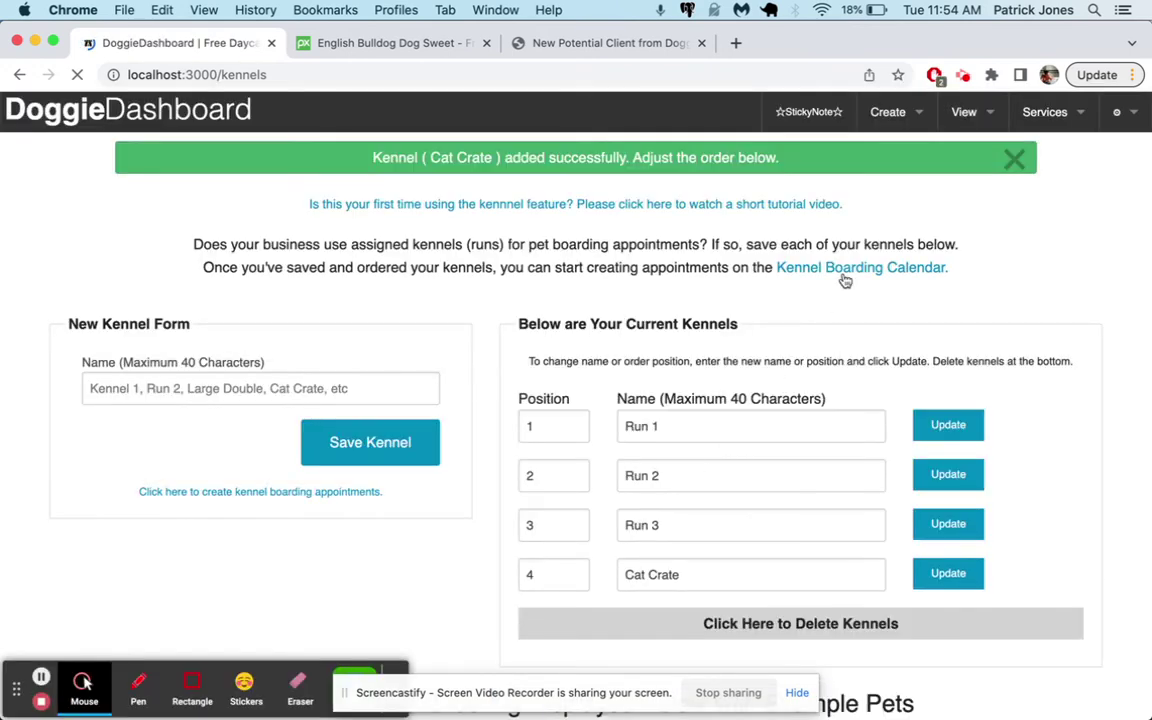
left_click(843, 268)
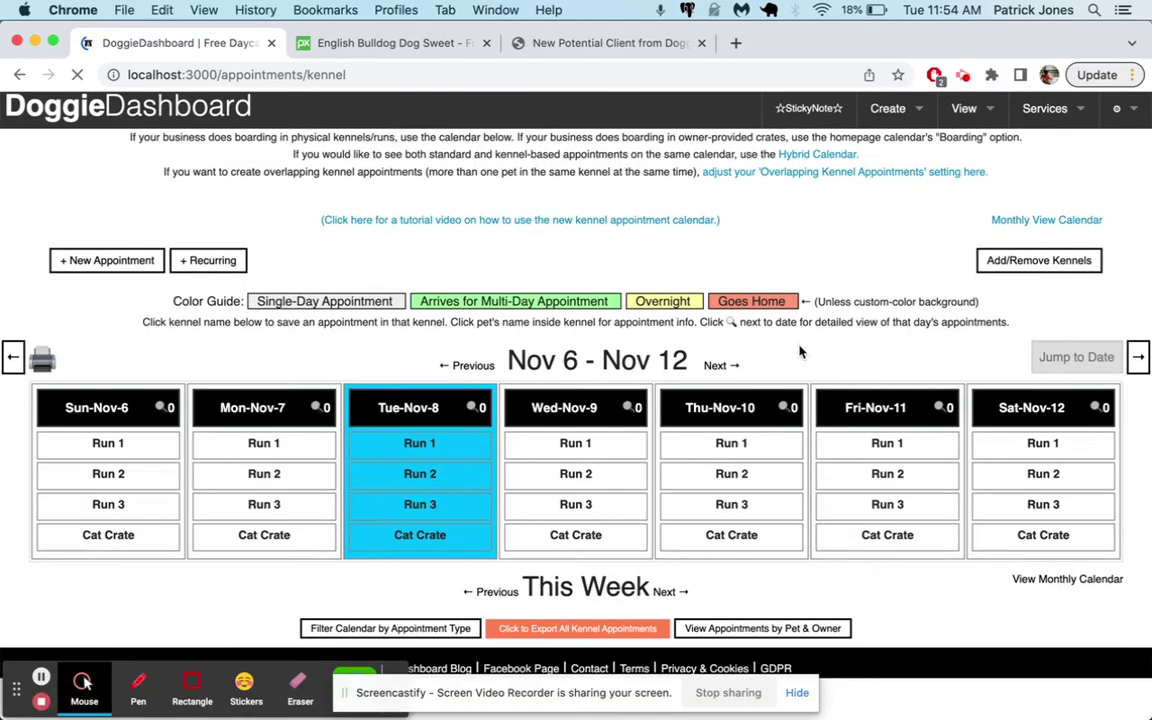
Start a Run 1 appointment for Luna on Nov 7, 6:30AM drop-off, ending Nov 11
left_click(257, 448)
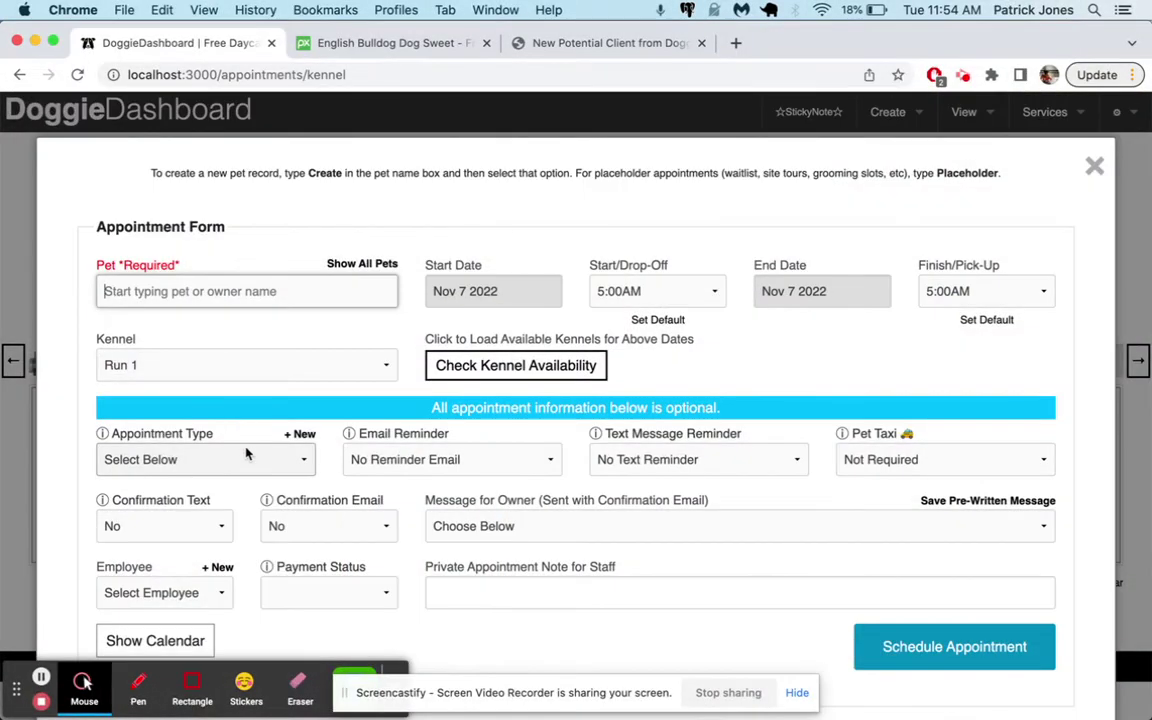
type("luna")
key("Down")
key("Return")
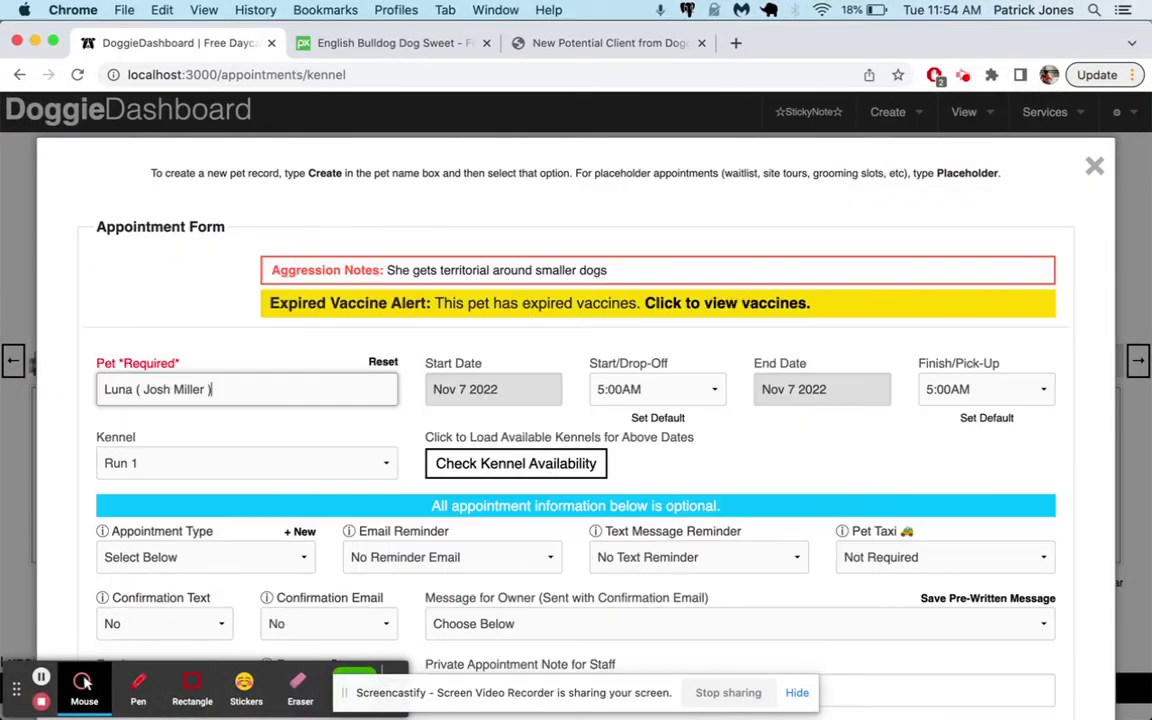
left_click(652, 421)
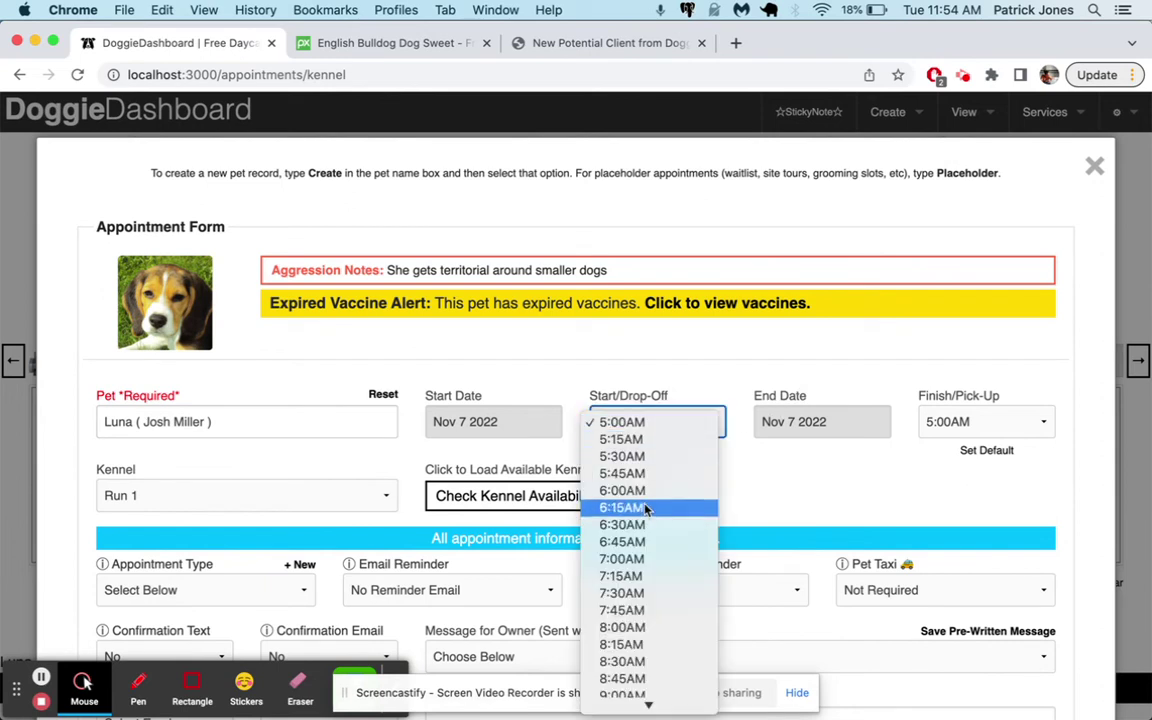
left_click(645, 524)
left_click(815, 432)
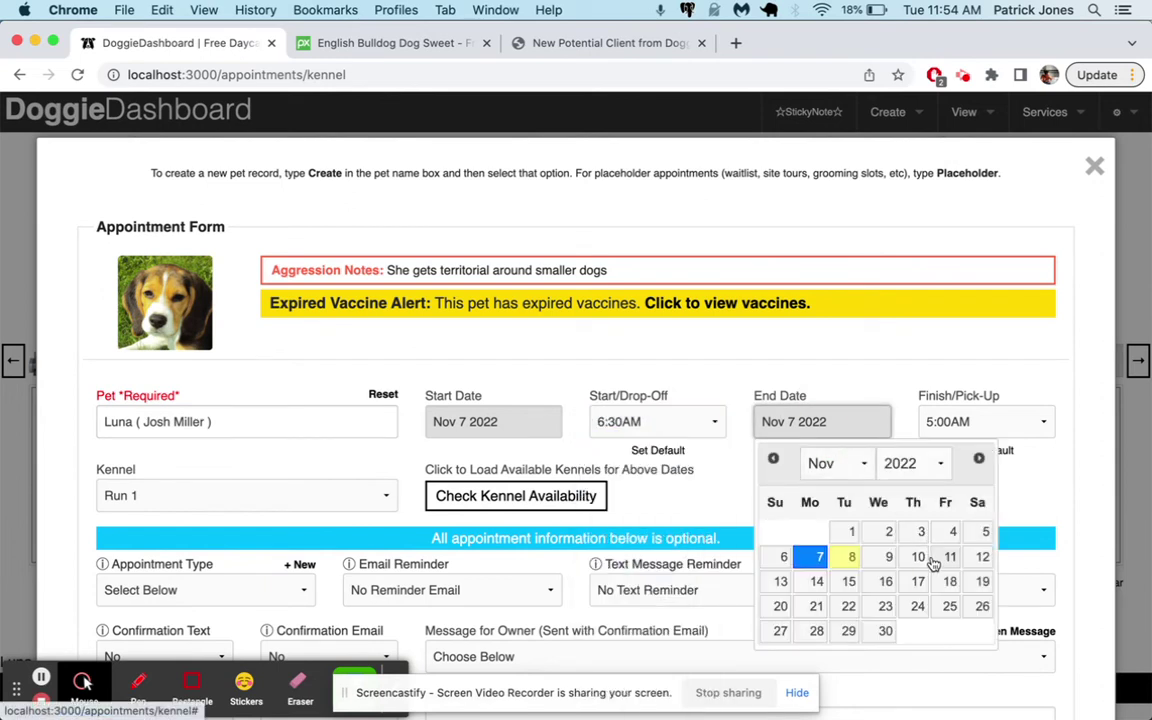
left_click(949, 555)
Set a 3:45PM pick-up, make it Training, and schedule the appointment
left_click(975, 421)
scroll(977, 497, "down", 5)
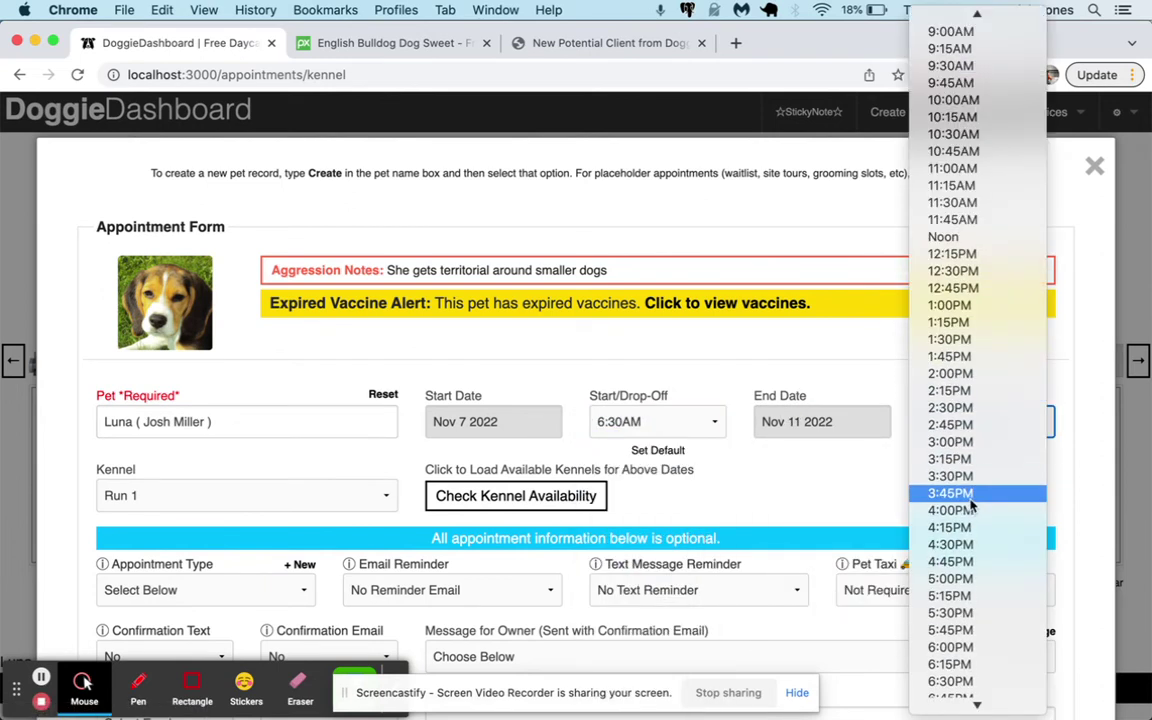
left_click(969, 500)
scroll(600, 480, "down", 3)
left_click(258, 436)
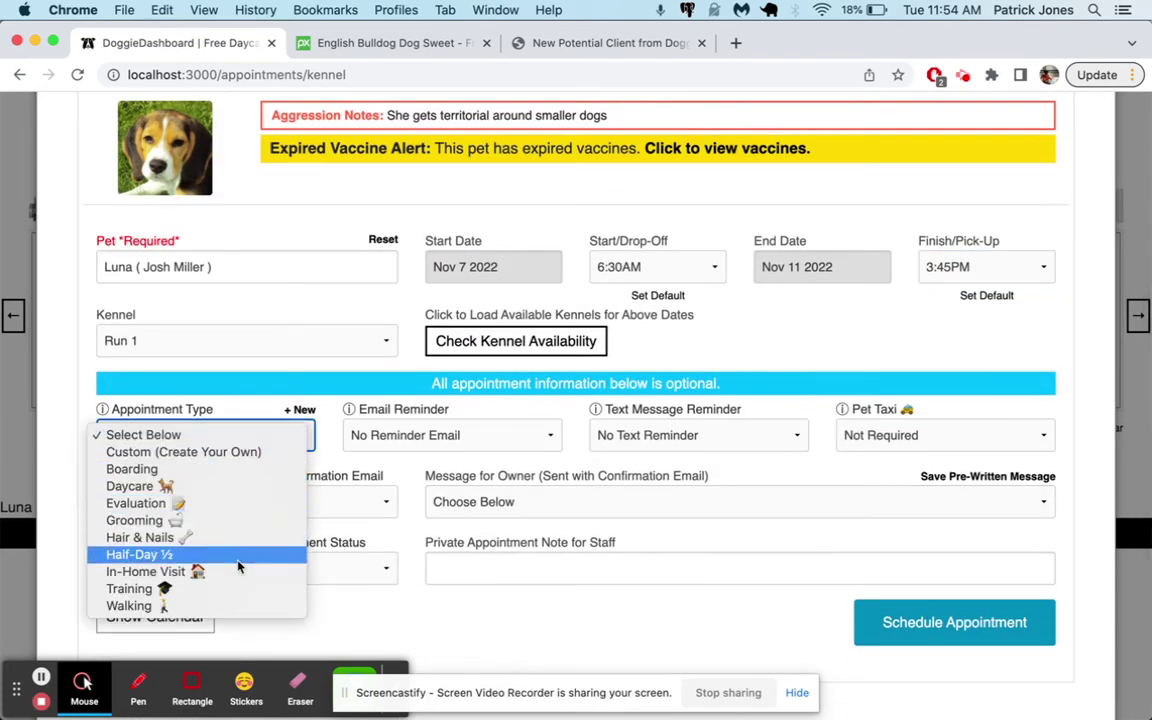
left_click(235, 595)
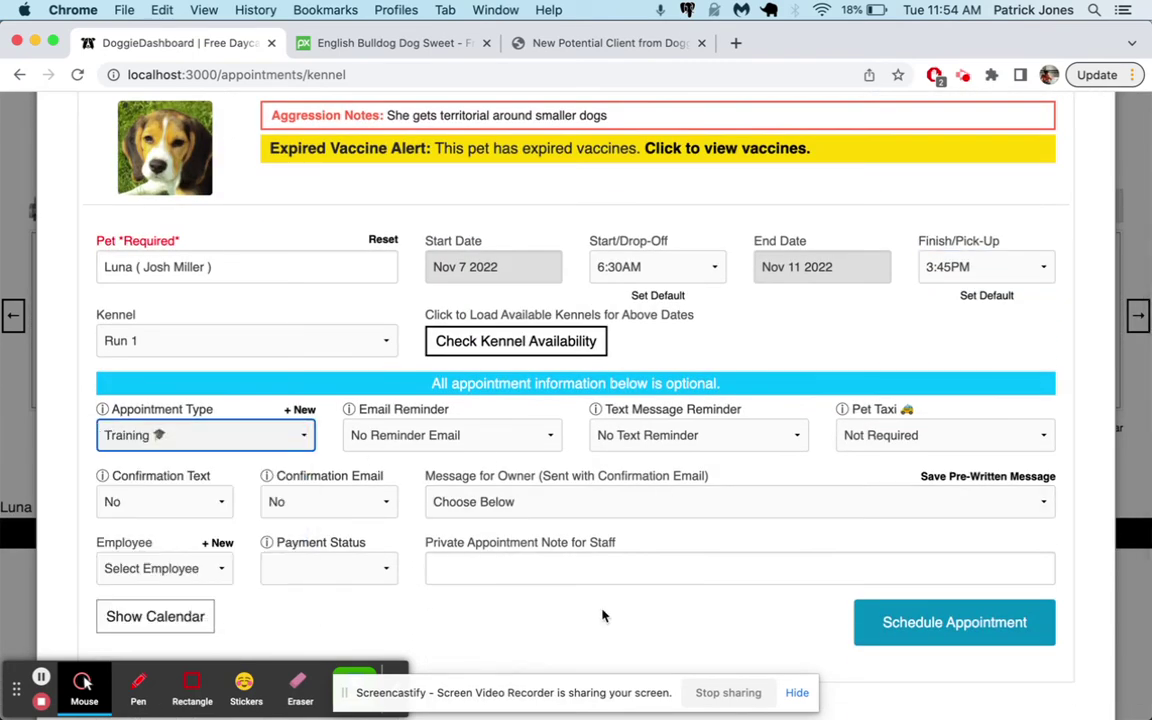
left_click(878, 603)
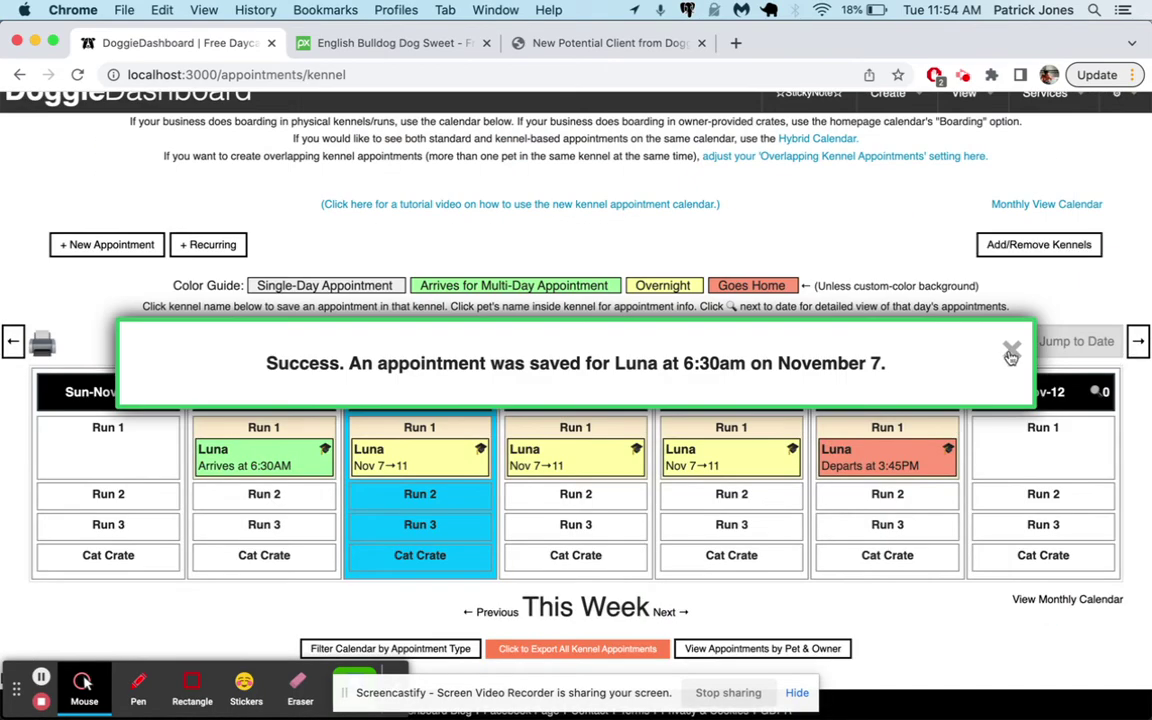
left_click(1012, 352)
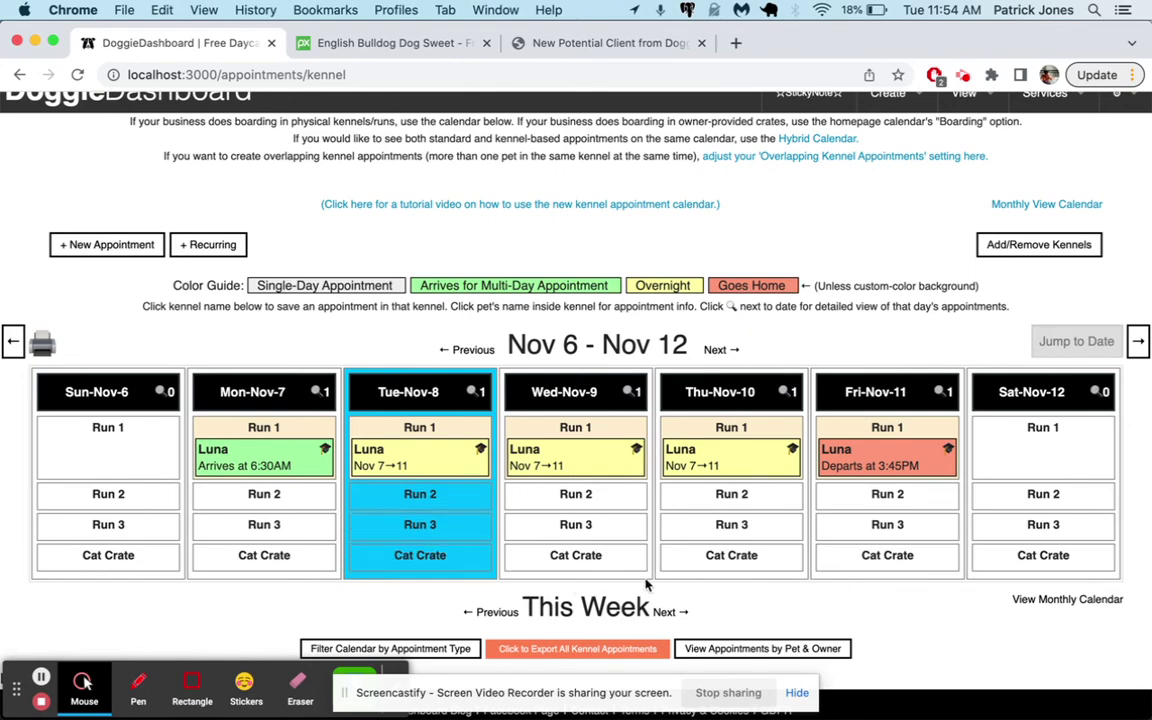
Start a Nov 9 Cat Crate appointment for Roscoe with 7:30AM drop-off
left_click(598, 556)
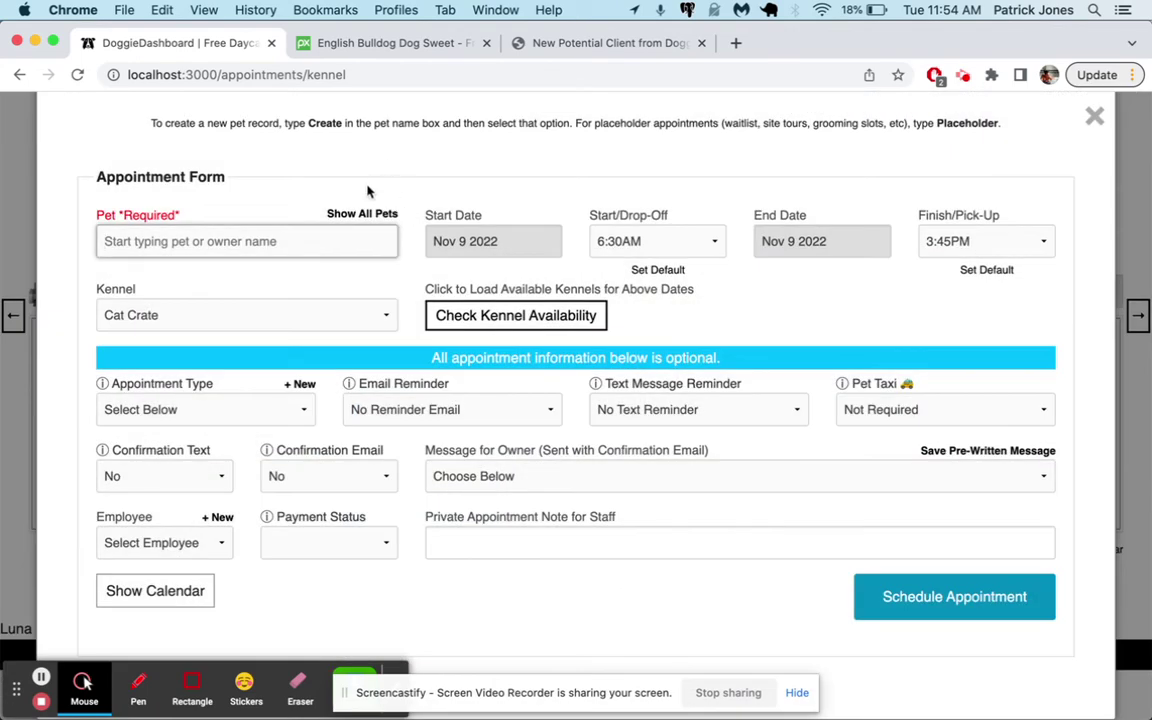
left_click(360, 211)
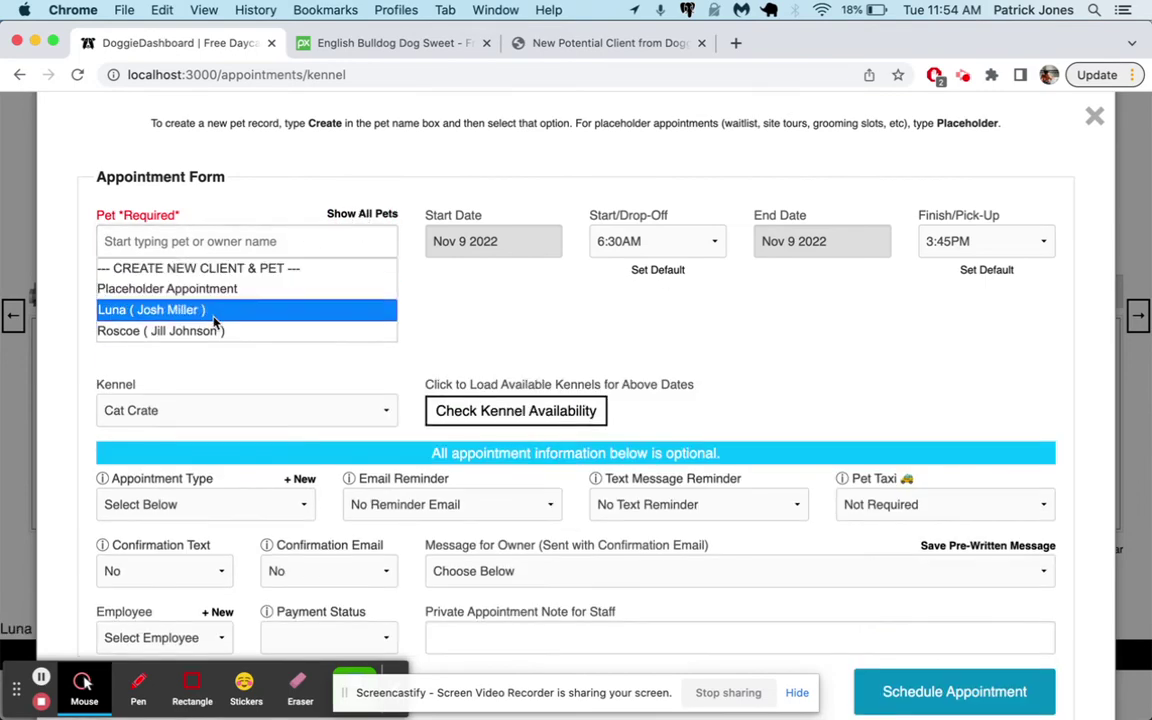
left_click(210, 329)
scroll(560, 300, "down", 2)
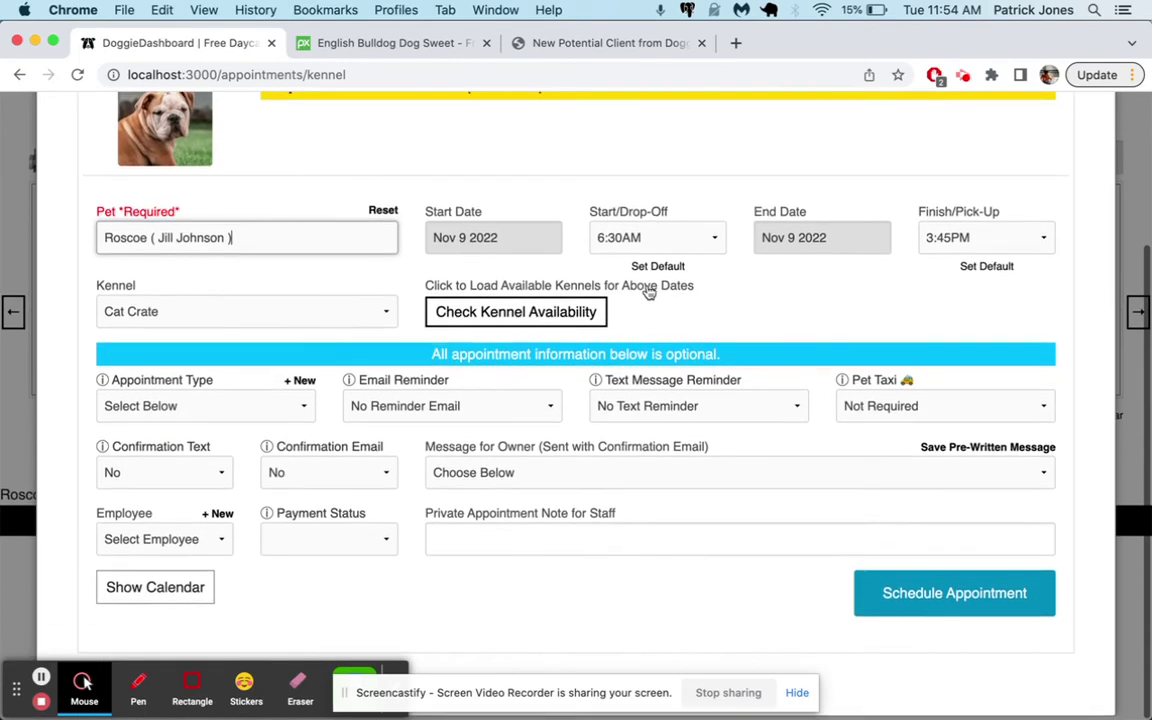
left_click(640, 248)
left_click(650, 303)
Set a 6:15PM pick-up, make it Daycare, and schedule the appointment
left_click(1018, 238)
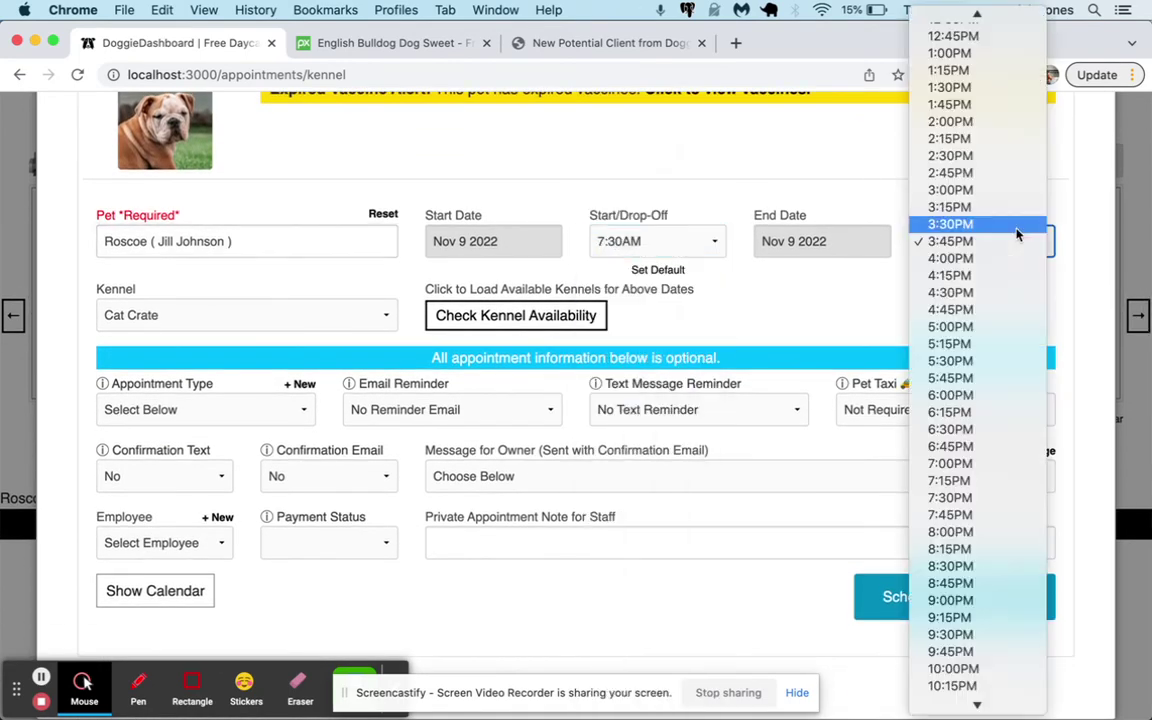
left_click(980, 412)
left_click(225, 412)
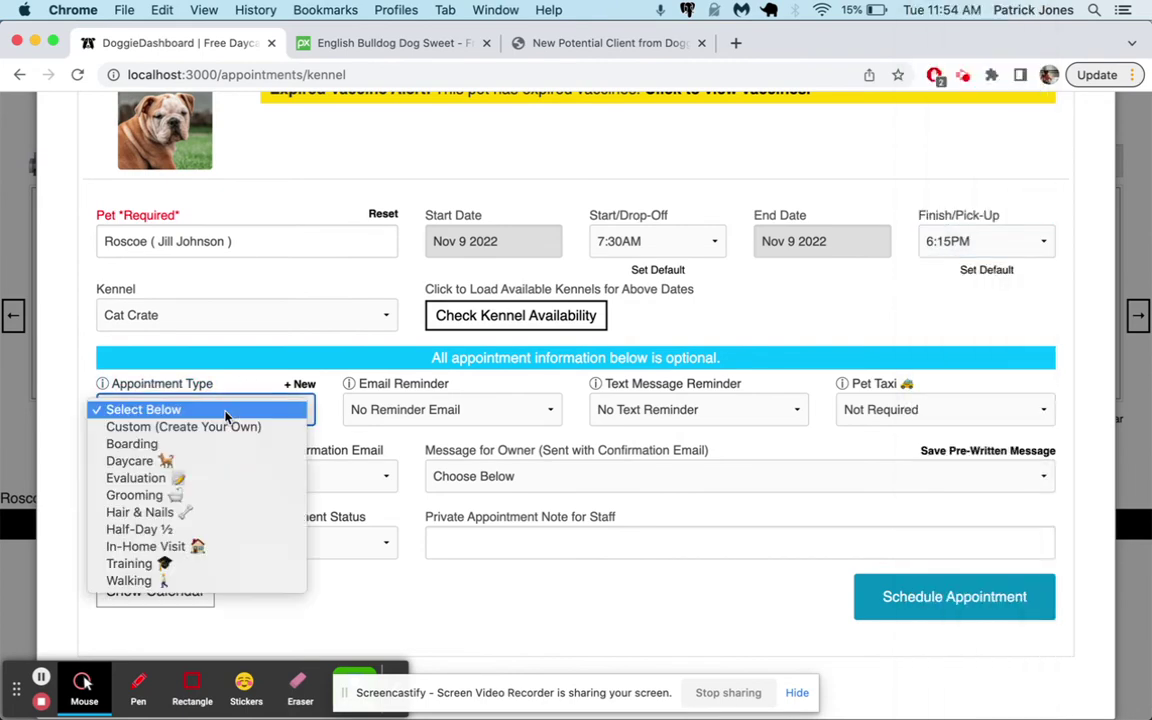
left_click(218, 464)
left_click(885, 598)
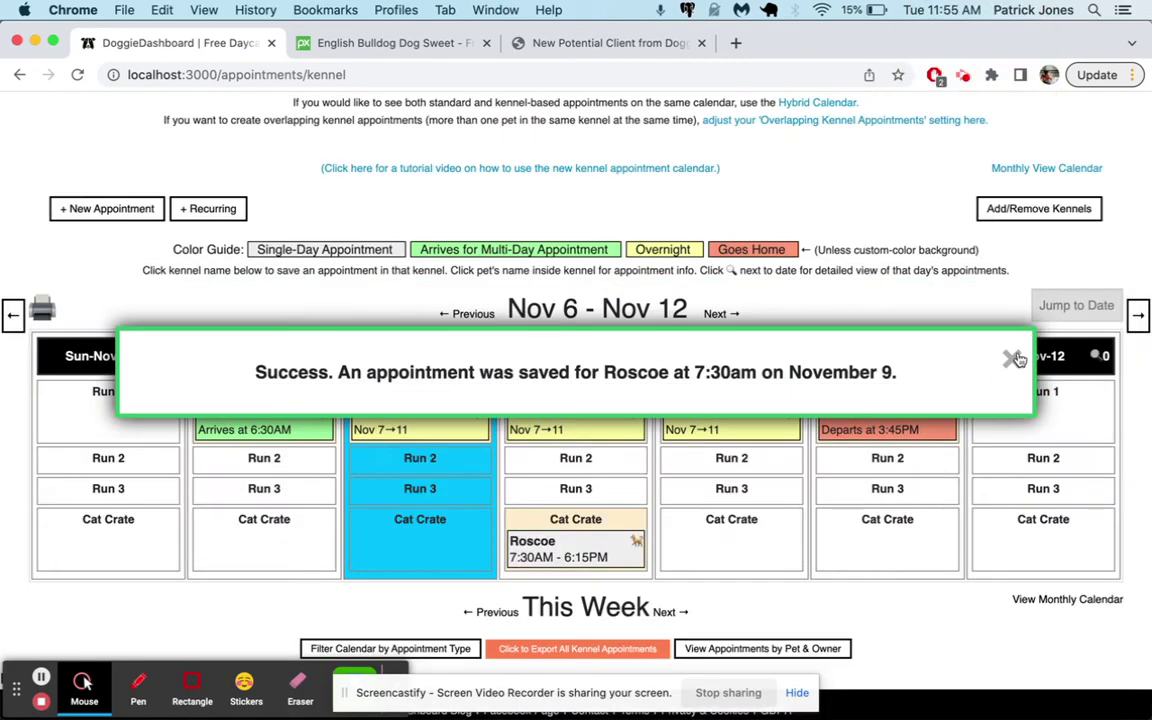
left_click(1012, 358)
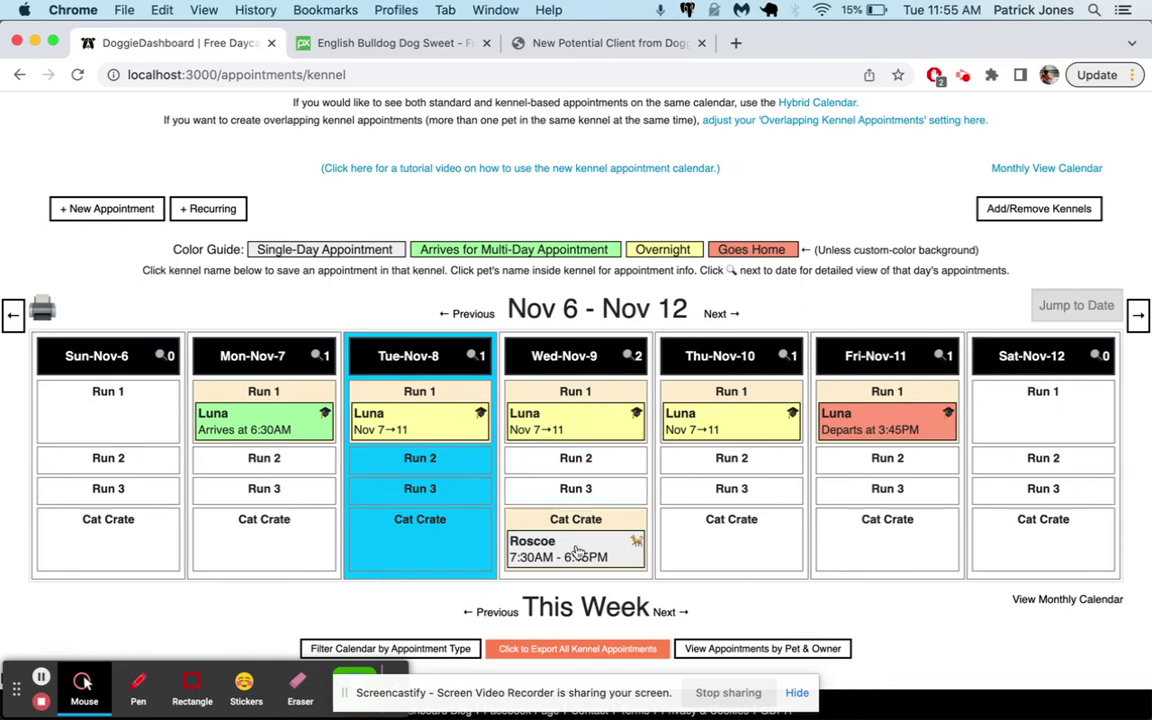
Go to the Business Reports page from the View menu
scroll(680, 300, "up", 2)
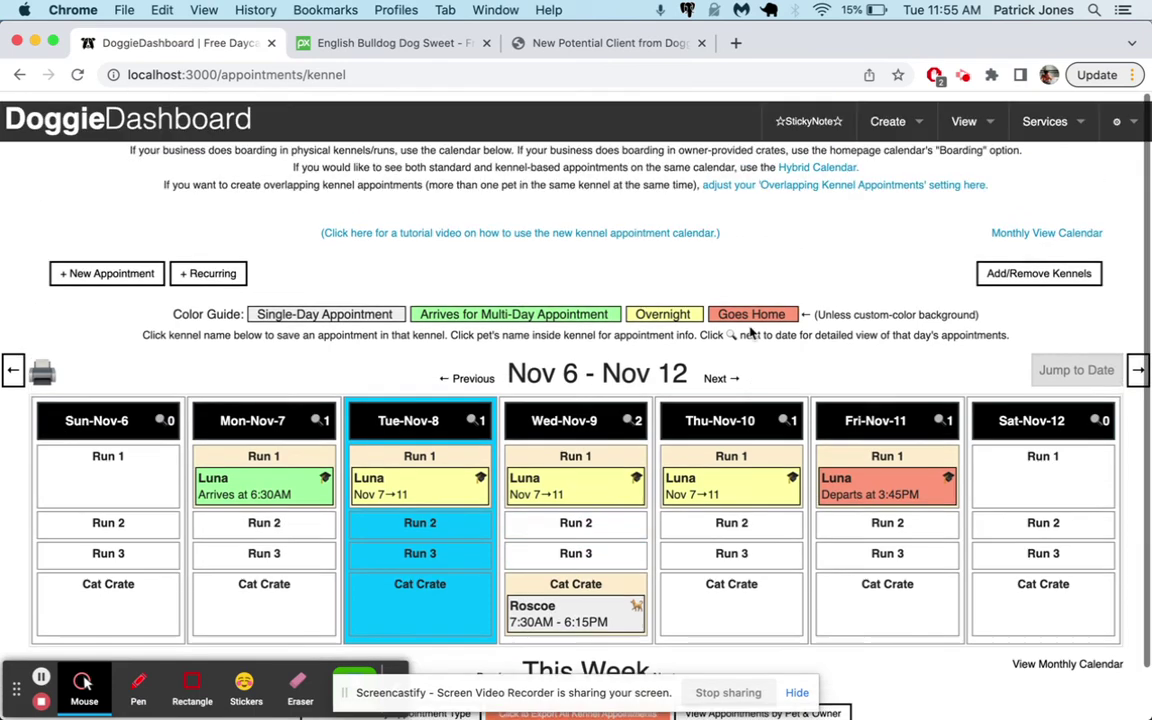
left_click(965, 113)
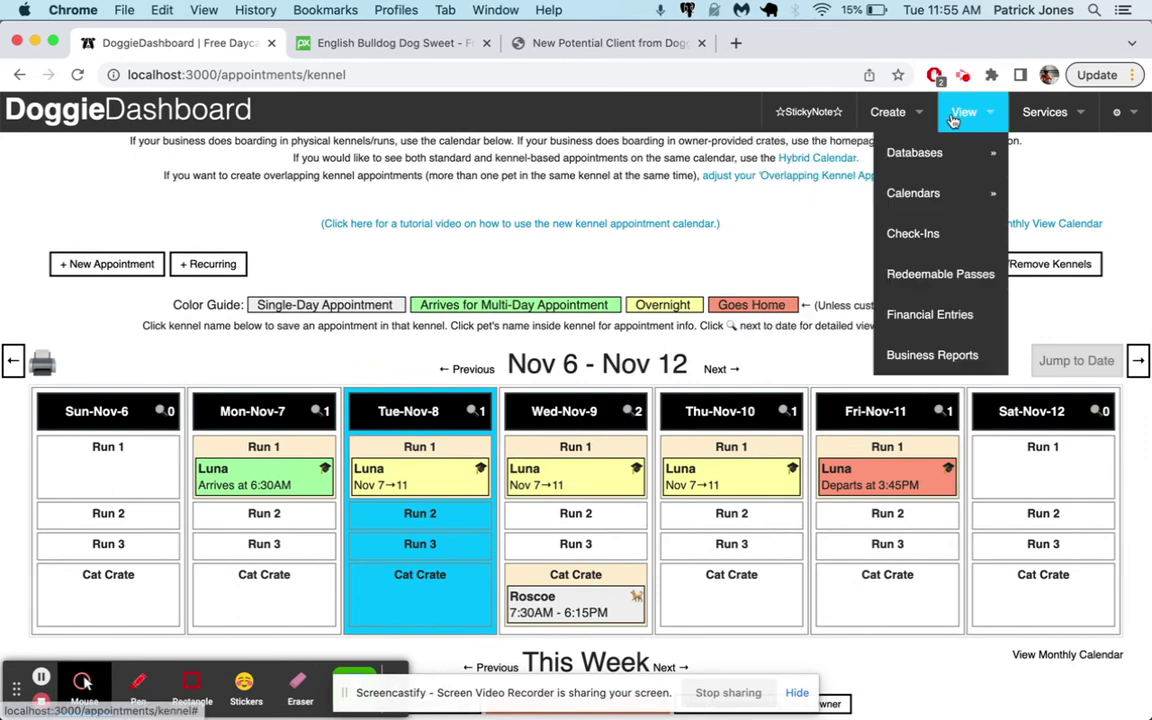
left_click(872, 357)
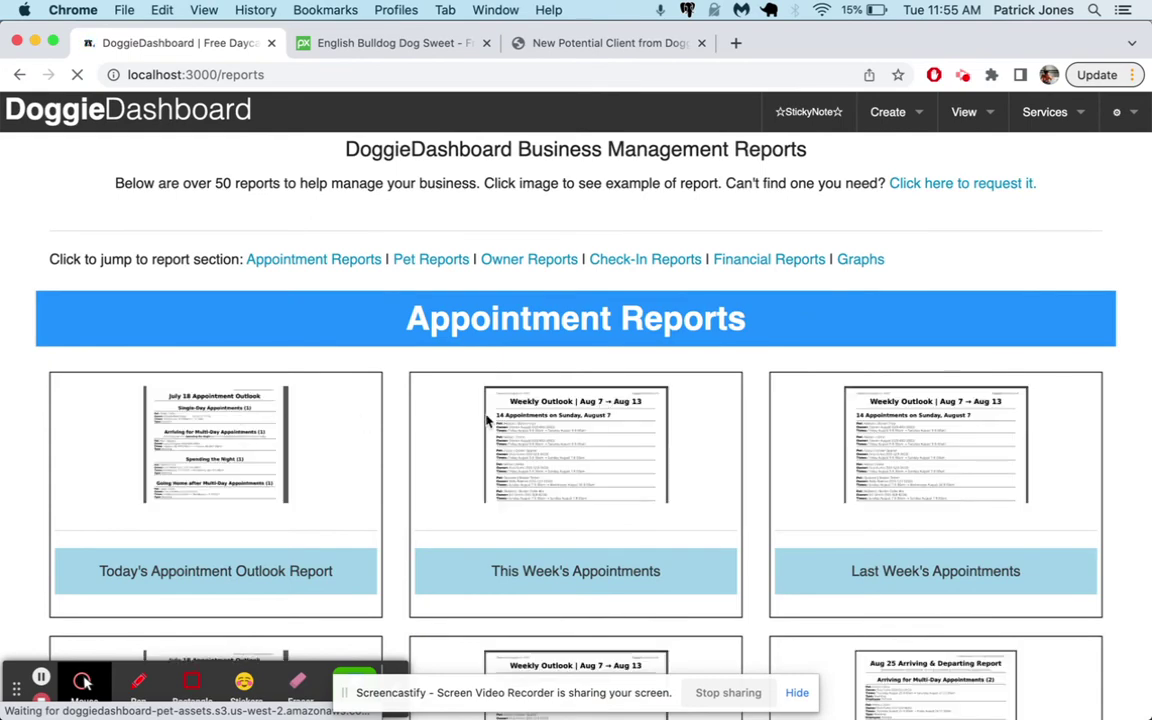
Browse the Pet Reports report cards, then bring up the View menu of sections
scroll(600, 419, "down", 1)
left_click(433, 240)
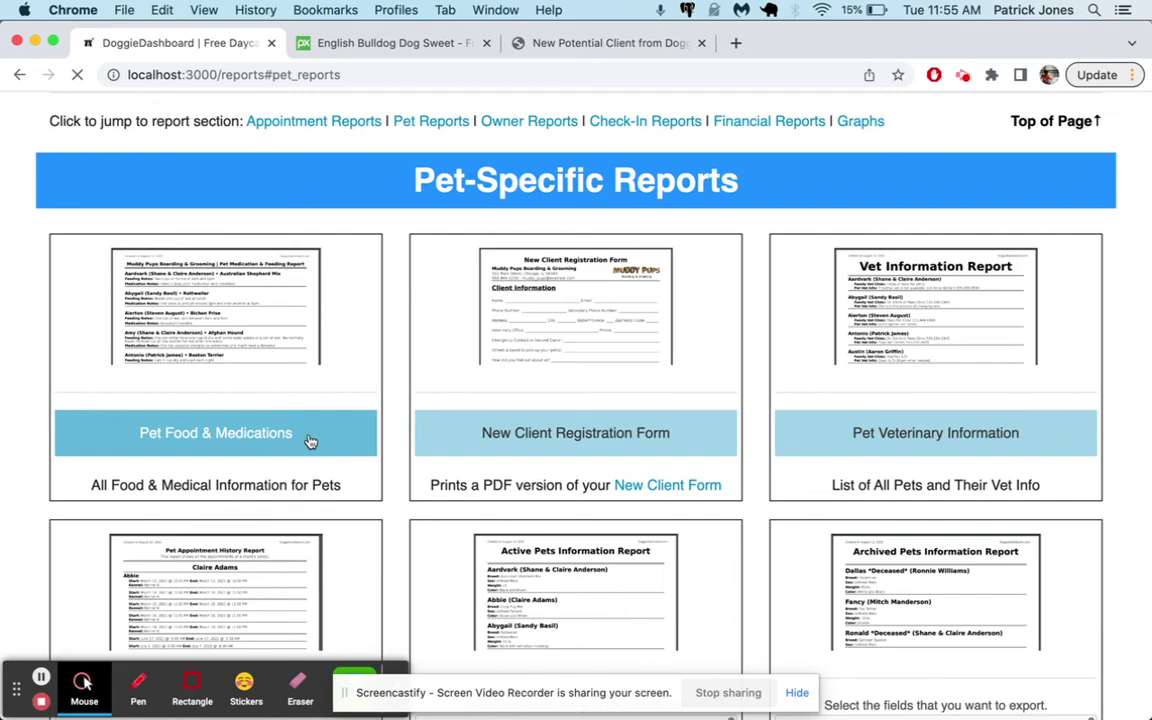
scroll(818, 442, "down", 5)
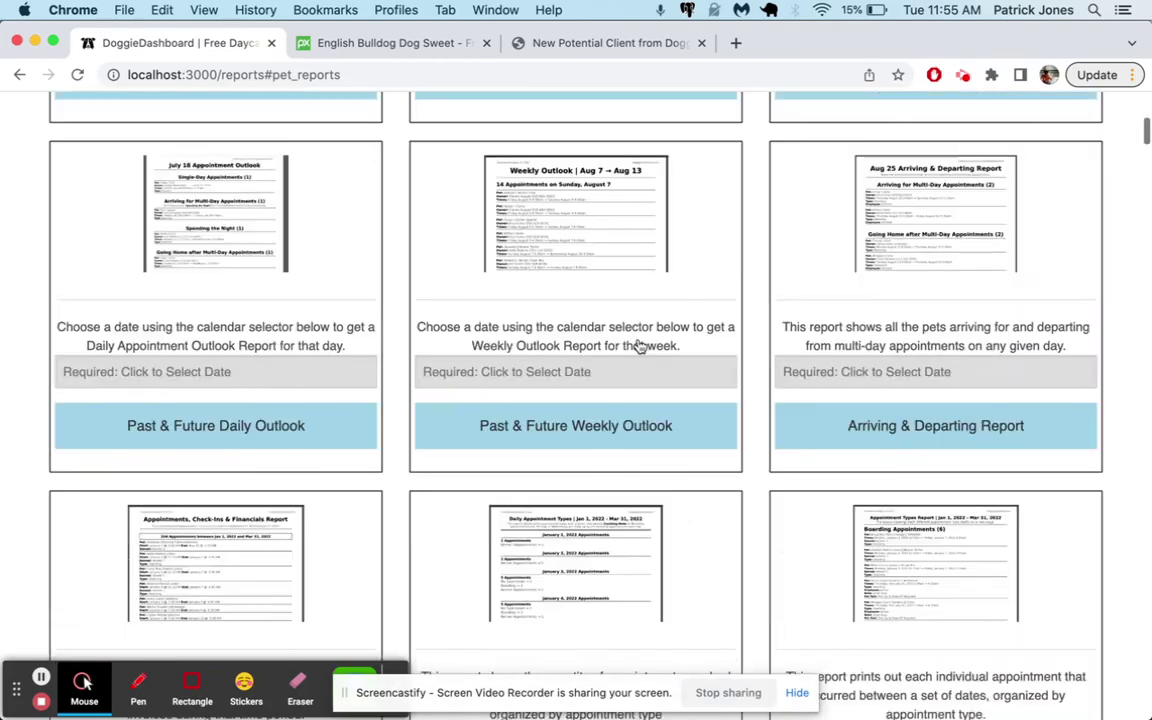
scroll(640, 345, "down", 15)
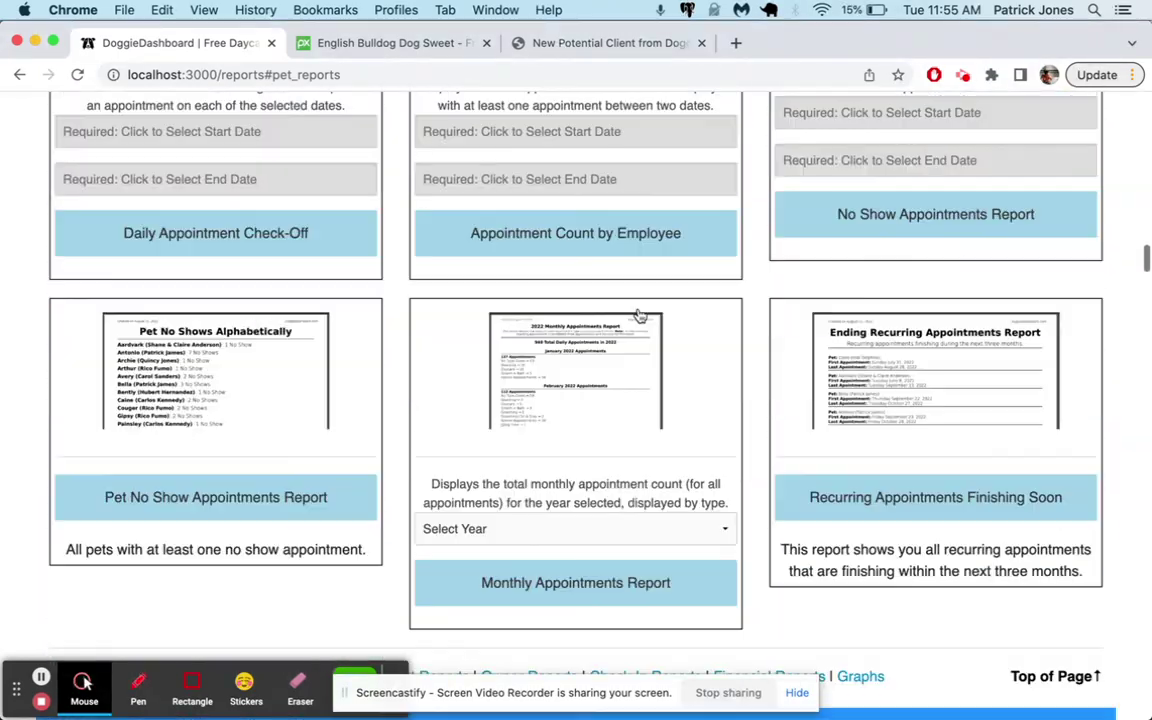
scroll(640, 316, "up", 15)
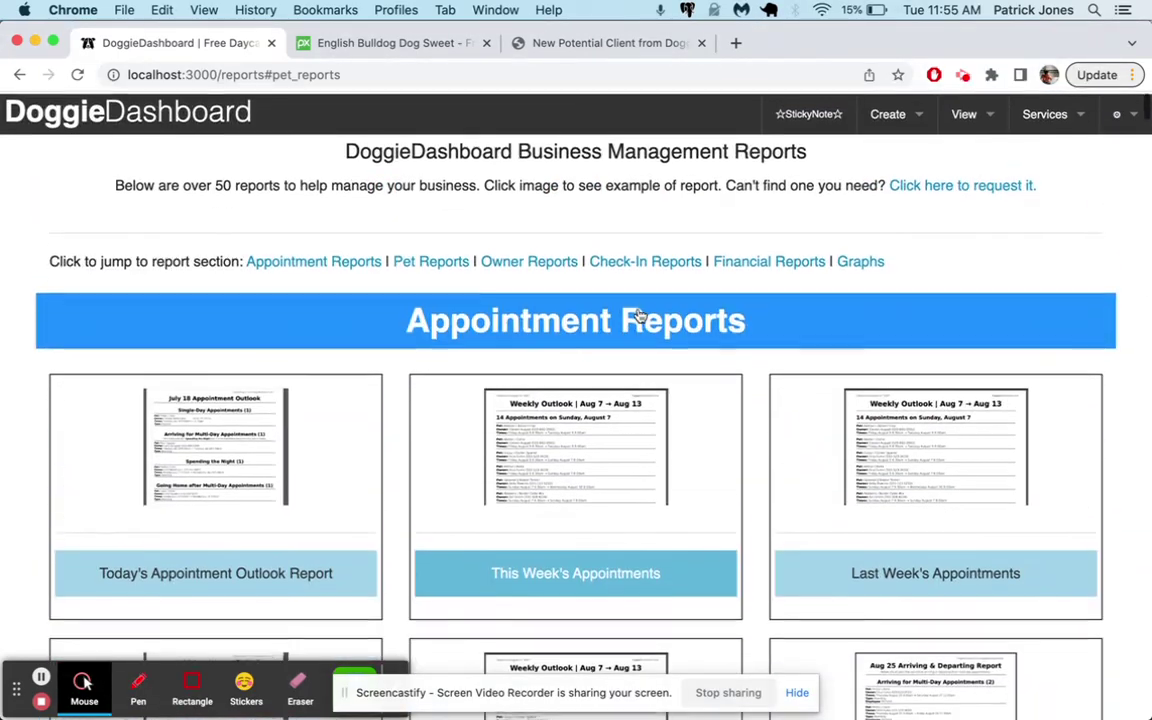
left_click(968, 113)
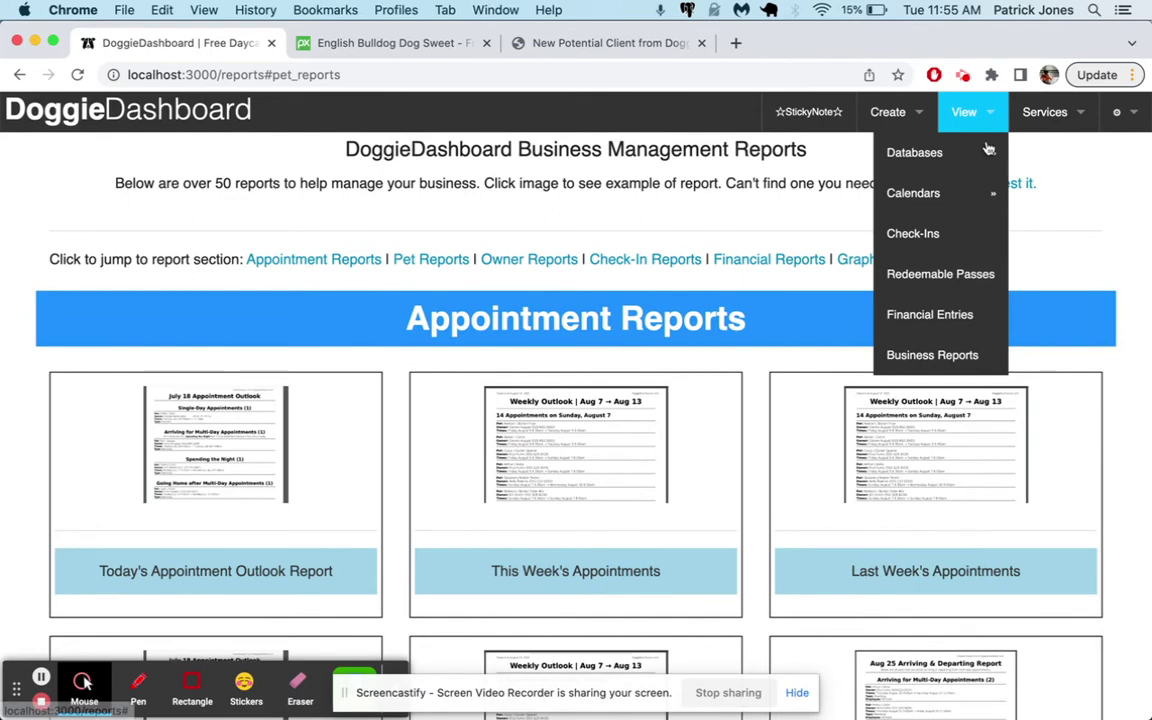
On Redeemable Passes, enter the Drop-In Daycare pass name and select Roscoe's owner as client
left_click(968, 282)
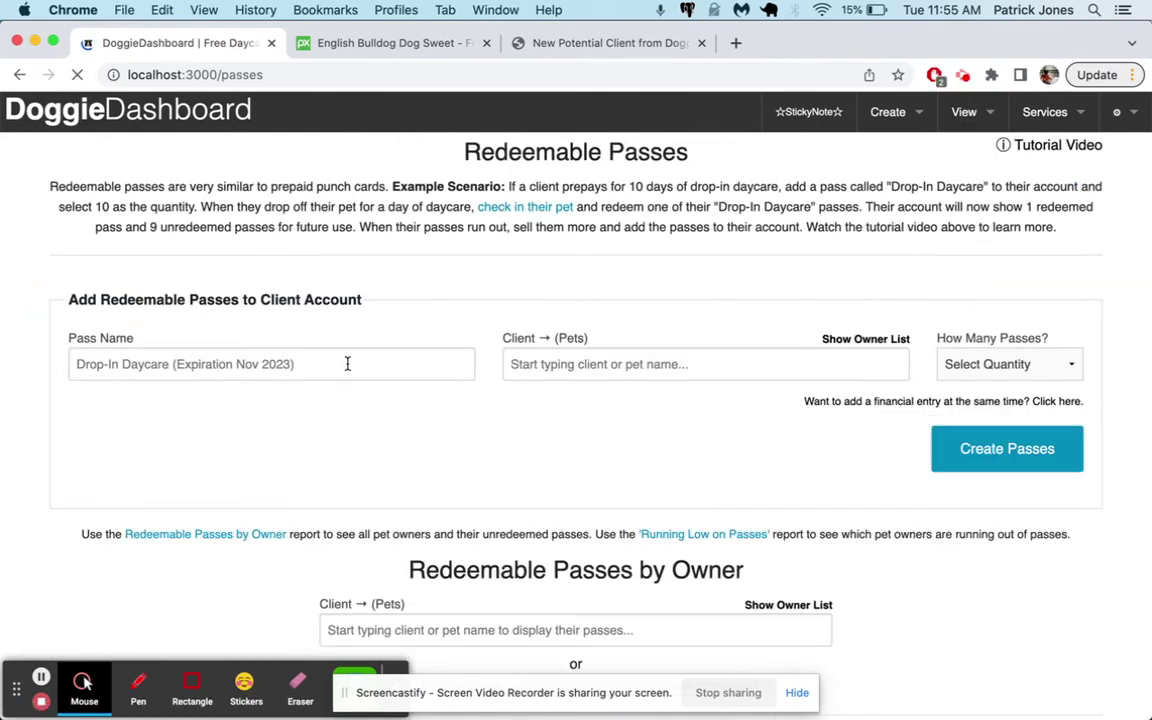
type("Drop-In Daycare 5-")
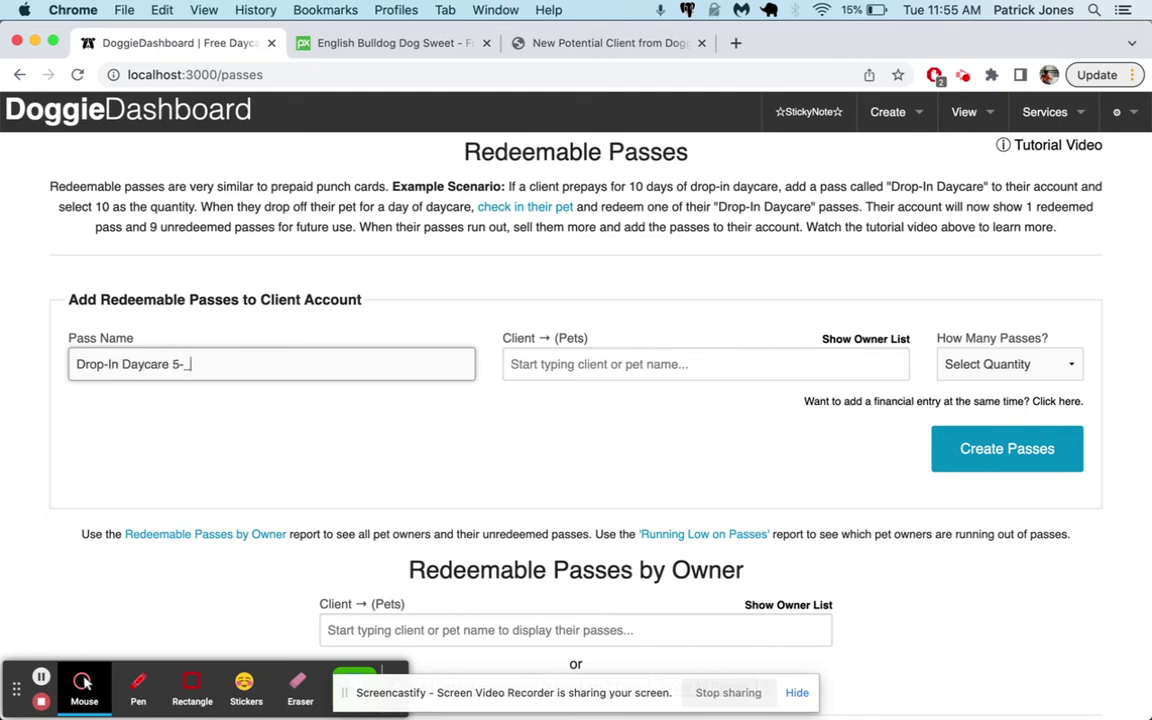
type("Pack")
key("Tab")
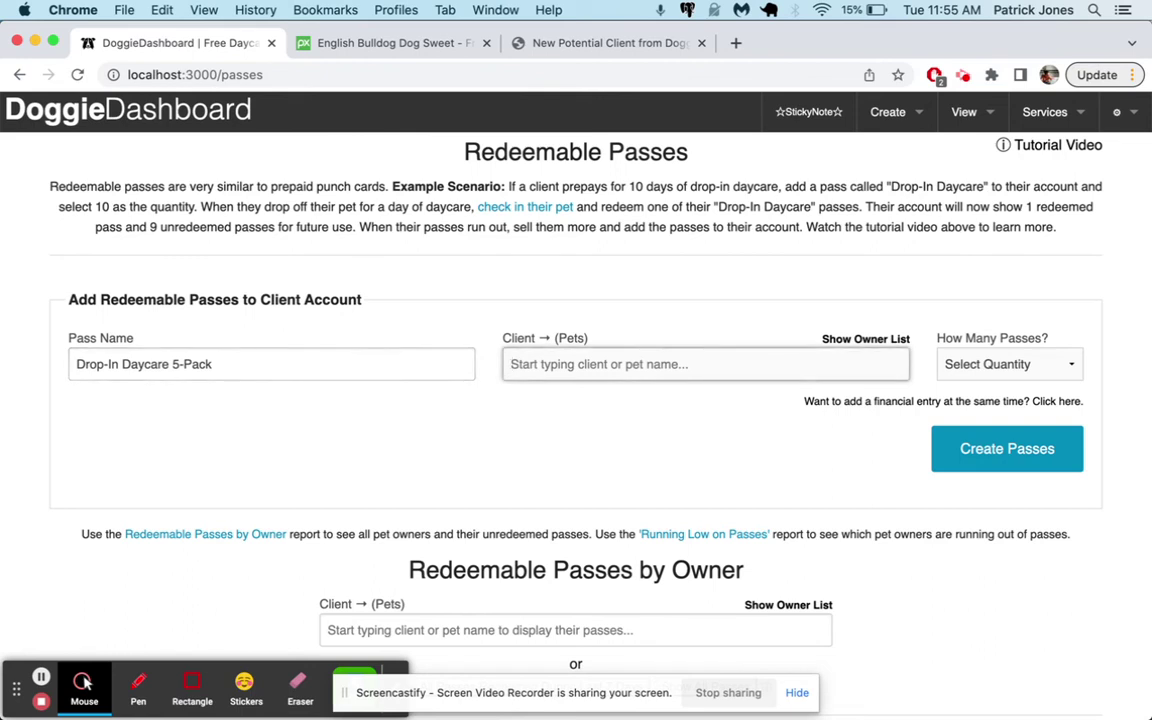
type("Joh")
key("Return")
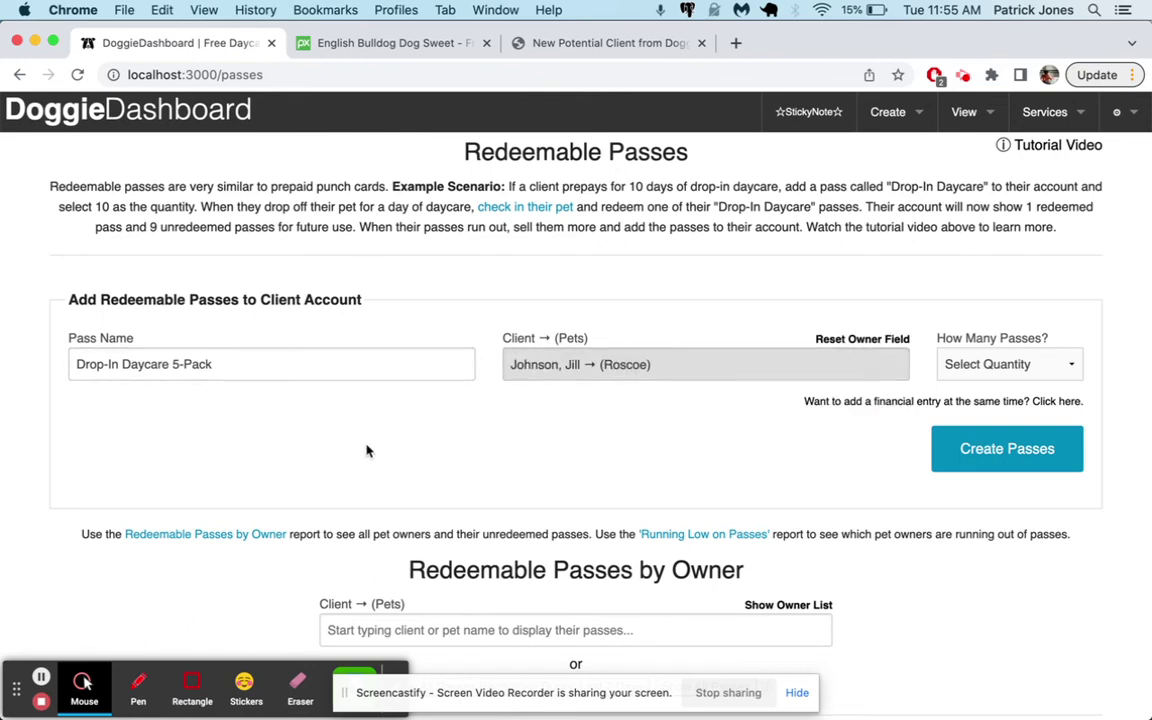
left_click(175, 372)
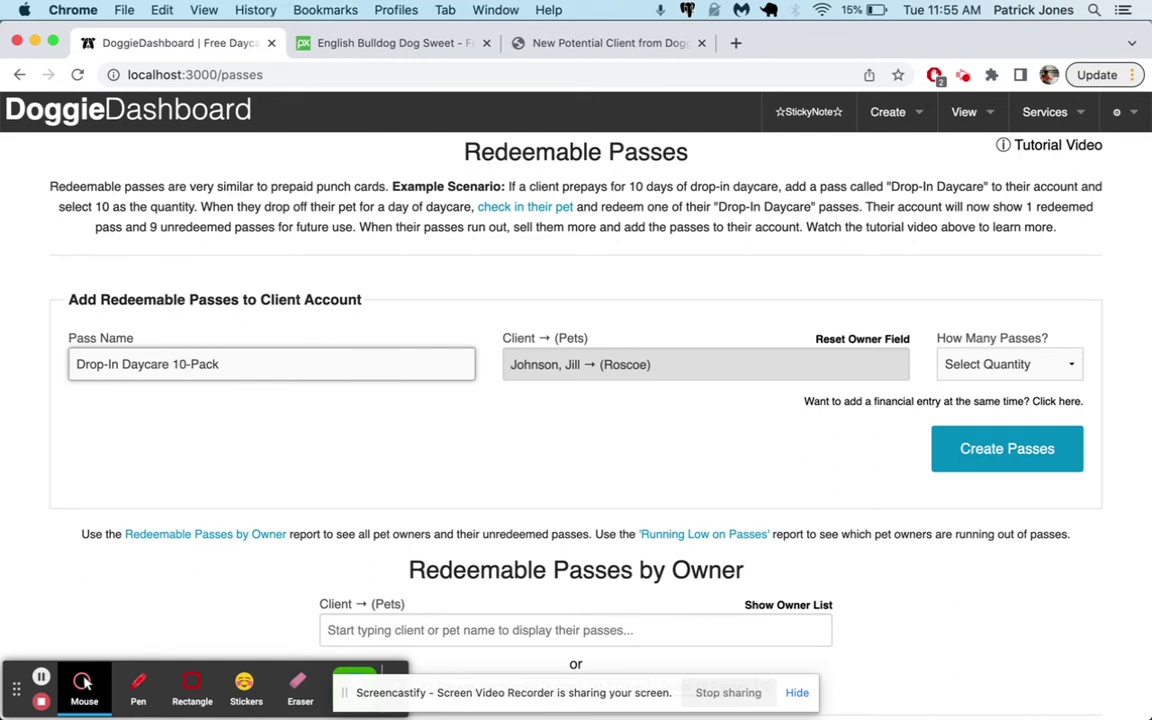
Set How Many Passes to 10 and create the passes on the owner's account
left_click(987, 365)
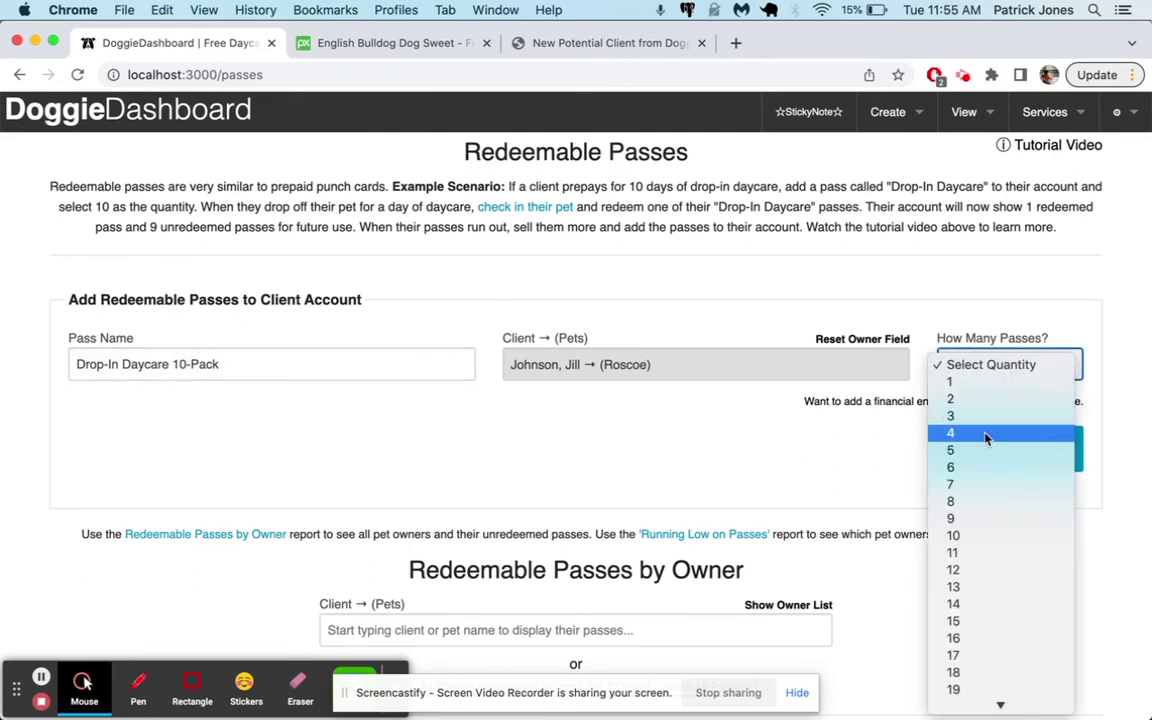
left_click(986, 537)
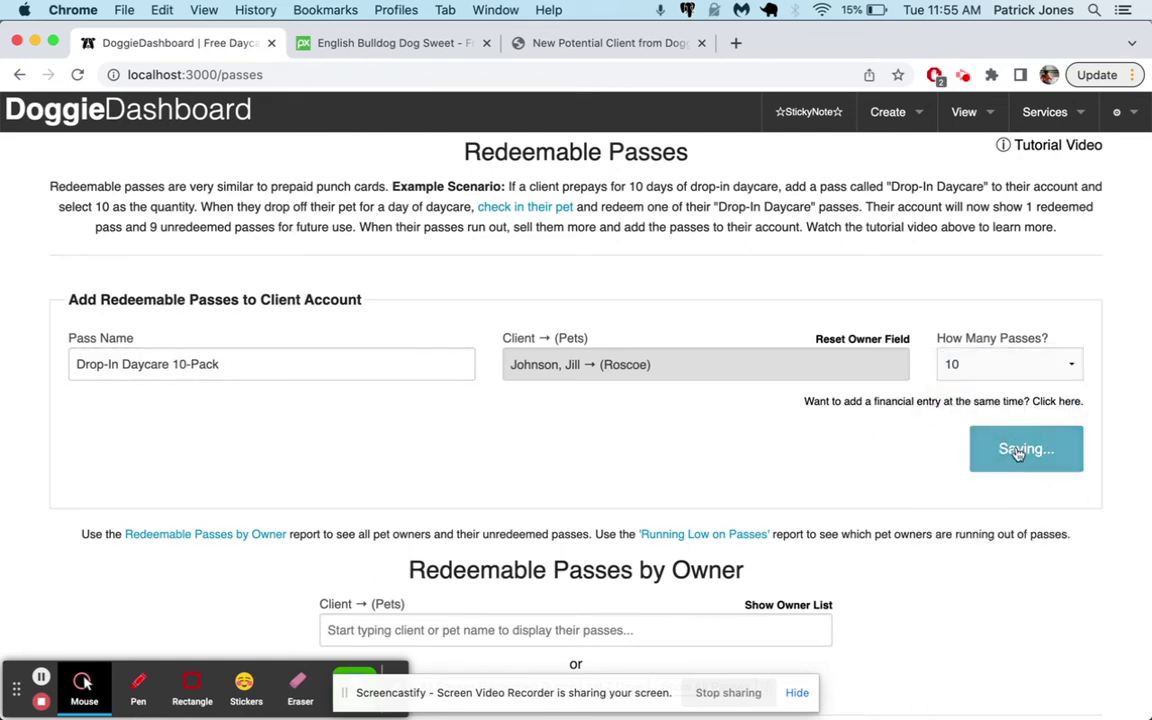
left_click(1010, 452)
scroll(442, 494, "down", 7)
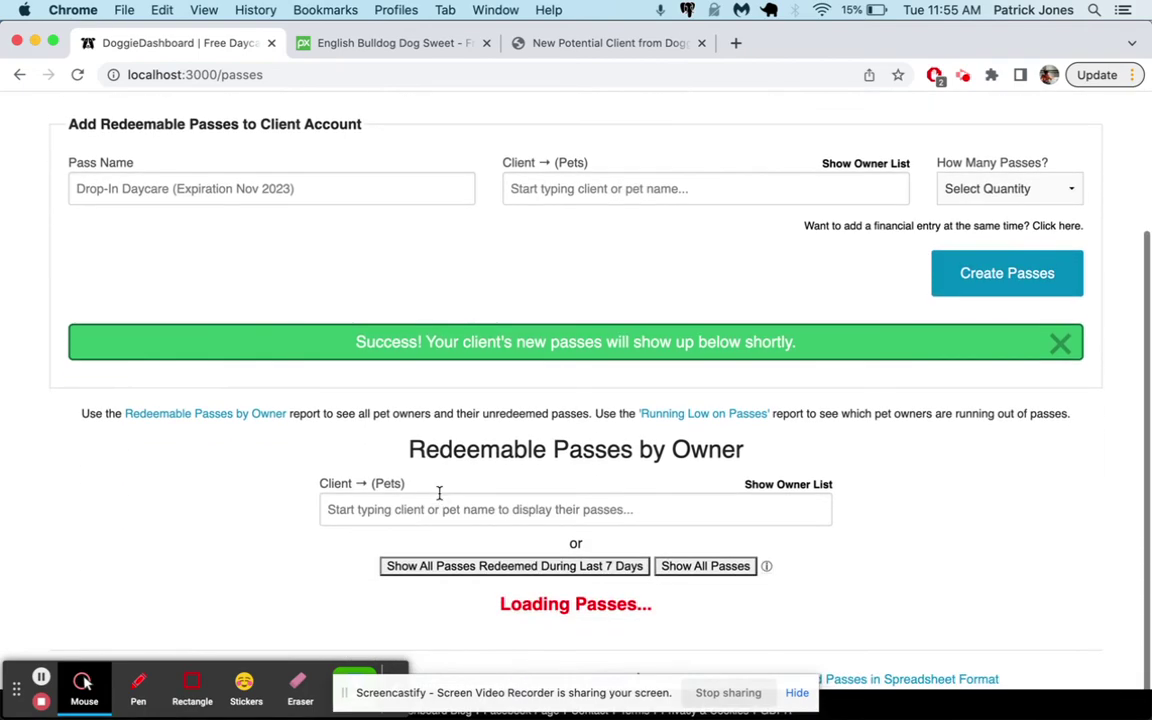
scroll(442, 500, "up", 7)
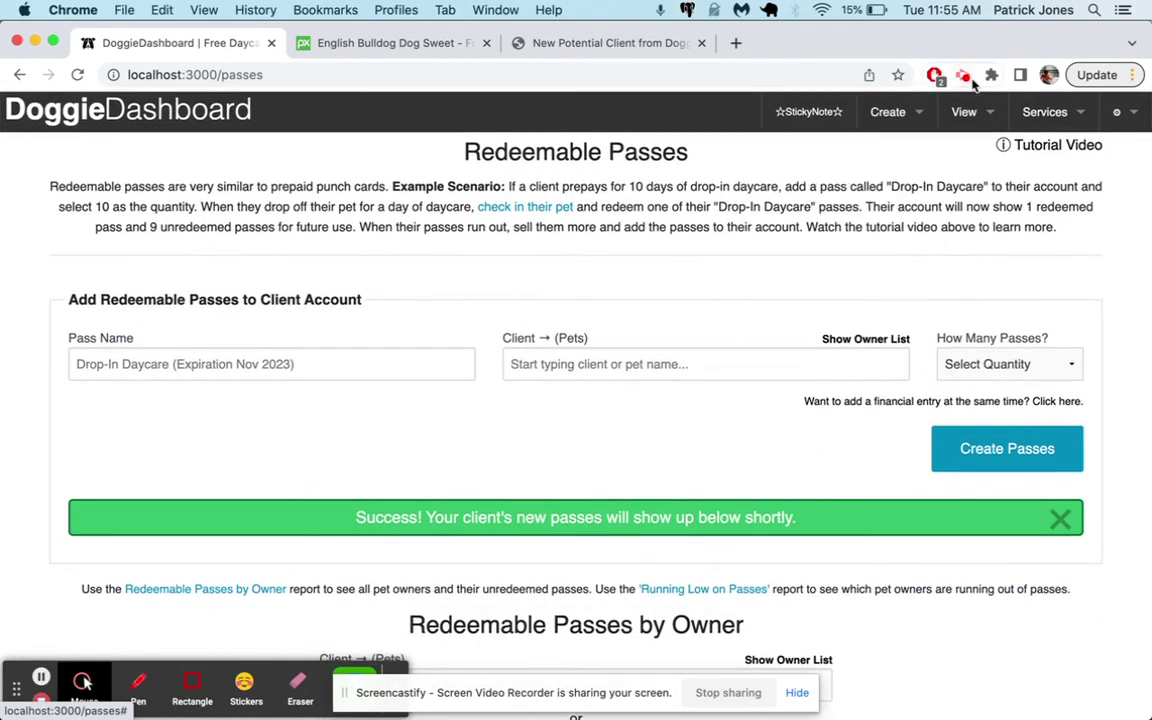
Go to the Check-Ins page and select Roscoe as the pet
left_click(964, 118)
left_click(940, 235)
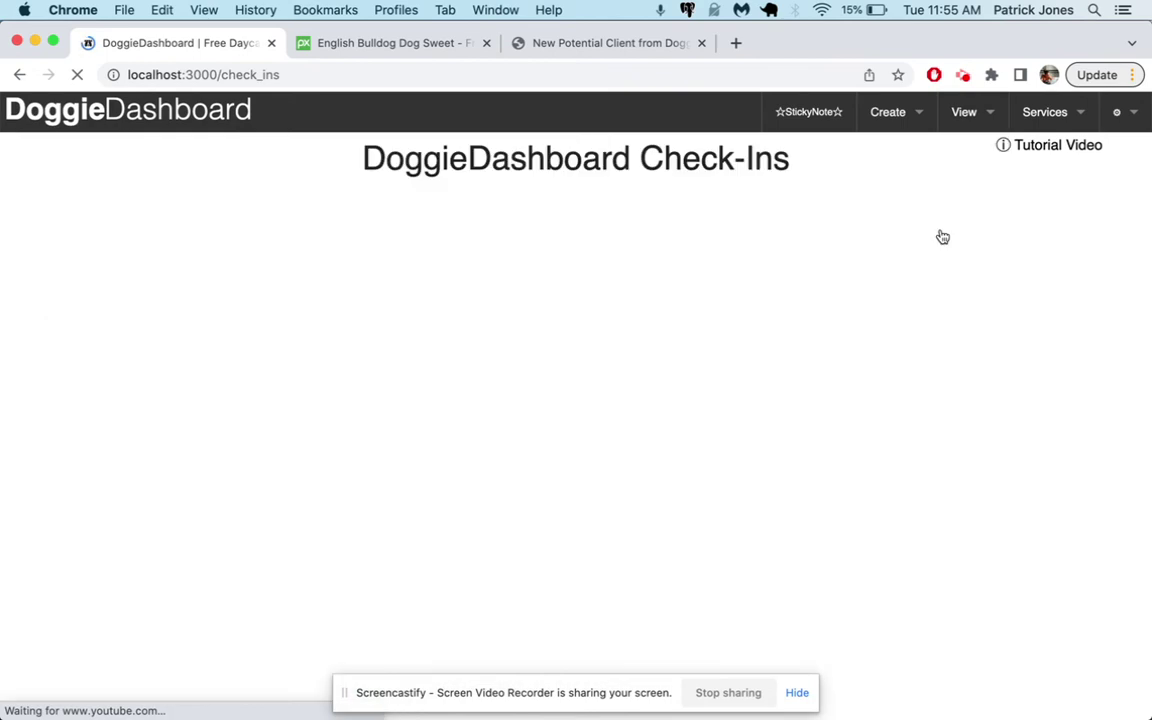
left_click(311, 331)
type("ros")
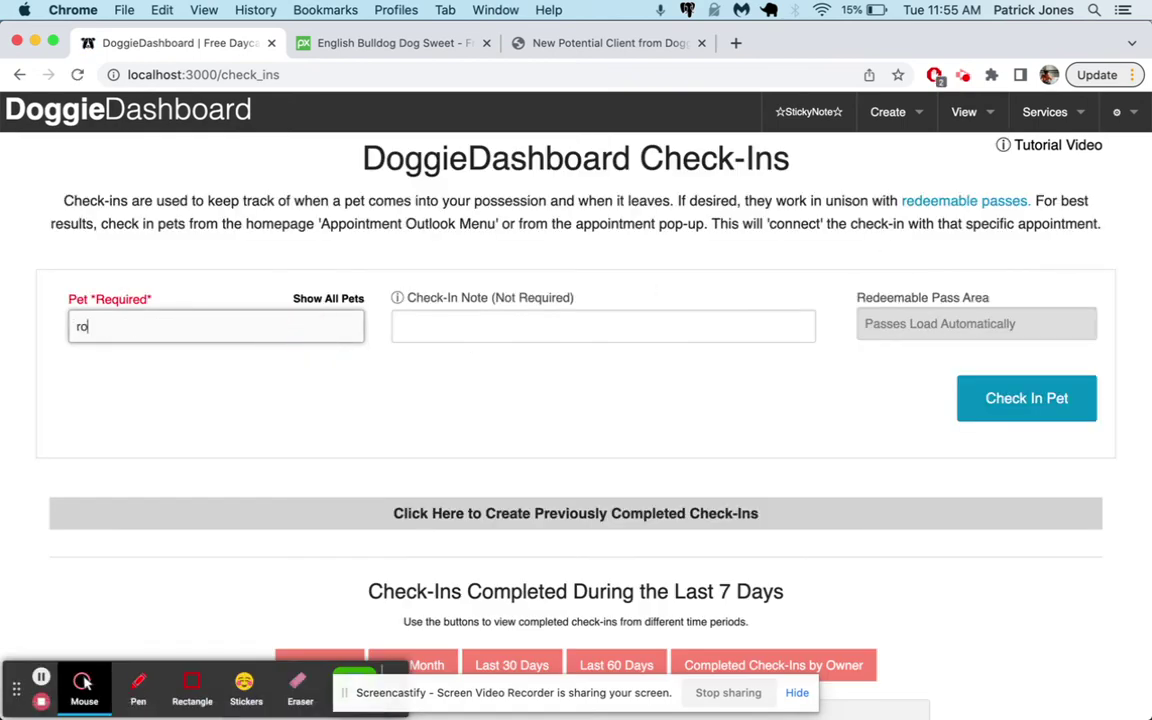
left_click(243, 355)
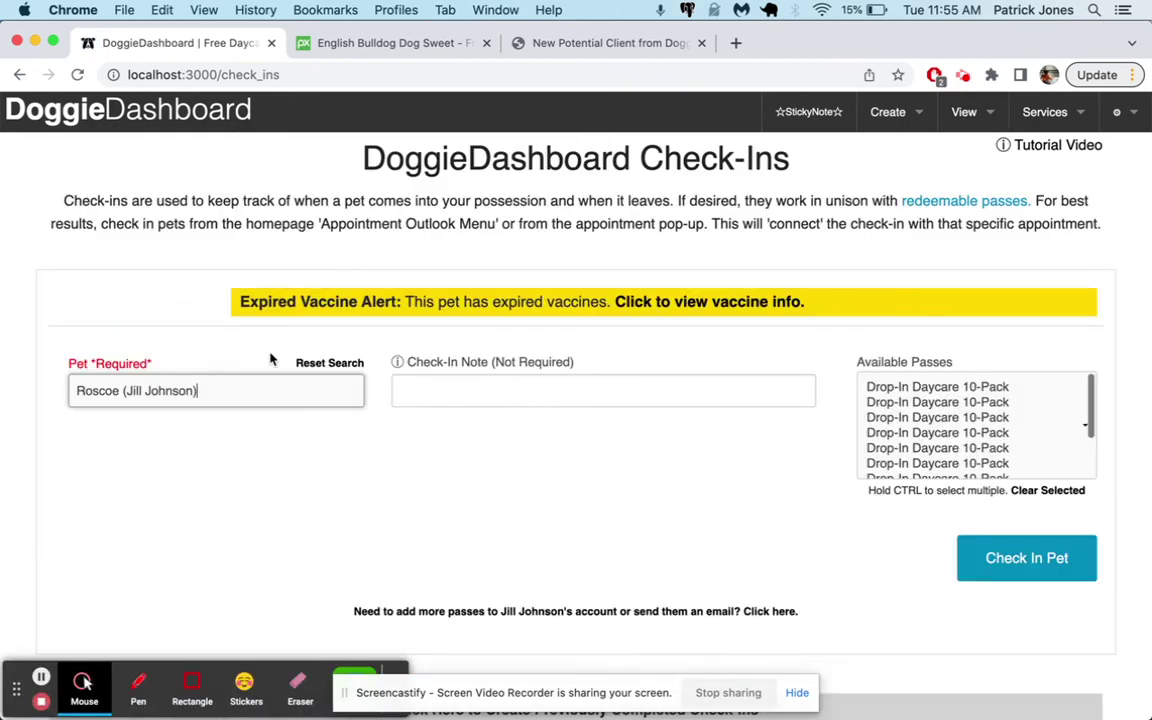
scroll(851, 429, "down", 5)
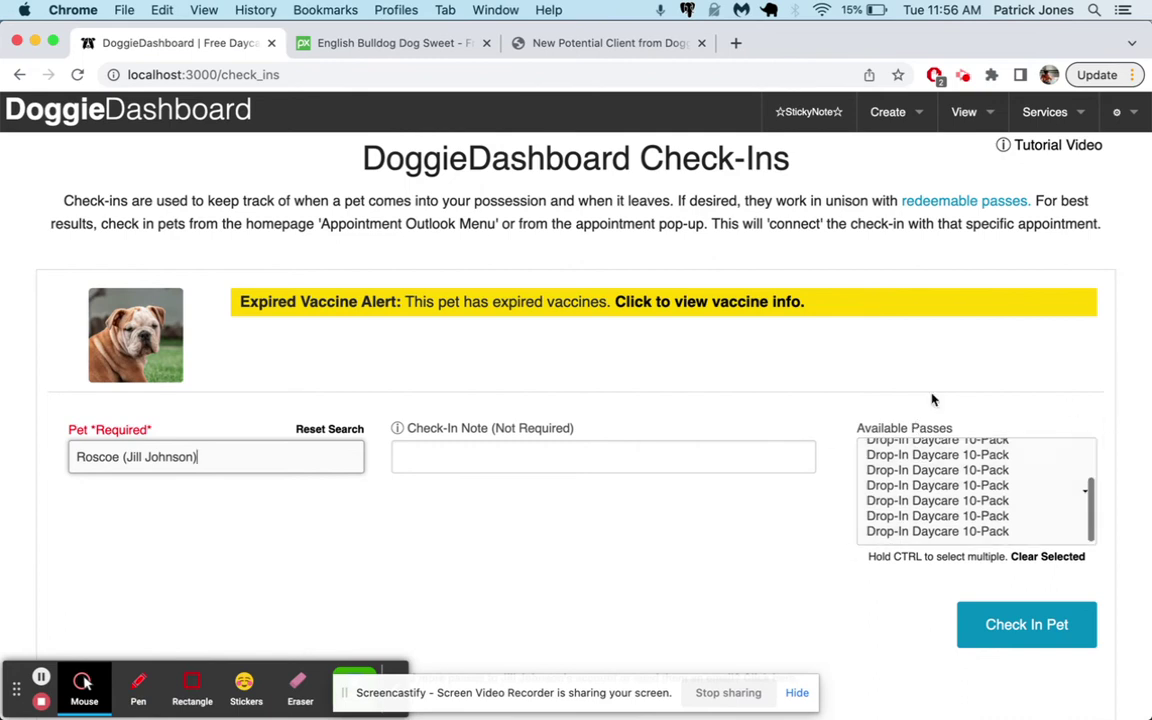
scroll(910, 470, "up", 5)
Check Roscoe in with the first 10-Pack pass and note 'Great little dog!'
left_click(904, 456)
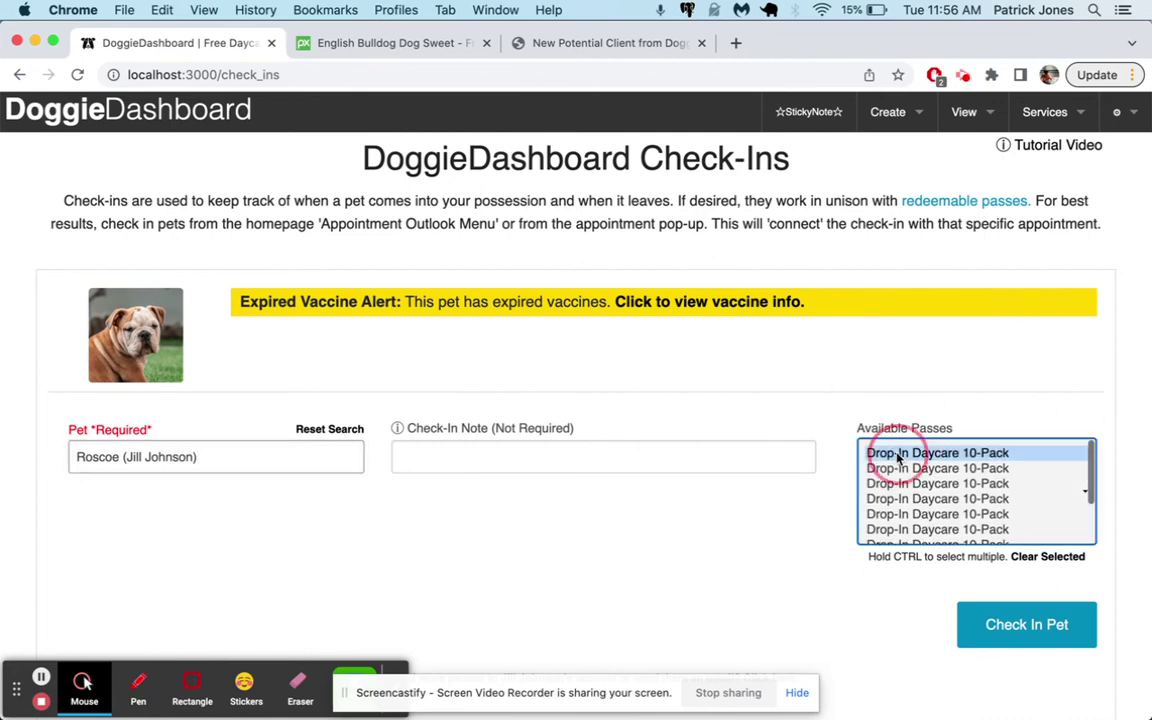
left_click(535, 464)
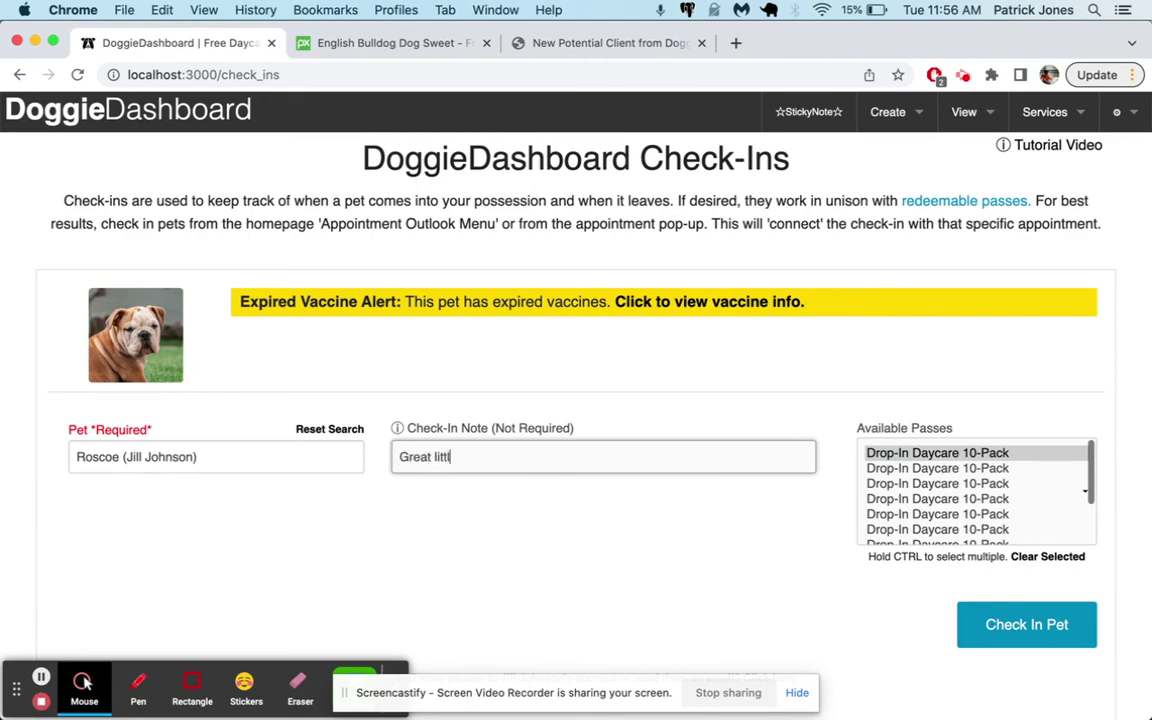
type("Great little dog!")
left_click(1023, 624)
scroll(740, 574, "down", 1)
scroll(740, 574, "down", 4)
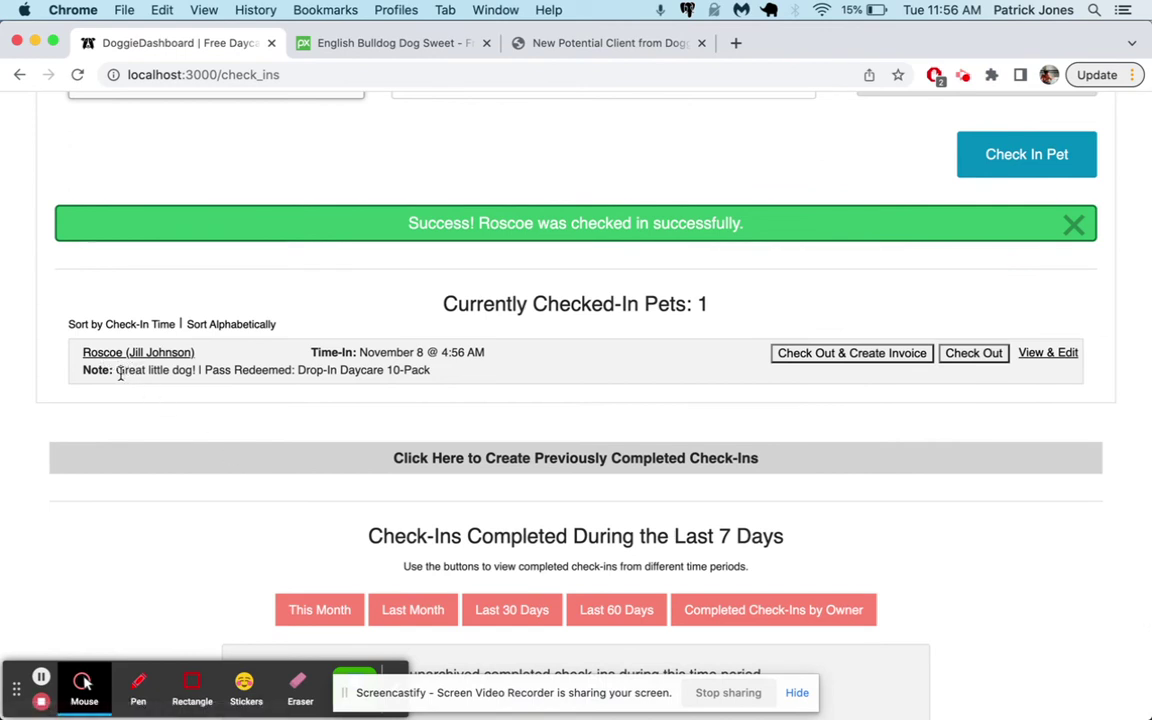
left_click_drag(120, 373, 440, 371)
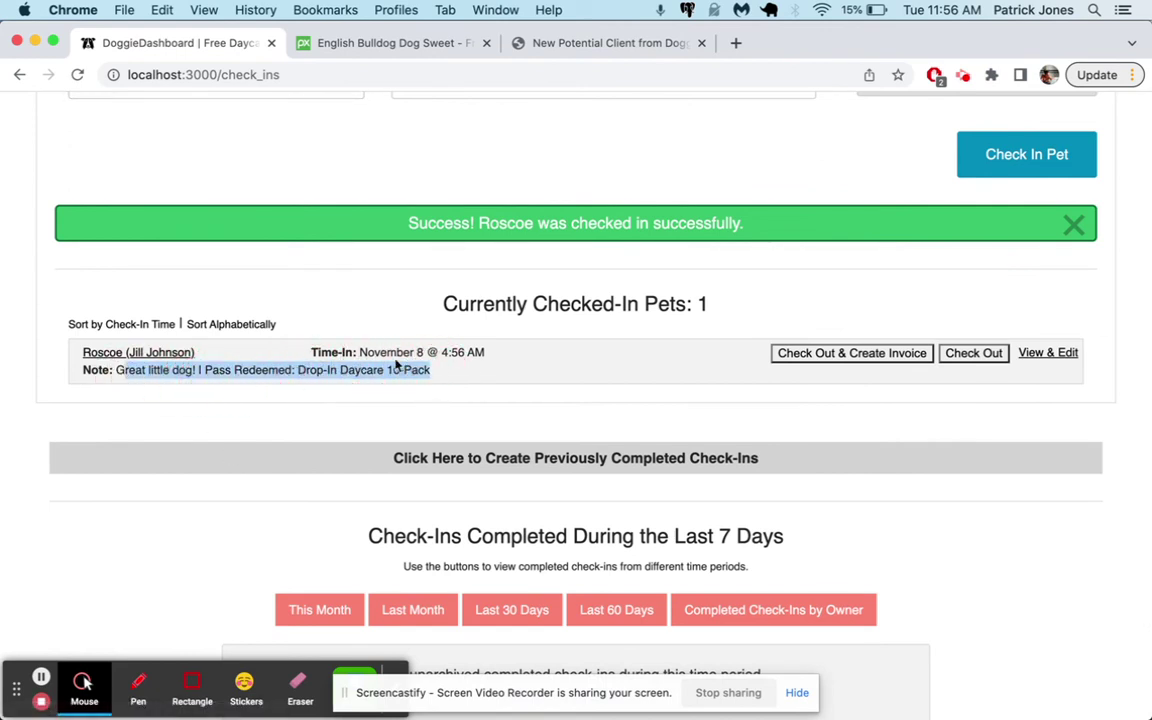
Check Roscoe out, reload the page and select Roscoe again
left_click(974, 355)
left_click(512, 355)
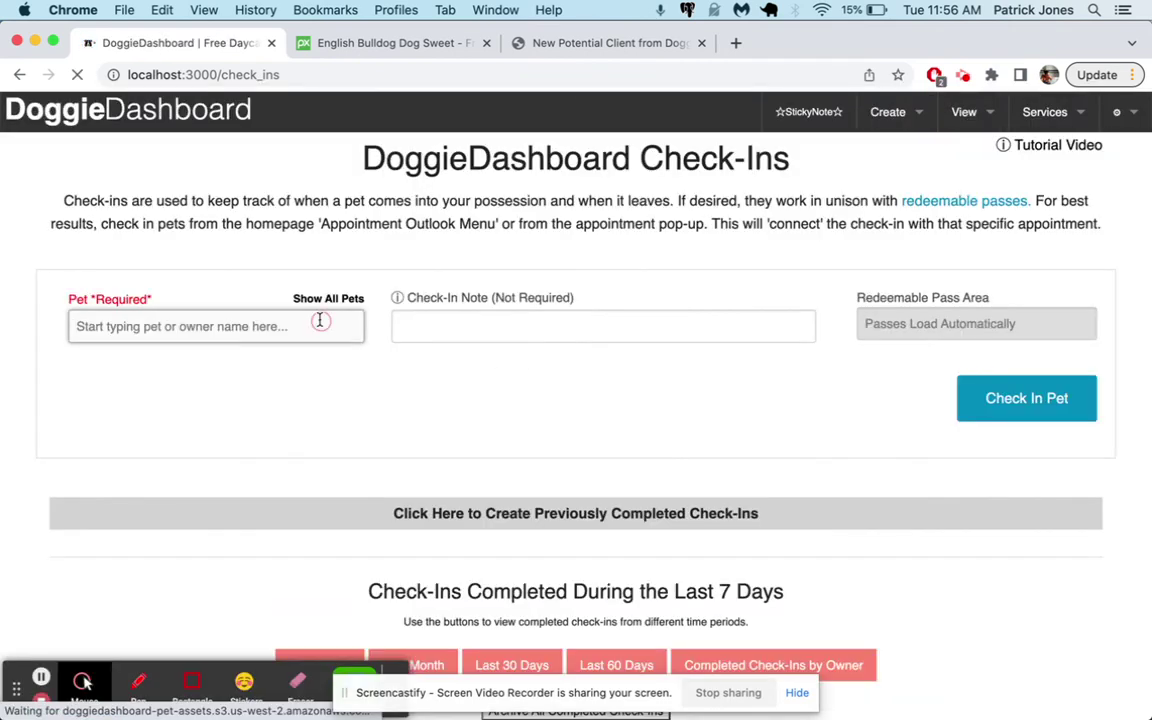
left_click(320, 322)
type("ros")
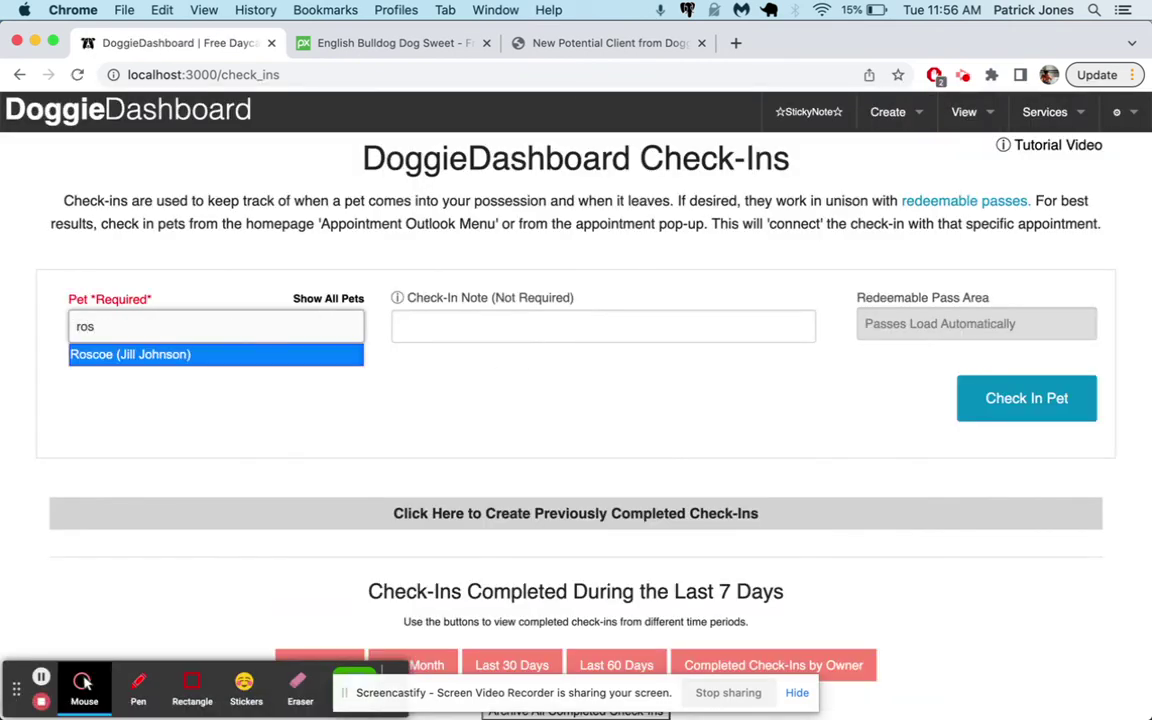
key("Down")
key("Return")
Select the last available 10-Pack pass in Roscoe's pass list
left_click(988, 455)
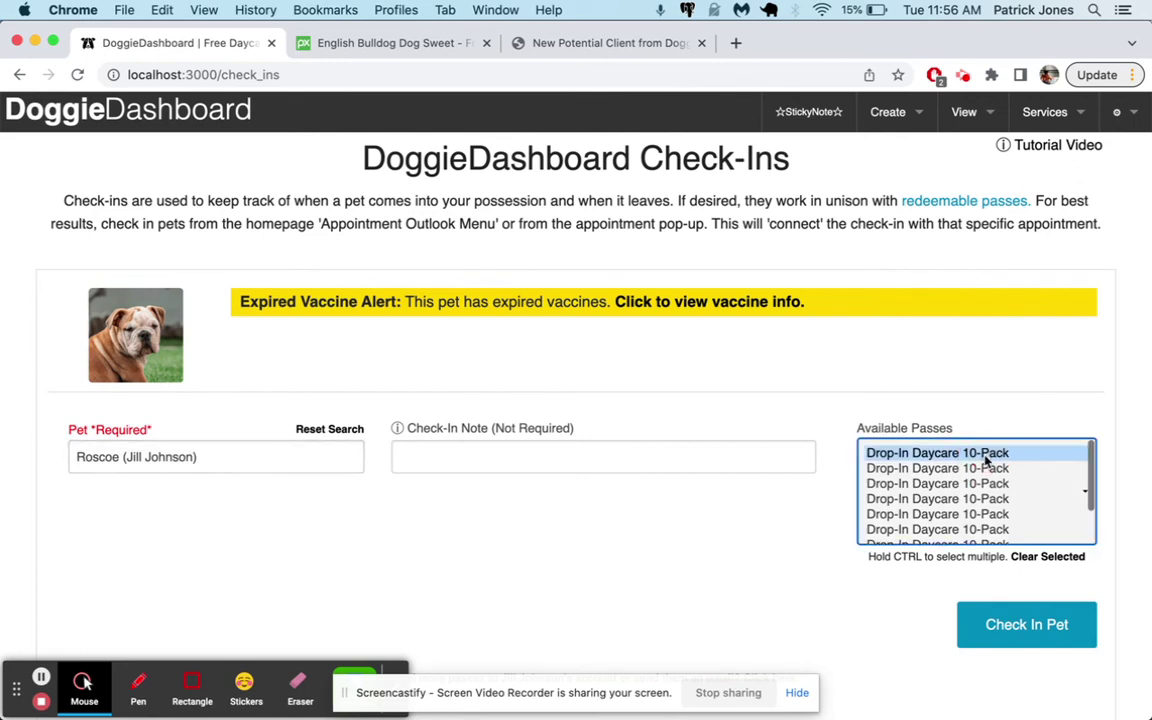
key("Down")
key("Down")
key("Down")
key("Down")
key("Down")
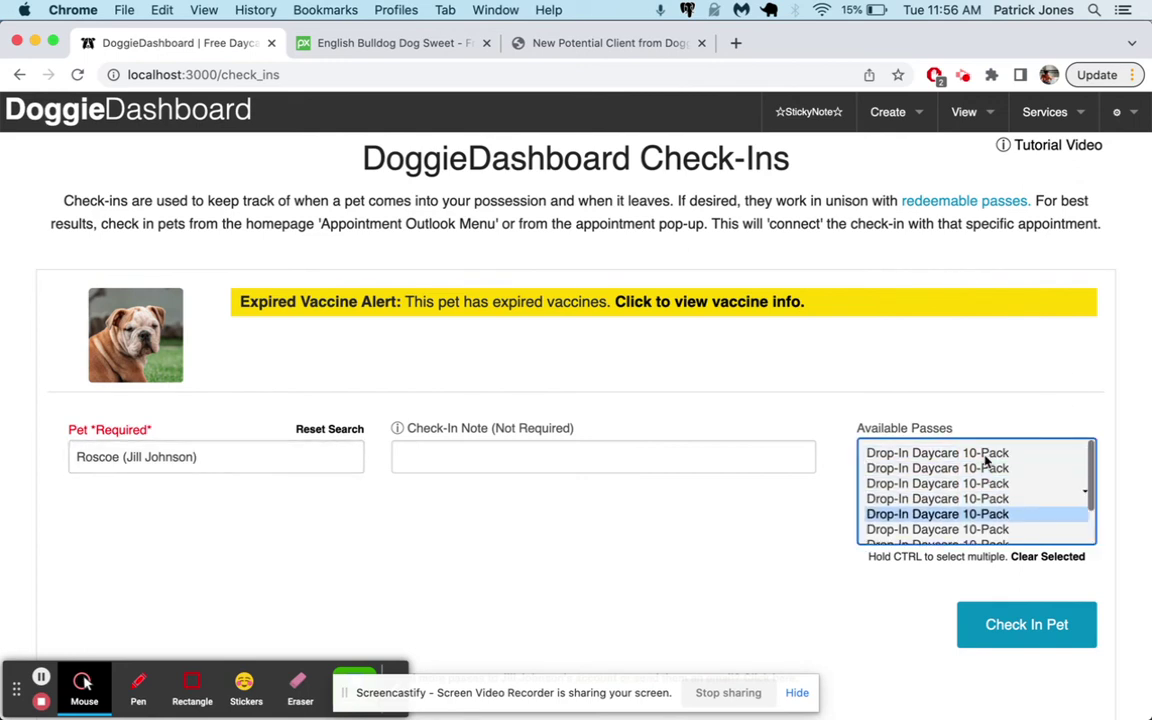
key("Down")
key("Down")
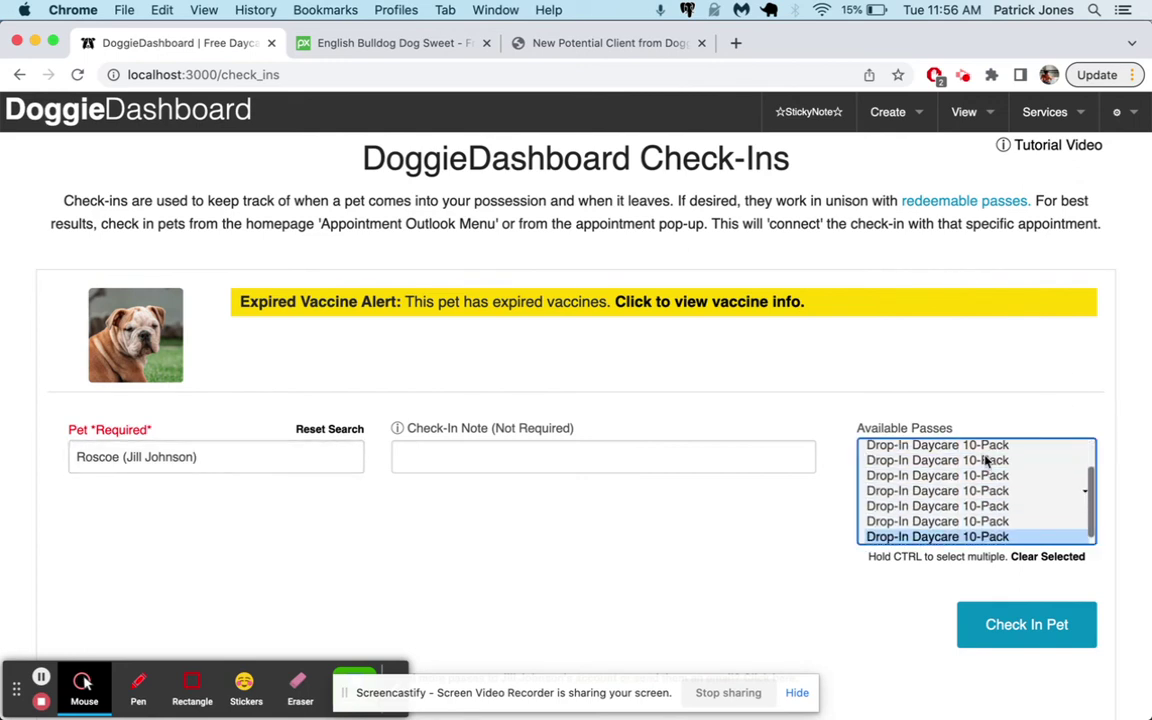
scroll(918, 489, "down", 3)
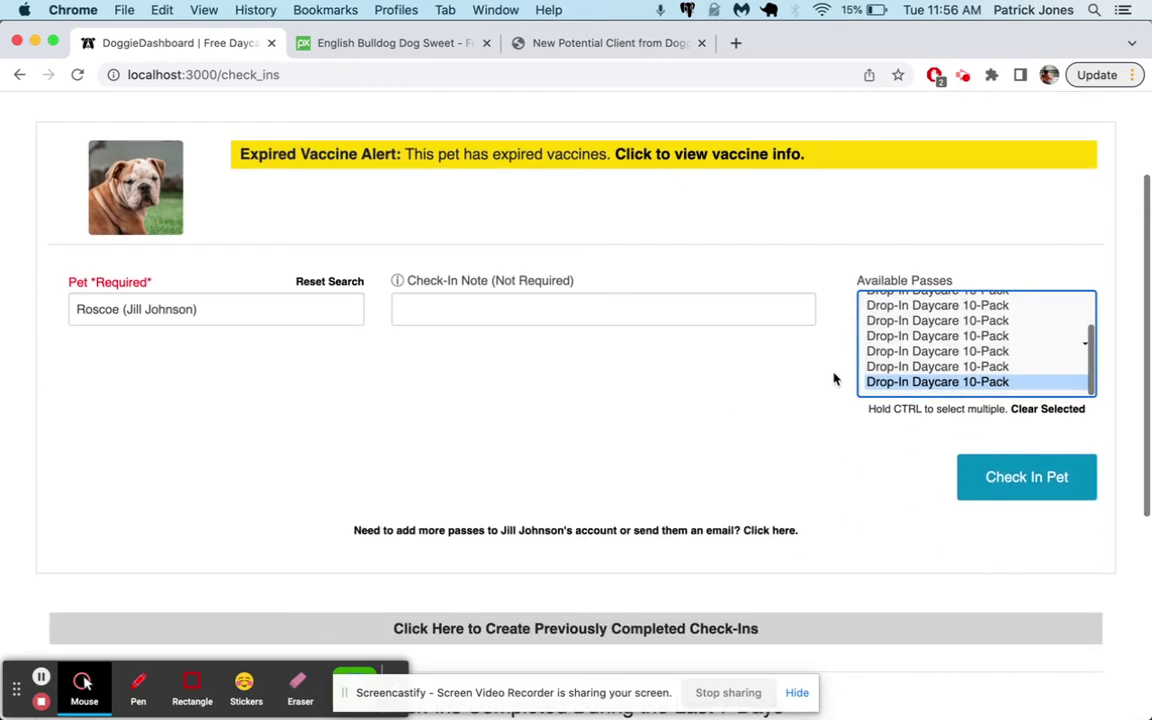
scroll(860, 390, "up", 5)
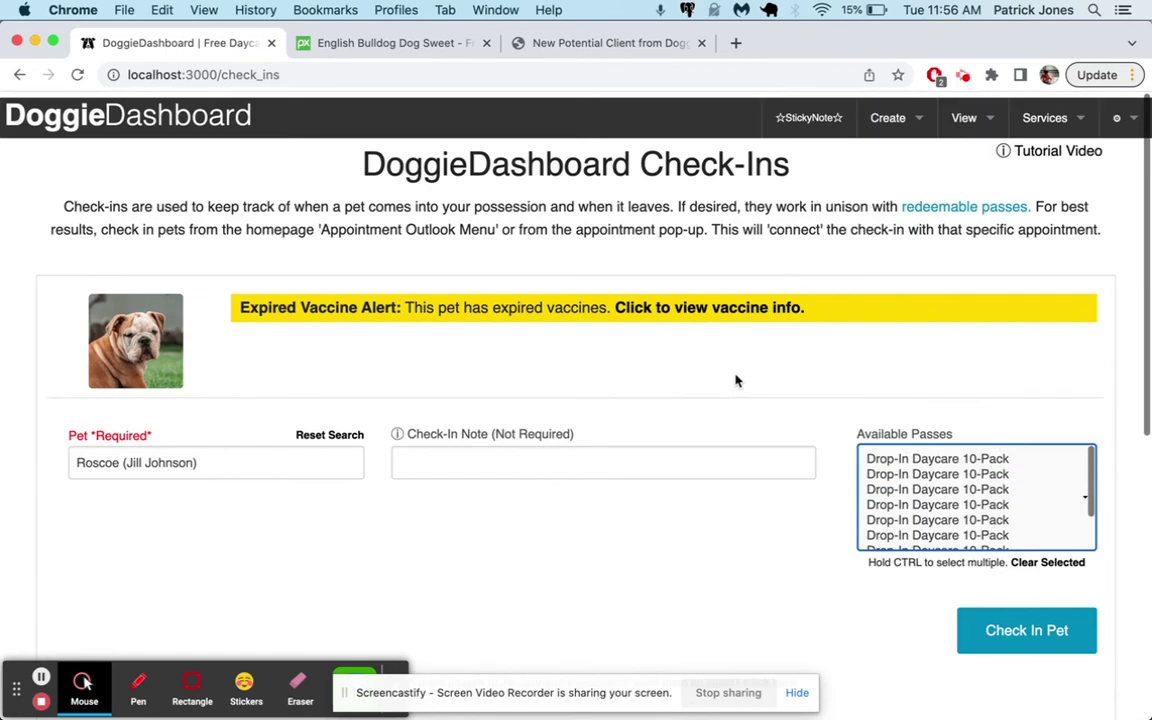
left_click(961, 125)
Open Roscoe's owner from the Clients database and expand their redeemable passes
mouse_move(914, 152)
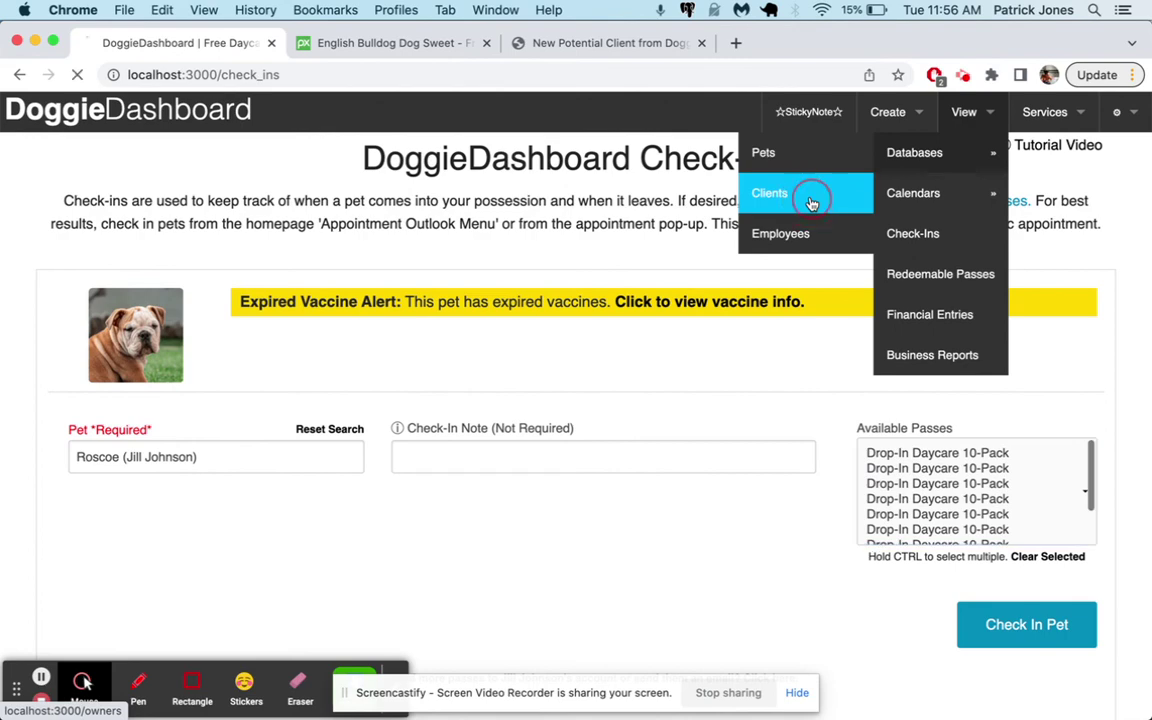
left_click(810, 198)
left_click(45, 343)
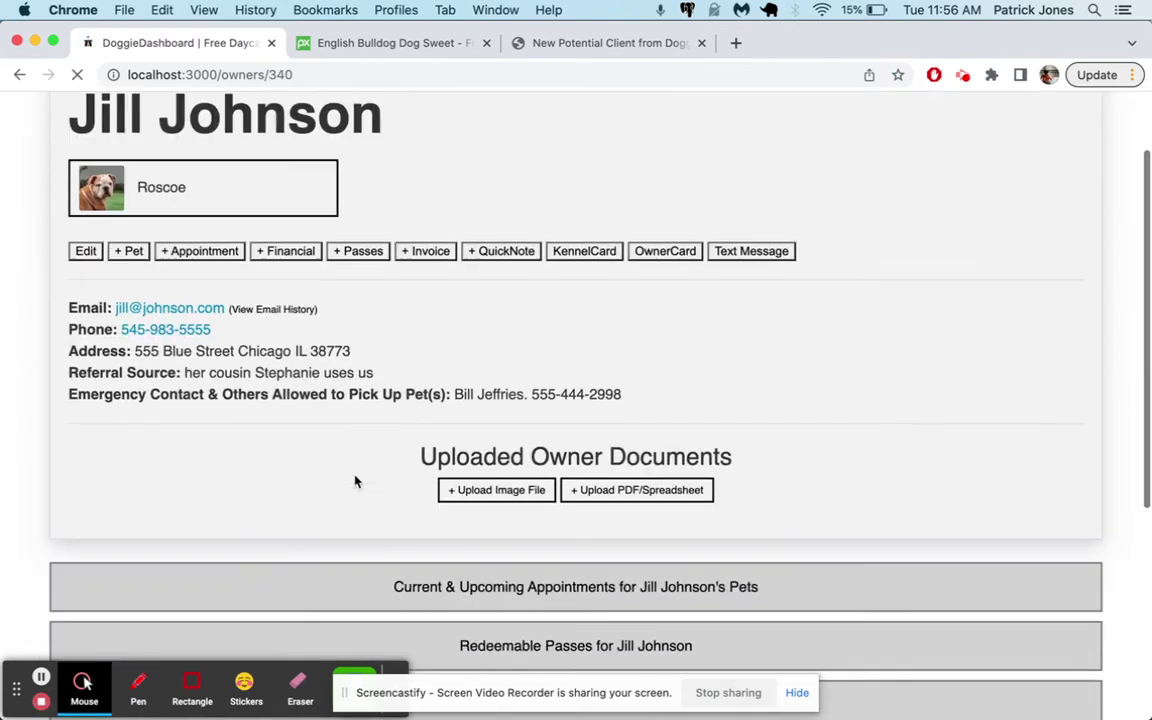
scroll(355, 482, "down", 5)
left_click(530, 300)
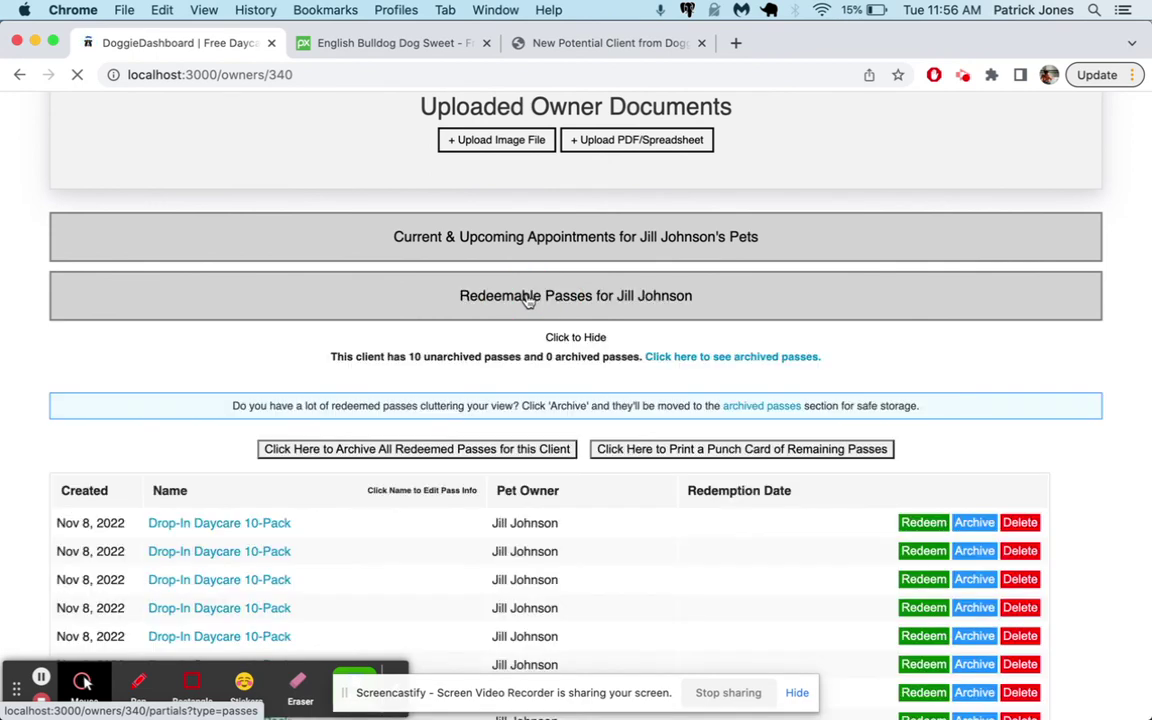
scroll(617, 481, "down", 5)
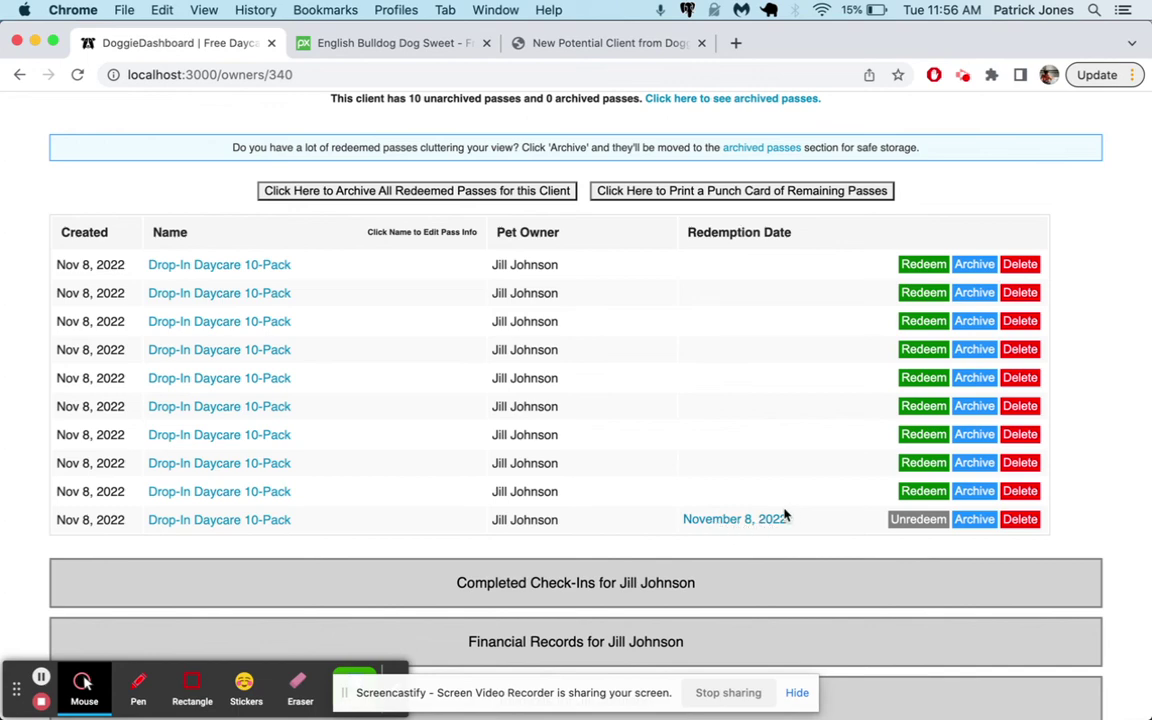
scroll(790, 511, "up", 10)
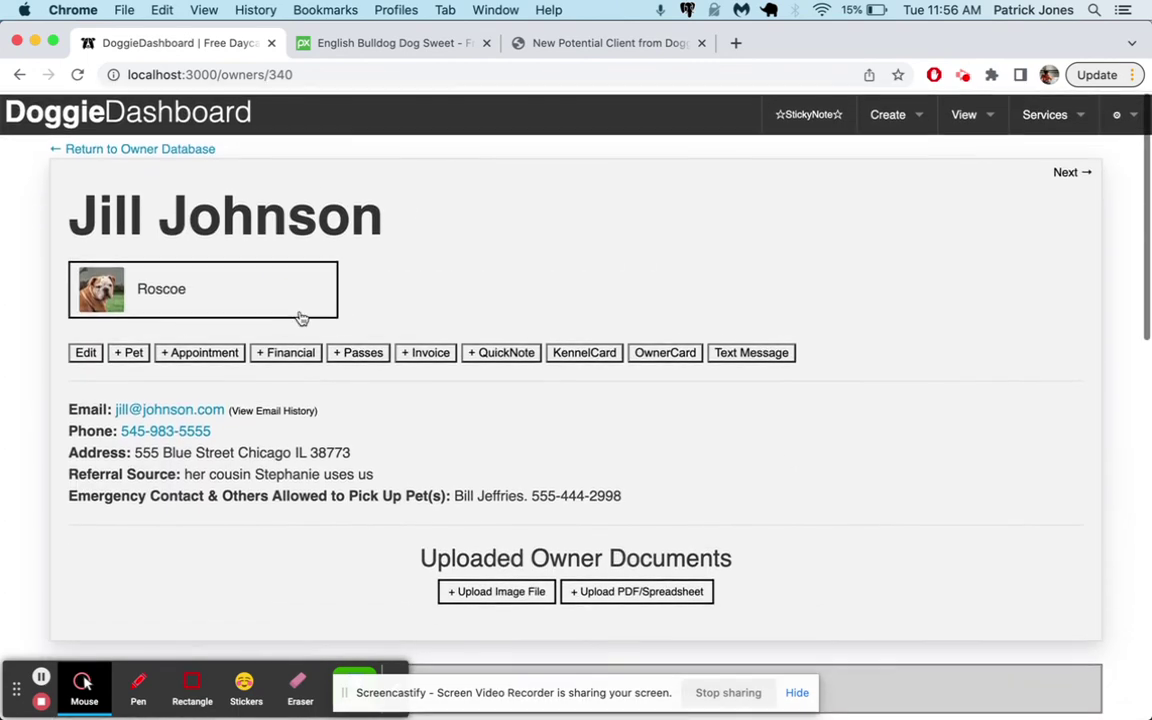
Open Roscoe's pet page and expand his redeemable passes
left_click(104, 303)
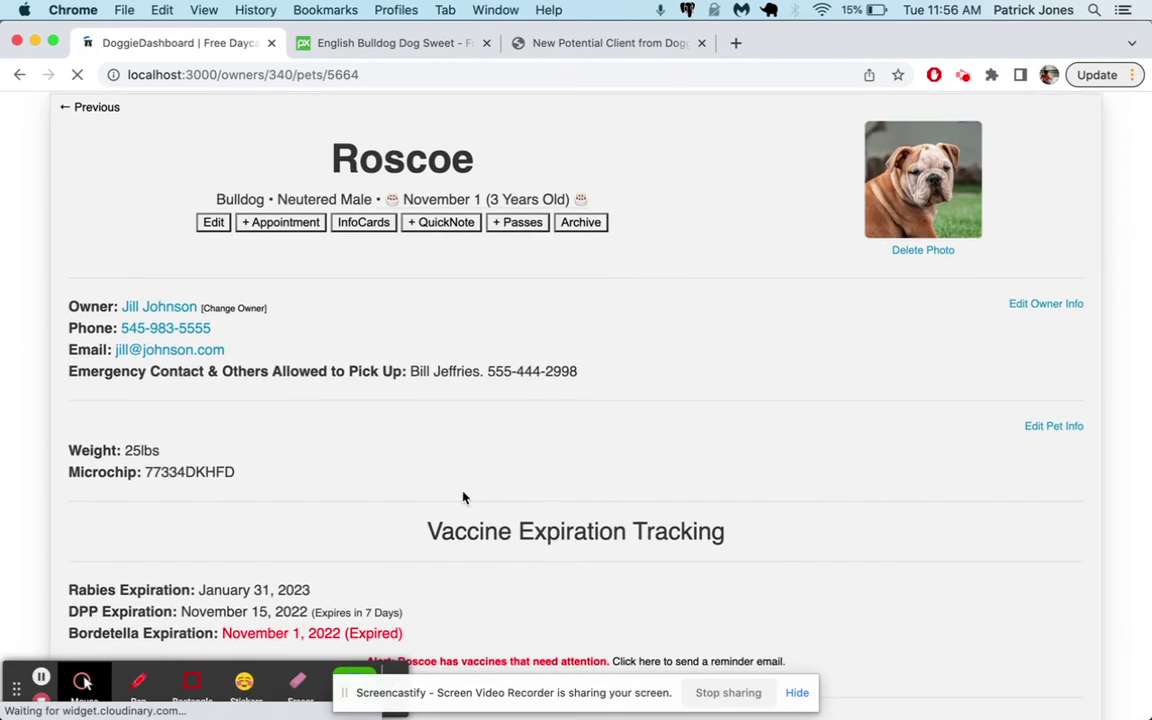
scroll(463, 497, "down", 10)
left_click(576, 290)
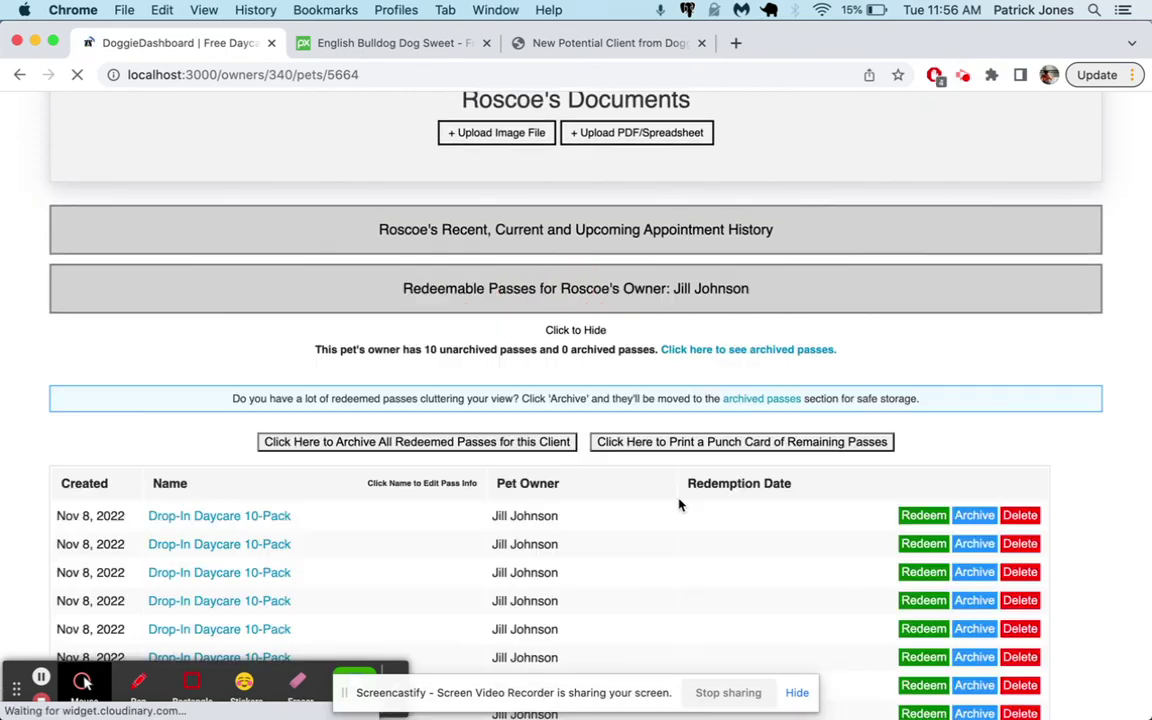
scroll(678, 505, "down", 5)
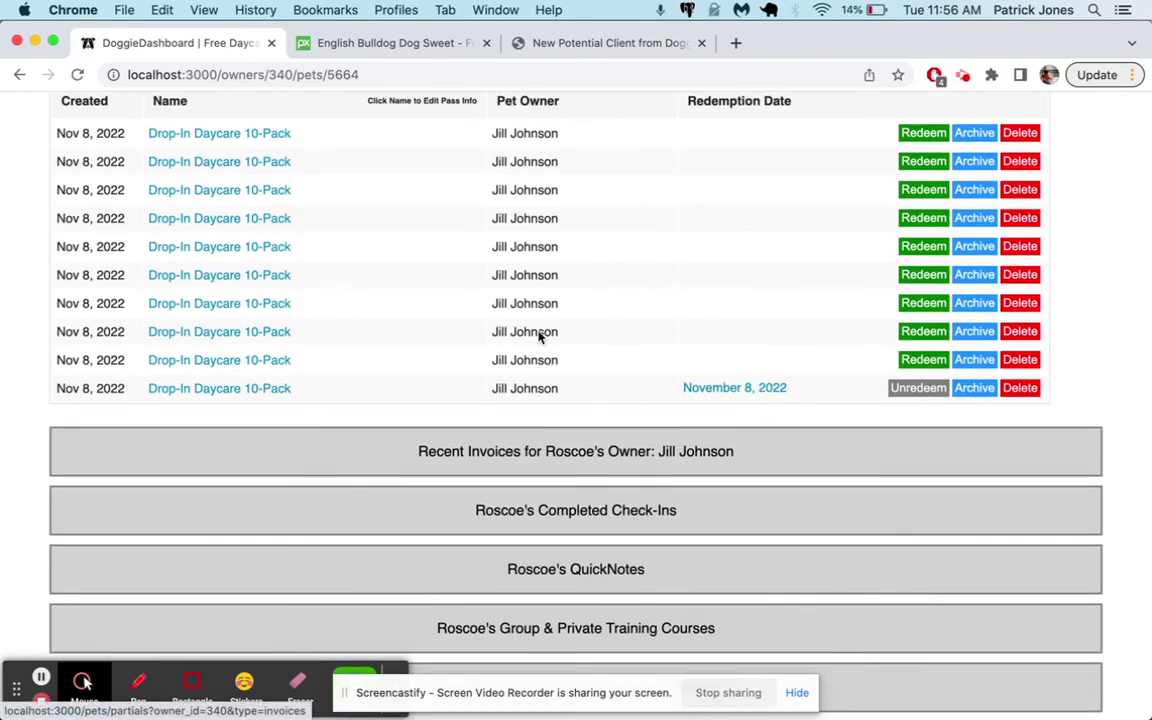
scroll(694, 406, "up", 2)
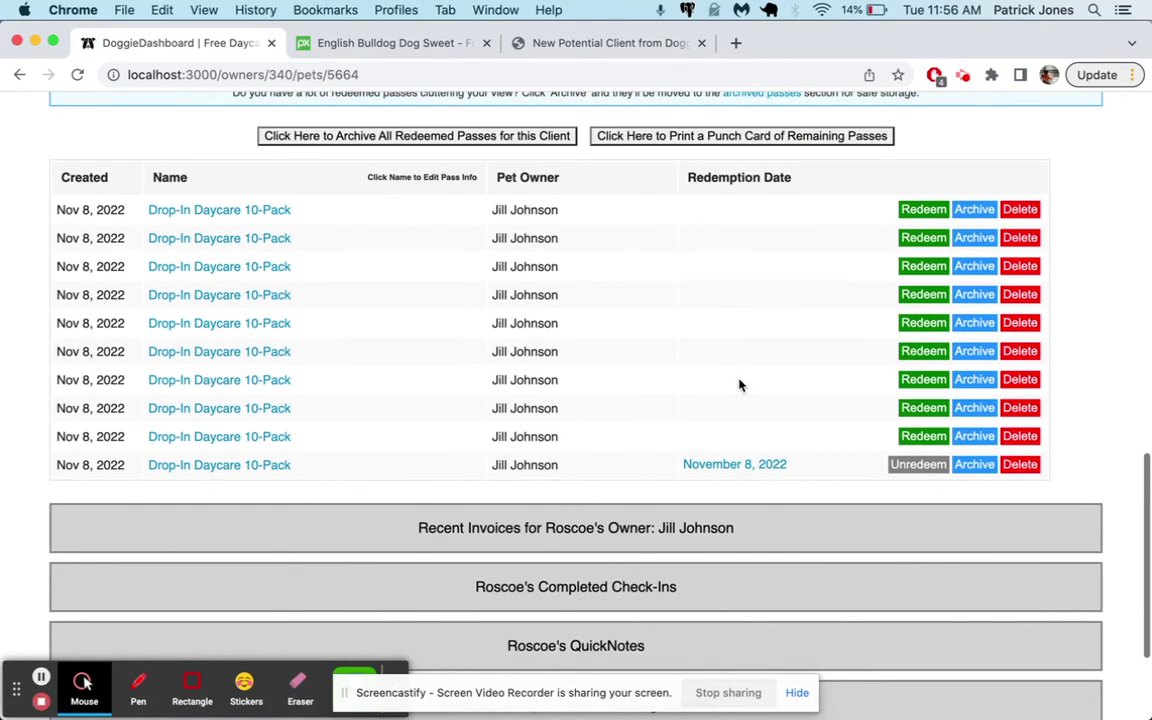
Redeem and unredeem several passes, leaving the sixth and seventh passes redeemed
left_click(930, 211)
left_click(925, 295)
left_click(930, 381)
left_click(925, 323)
left_click(925, 351)
left_click(920, 322)
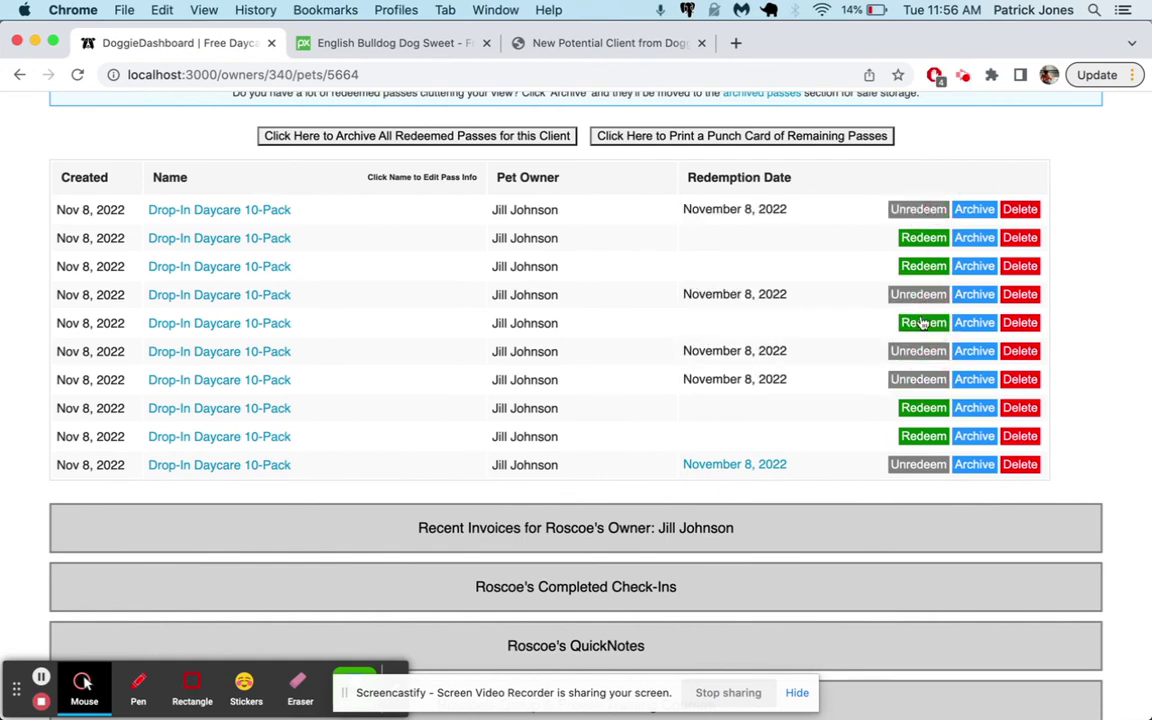
left_click(918, 294)
left_click(918, 209)
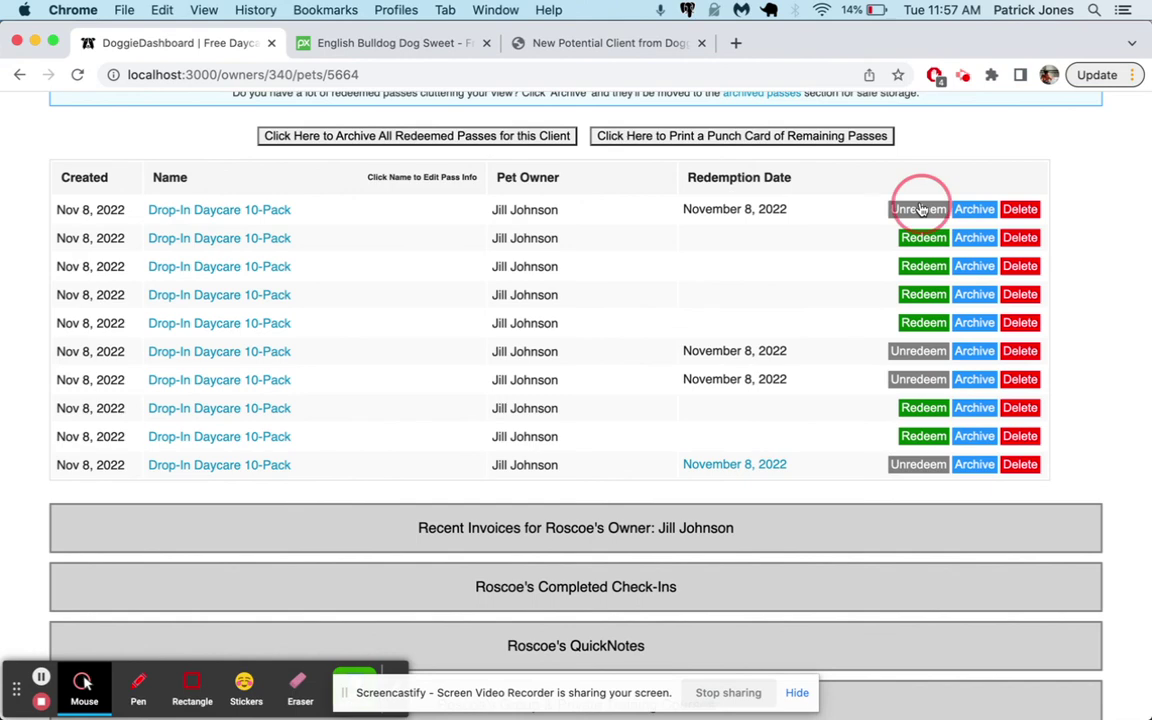
Archive the sixth and seventh redeemed passes and delete the eighth and ninth passes
left_click(974, 351)
left_click(975, 379)
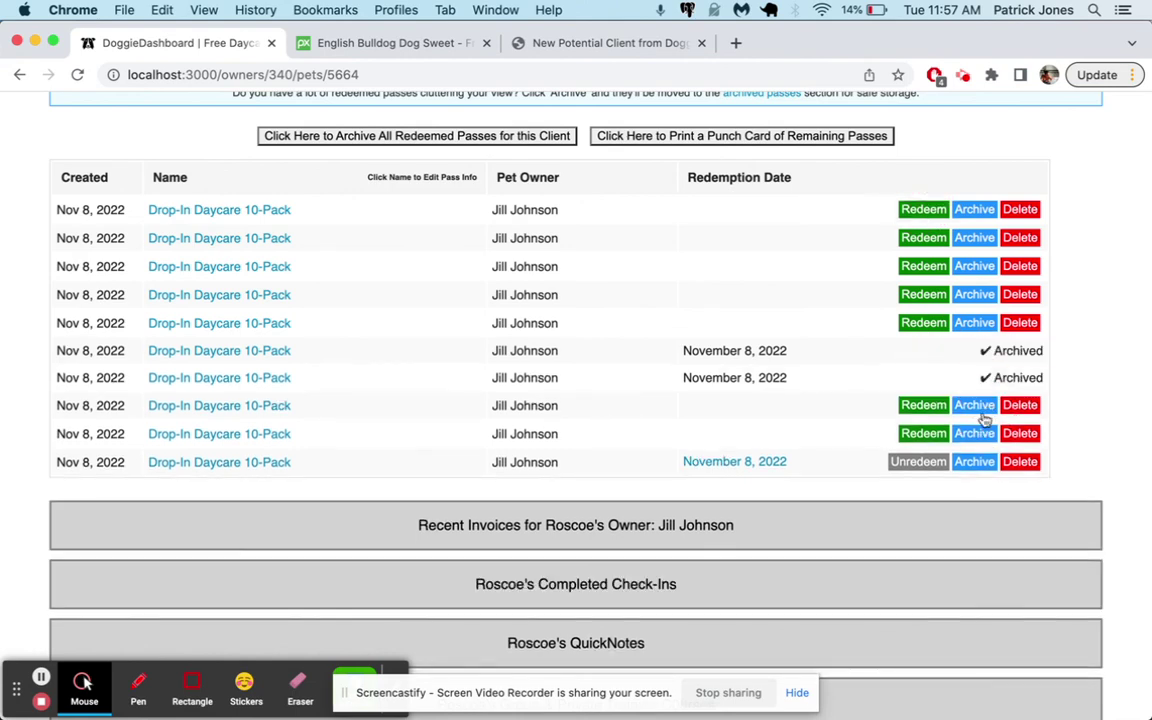
left_click(1020, 433)
left_click(1020, 405)
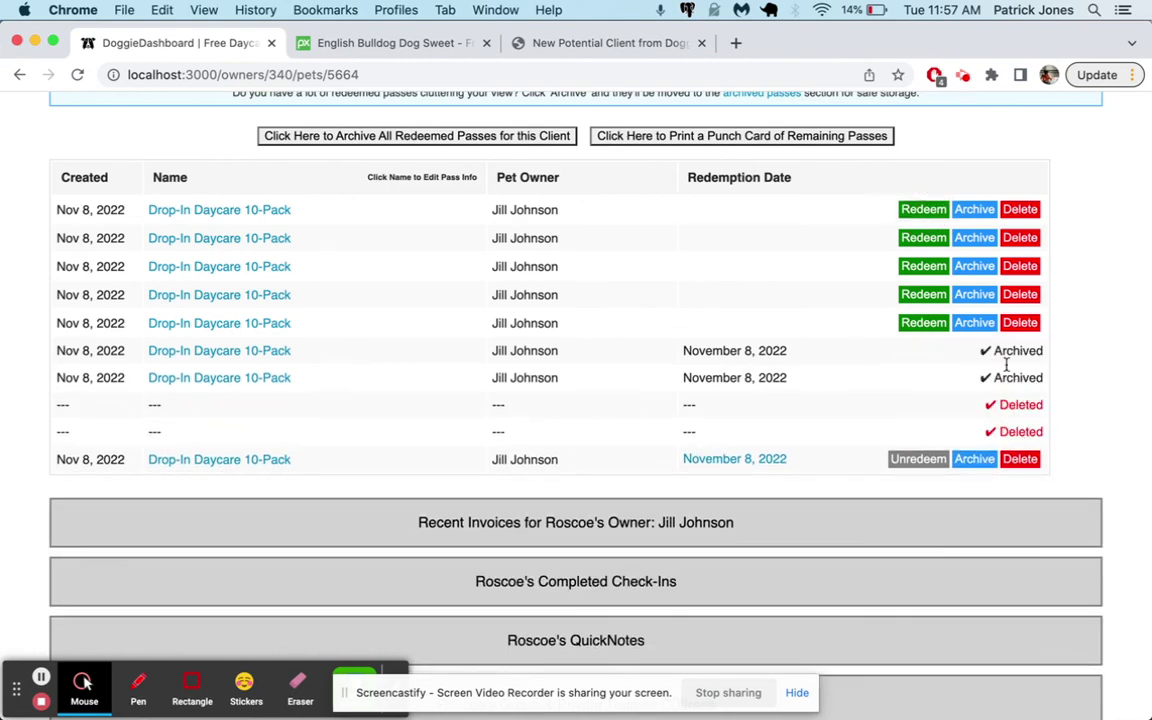
scroll(1003, 348, "up", 15)
left_click(1045, 115)
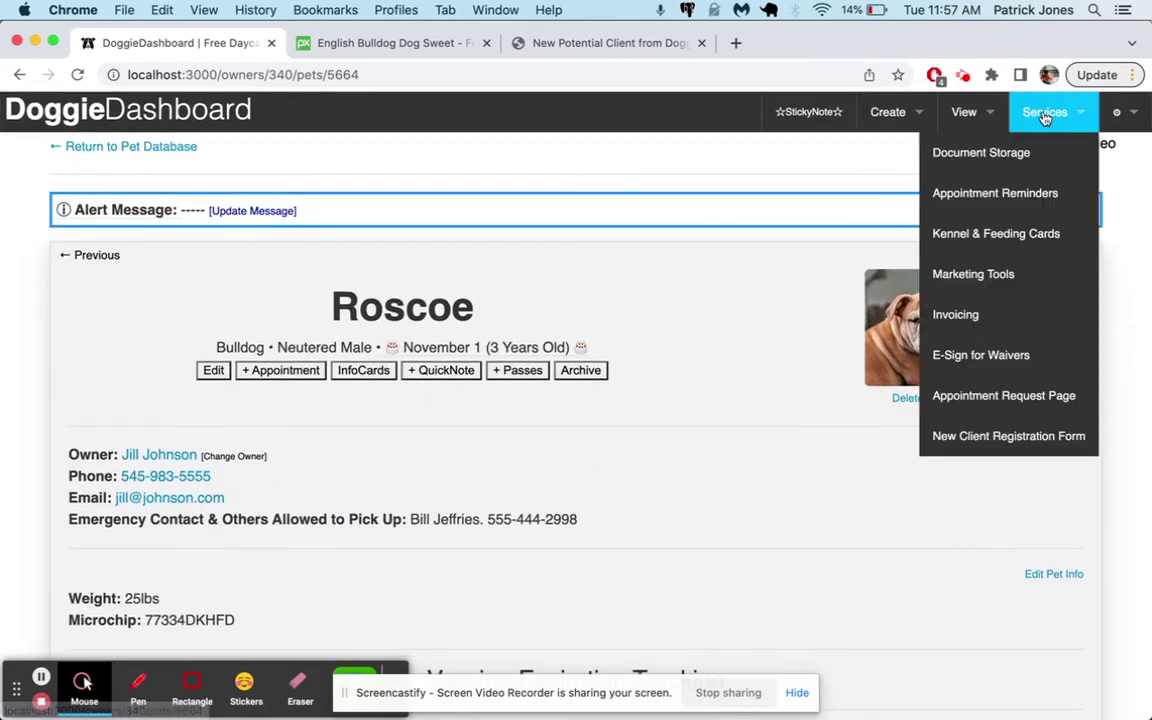
Return to the Muddy Paws Daycare home dashboard via the DoggieDashboard logo
left_click(190, 113)
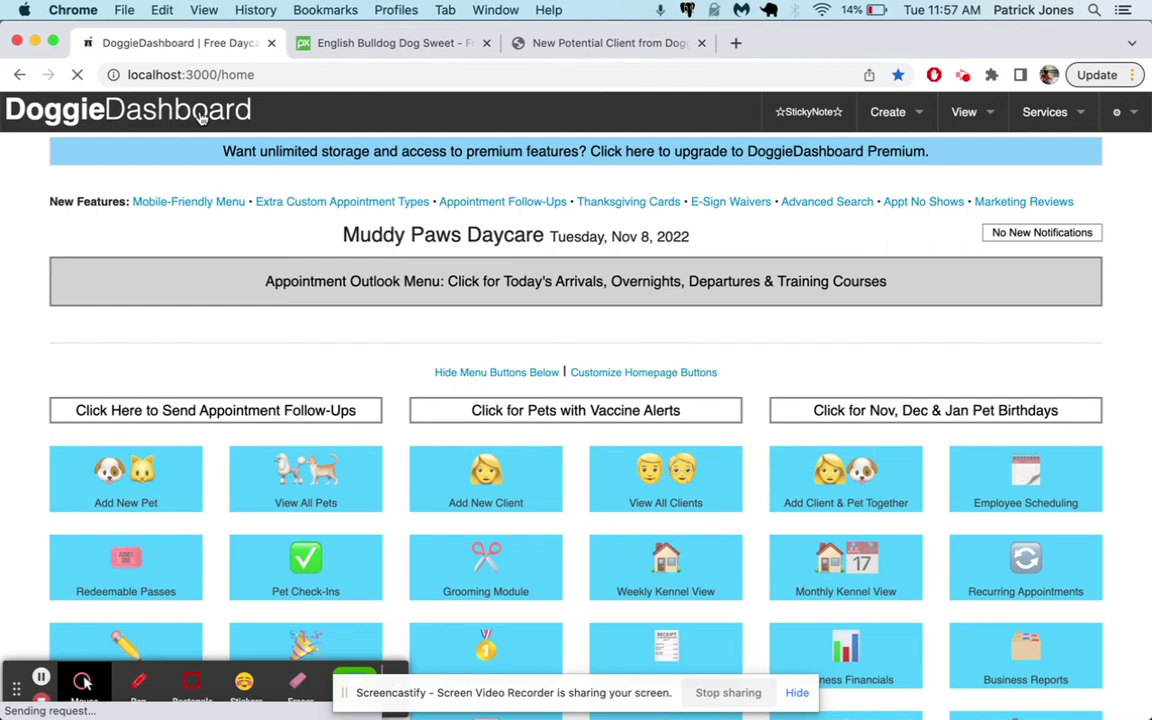